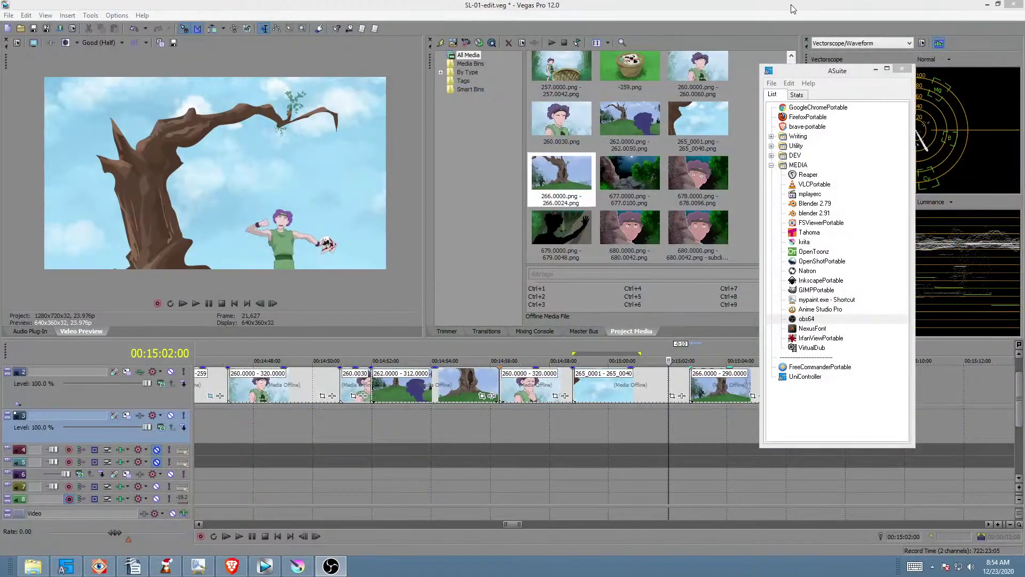
Play back the timeline from just before the 265_0001 - 265_0040 clip through the 266.0000 - 290.0000 clip.
left_click(787, 2)
left_click(585, 411)
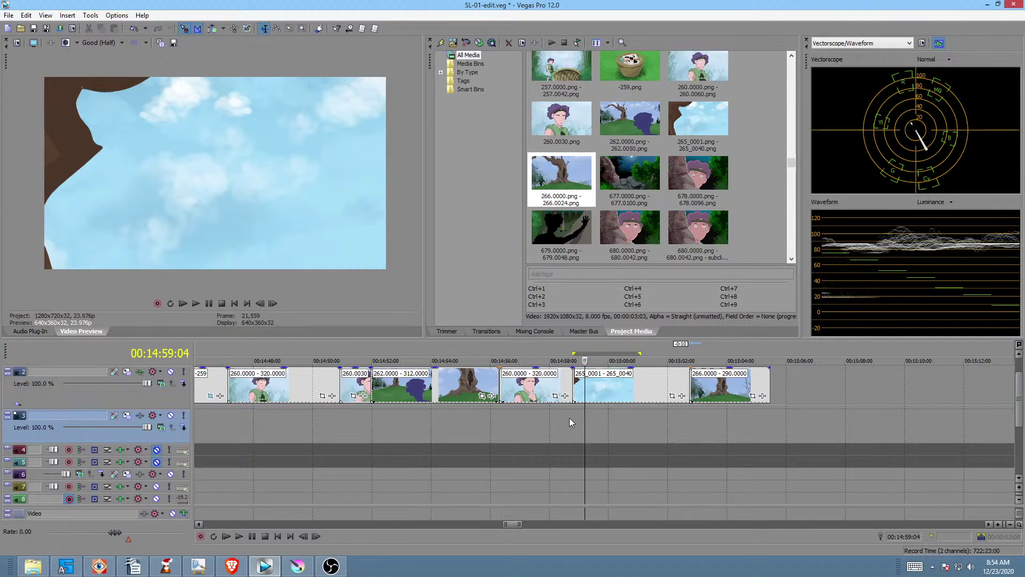
left_click(567, 419)
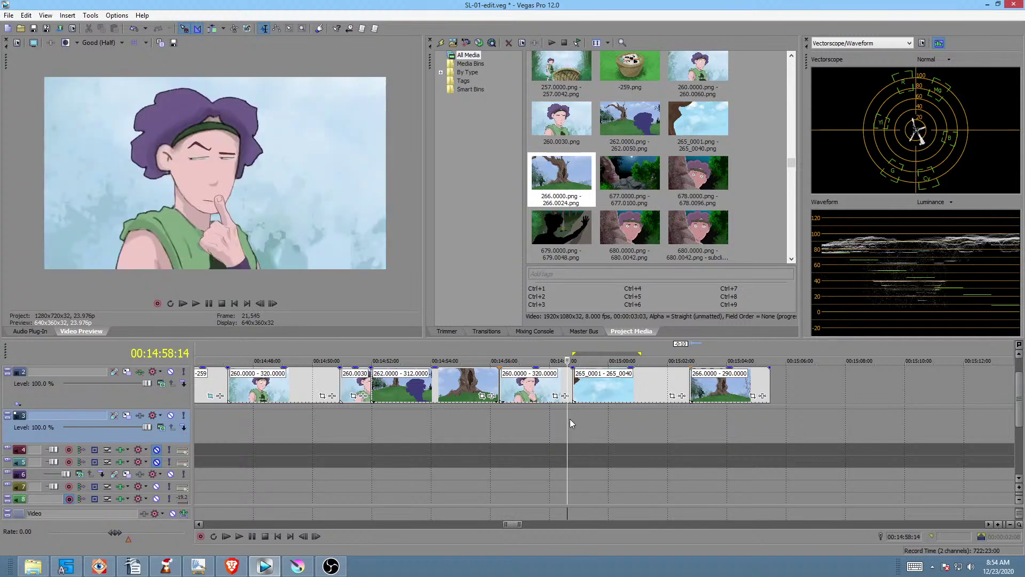
key("space")
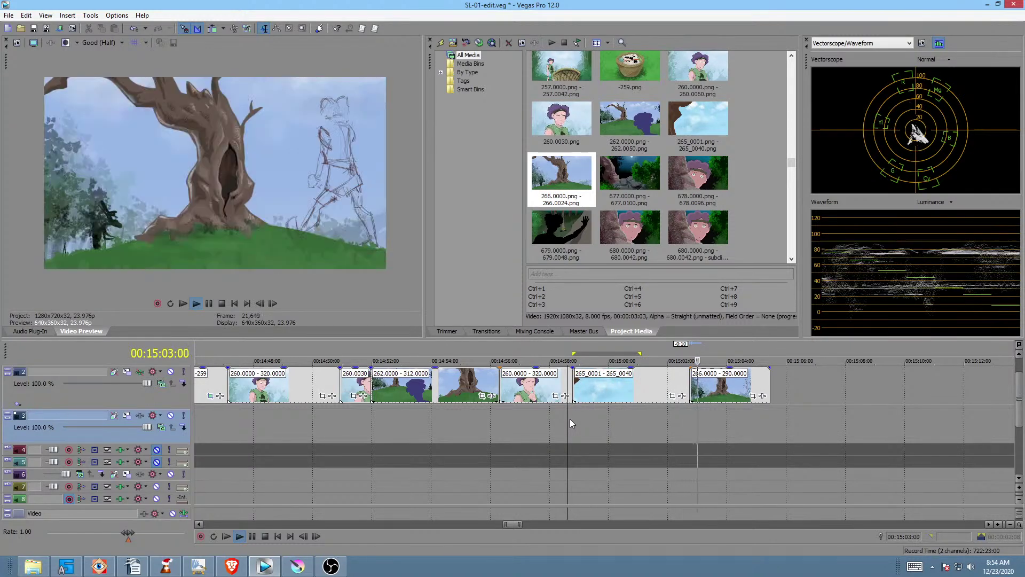
left_click(610, 430)
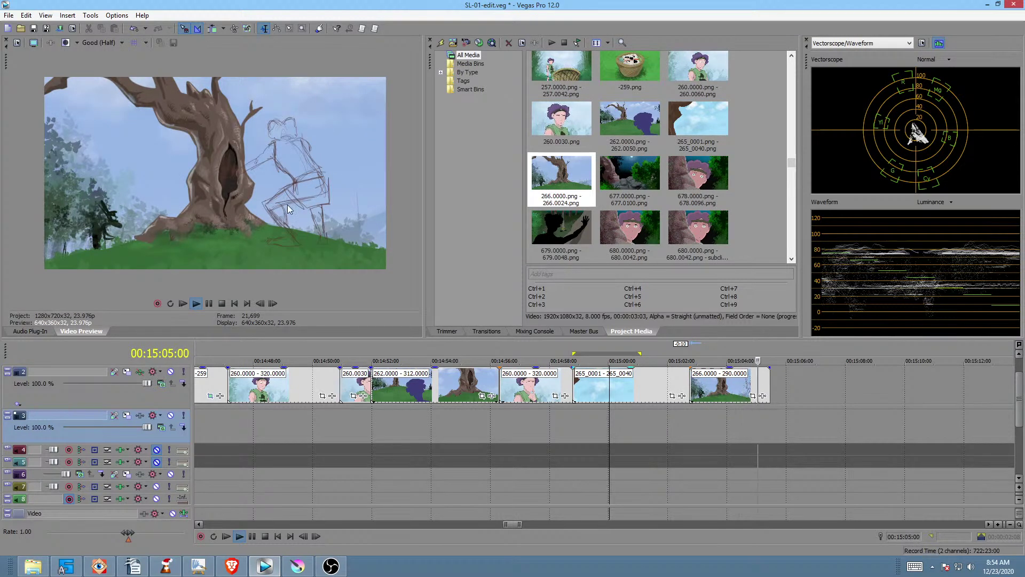
Mark the opening frames of the 266 clip on the timeline and replay the cut from scene 265 into it.
mouse_move(693, 423)
left_mouse_down()
mouse_move(725, 422)
mouse_move(679, 417)
mouse_move(715, 415)
mouse_move(706, 413)
left_mouse_up()
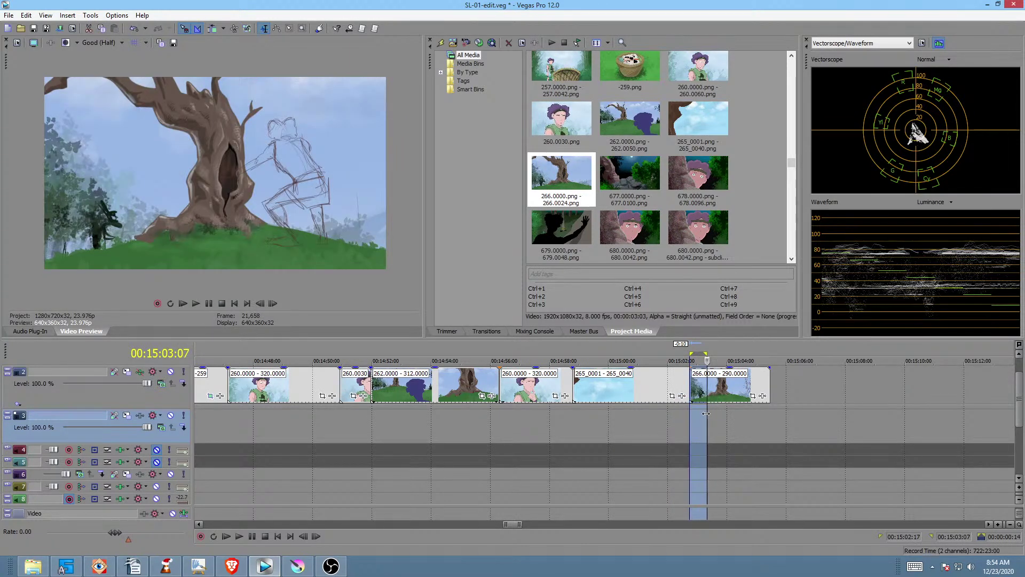
mouse_move(700, 422)
left_mouse_down()
mouse_move(712, 435)
mouse_move(700, 435)
mouse_move(729, 431)
mouse_move(677, 430)
mouse_move(726, 429)
mouse_move(690, 427)
left_mouse_up()
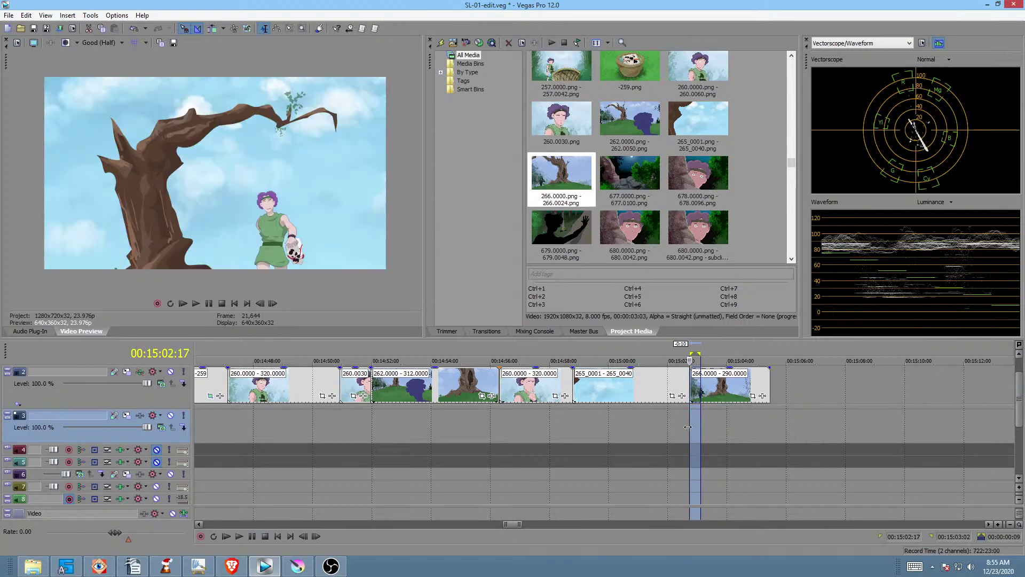
left_click(685, 423)
key("space")
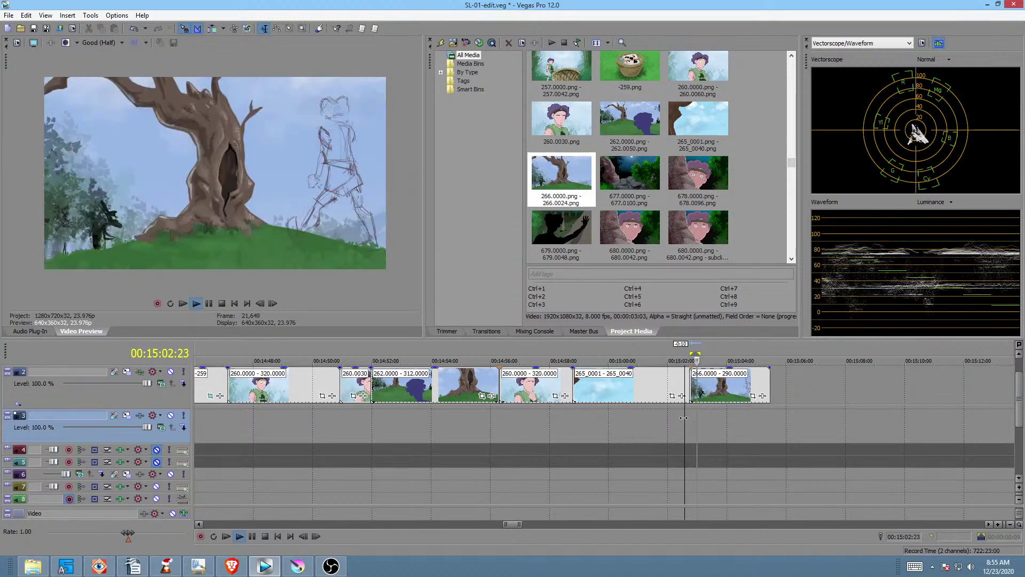
key("space")
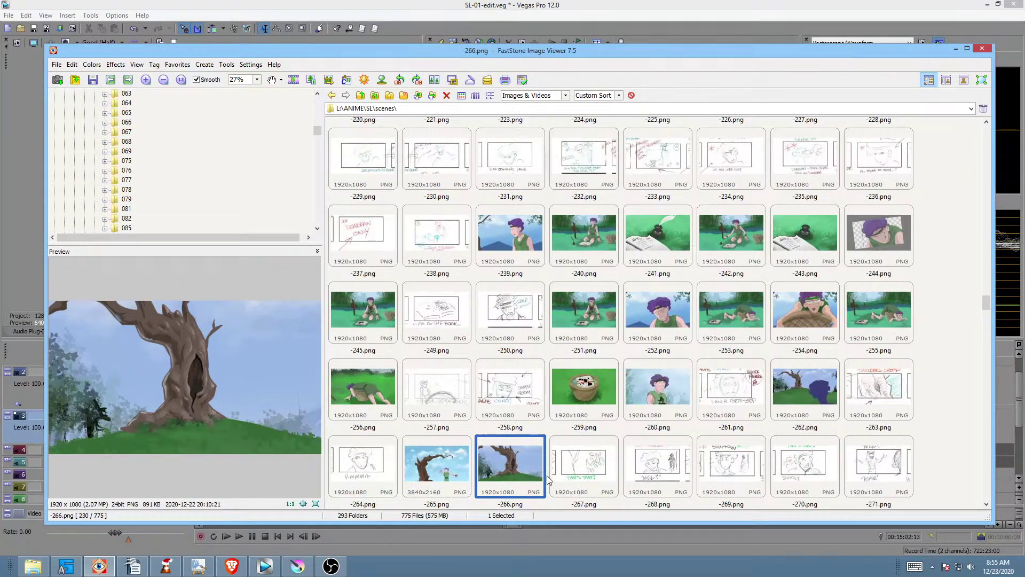
Compare the -266.png and -267.png scene images in FastStone Image Viewer, viewing the -267.png storyboard at full size.
left_click(566, 472)
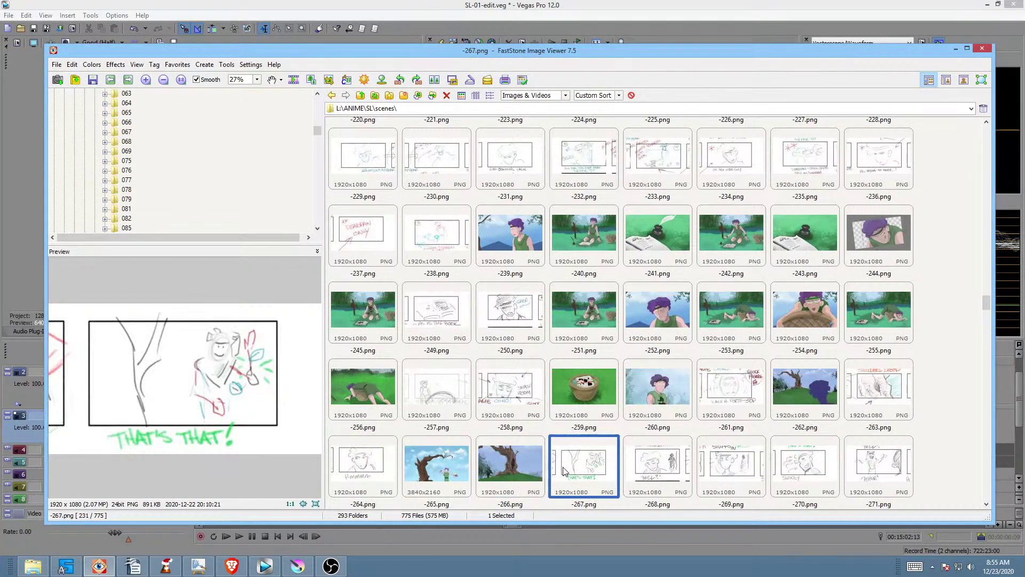
left_click(504, 458)
left_click(611, 464)
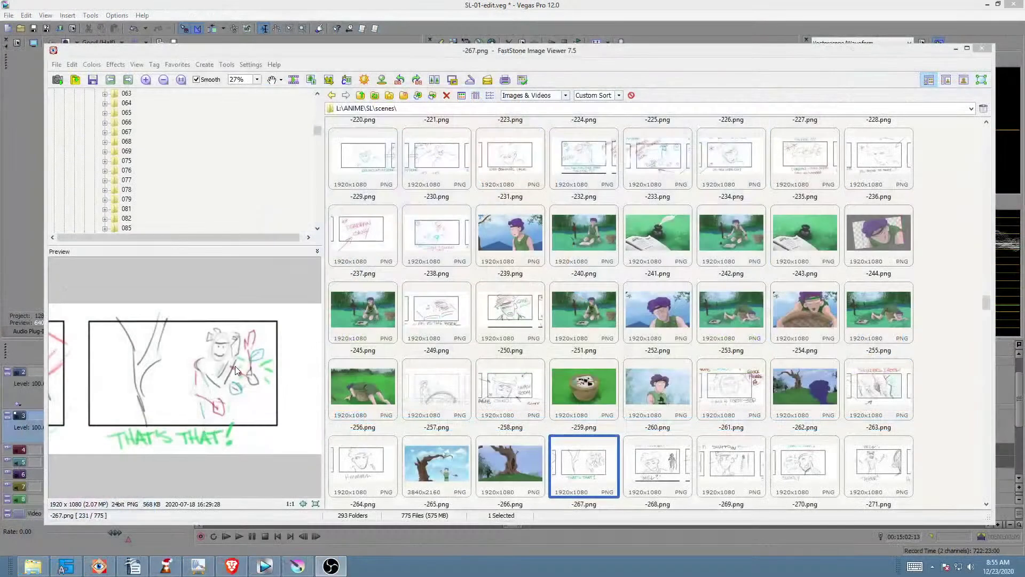
double_click(229, 364)
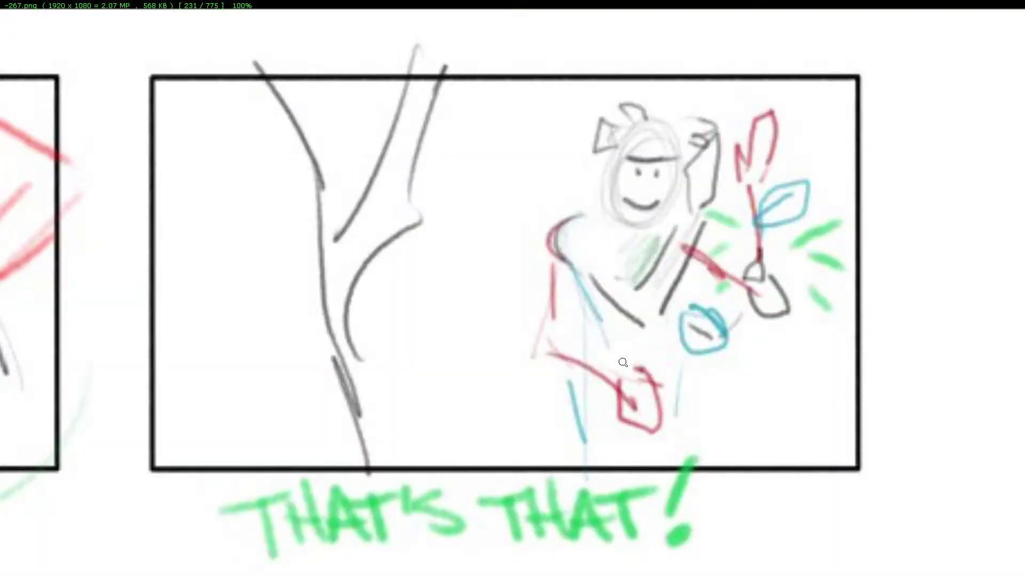
key("Escape")
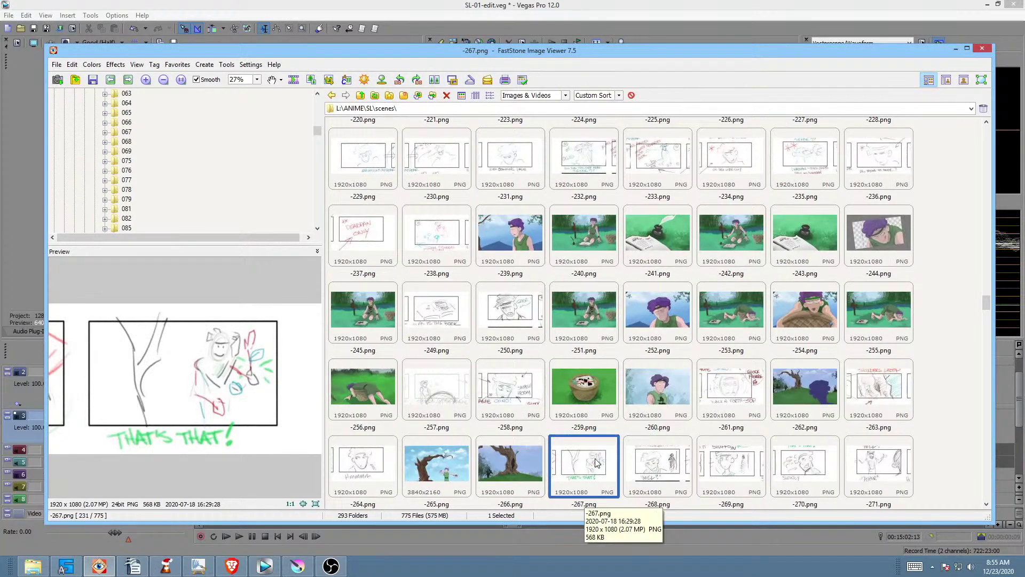
left_click(510, 461)
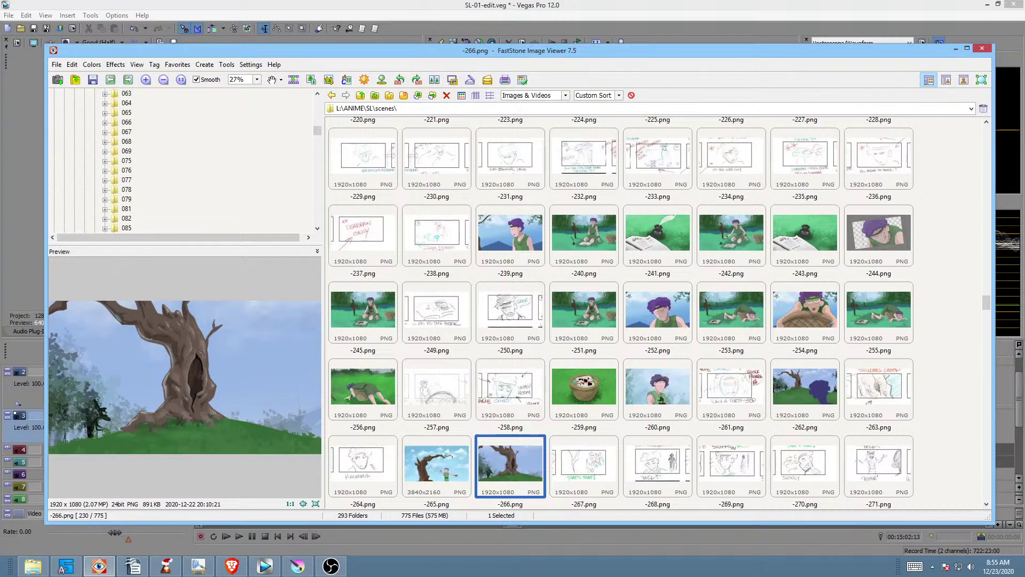
Switch to Krita, scrub through the rough character animation on Paint Layer 1, and go to frame 16.
key("alt+Tab")
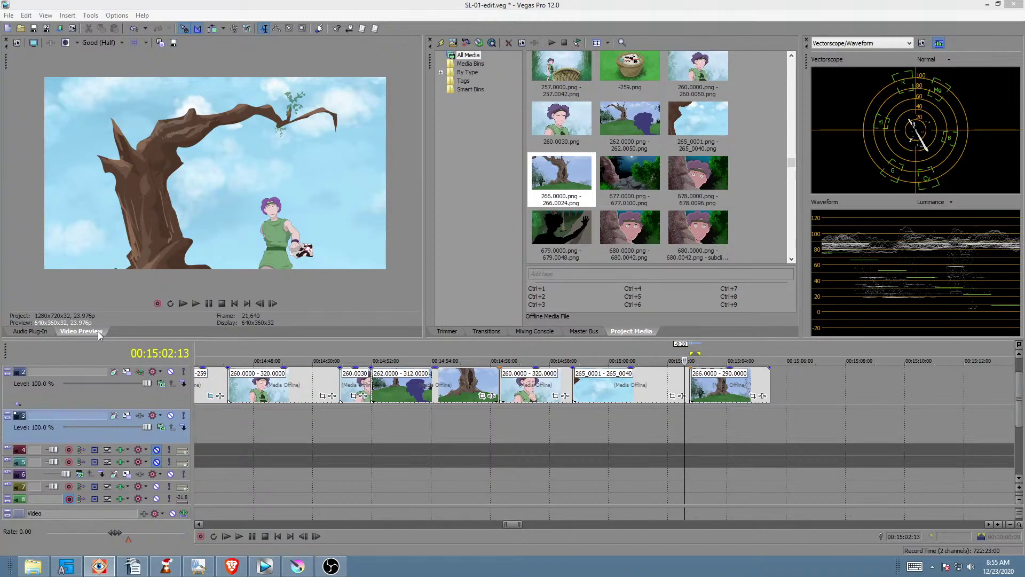
key("alt+Tab")
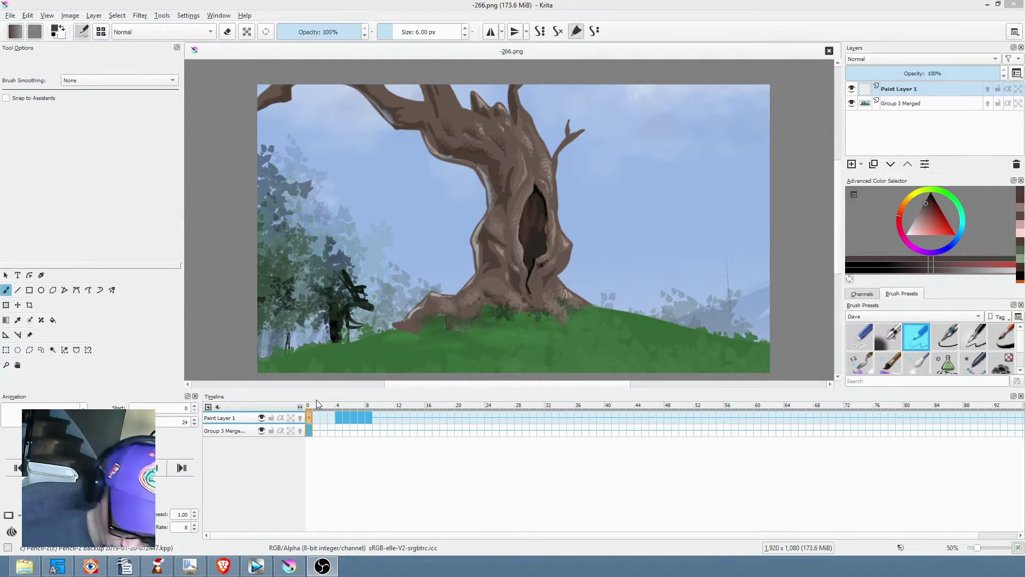
mouse_move(312, 404)
left_mouse_down()
mouse_move(369, 417)
mouse_move(330, 422)
mouse_move(389, 417)
mouse_move(348, 422)
left_mouse_up()
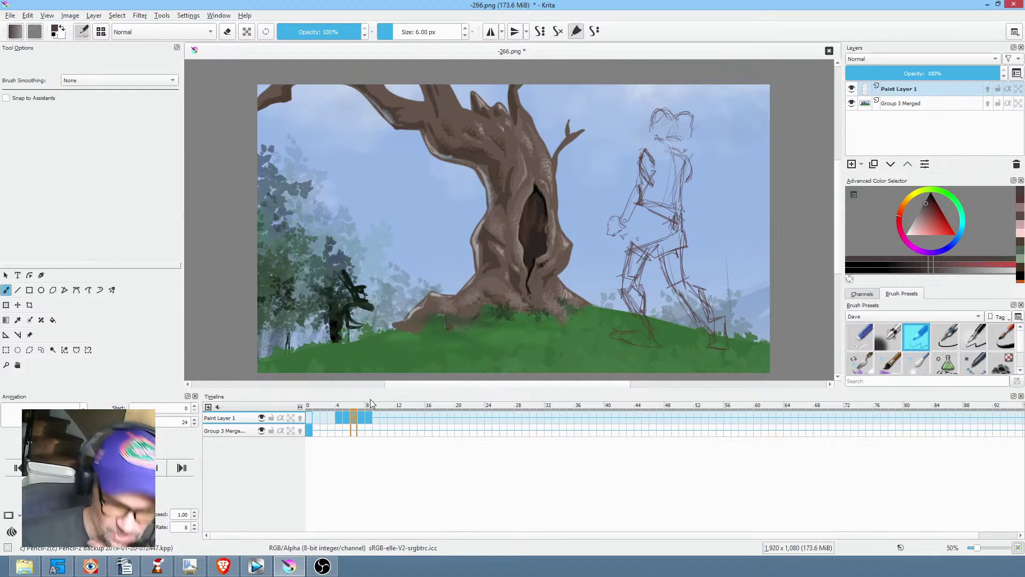
left_click_drag(313, 407, 412, 413)
left_click(429, 417)
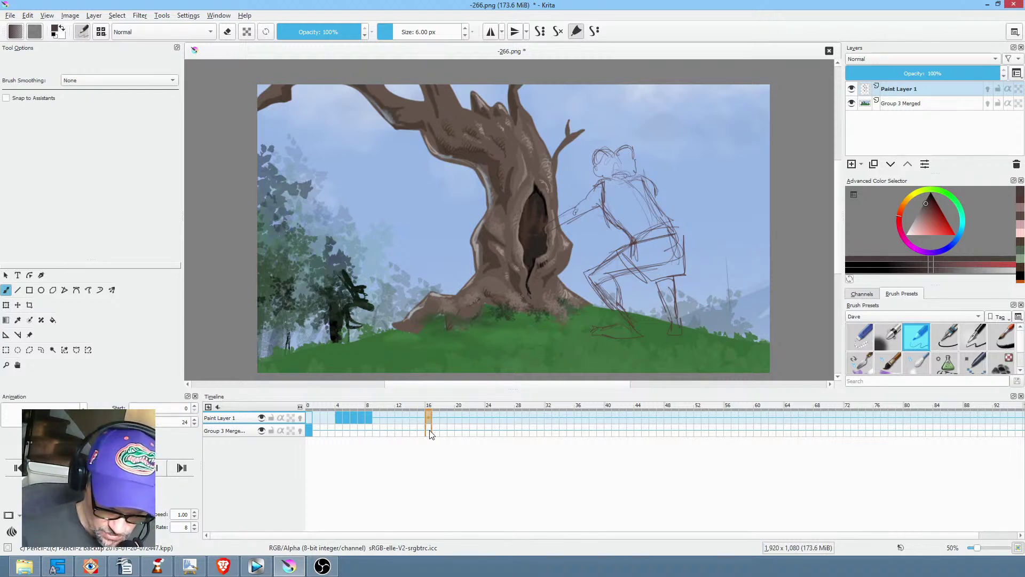
Rename the Group 3 Merged layer to BKGD.
left_click(246, 432)
left_click(923, 106)
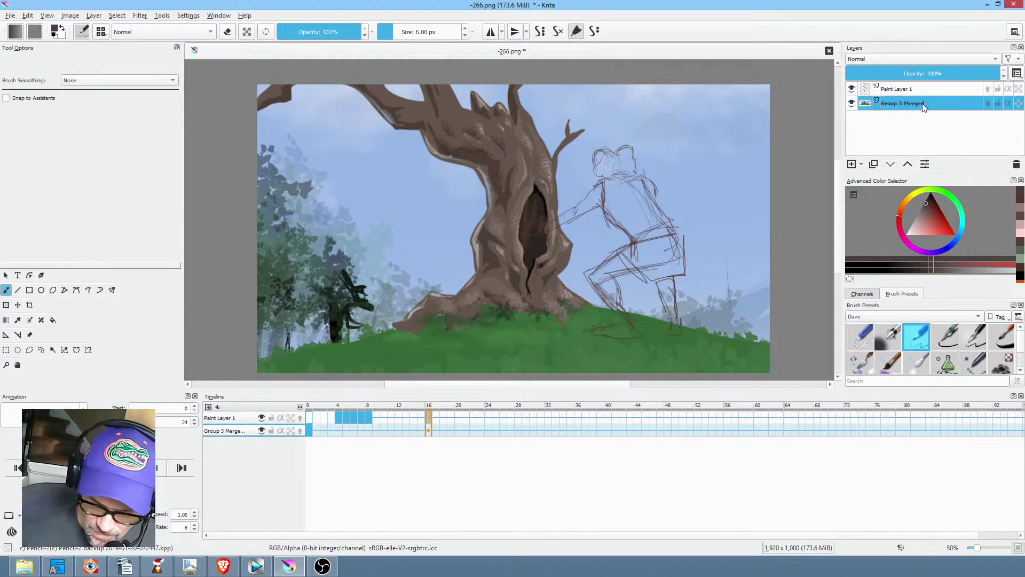
double_click(942, 103)
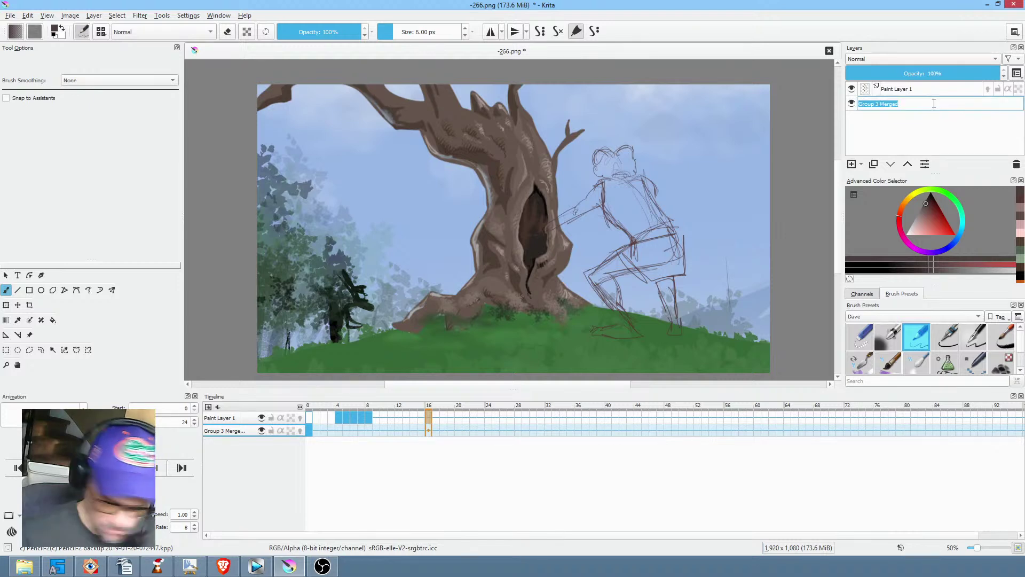
type("BKGD")
key("Return")
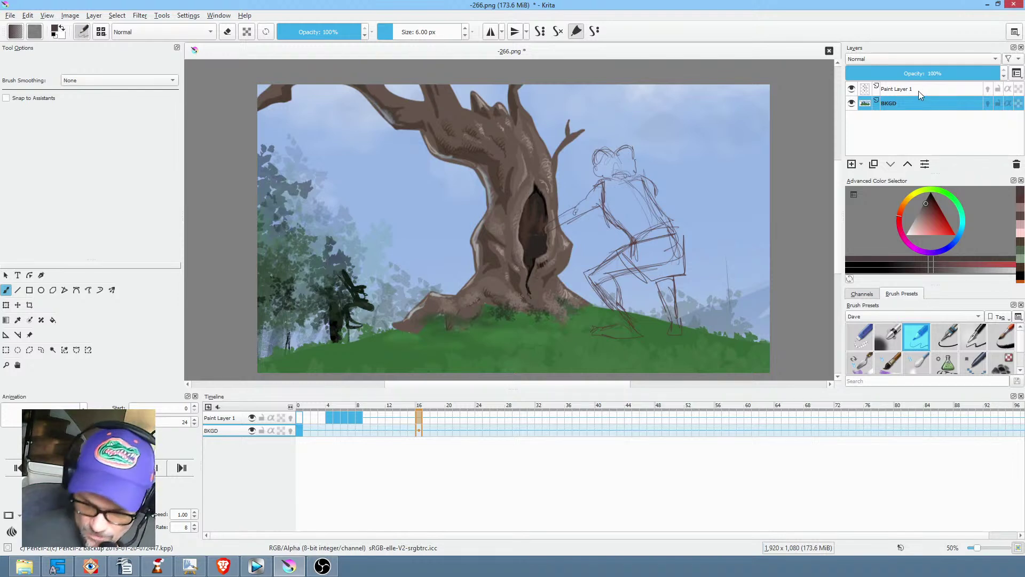
Rename the Paint Layer 1 layer to PENCIL TEST.
left_click(920, 92)
double_click(918, 88)
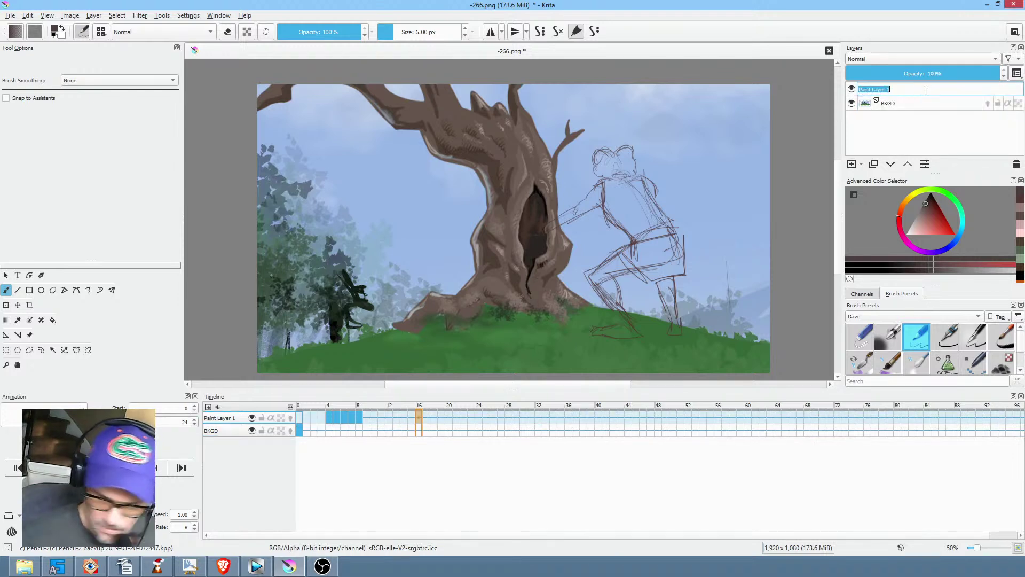
type("PENCIL TEST")
key("Return")
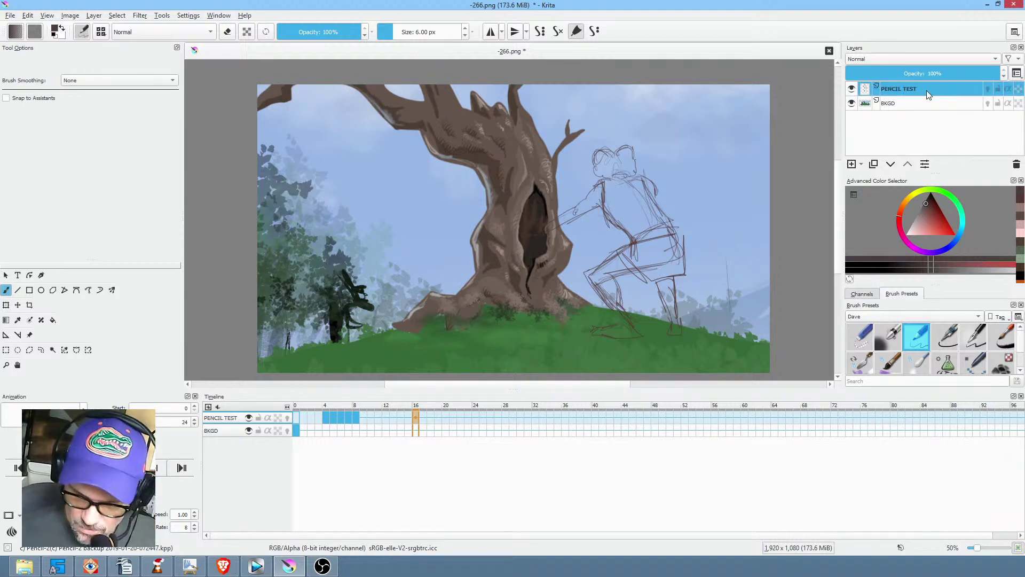
Add blank keyframes at frame 16 on both the PENCIL TEST and BKGD layers.
left_click(415, 421)
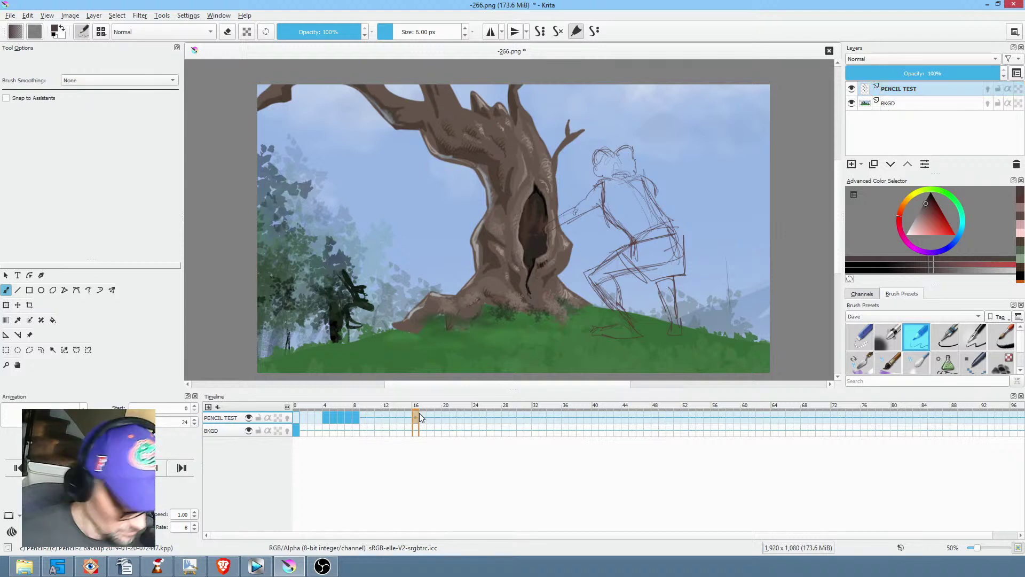
key("Insert")
left_click(918, 103)
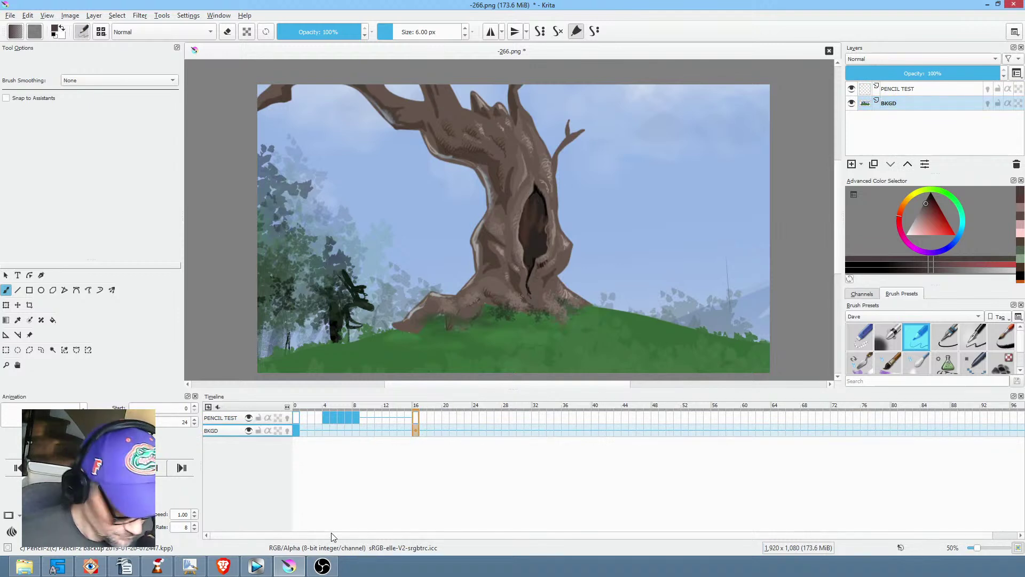
key("Insert")
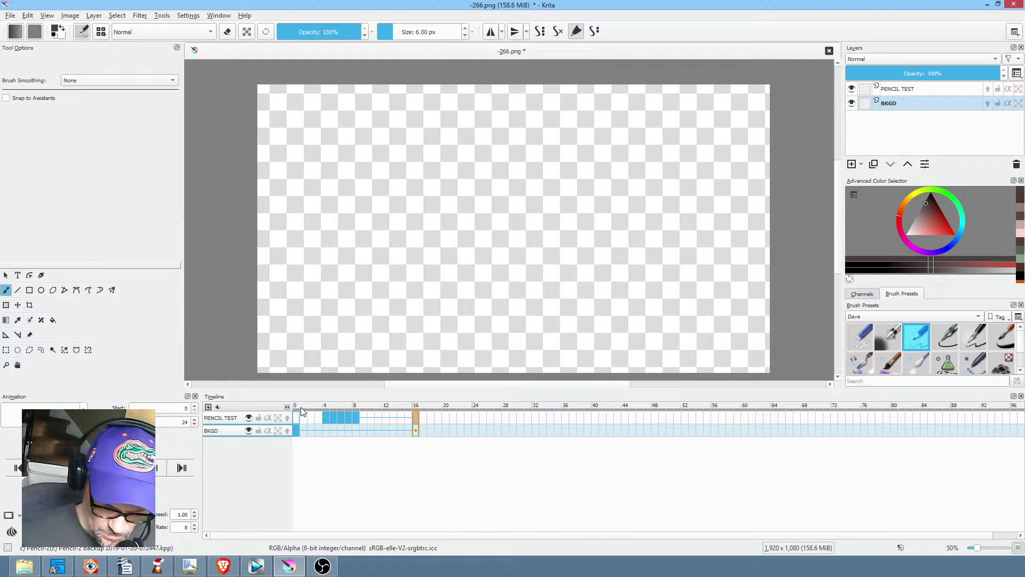
Copy the BKGD layer's frame 0 keyframe onto frame 16 in place of the blank one.
left_click_drag(300, 407, 360, 406)
left_click(414, 426)
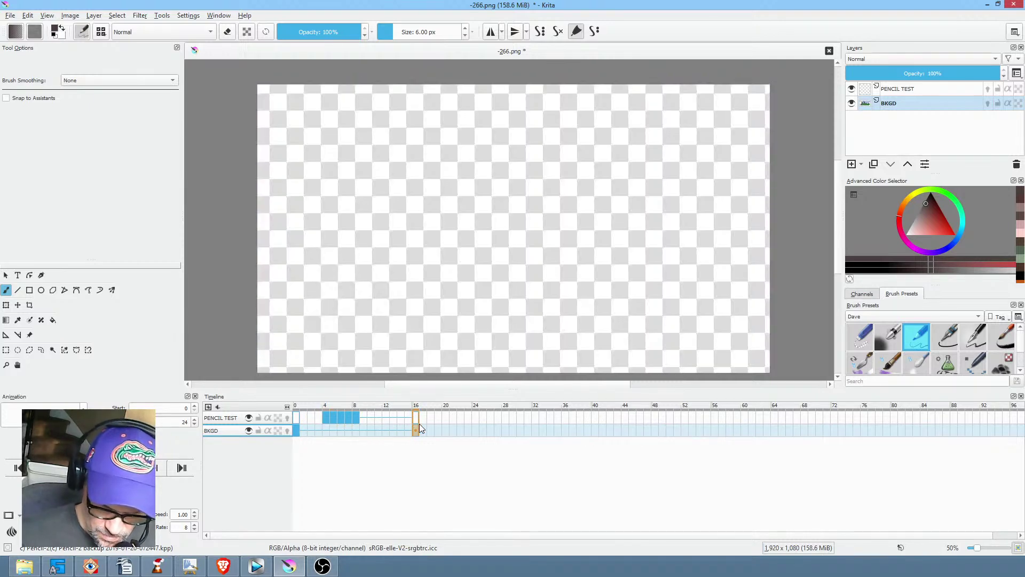
left_click(297, 433)
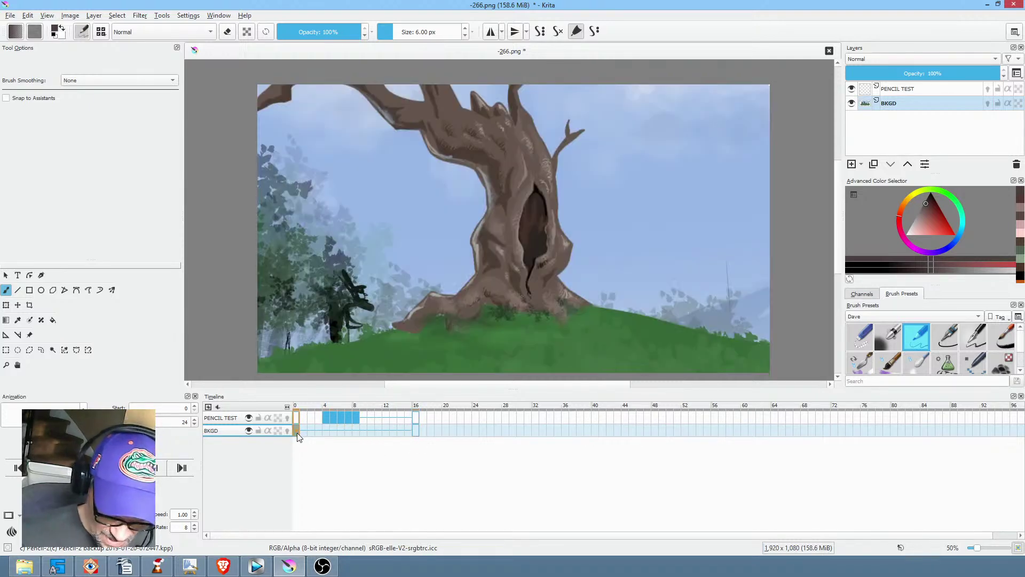
left_click(414, 432)
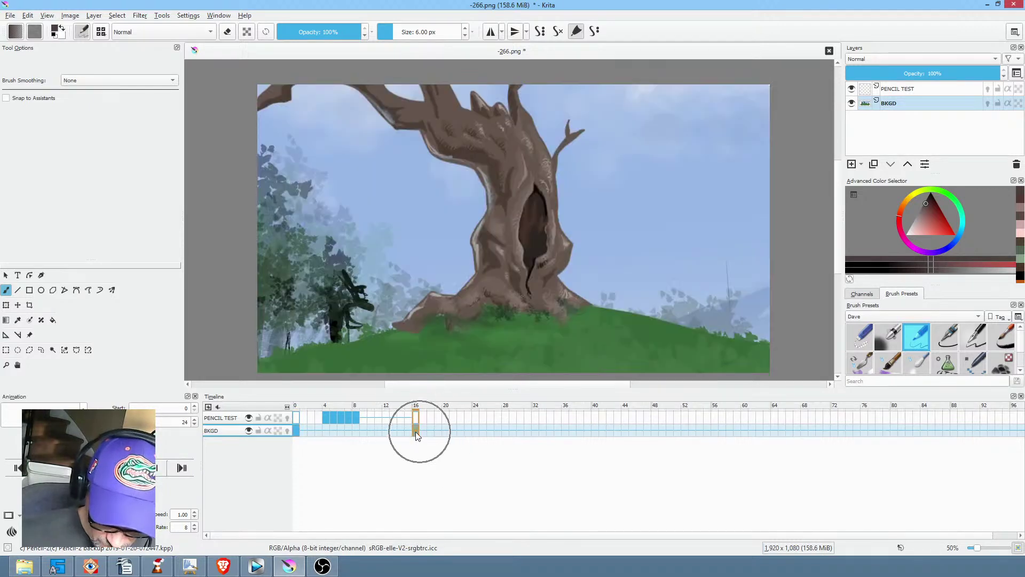
Start a free transform on the BKGD keyframe at frame 16 and examine the artwork extending beyond the canvas edges.
scroll(638, 217, "down", 2)
scroll(648, 245, "up", 2)
scroll(613, 290, "down", 2)
left_click_drag(636, 284, 610, 271)
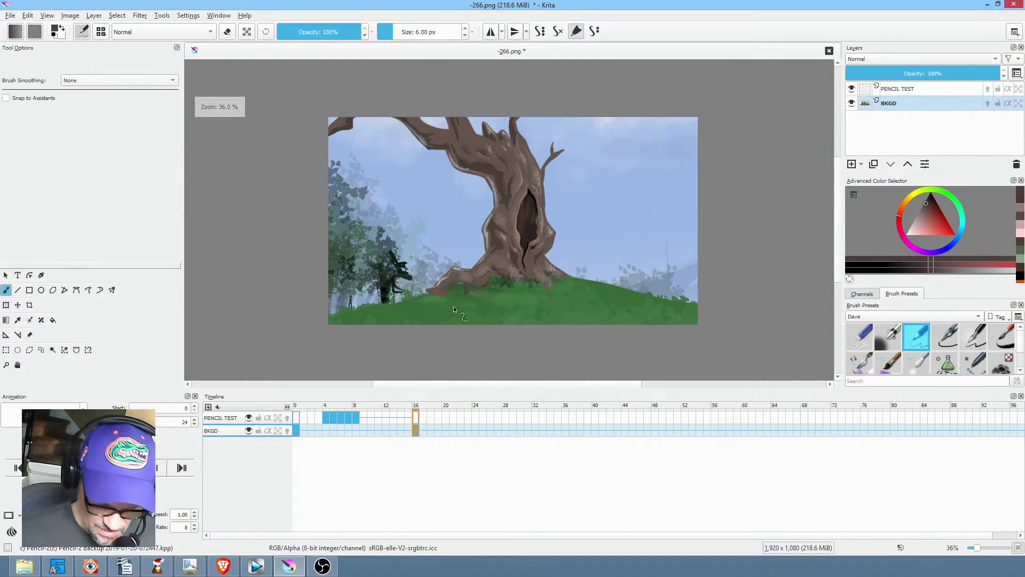
key("ctrl+t")
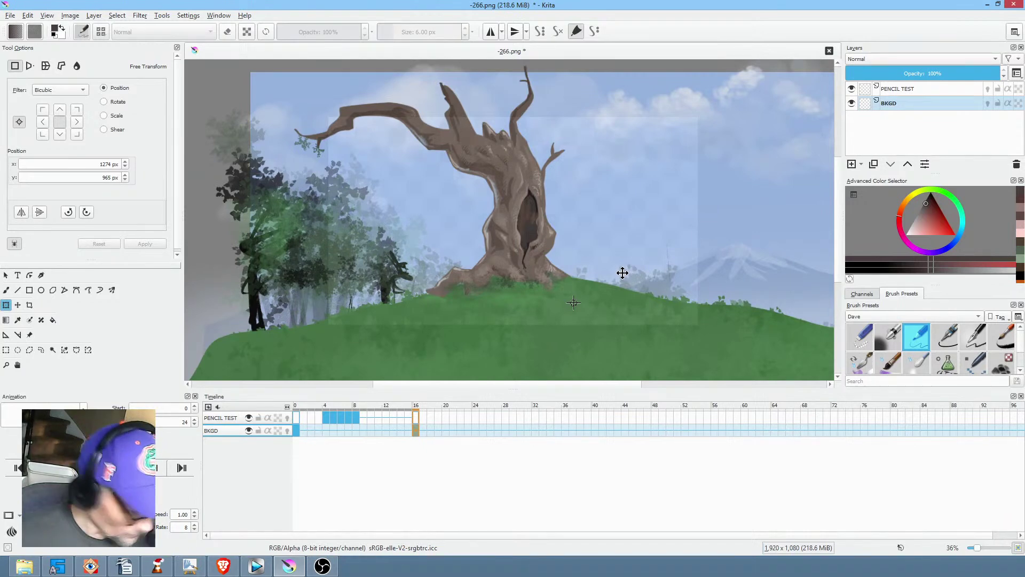
left_click_drag(586, 247, 547, 319)
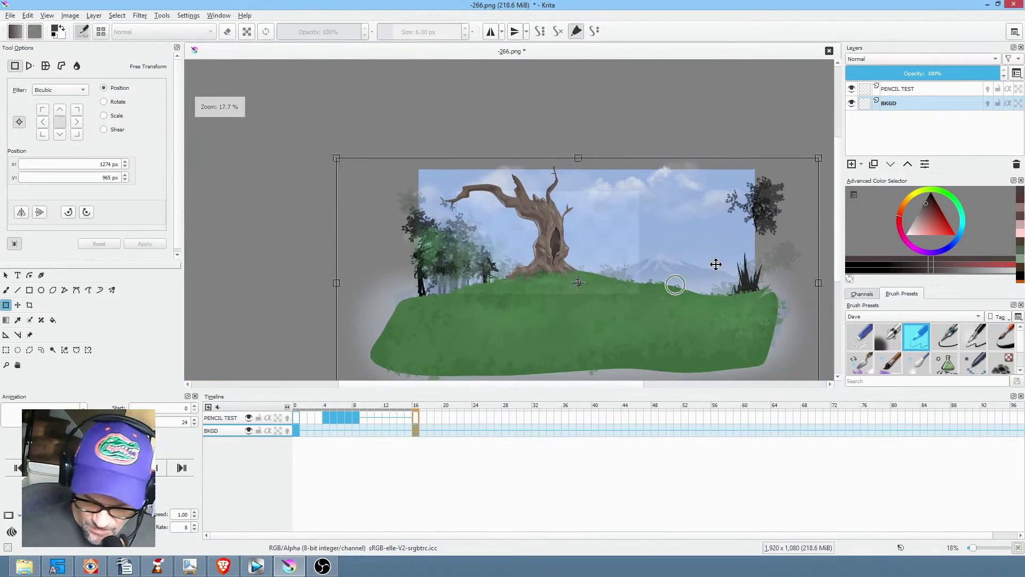
left_click_drag(676, 289, 645, 280)
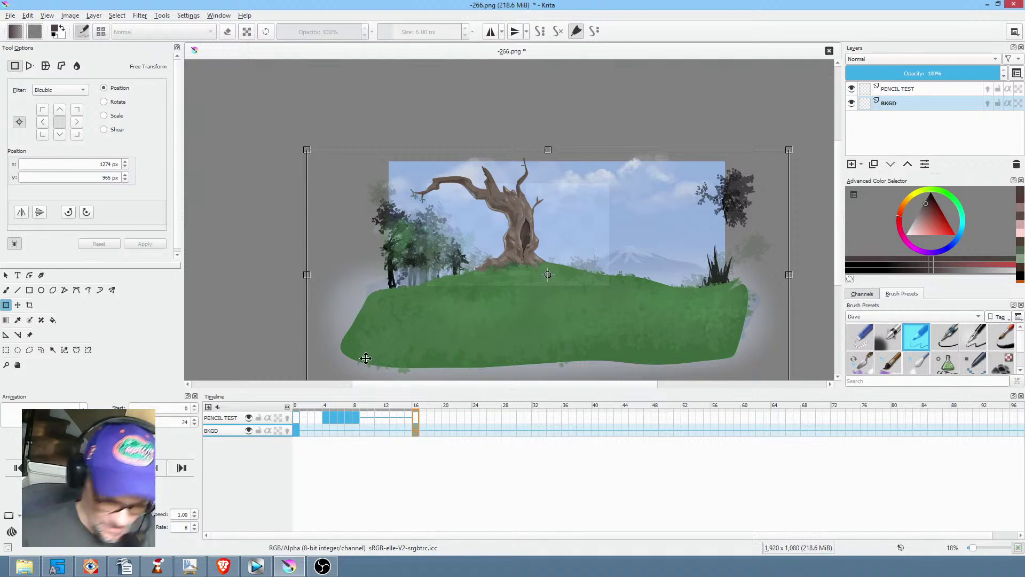
Save the scene 266 document.
left_click(10, 16)
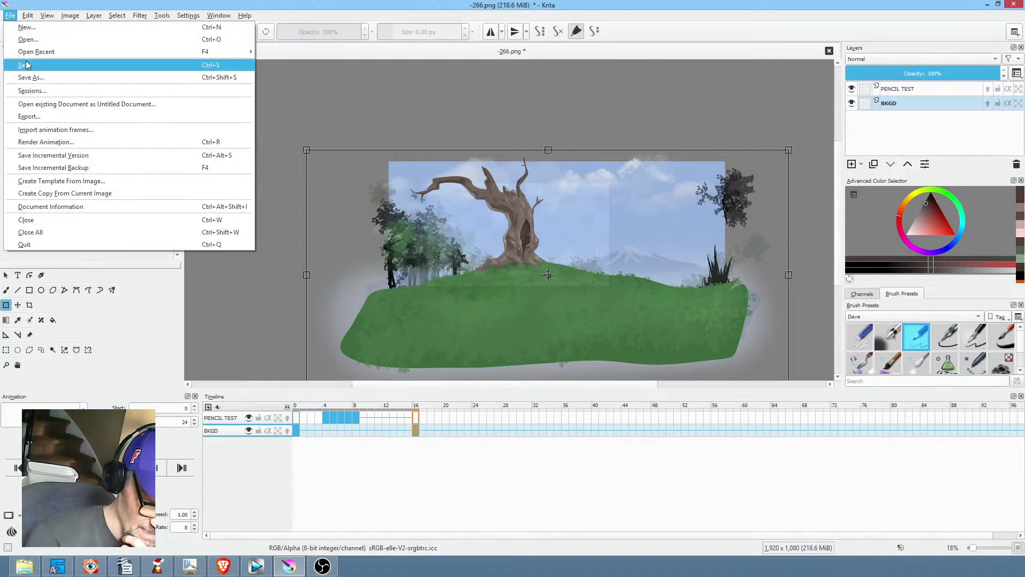
left_click(25, 65)
left_click(652, 461)
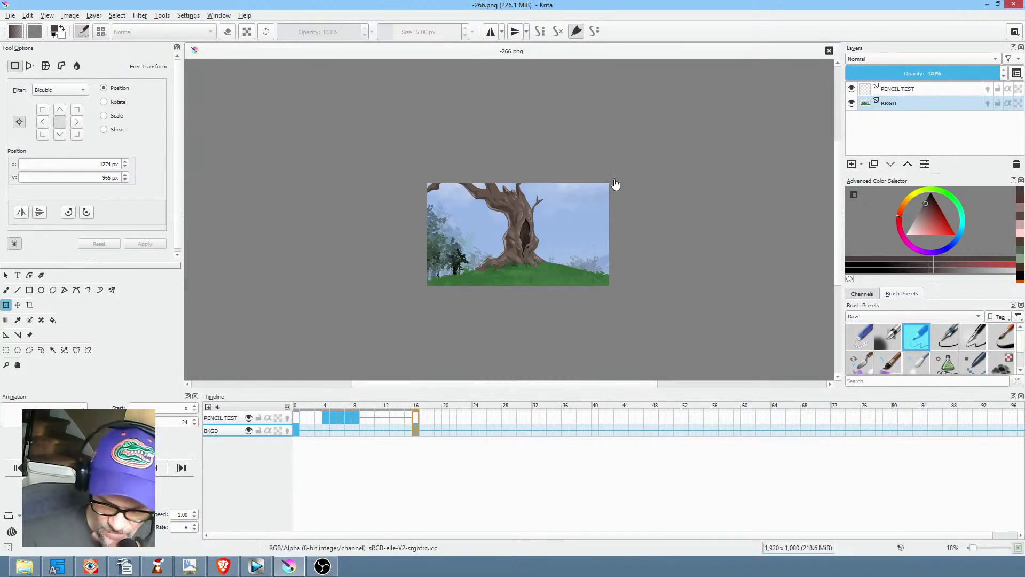
scroll(583, 279, "up", 4)
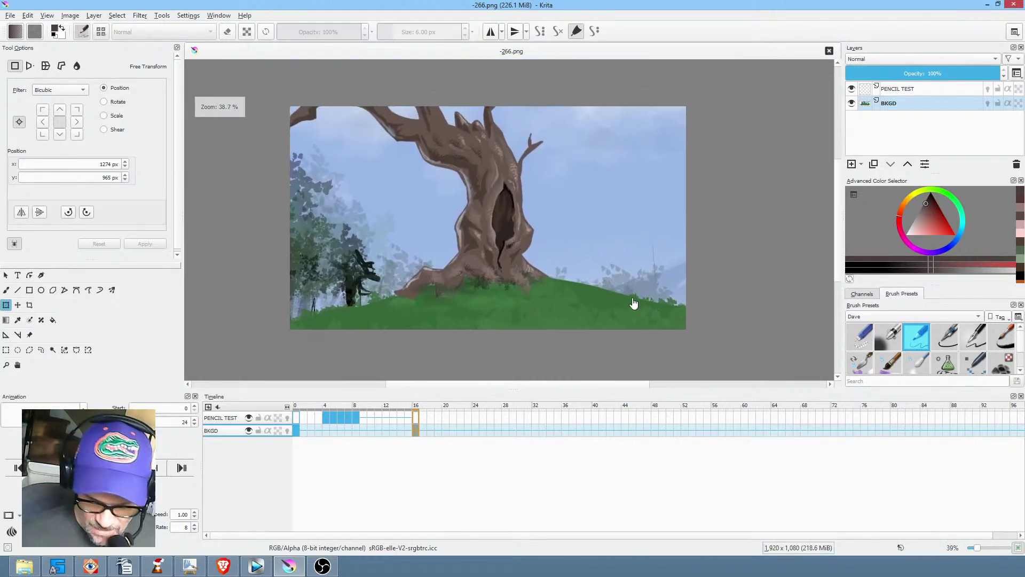
Compare the BKGD artwork extending beyond the canvas at frames 0 and 16 using the free transform.
left_click(297, 427)
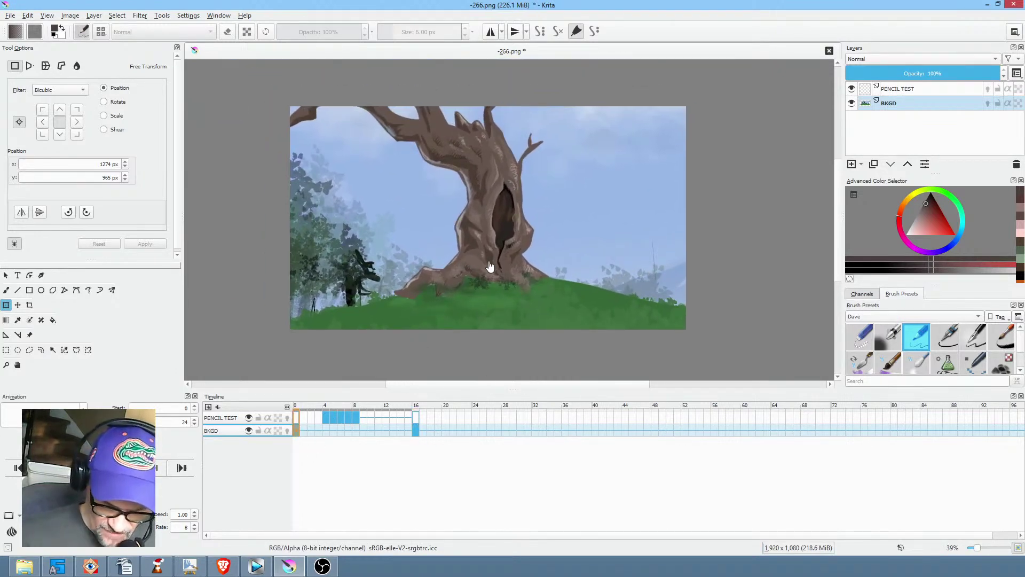
left_click(518, 256)
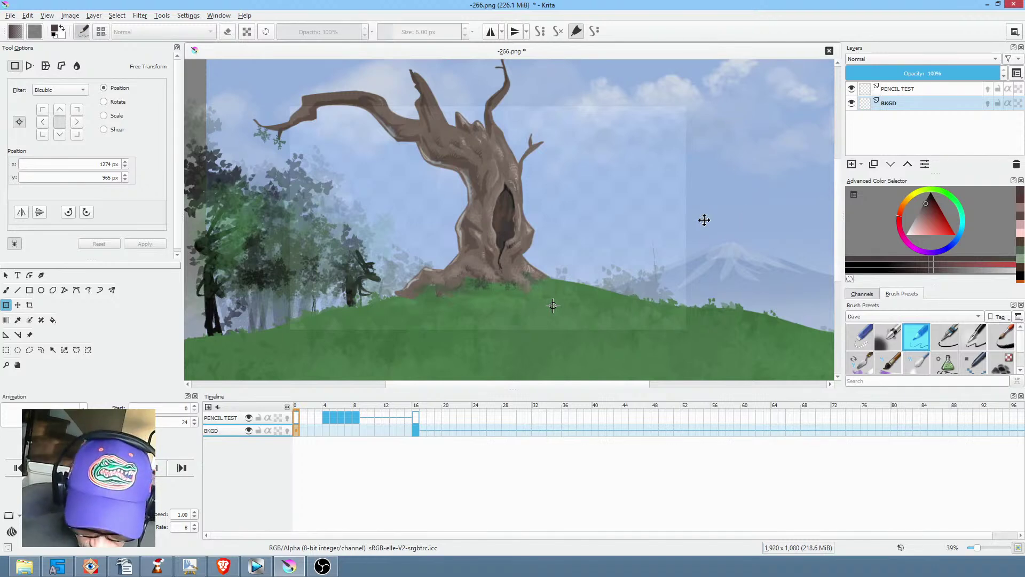
left_click(416, 430)
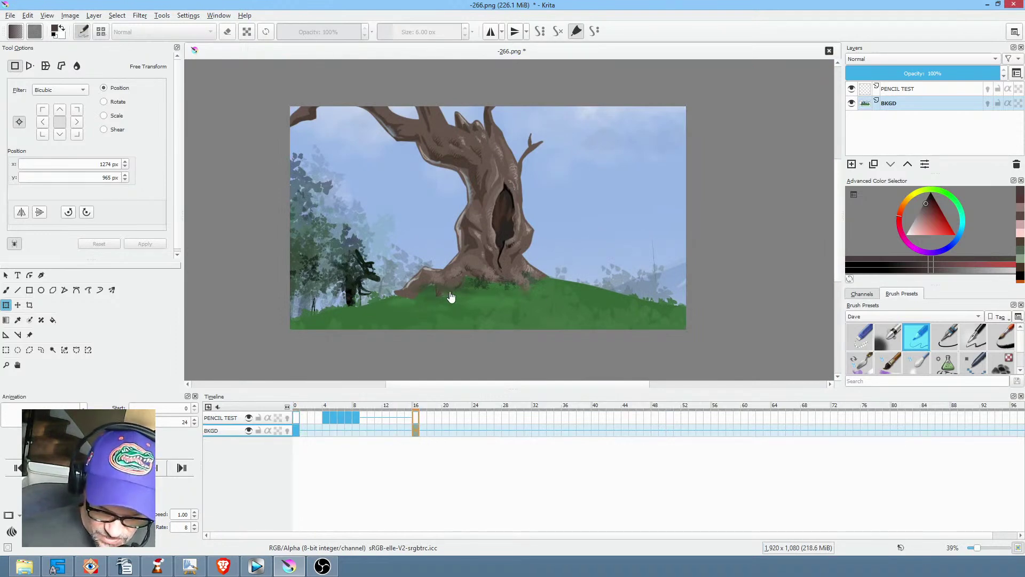
left_click(294, 434)
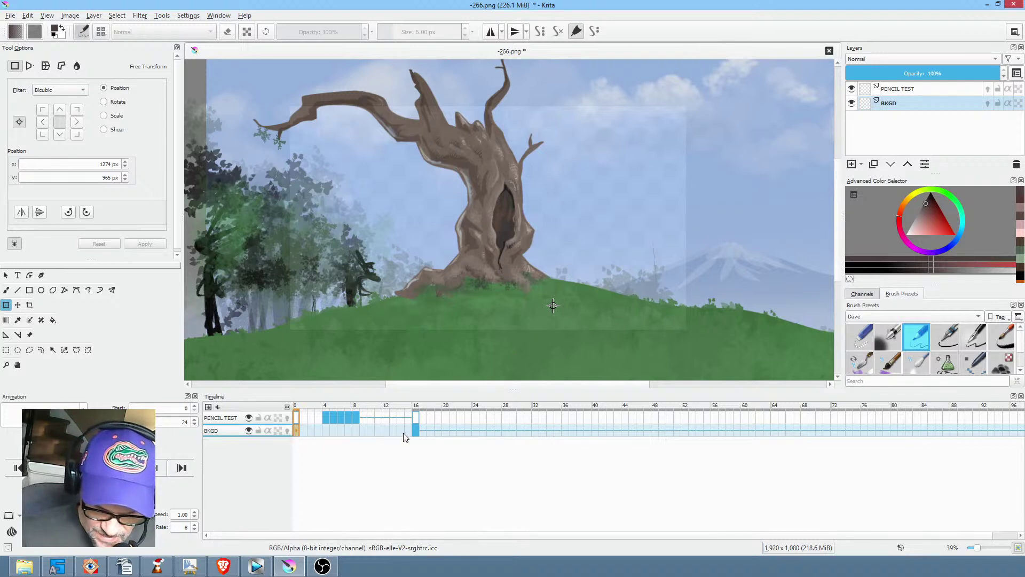
mouse_move(414, 430)
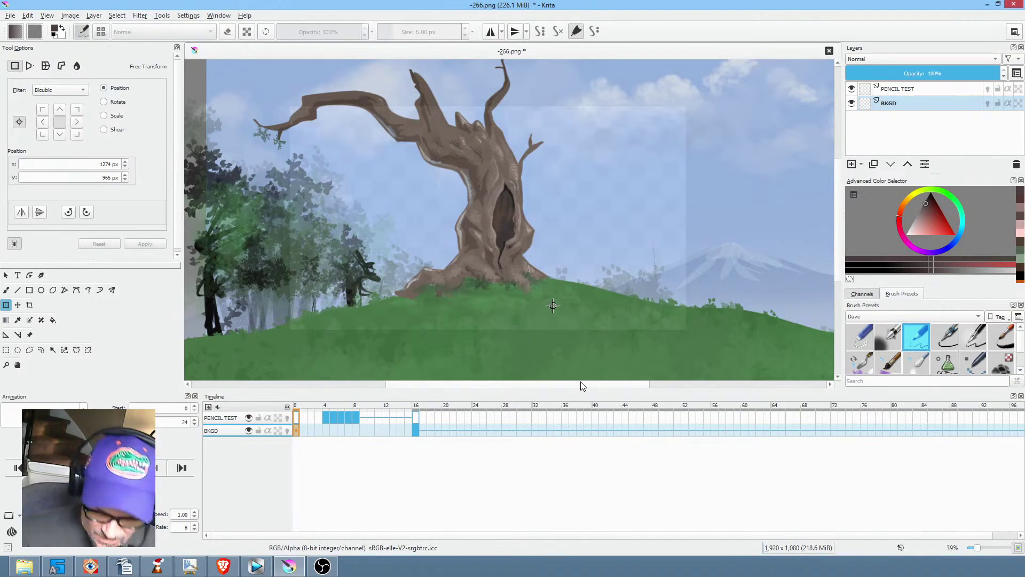
Save the scene 266 document as a PNG with the transparency stored, along with a Krita file copy.
left_click(10, 17)
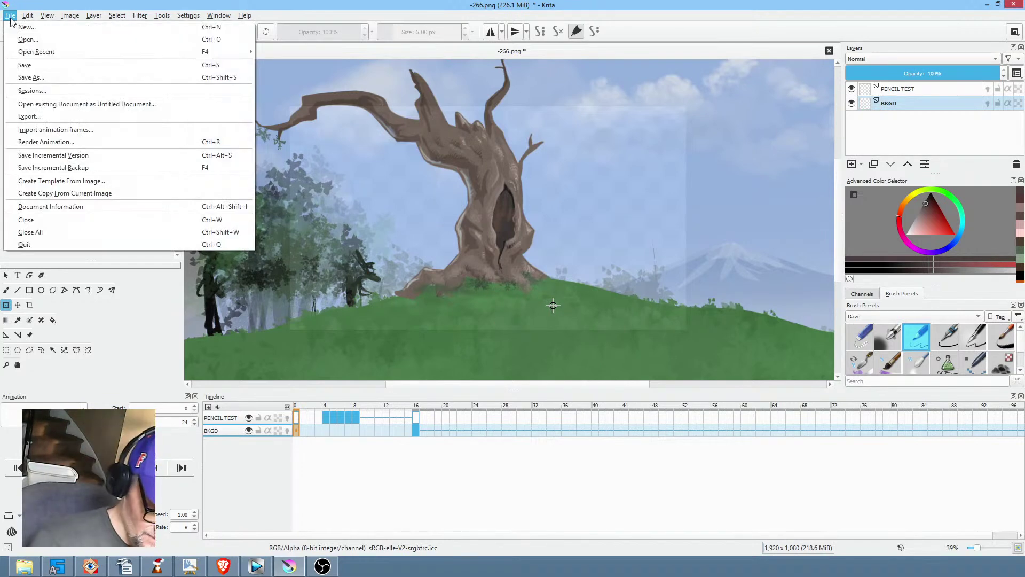
left_click(24, 65)
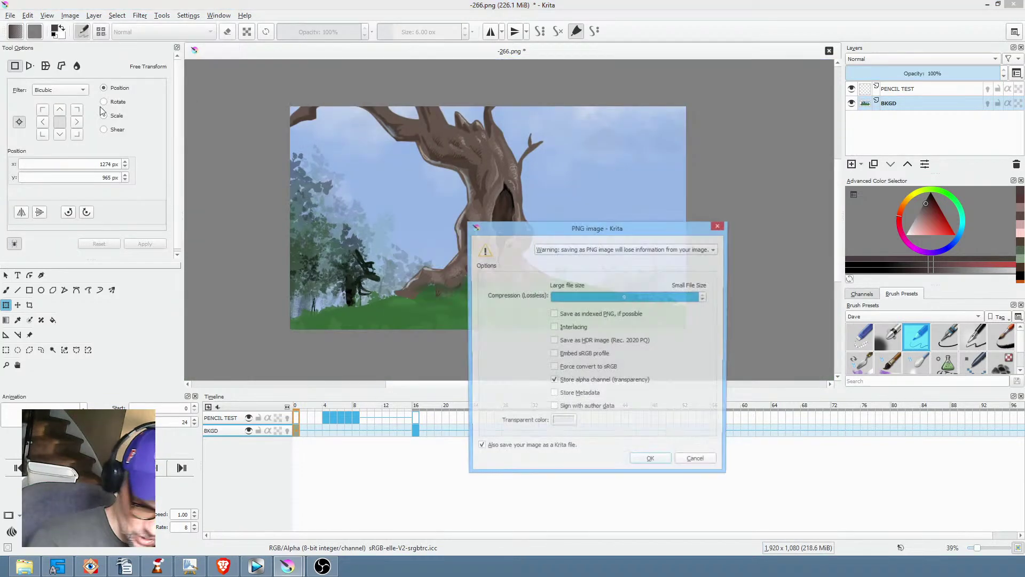
left_click(652, 461)
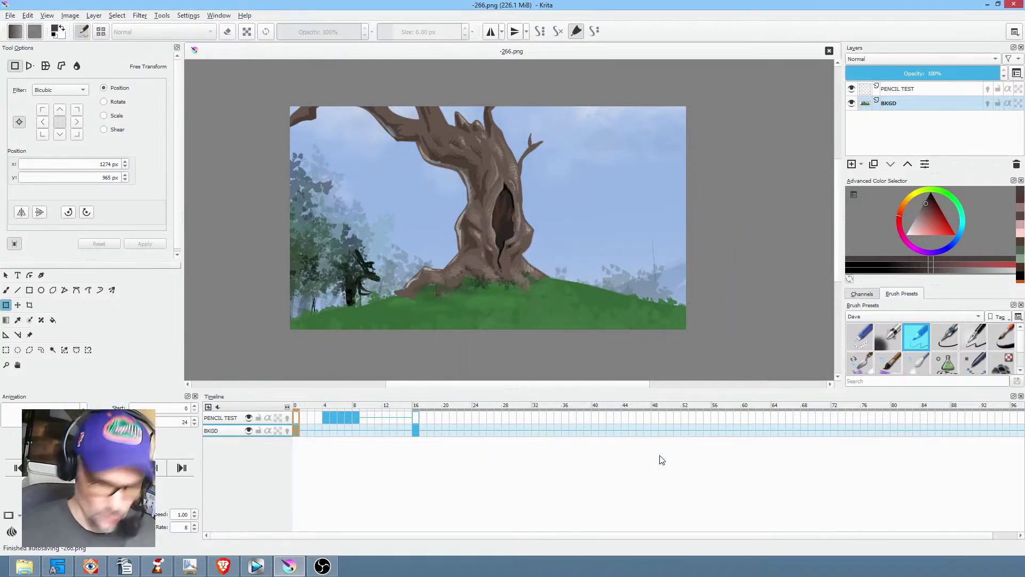
Try trimming the artwork to the image size and check the BKGD transform bounds at frames 16 and 0.
left_click(416, 429)
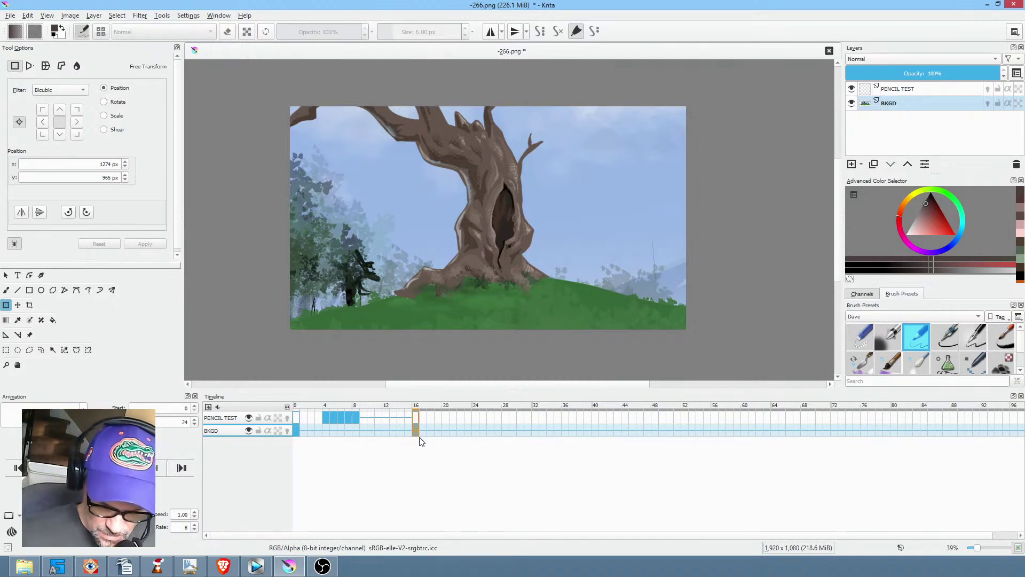
left_click(94, 16)
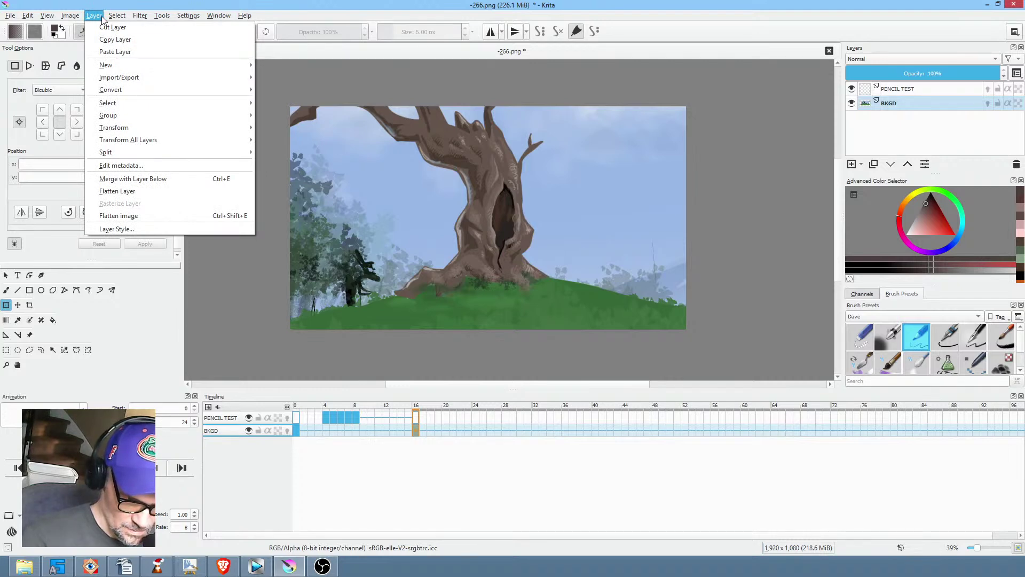
mouse_move(79, 17)
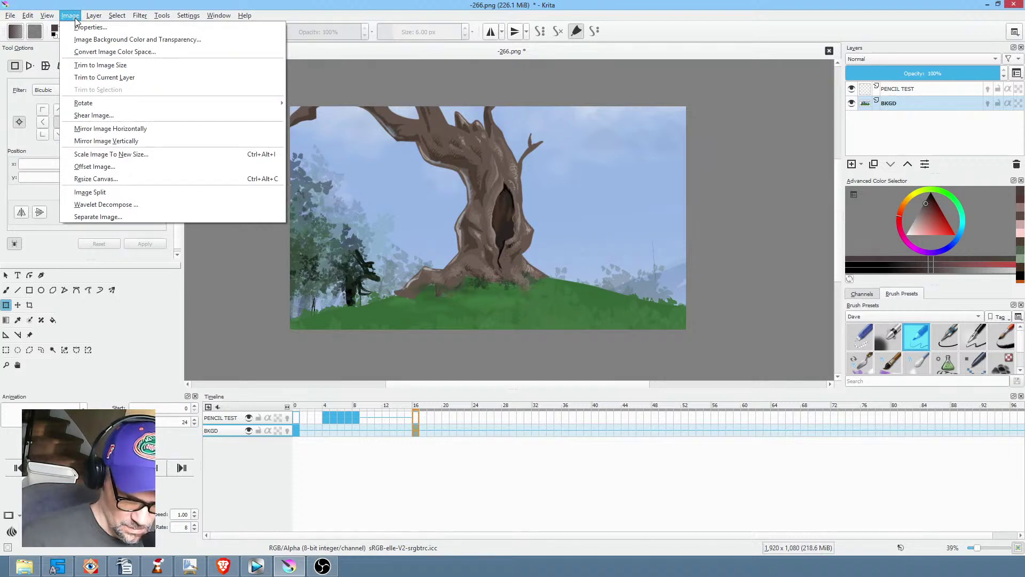
left_click(136, 65)
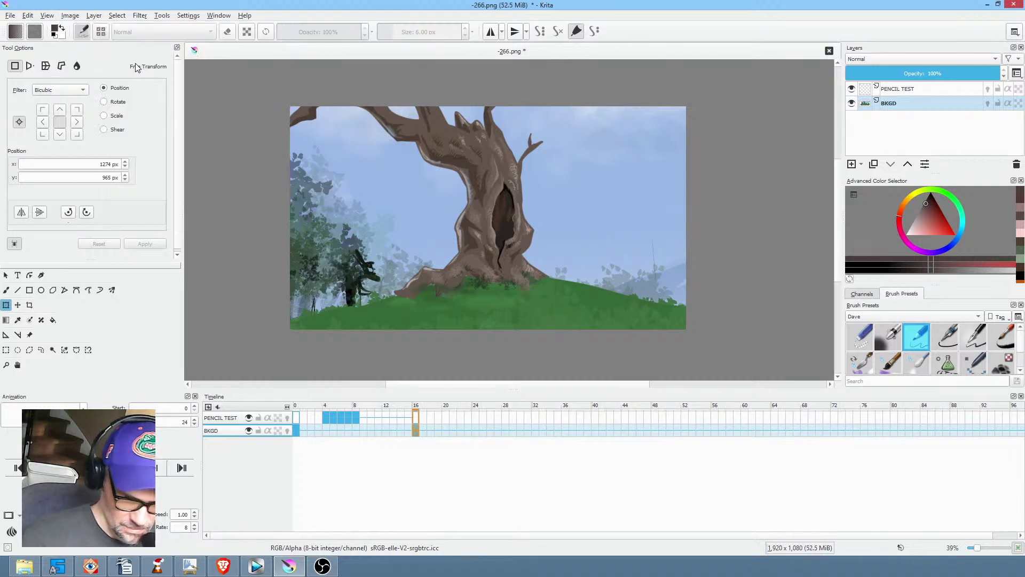
left_click(526, 238)
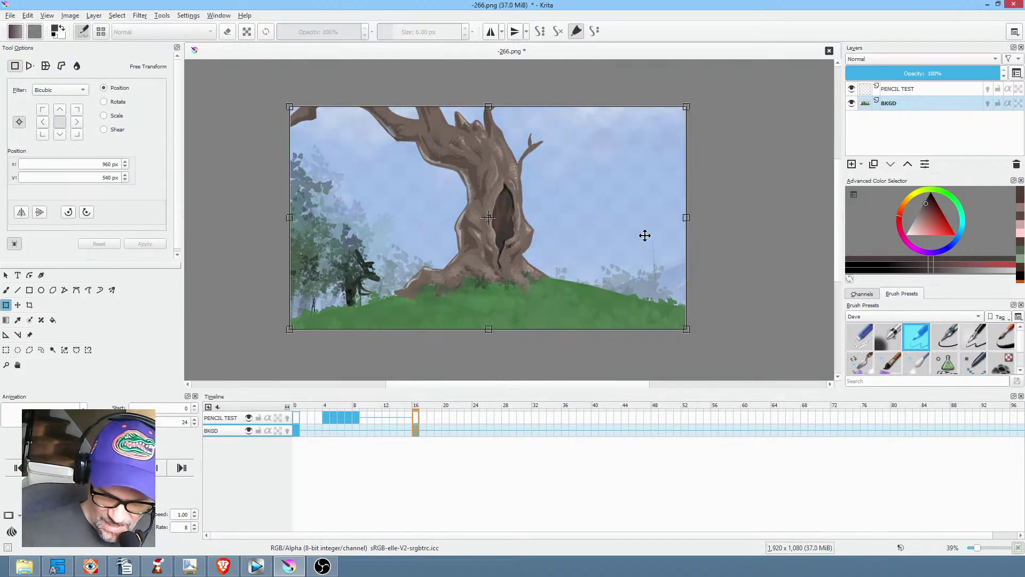
left_click(296, 431)
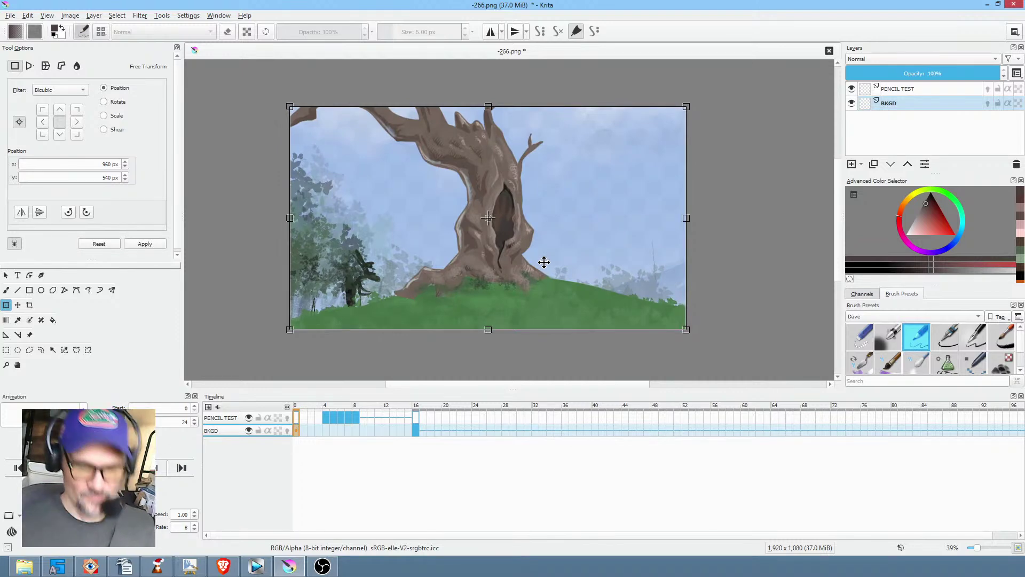
left_click(10, 16)
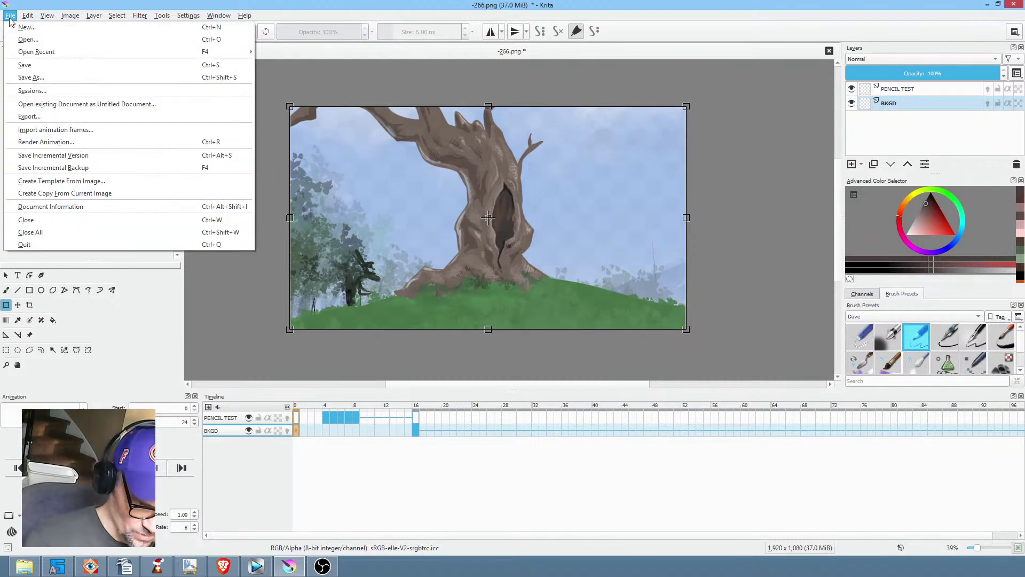
mouse_move(34, 51)
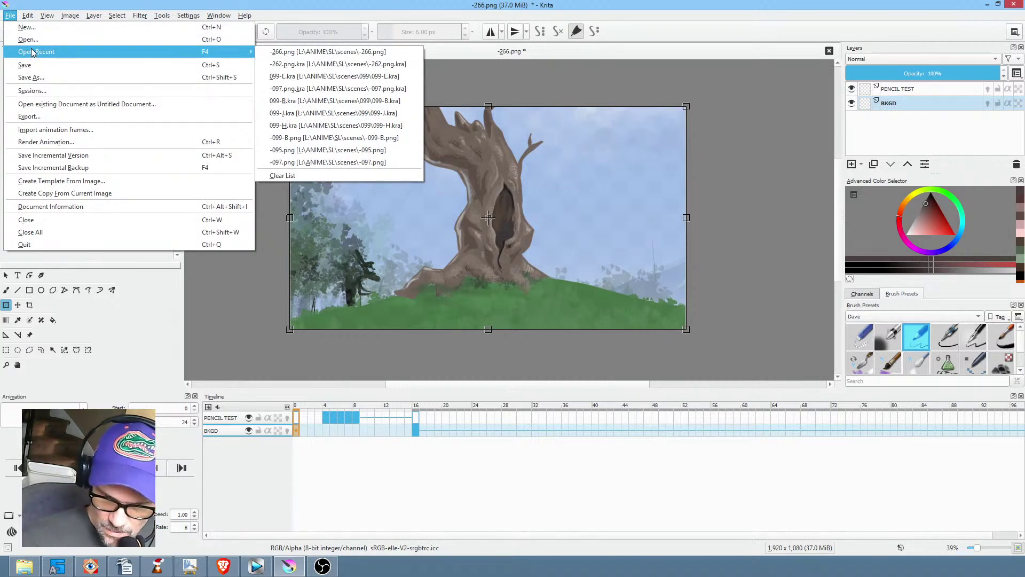
key("Escape")
key("Escape")
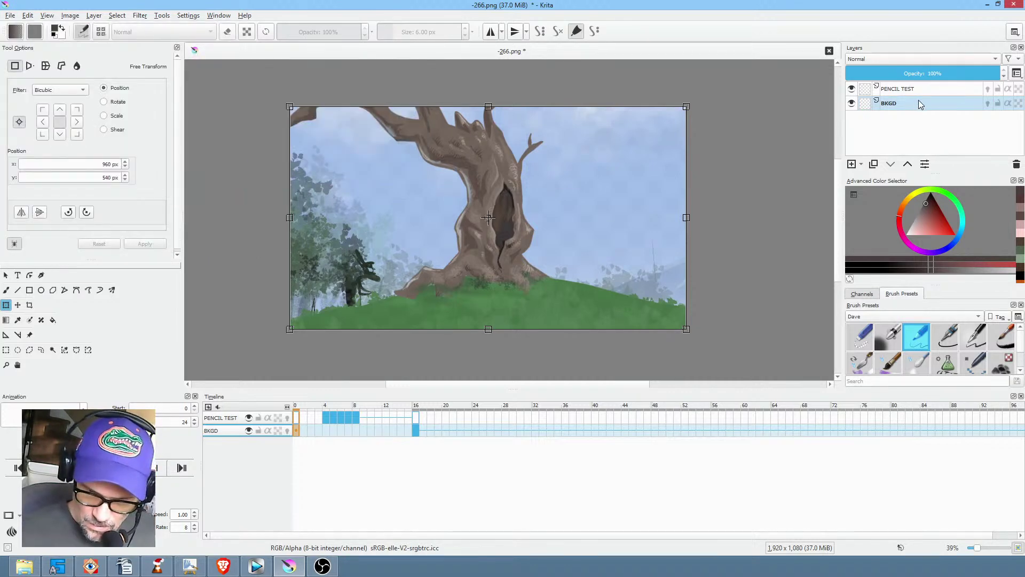
Undo the trim to image size and start a free transform on the BKGD layer at frame 0.
left_click(920, 94)
left_click(922, 101)
key("space")
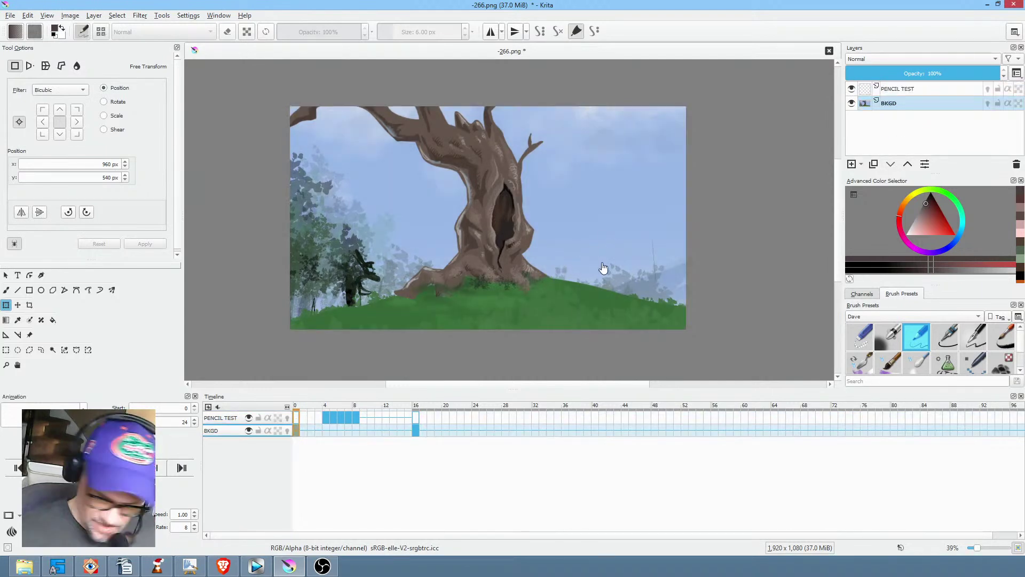
left_click(550, 279)
Copy the BKGD keyframe at frame 16 to frame 30 and shift the copied artwork left until the trunk reaches the canvas edge.
left_click(415, 430)
left_click(423, 434)
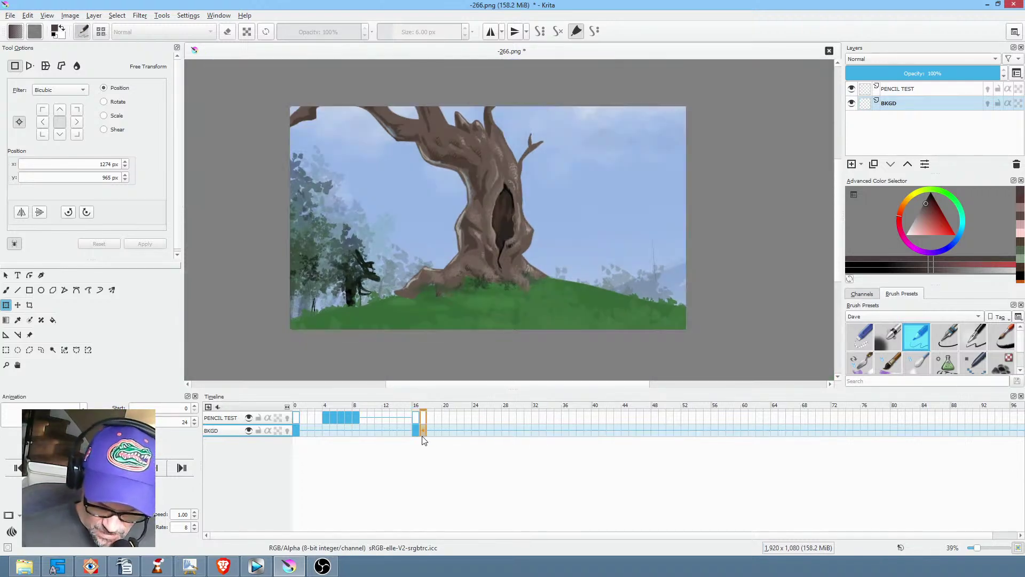
mouse_move(414, 430)
left_mouse_down()
mouse_move(459, 458)
mouse_move(520, 432)
left_mouse_up()
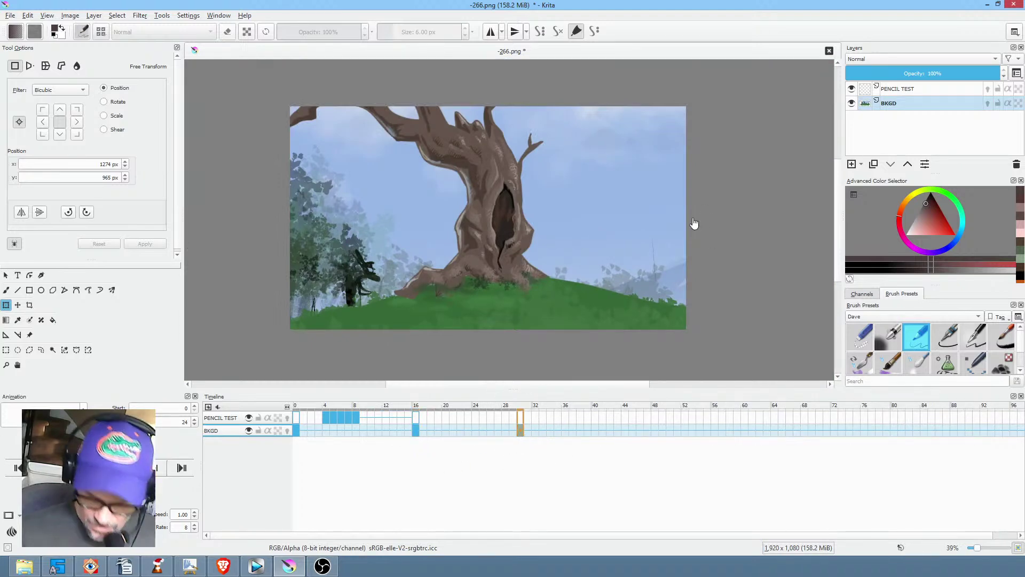
left_click_drag(665, 234, 449, 289)
mouse_move(606, 274)
left_mouse_down()
mouse_move(612, 262)
mouse_move(609, 274)
left_mouse_up()
Check the BKGD artwork at frames 16 and 0 and trim the document's layers to the image size.
left_click(417, 430)
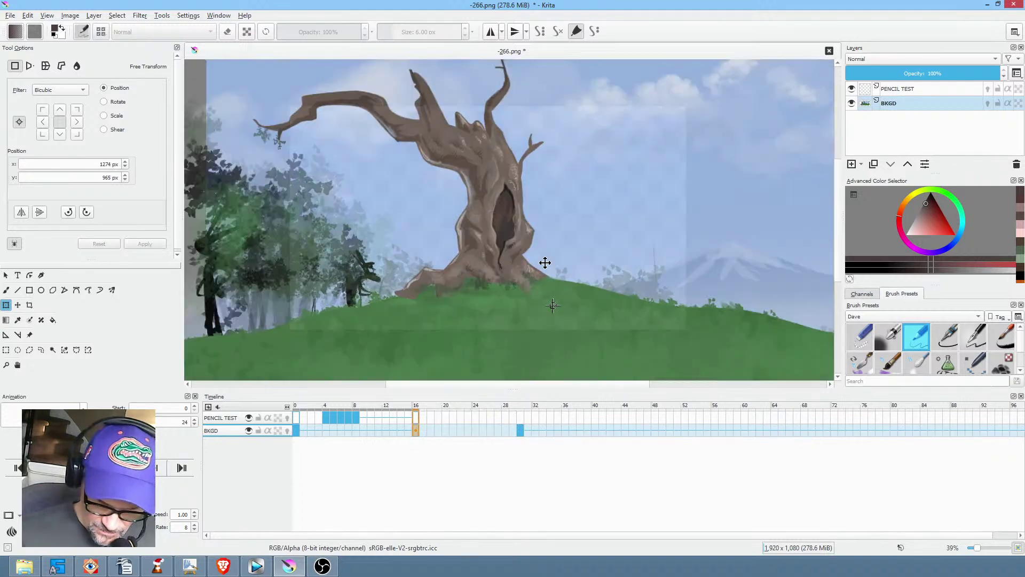
left_click(298, 430)
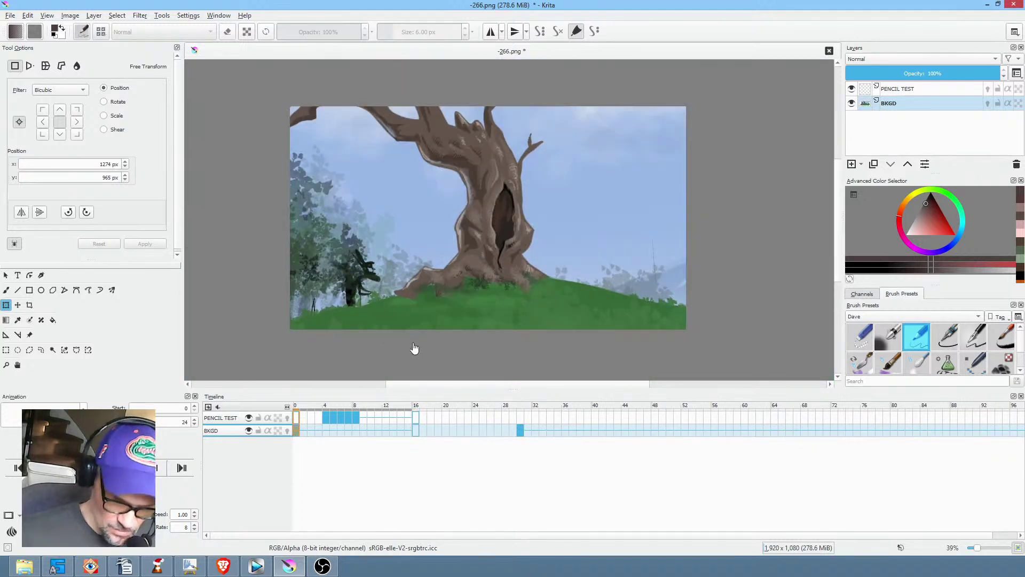
left_click(418, 431)
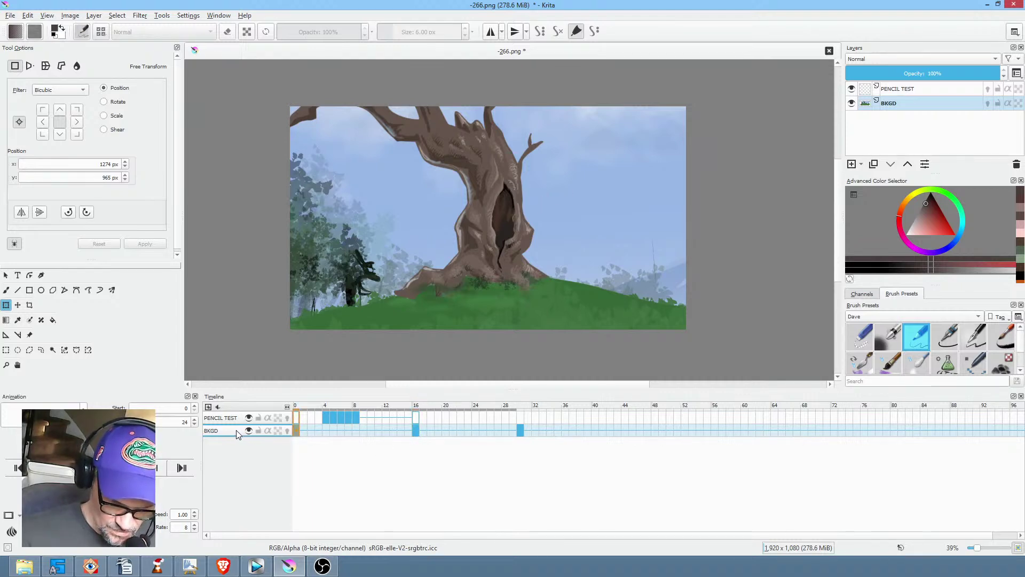
left_click(68, 16)
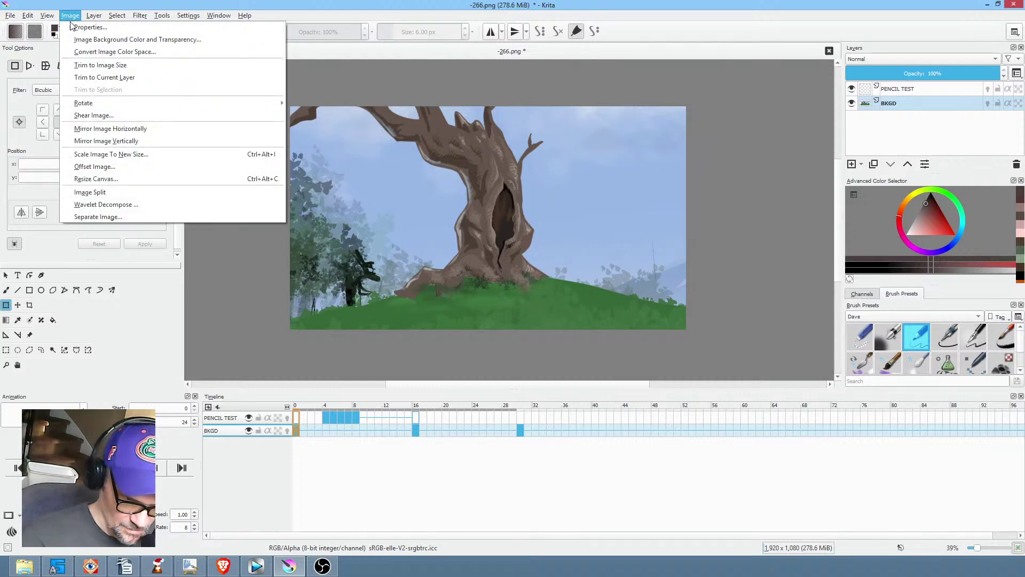
left_click(112, 65)
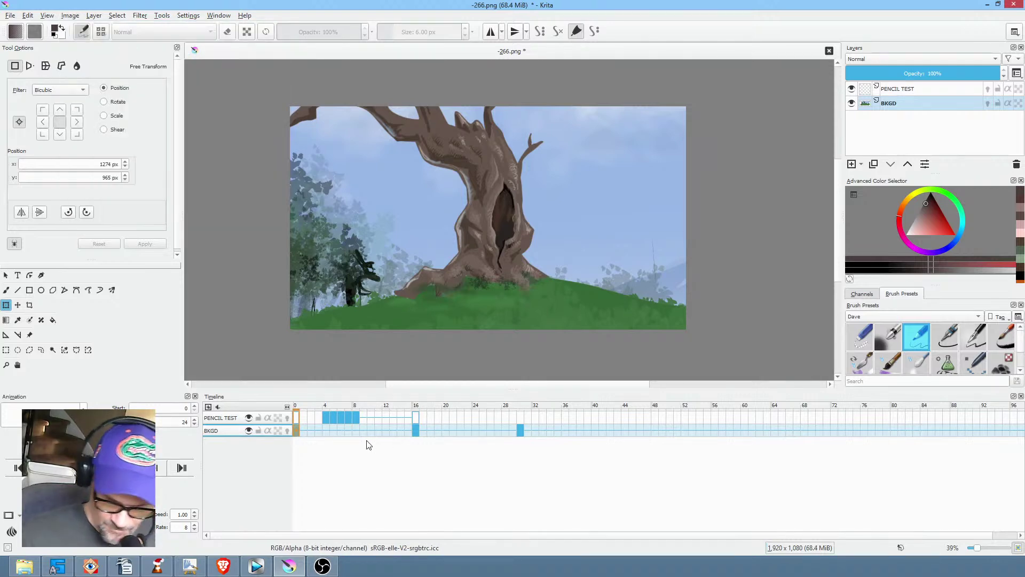
Enlarge the BKGD artwork at frame 16 with free transform and position it so the hollow trunk fills the middle of the canvas.
left_click(415, 431)
left_click(526, 242)
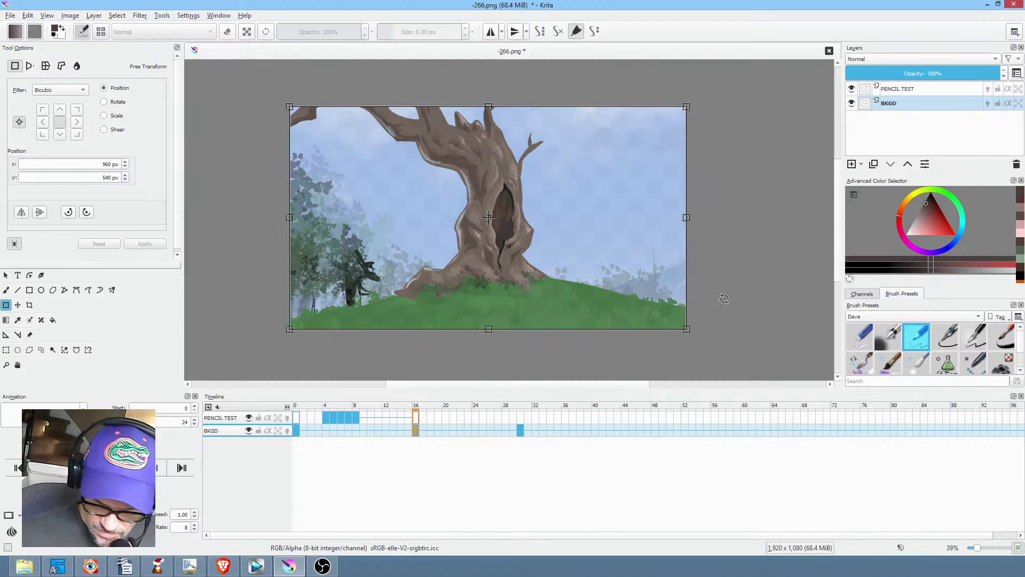
left_click_drag(685, 329, 679, 300)
scroll(690, 277, "down", 3)
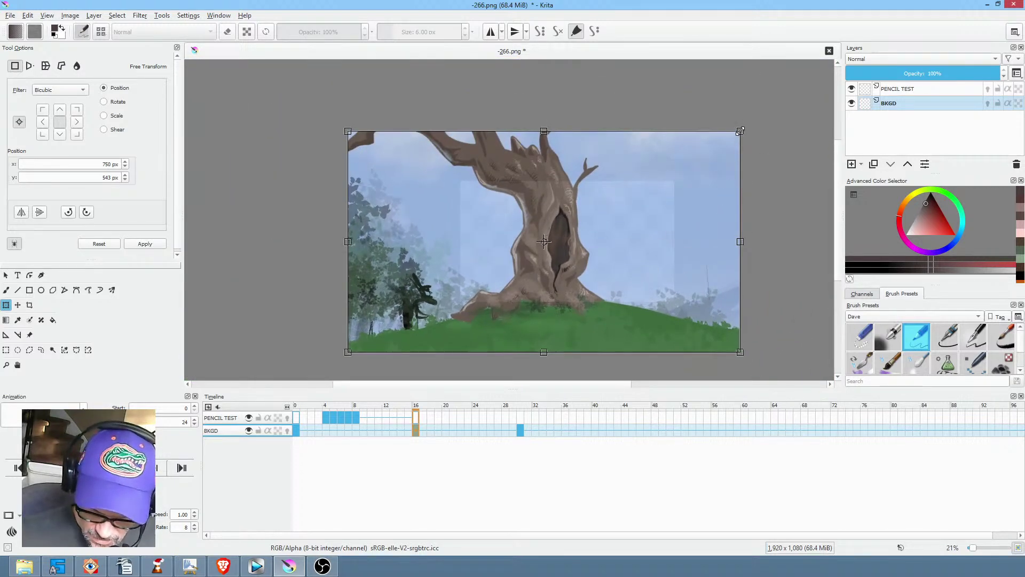
left_click_drag(742, 129, 750, 121)
left_click_drag(676, 241, 681, 257)
Rotate the BKGD artwork at frame 30 slightly and compare it with the enlarged background at frame 16.
left_click(521, 430)
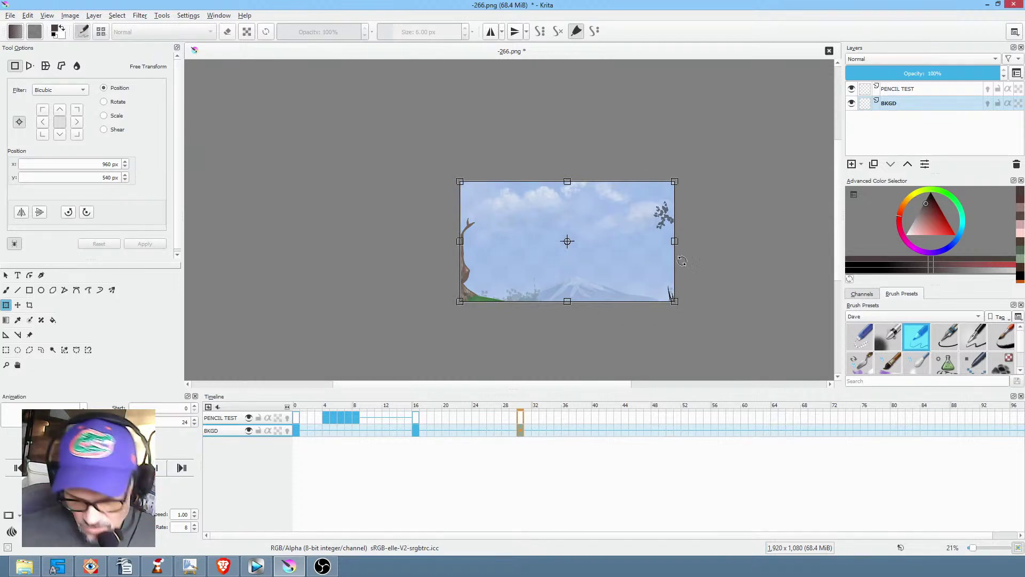
left_click_drag(688, 247, 701, 245)
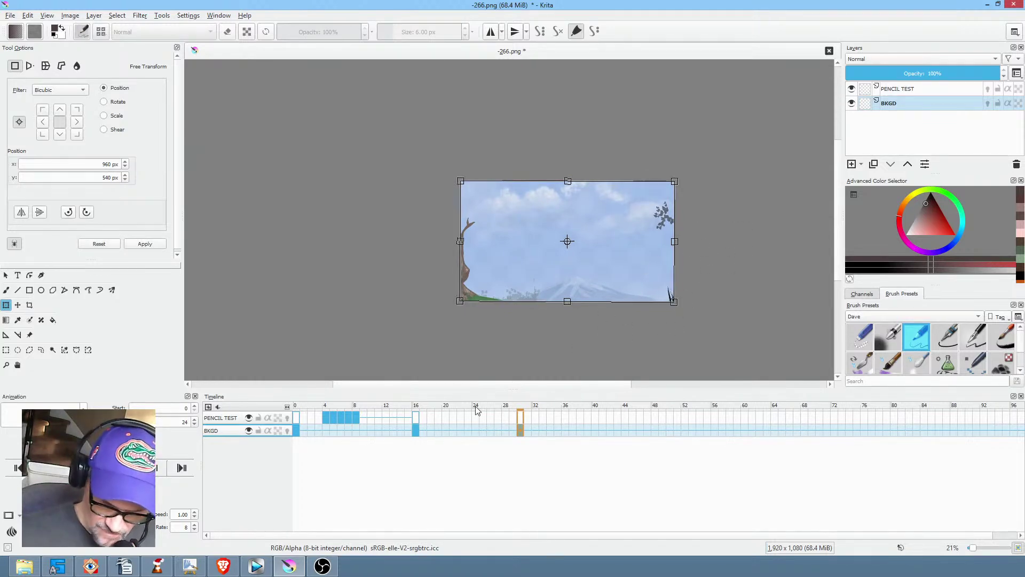
left_click(302, 431)
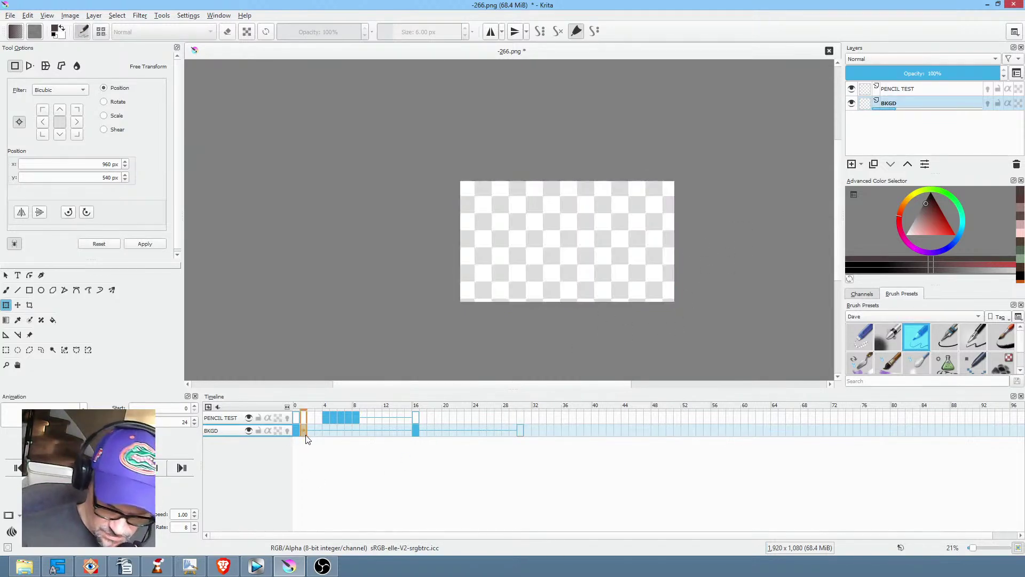
left_click(415, 431)
left_click(520, 430)
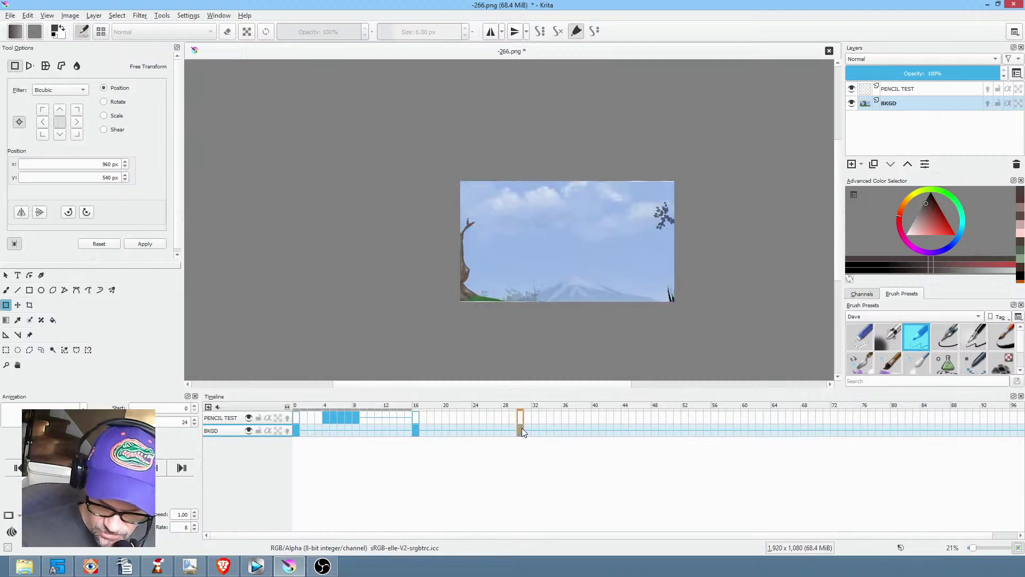
left_click(417, 434)
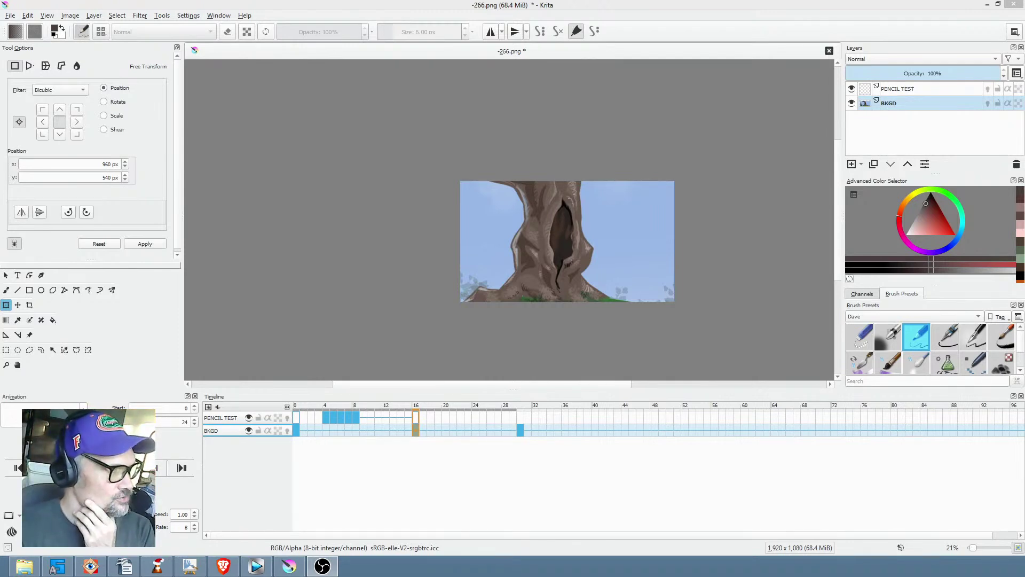
left_click_drag(343, 1, 658, 191)
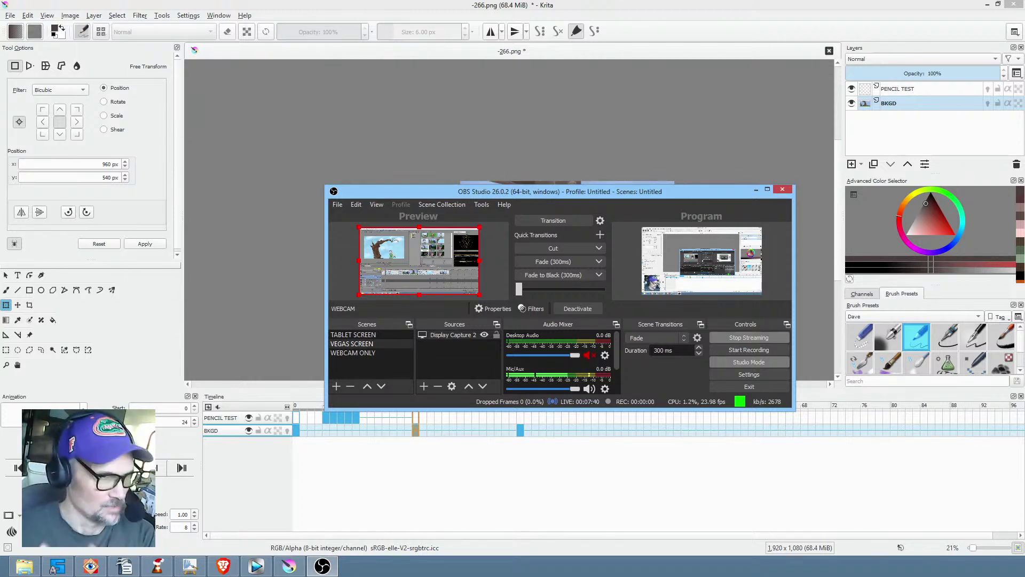
key("super+shift+Left")
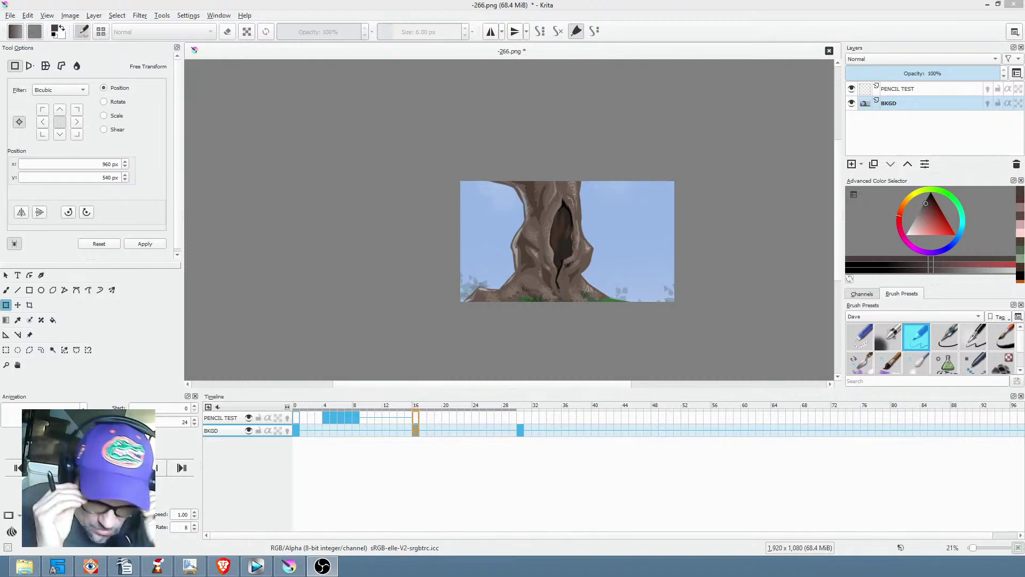
Activate the PENCIL TEST layer at frame 8 and shrink the timeline to give the canvas more room.
left_click(233, 418)
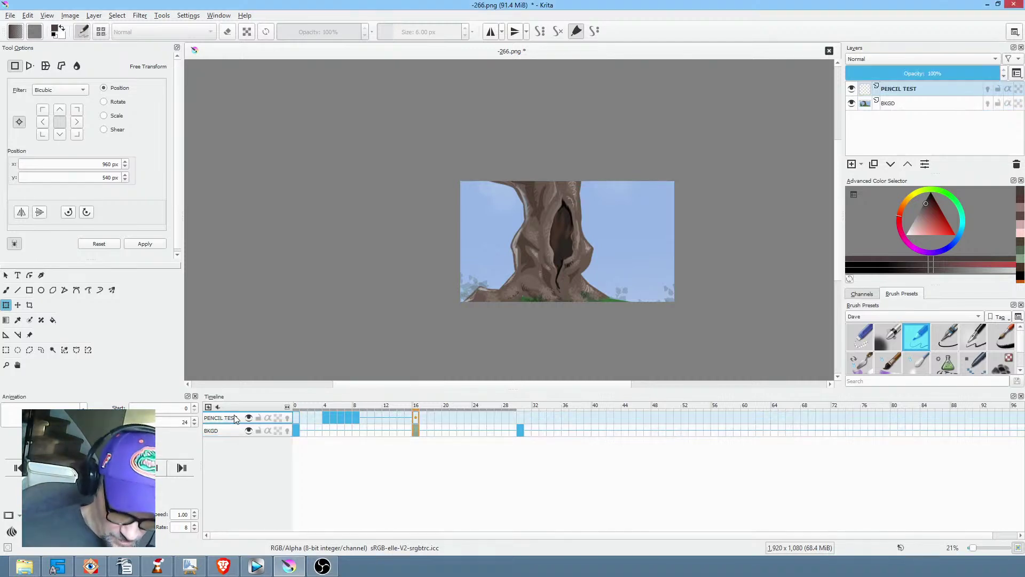
left_click_drag(300, 410, 356, 412)
mouse_move(646, 260)
left_mouse_down()
mouse_move(581, 227)
mouse_move(687, 263)
mouse_move(679, 247)
mouse_move(647, 288)
mouse_move(585, 306)
mouse_move(630, 291)
left_mouse_up()
left_click_drag(434, 390, 432, 468)
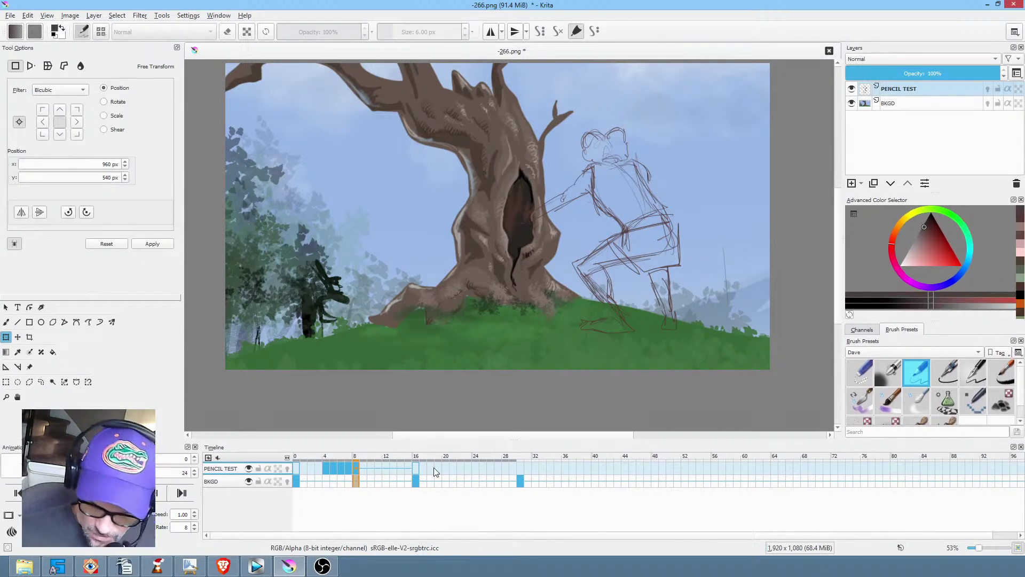
left_click_drag(522, 253, 570, 278)
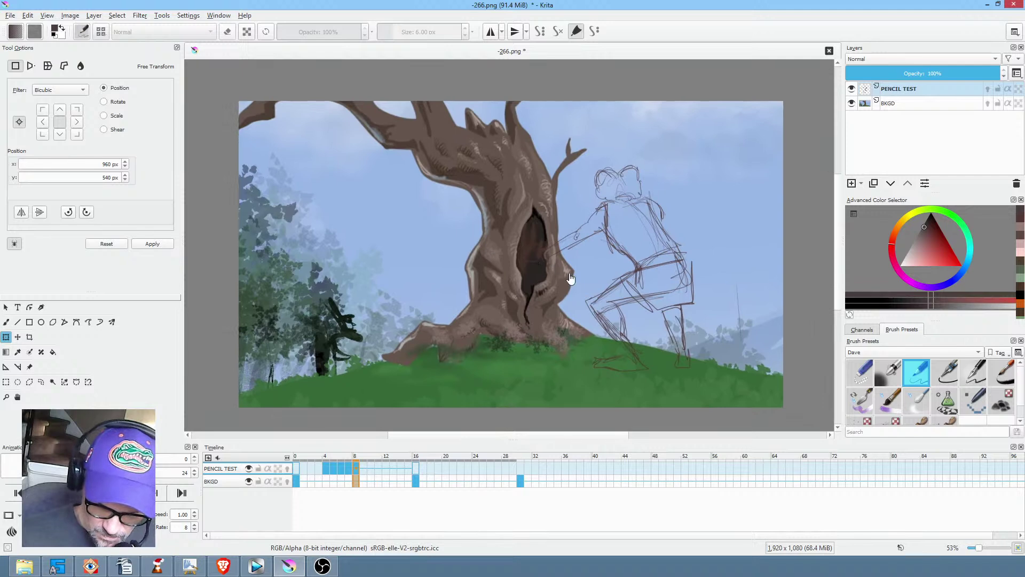
Copy the crouching character sketch on the PENCIL TEST layer from frame 8 to frame 16.
left_click_drag(302, 466, 415, 467)
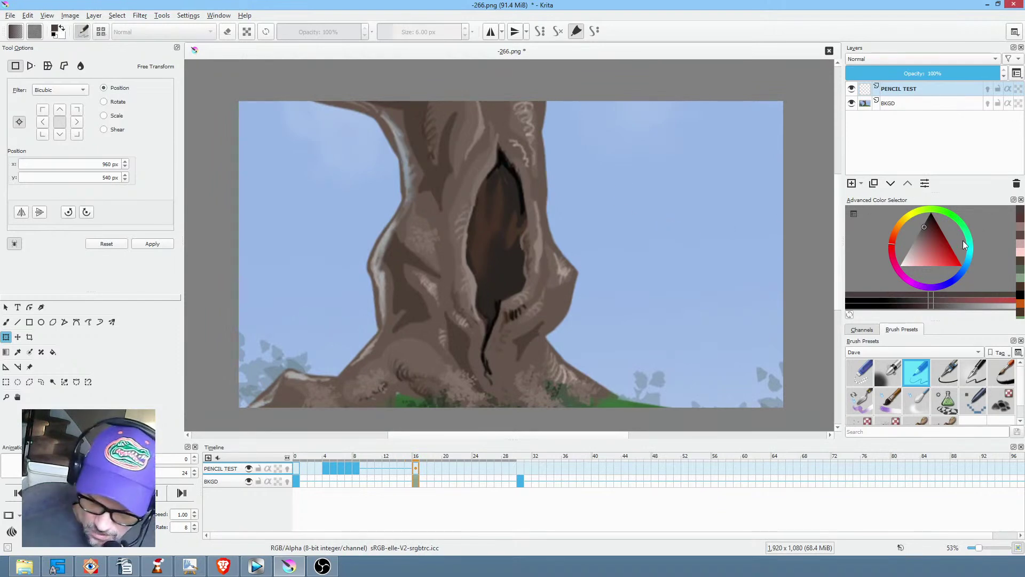
key("b")
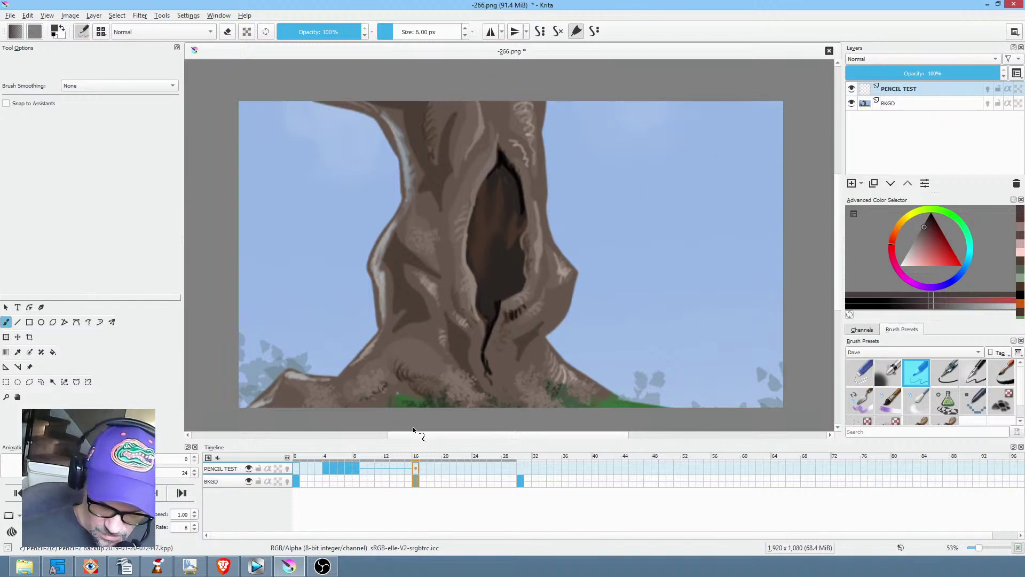
left_click(355, 469)
left_click(416, 468)
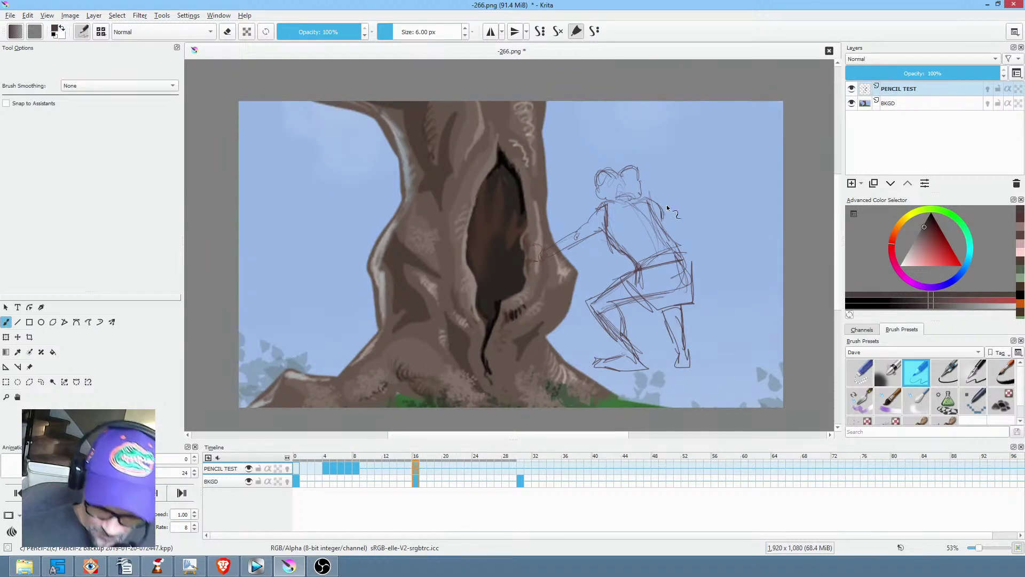
Enlarge the character sketch at frame 16 with free transform so the hand reaches the hollow and the body extends past the canvas edge.
key("ctrl+t")
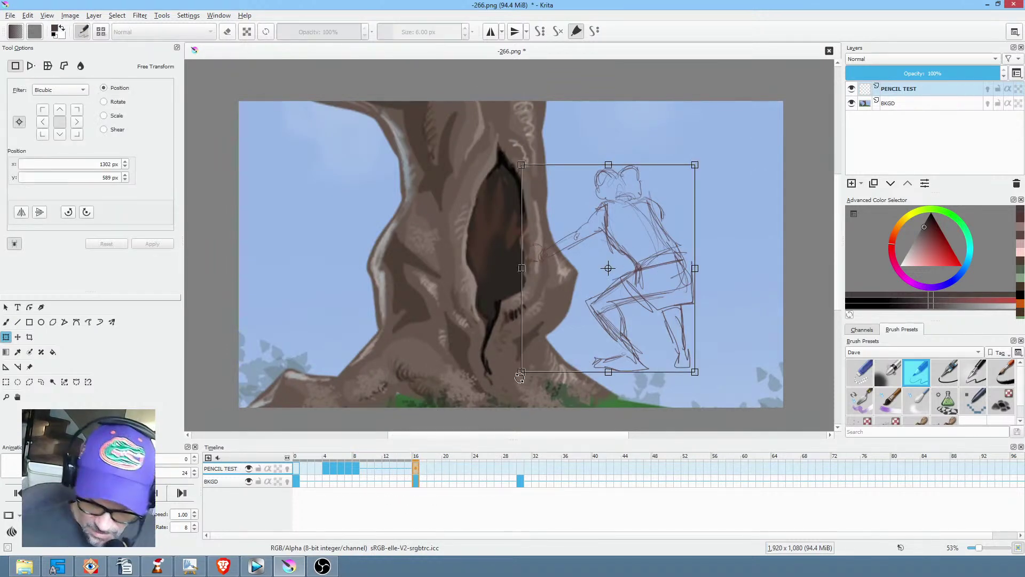
left_click_drag(522, 371, 390, 521)
mouse_move(648, 271)
left_mouse_down()
mouse_move(689, 272)
mouse_move(606, 267)
mouse_move(732, 286)
mouse_move(718, 274)
left_mouse_up()
scroll(622, 323, "down", 4)
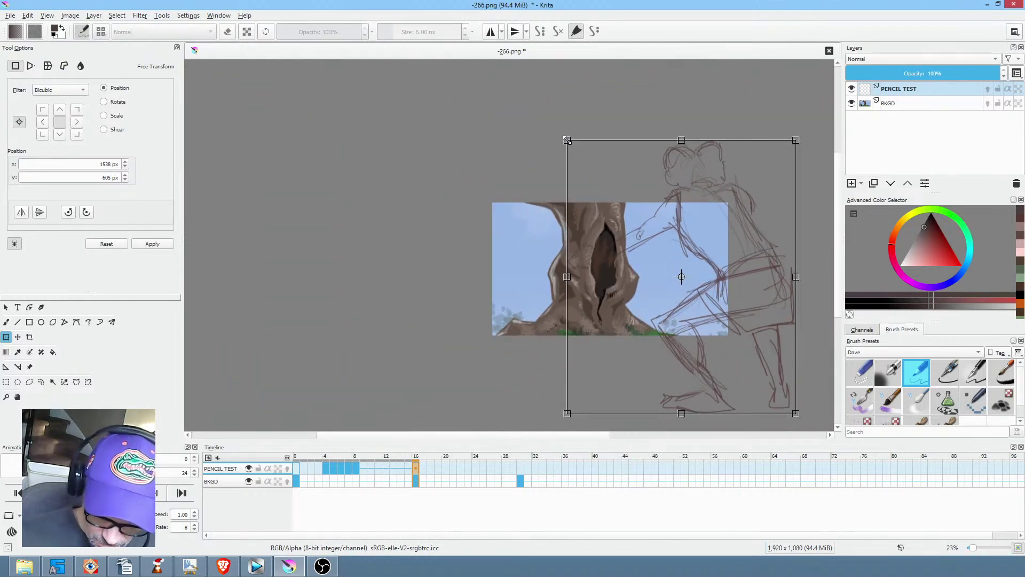
mouse_move(570, 142)
left_mouse_down()
mouse_move(613, 168)
mouse_move(602, 156)
left_mouse_up()
mouse_move(723, 297)
left_mouse_down()
mouse_move(745, 277)
mouse_move(743, 290)
left_mouse_up()
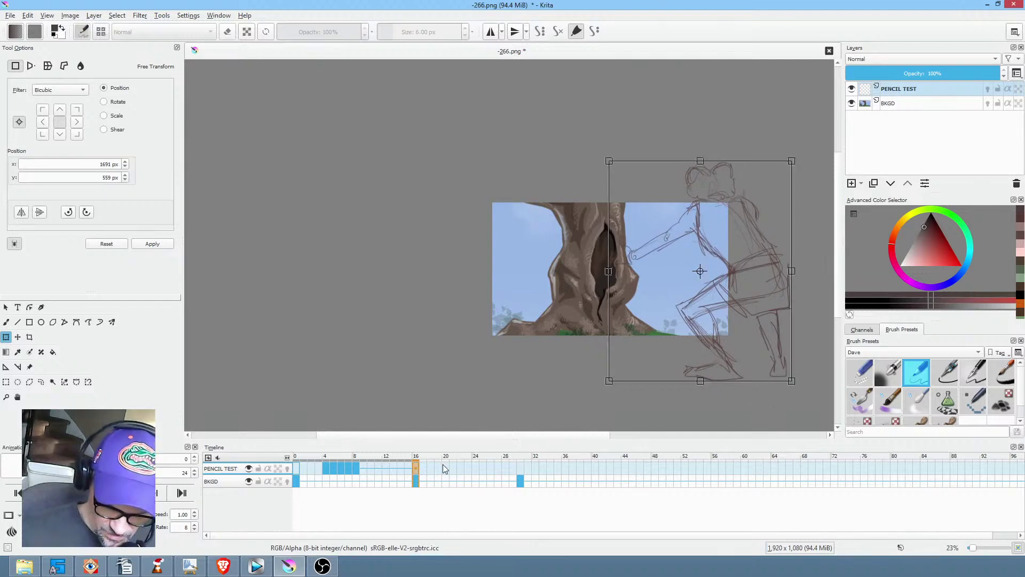
Check how the enlarged character sketch is framed against the tree trunk at frame 16.
left_click(399, 469)
left_click(415, 469)
scroll(618, 291, "right", 2)
scroll(555, 278, "up", 1)
scroll(554, 279, "up", 2)
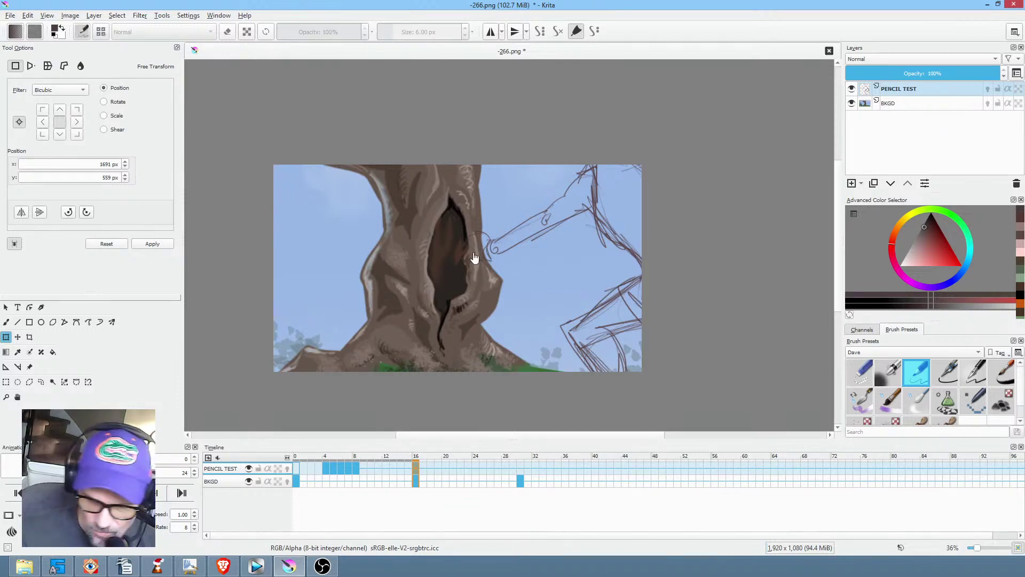
left_click(667, 218)
scroll(748, 277, "down", 2)
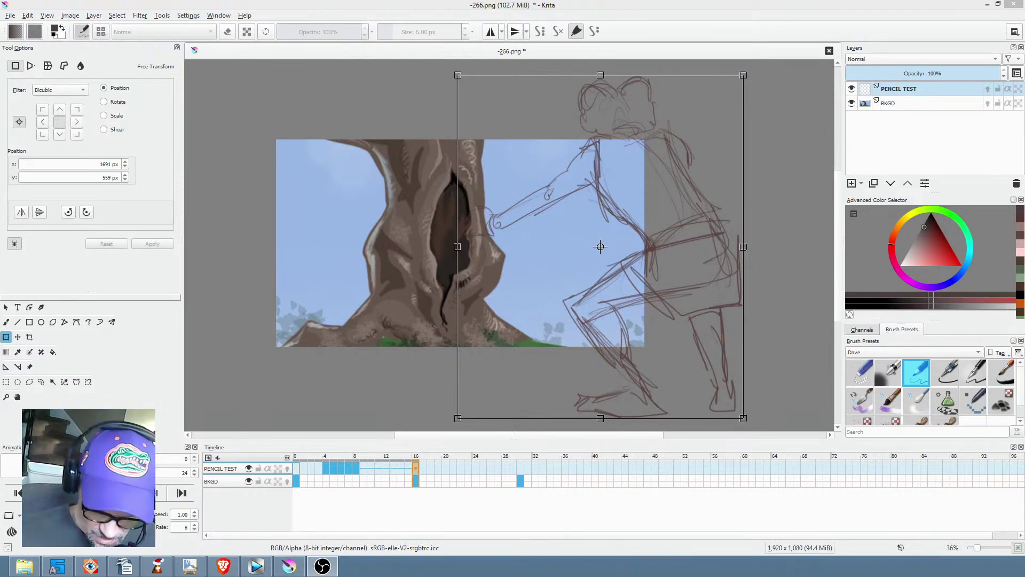
left_click(423, 468)
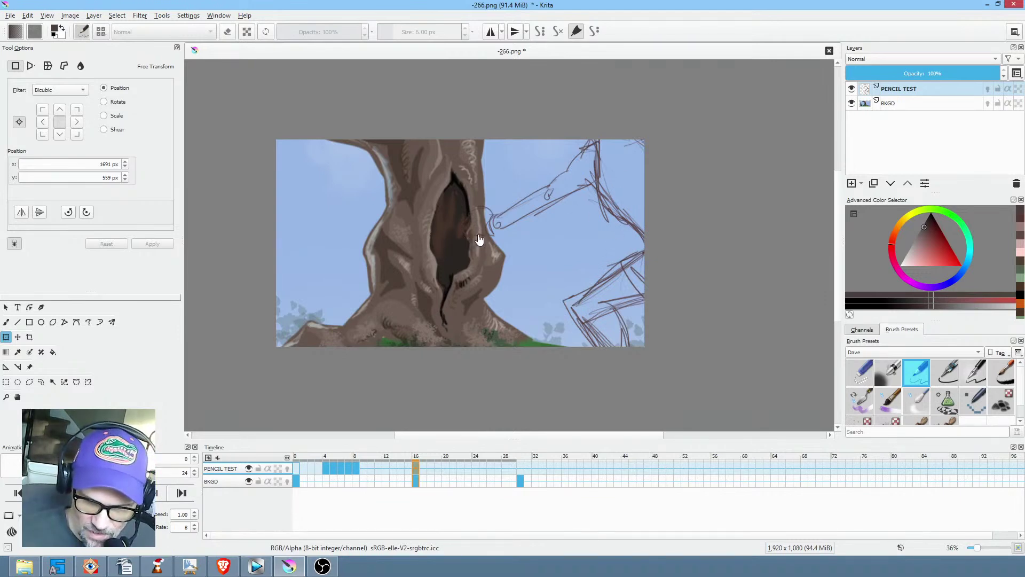
Sketch a round object below the character's hand at frame 16, with red outline strokes and white diagonal hatching.
left_click_drag(930, 245, 939, 252)
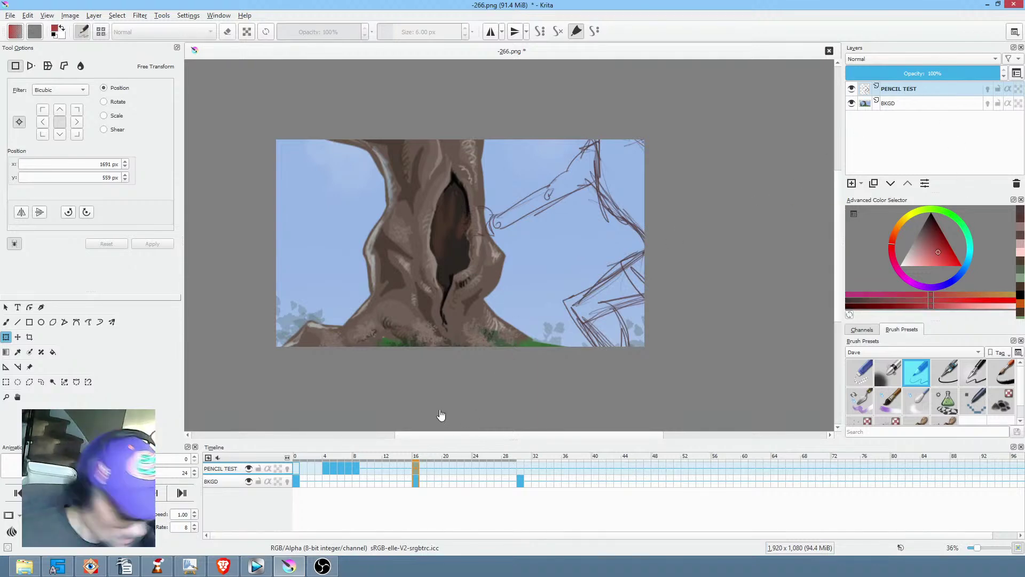
key("b")
left_click_drag(466, 218, 460, 272)
left_click_drag(903, 262, 880, 274)
mouse_move(463, 228)
left_mouse_down()
mouse_move(463, 291)
mouse_move(507, 289)
left_mouse_up()
mouse_move(502, 236)
left_mouse_down()
mouse_move(483, 246)
mouse_move(494, 247)
mouse_move(467, 273)
mouse_move(500, 264)
mouse_move(480, 299)
mouse_move(511, 274)
mouse_move(473, 267)
mouse_move(478, 245)
mouse_move(463, 249)
mouse_move(509, 261)
left_mouse_up()
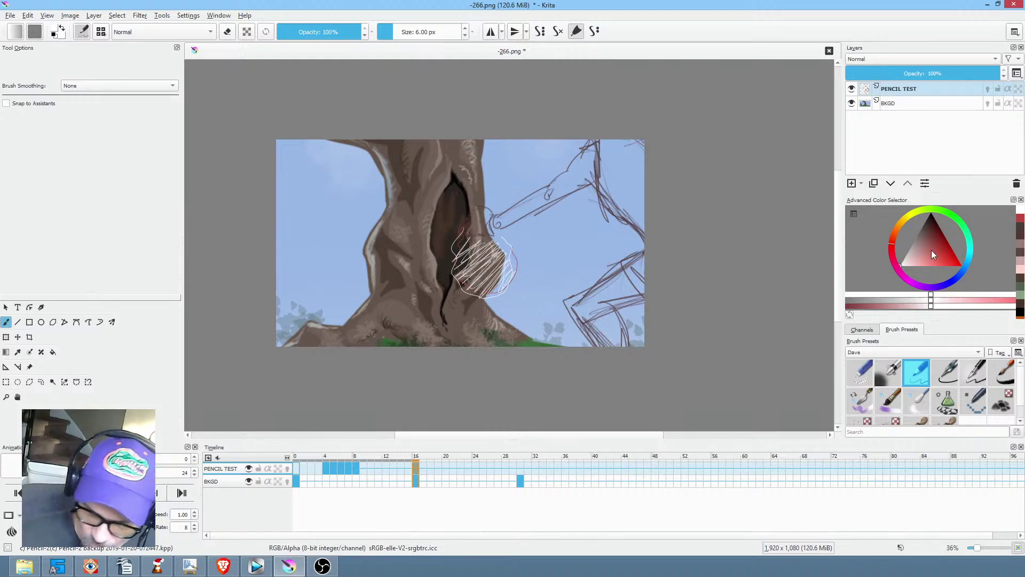
Add red and black strokes inside the round object, plus thicker black and white marks with the 10 px Ink-7 Brush Rough.
left_click_drag(941, 249, 966, 266)
mouse_move(515, 250)
left_mouse_down()
mouse_move(464, 283)
mouse_move(494, 260)
mouse_move(515, 266)
mouse_move(486, 295)
left_mouse_up()
left_click_drag(938, 222, 930, 212)
mouse_move(465, 243)
left_mouse_down()
mouse_move(488, 275)
mouse_move(475, 265)
mouse_move(504, 259)
mouse_move(504, 283)
mouse_move(494, 277)
mouse_move(502, 267)
mouse_move(485, 260)
mouse_move(499, 252)
mouse_move(500, 267)
mouse_move(474, 277)
mouse_move(502, 270)
left_mouse_up()
left_click(1001, 372)
left_click_drag(507, 278, 516, 267)
left_click_drag(924, 258, 900, 266)
mouse_move(483, 256)
left_mouse_down()
mouse_move(467, 235)
mouse_move(476, 288)
mouse_move(515, 275)
mouse_move(502, 243)
mouse_move(480, 231)
left_mouse_up()
Hatch the character's hand and arm in pale pink and the visible shirt and shorts in green.
left_click_drag(916, 255, 910, 263)
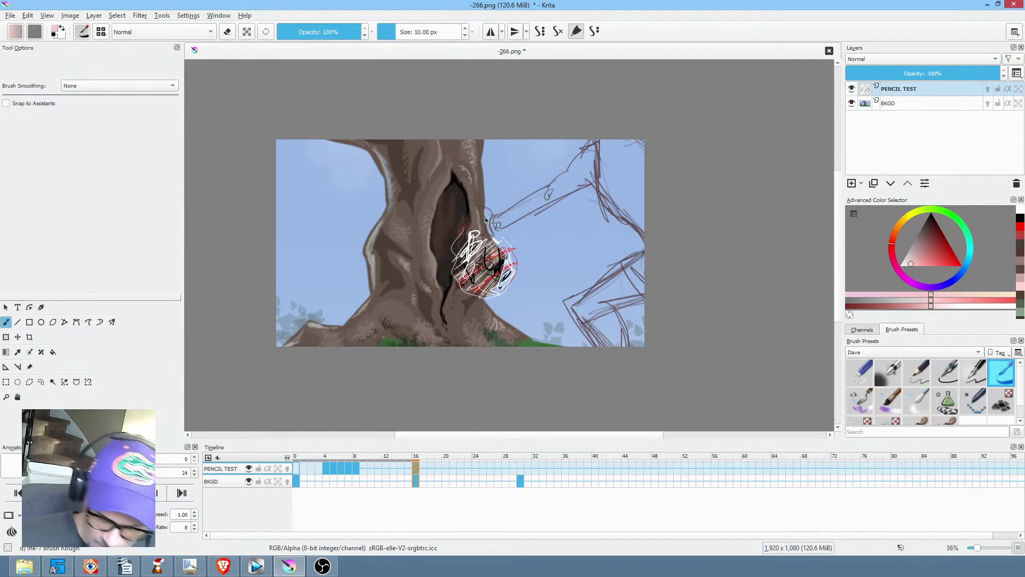
left_click_drag(475, 219, 506, 228)
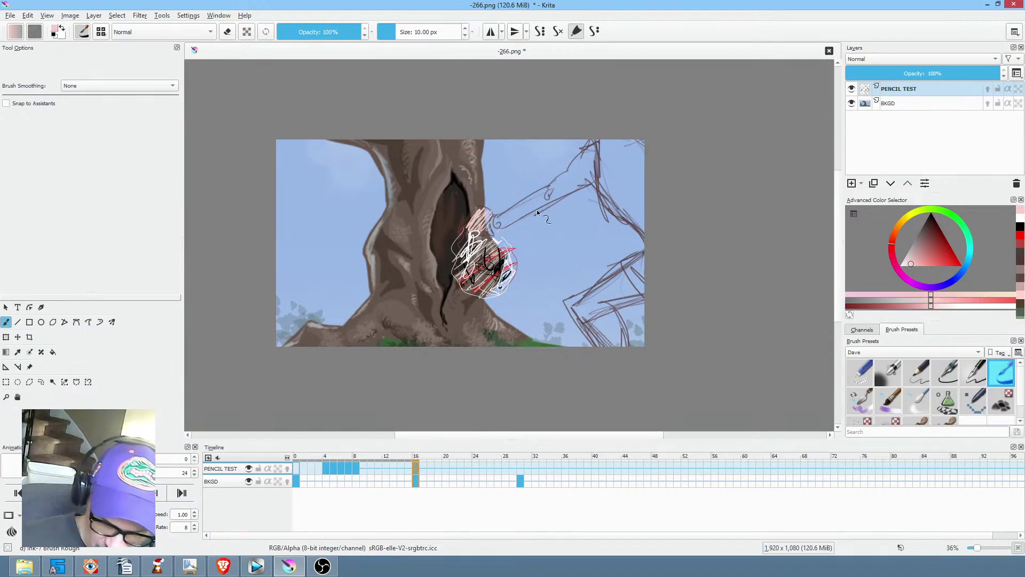
mouse_move(550, 189)
left_mouse_down()
mouse_move(575, 171)
mouse_move(566, 192)
mouse_move(572, 180)
left_mouse_up()
left_click(948, 213)
left_click_drag(934, 240, 930, 241)
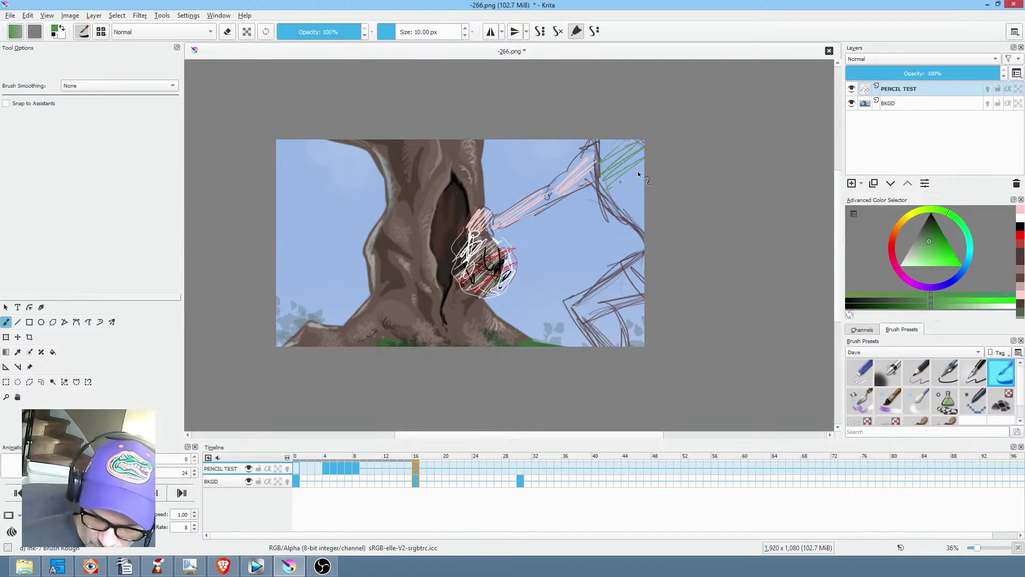
left_click_drag(629, 213, 643, 228)
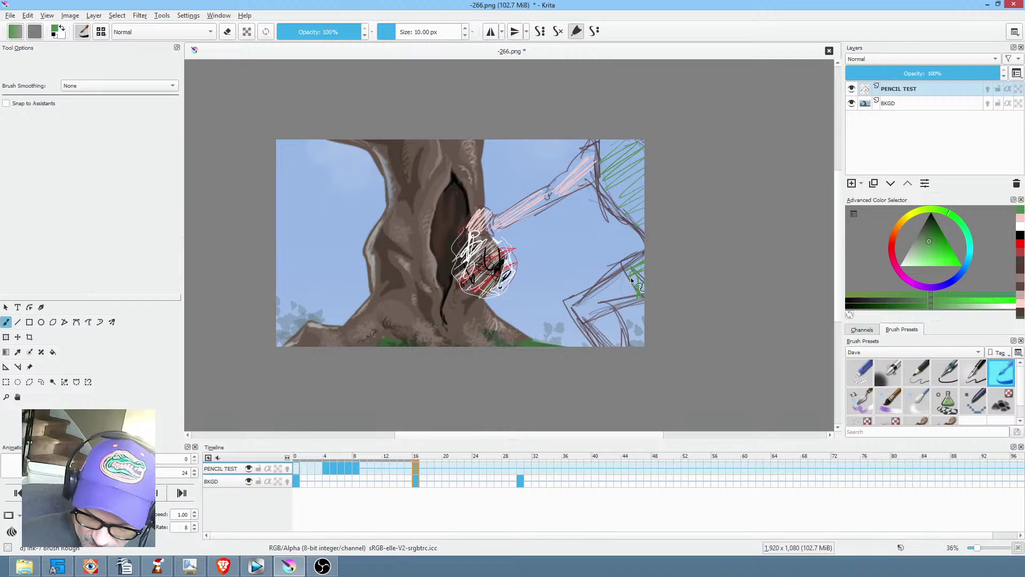
Hatch the character's bent leg at frame 16 in a very pale warm colour.
left_click(909, 262)
left_click(901, 223)
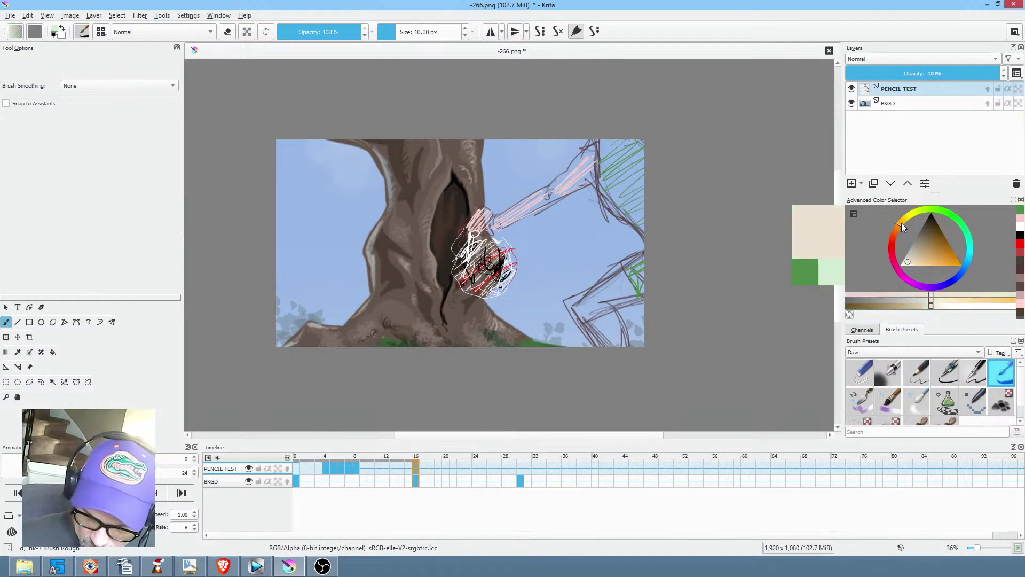
left_click_drag(911, 262, 909, 263)
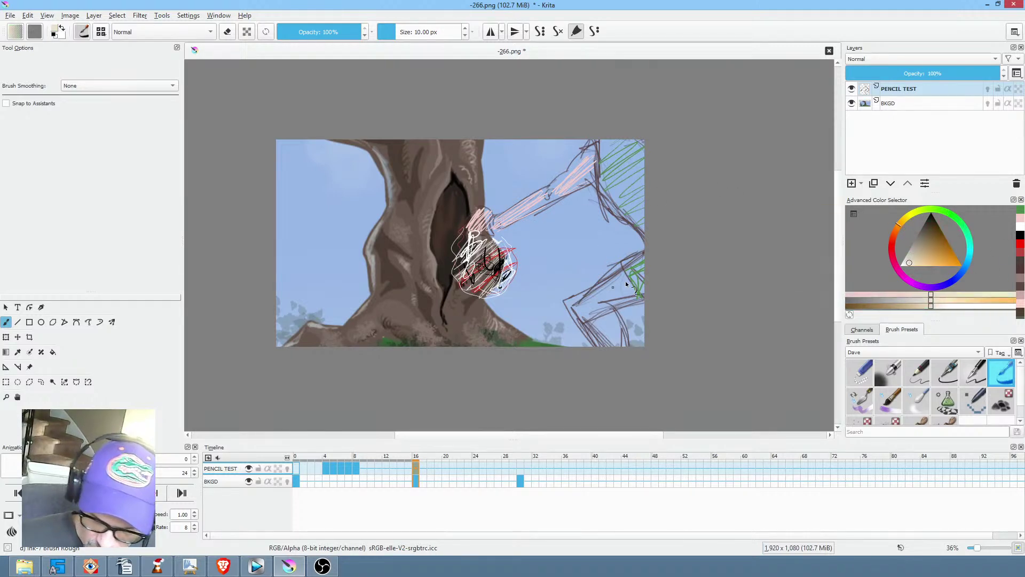
left_click_drag(896, 218, 895, 229)
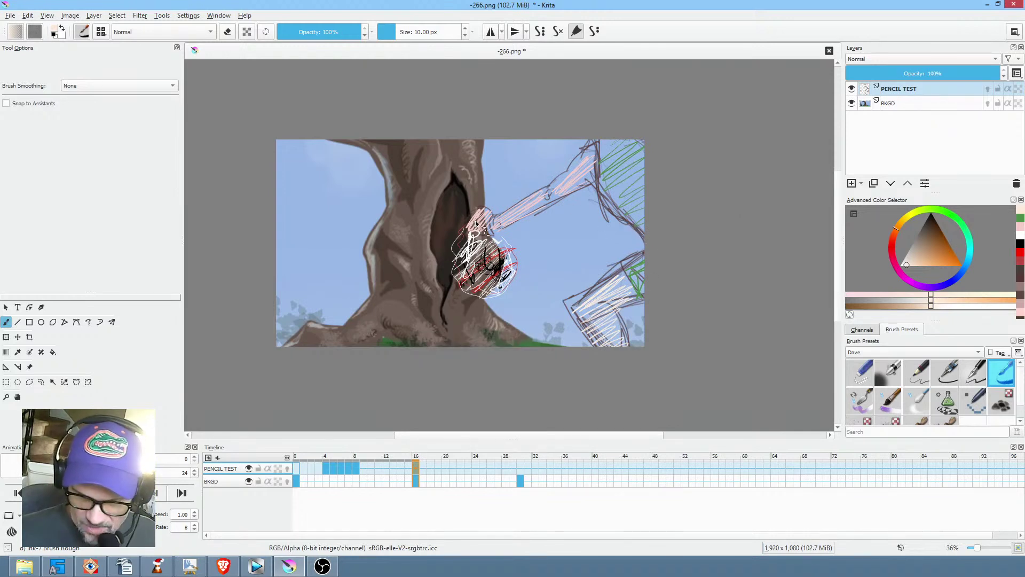
Duplicate the PENCIL TEST drawing to frame 17 and draw a freehand selection around the upper body, arm and round object.
left_click(424, 467)
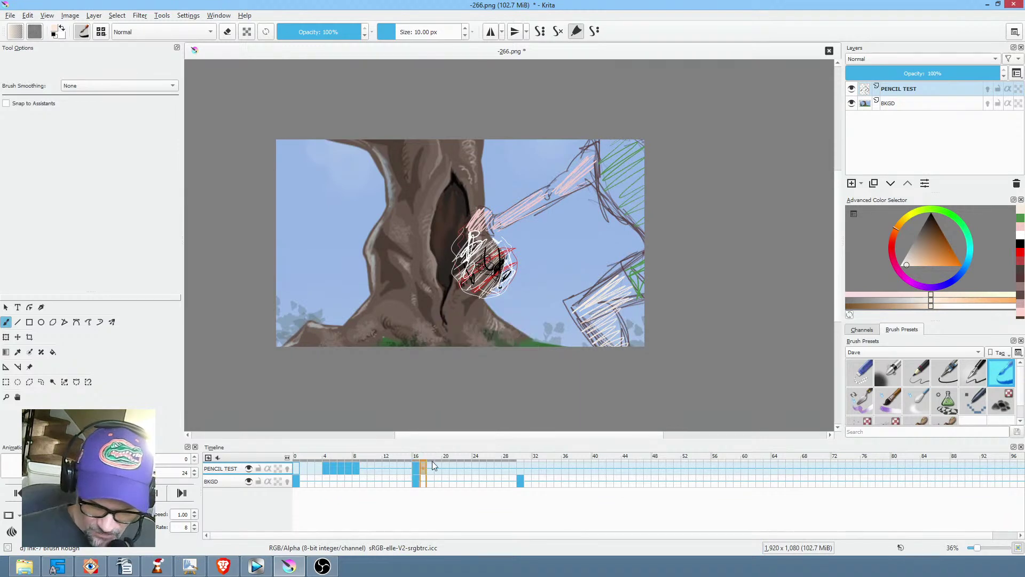
key("ctrl+r")
mouse_move(407, 209)
left_mouse_down()
mouse_move(392, 327)
mouse_move(446, 348)
left_mouse_up()
mouse_move(598, 311)
left_mouse_down()
mouse_move(627, 315)
mouse_move(719, 261)
mouse_move(721, 115)
left_mouse_up()
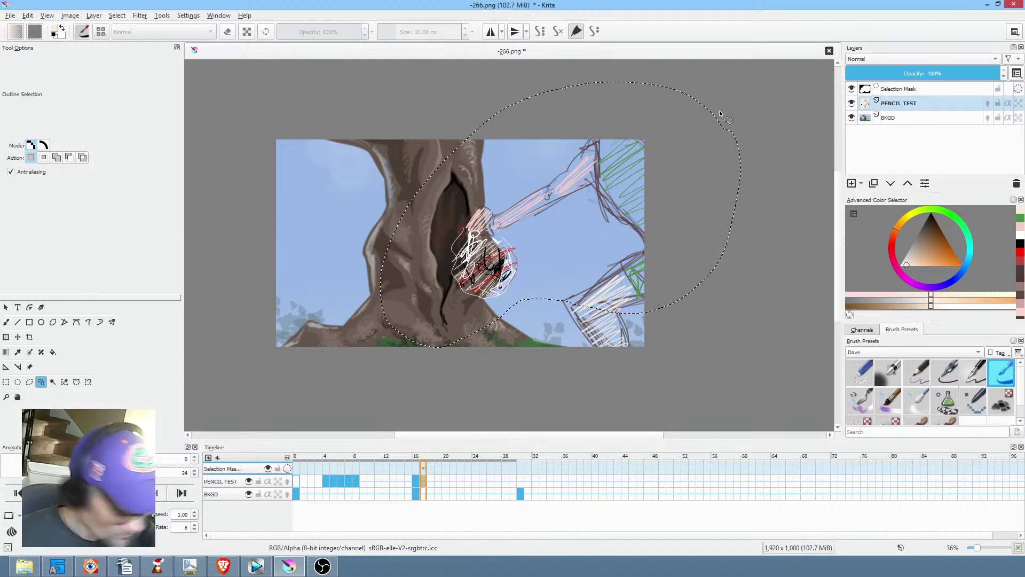
Move the transform pivot to the knee and rotate the selected upper body counterclockwise so the arm lowers the round object.
key("ctrl+t")
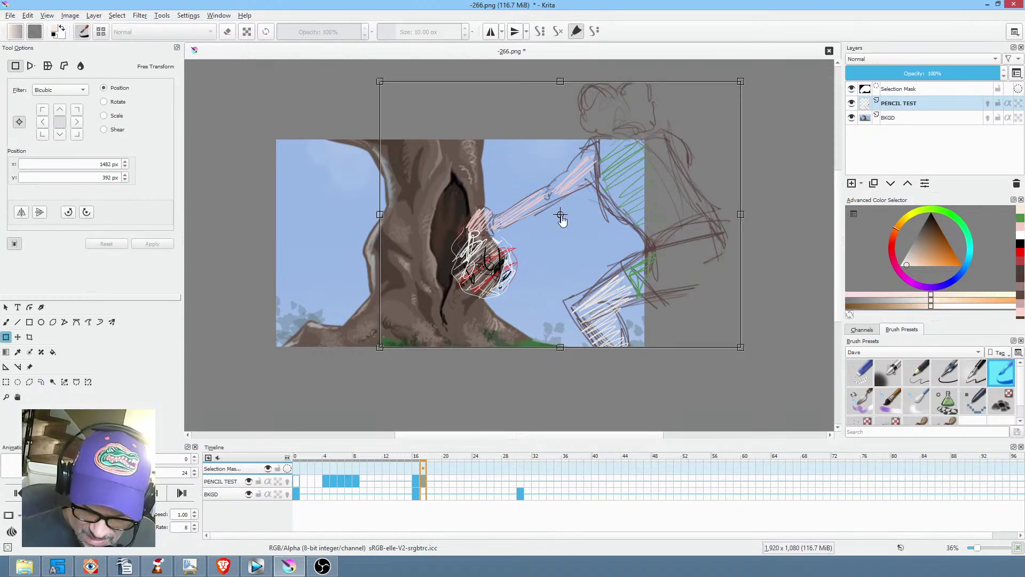
left_click_drag(561, 216, 562, 300)
left_click_drag(759, 365, 719, 287)
left_click_drag(643, 256, 640, 260)
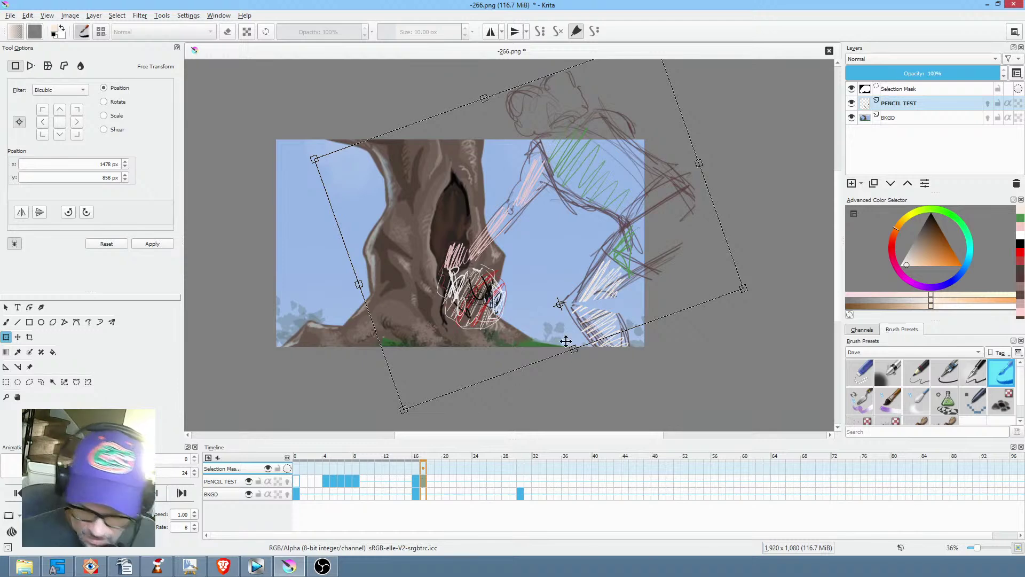
Turn on onion skins for the PENCIL TEST layer and move its frame 17 keyframe to frame 18.
left_click(287, 480)
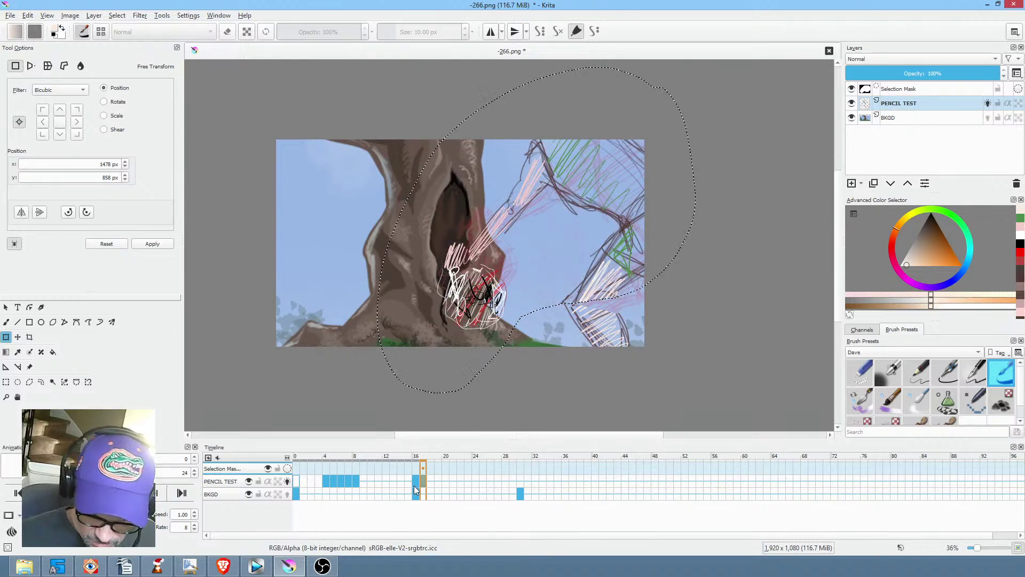
left_click_drag(421, 480, 430, 478)
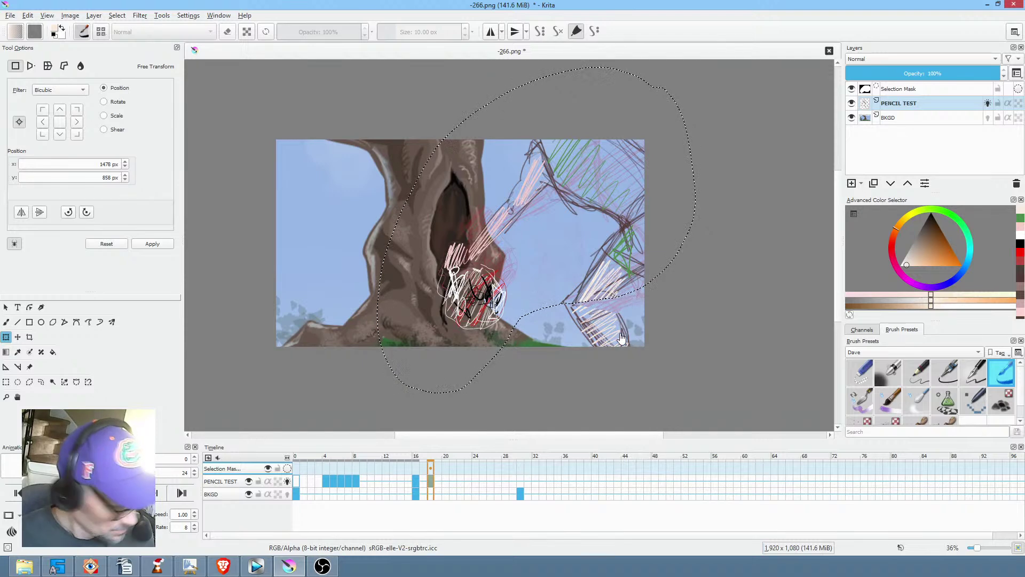
Save the document as a PNG with compression 9 and also as a Krita file.
key("ctrl+s")
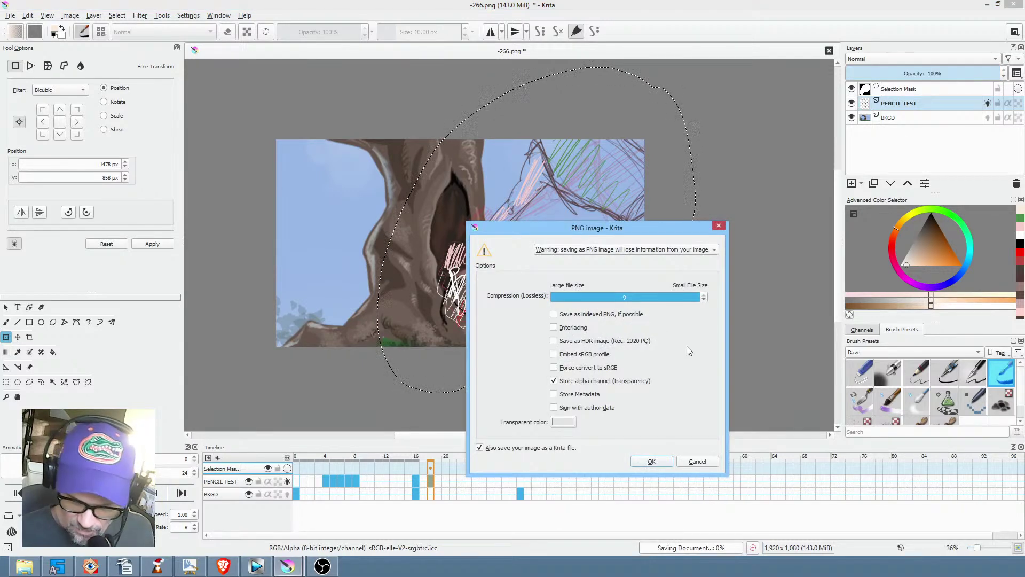
left_click(651, 462)
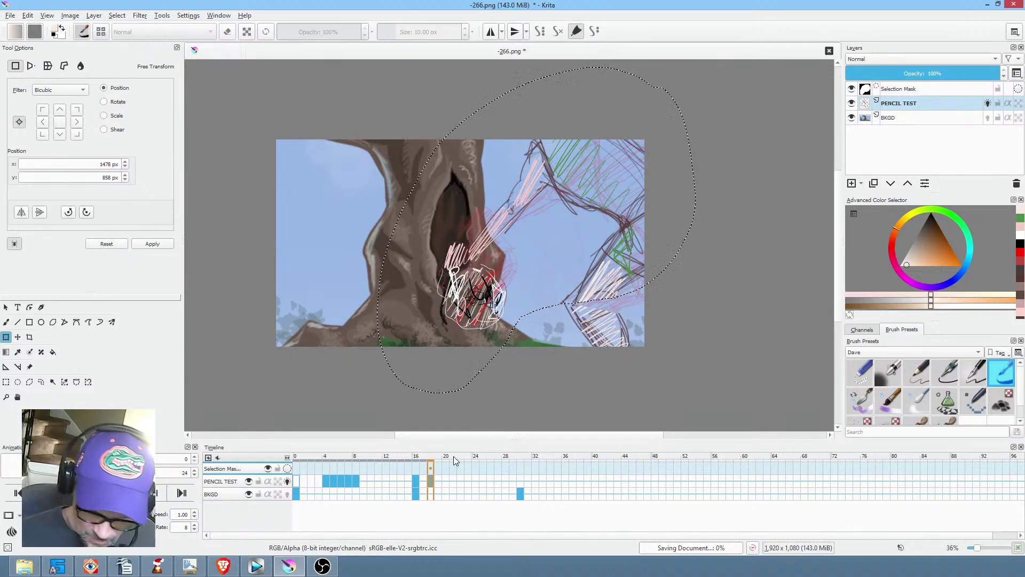
left_click(620, 209)
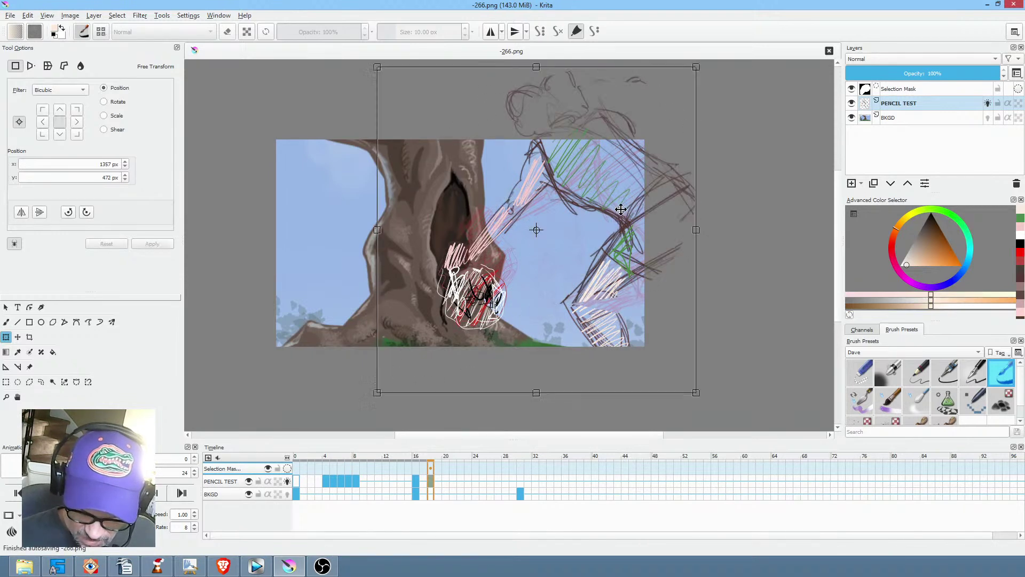
mouse_move(537, 232)
left_mouse_down()
mouse_move(557, 306)
mouse_move(571, 310)
left_mouse_up()
left_click_drag(721, 298, 723, 322)
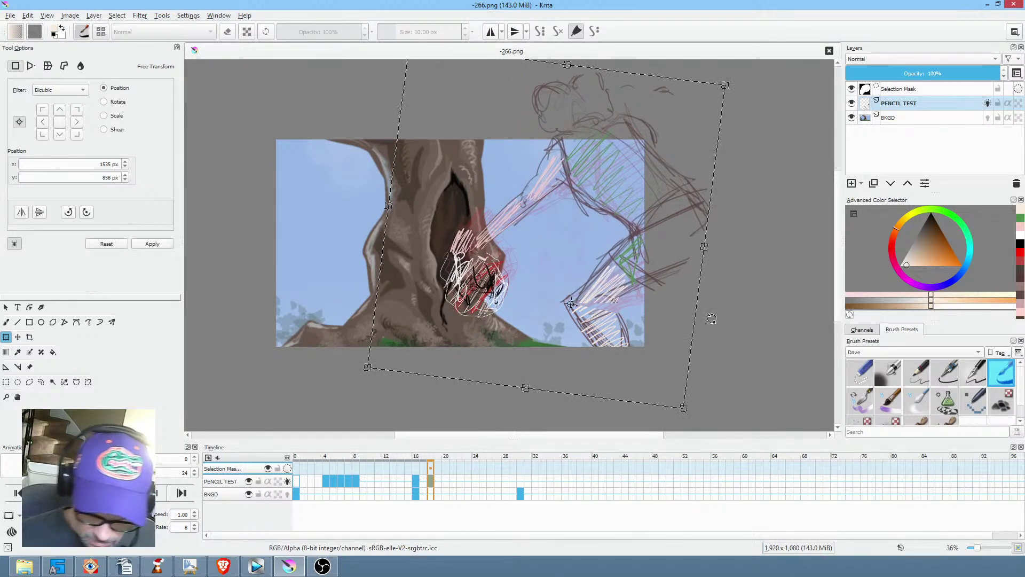
key("ctrl+z")
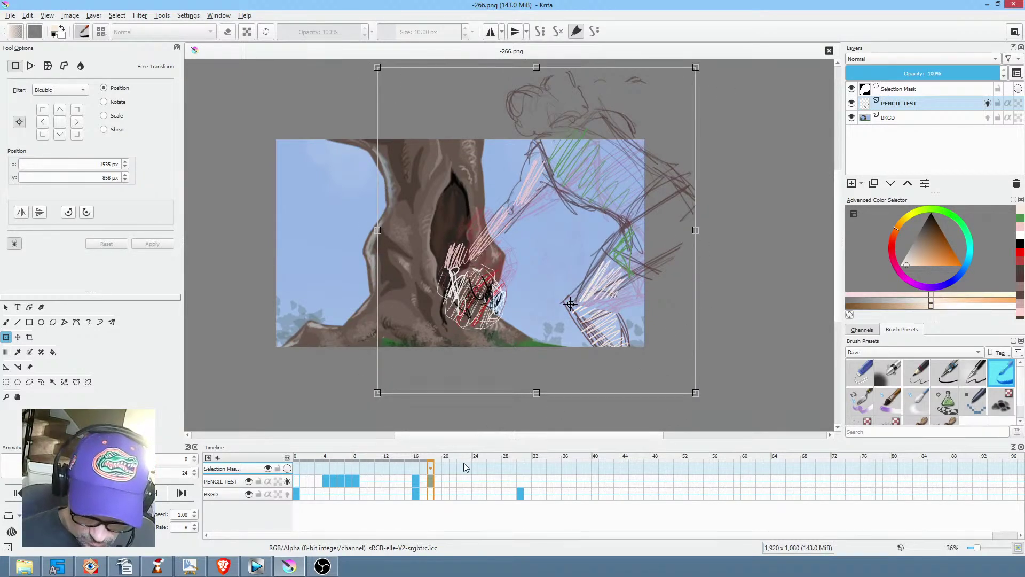
Copy the PENCIL TEST keyframe at frame 18 to frame 17.
left_click(424, 481)
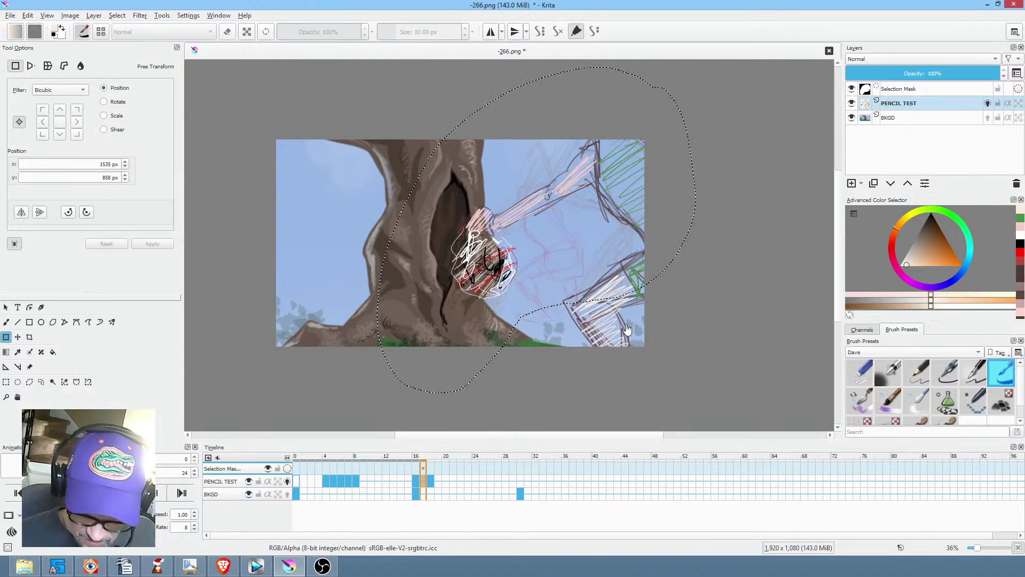
left_click(431, 478)
left_click(425, 480)
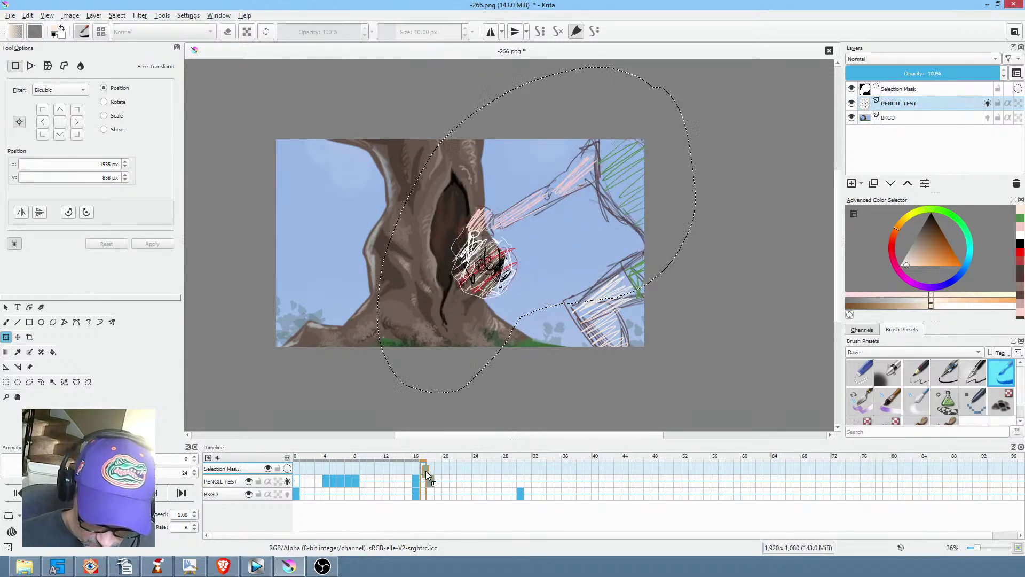
left_click(425, 484)
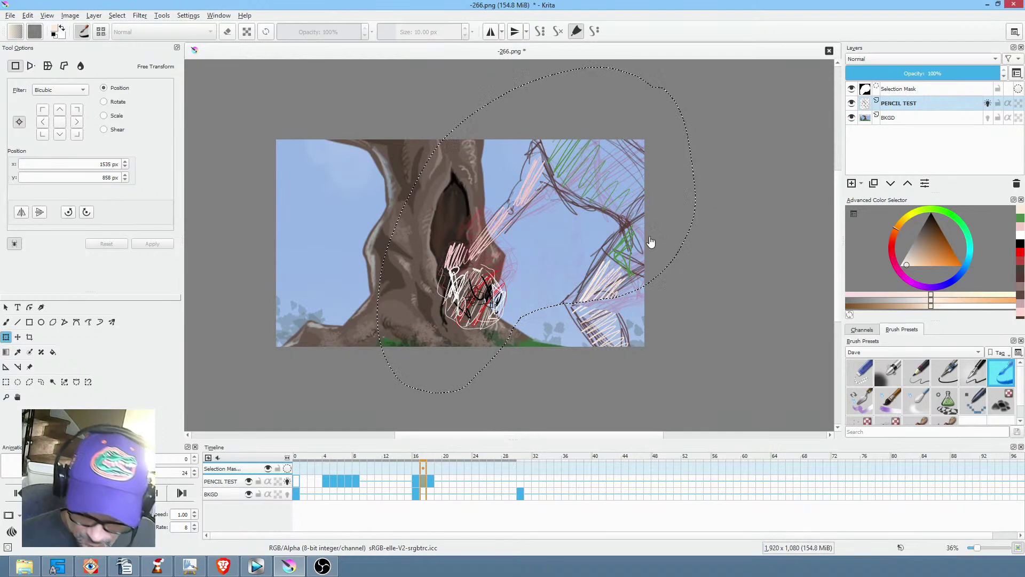
Rotate the selected upper body on frame 17 slightly clockwise about the knee and compare it with frame 16.
left_click(557, 243)
mouse_move(538, 235)
left_mouse_down()
mouse_move(558, 296)
mouse_move(721, 281)
mouse_move(722, 293)
mouse_move(677, 324)
left_mouse_up()
left_click_drag(404, 458, 424, 479)
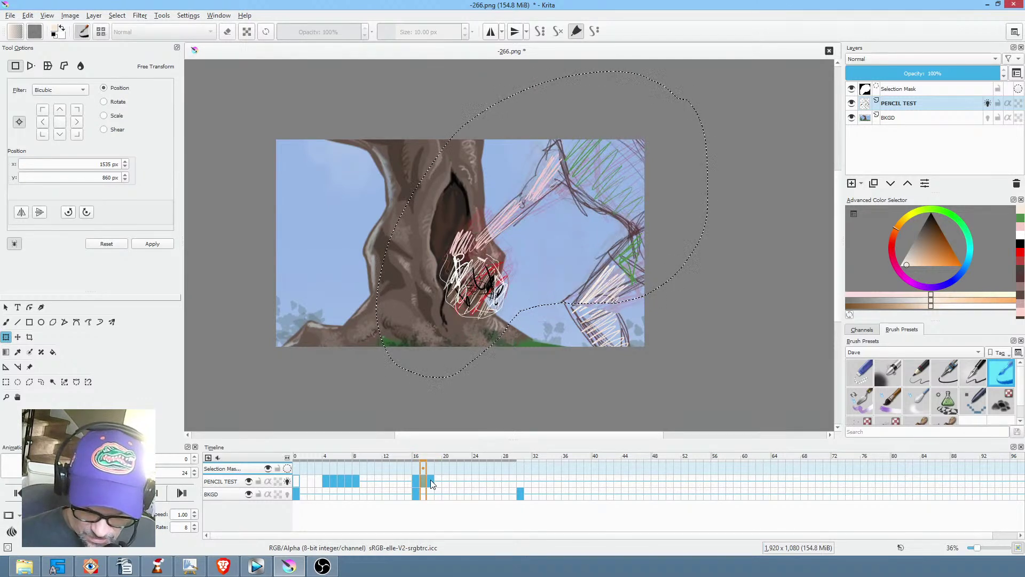
On frame 18, select the torso and arm, move the transform pivot to the hip and rotate them counterclockwise to lower the round object.
left_click(430, 480)
key("ctrl+shift+r")
mouse_move(736, 108)
left_mouse_down()
mouse_move(564, 93)
mouse_move(442, 188)
mouse_move(402, 304)
mouse_move(462, 349)
mouse_move(530, 308)
mouse_move(560, 256)
mouse_move(618, 228)
mouse_move(744, 126)
left_mouse_up()
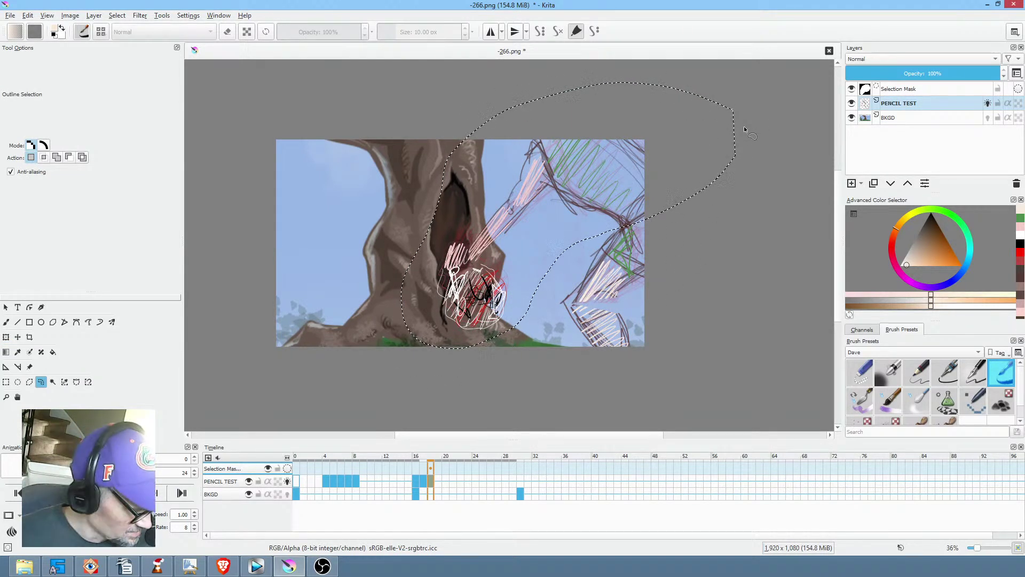
key("ctrl+t")
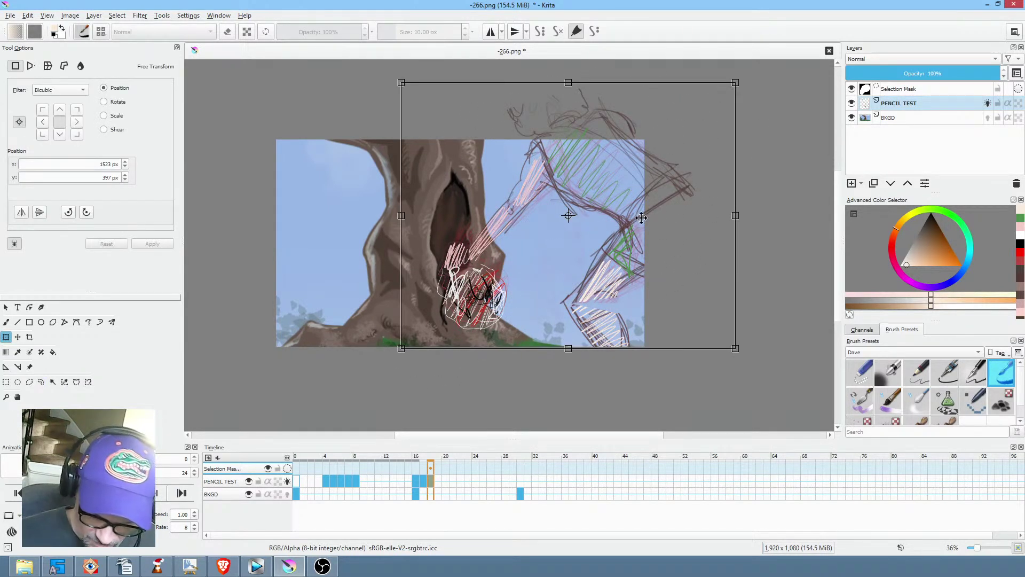
left_click_drag(569, 217, 627, 216)
mouse_move(765, 277)
left_mouse_down()
mouse_move(718, 213)
mouse_move(727, 222)
left_mouse_up()
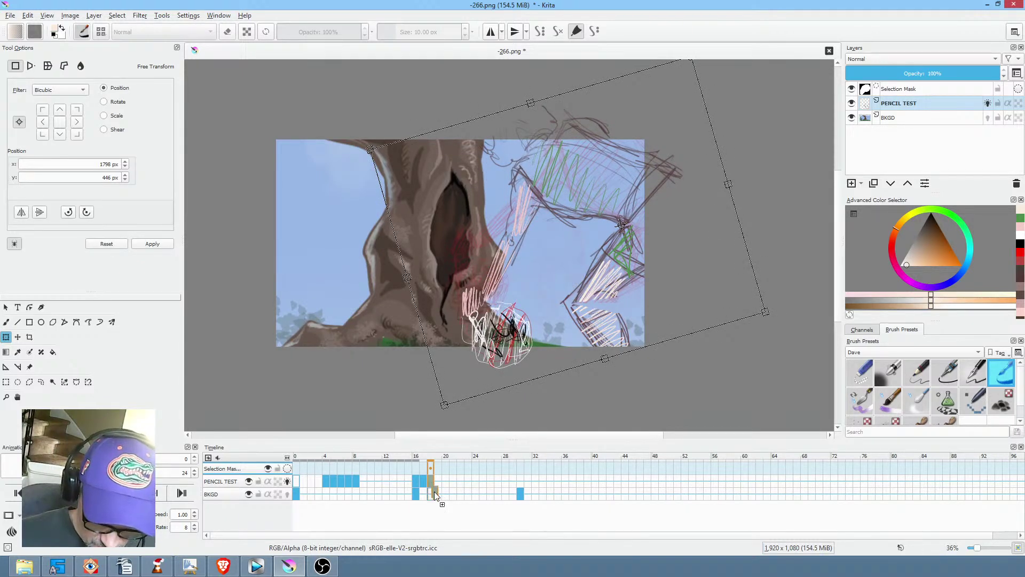
Copy the PENCIL TEST keyframe at frame 18 to frames 19 and 20 and play back frames 16 to 26.
mouse_move(441, 483)
left_mouse_down()
mouse_move(449, 479)
mouse_move(440, 489)
mouse_move(437, 480)
left_mouse_up()
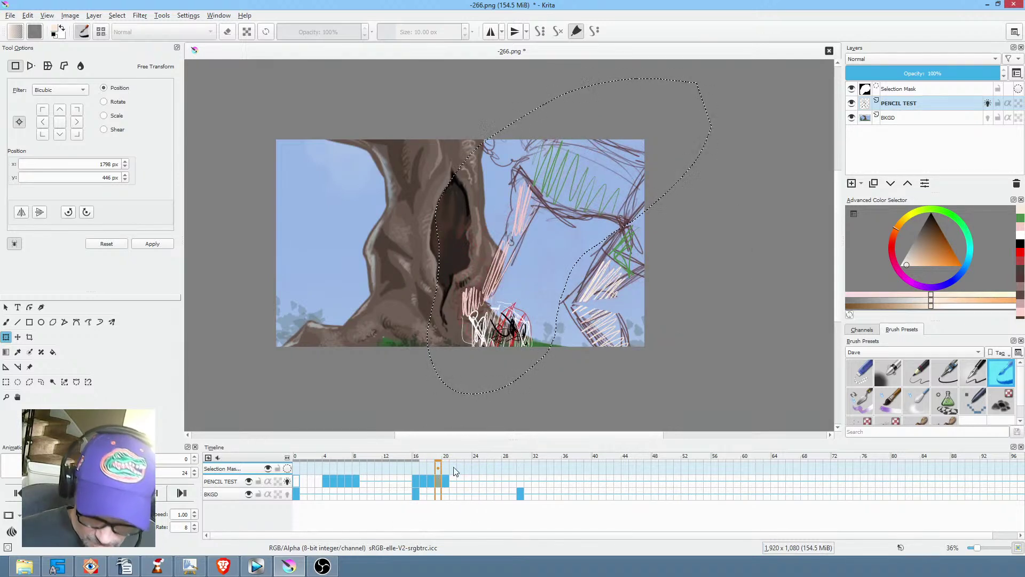
left_click(430, 481)
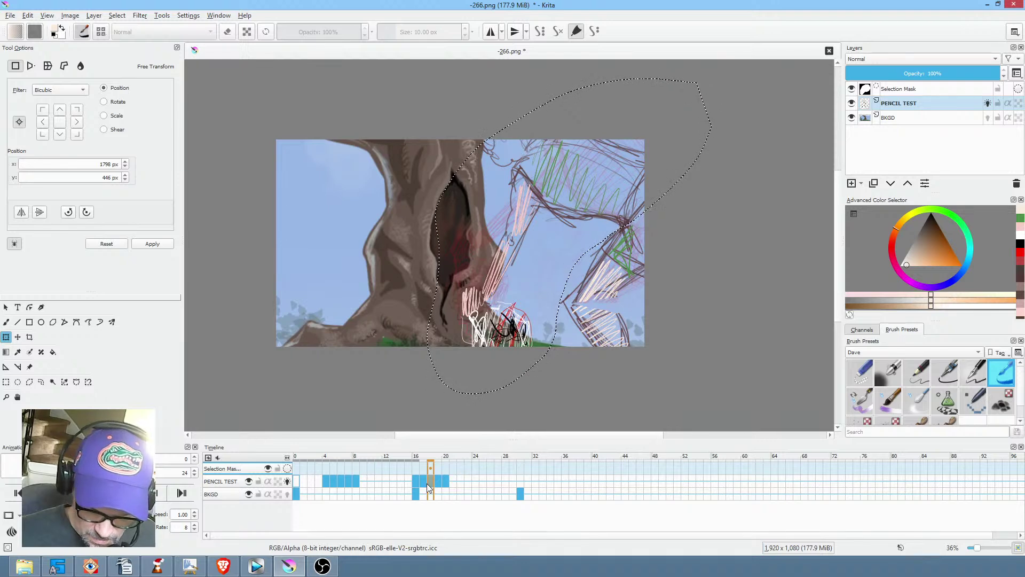
left_click_drag(416, 468, 489, 463)
key("space")
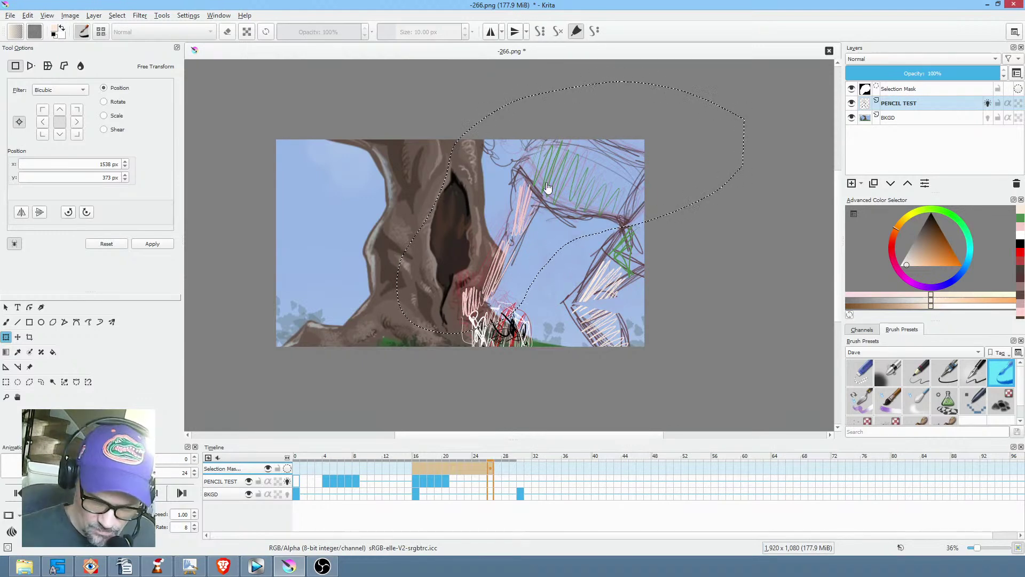
On frame 19, select the arm with the round object, move the pivot to the shoulder and rotate the arm counterclockwise away from the tree.
left_click(430, 479)
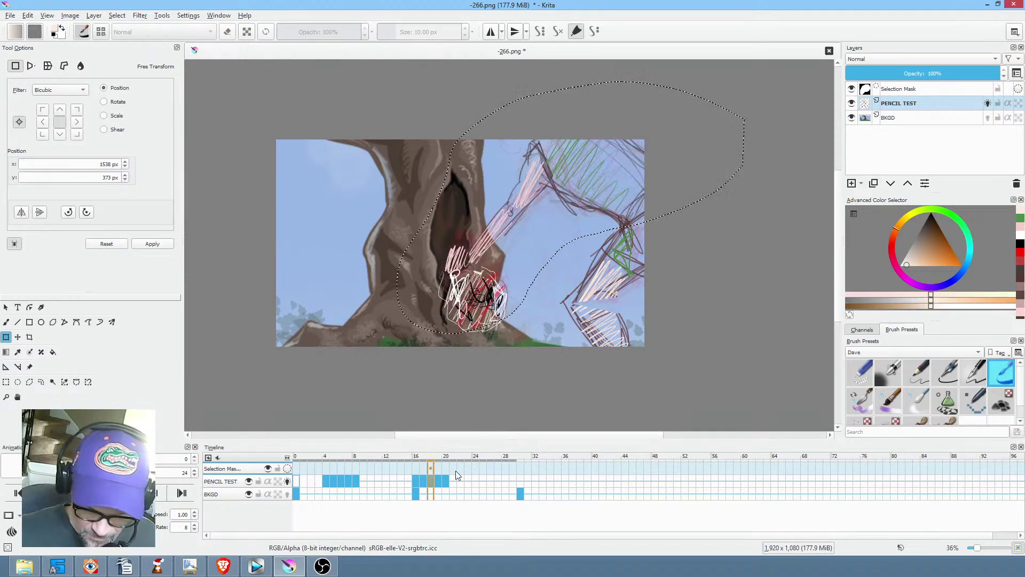
left_click(439, 480)
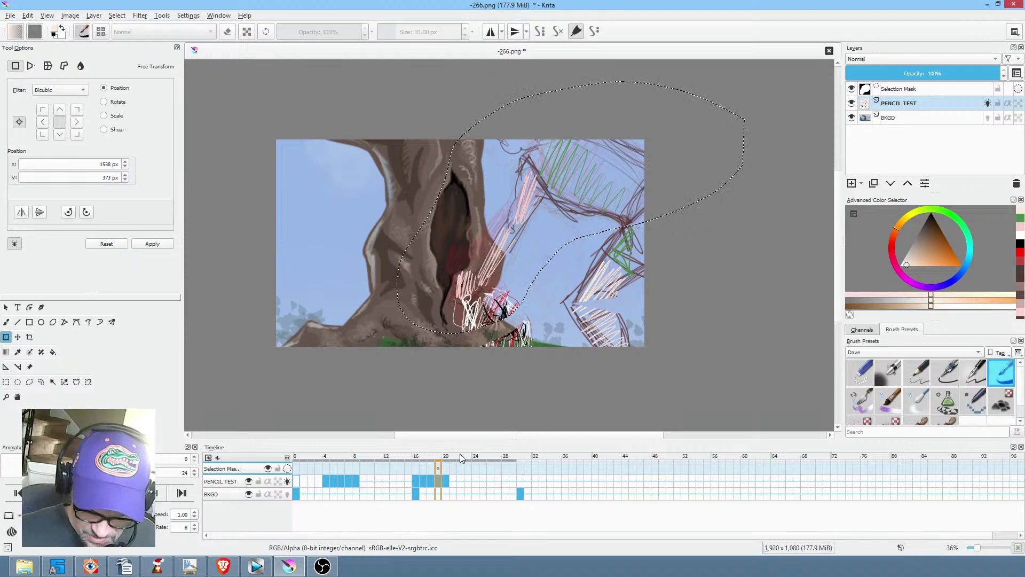
key("o")
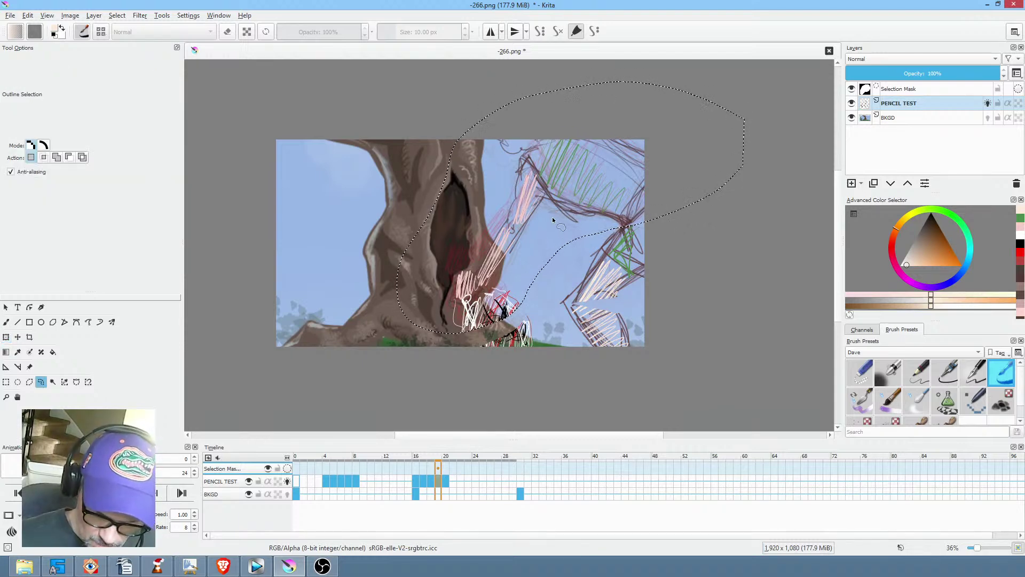
mouse_move(555, 205)
left_mouse_down()
mouse_move(537, 159)
mouse_move(524, 161)
mouse_move(431, 271)
mouse_move(440, 337)
mouse_move(500, 328)
mouse_move(538, 307)
mouse_move(563, 184)
left_mouse_up()
key("ctrl+t")
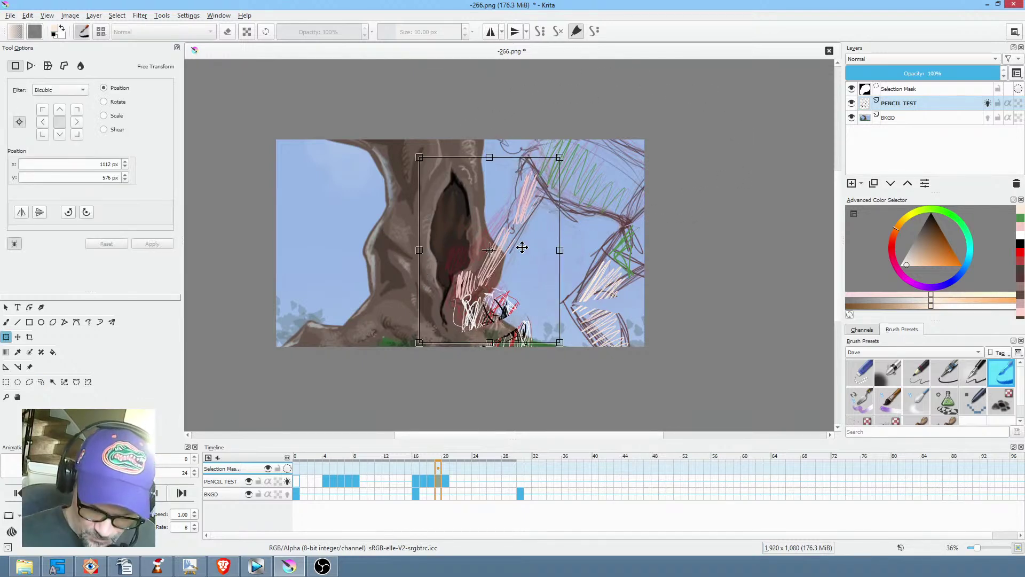
left_click_drag(490, 250, 548, 192)
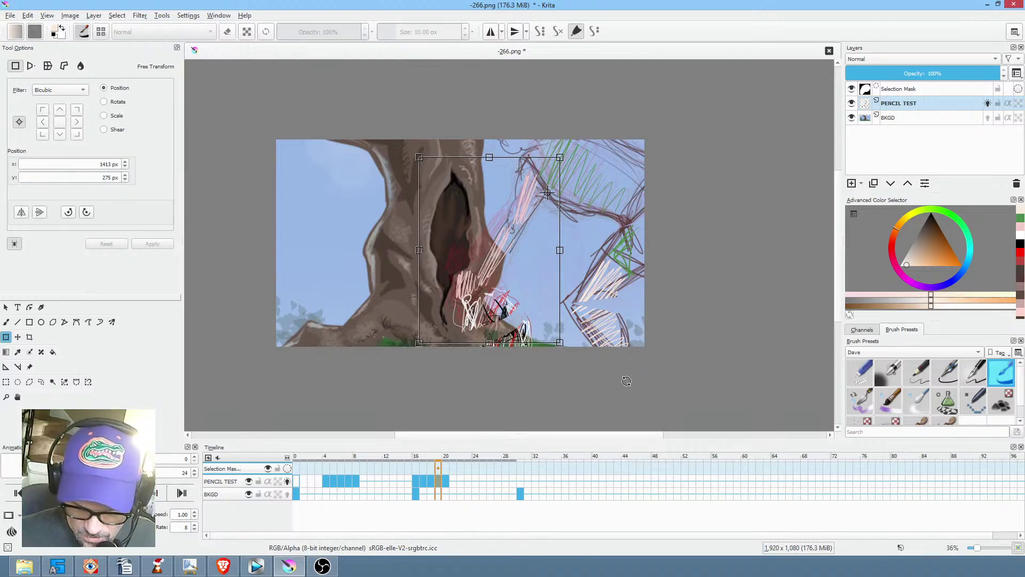
left_click_drag(622, 380, 703, 318)
left_click_drag(534, 226, 537, 224)
On frame 18, select the arm with the round object, move the pivot to the shoulder, rotate it counterclockwise and reposition it at the shoulder.
left_click(430, 482)
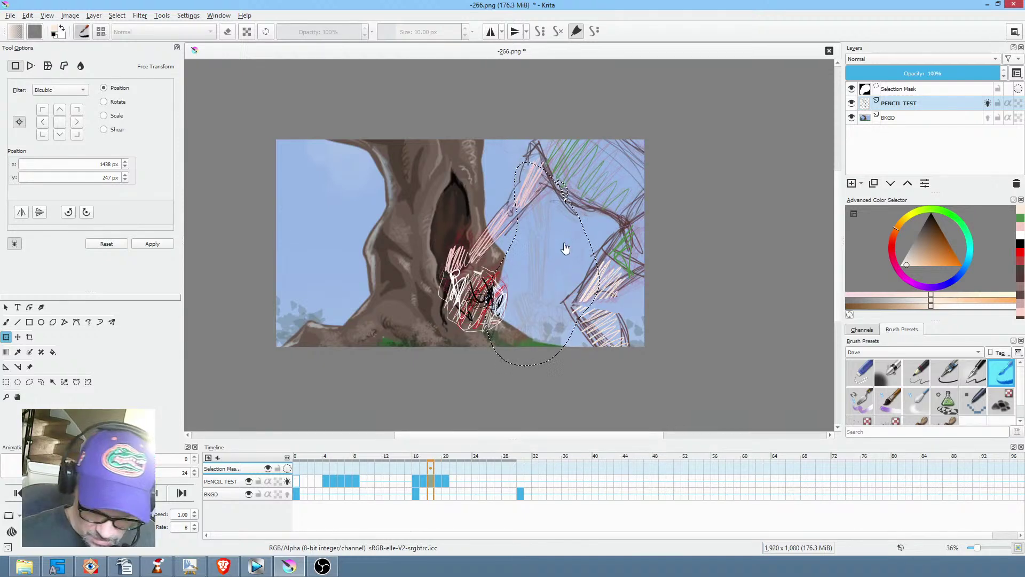
key("ctrl+r")
mouse_move(511, 159)
left_mouse_down()
mouse_move(432, 222)
mouse_move(547, 235)
mouse_move(568, 158)
mouse_move(540, 138)
left_mouse_up()
key("ctrl+t")
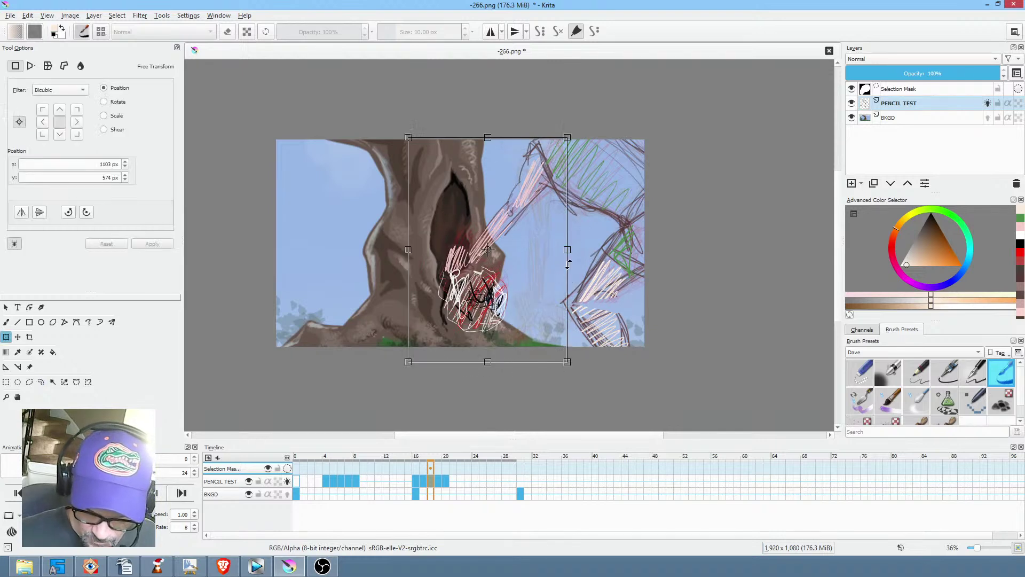
left_click_drag(488, 257, 492, 253)
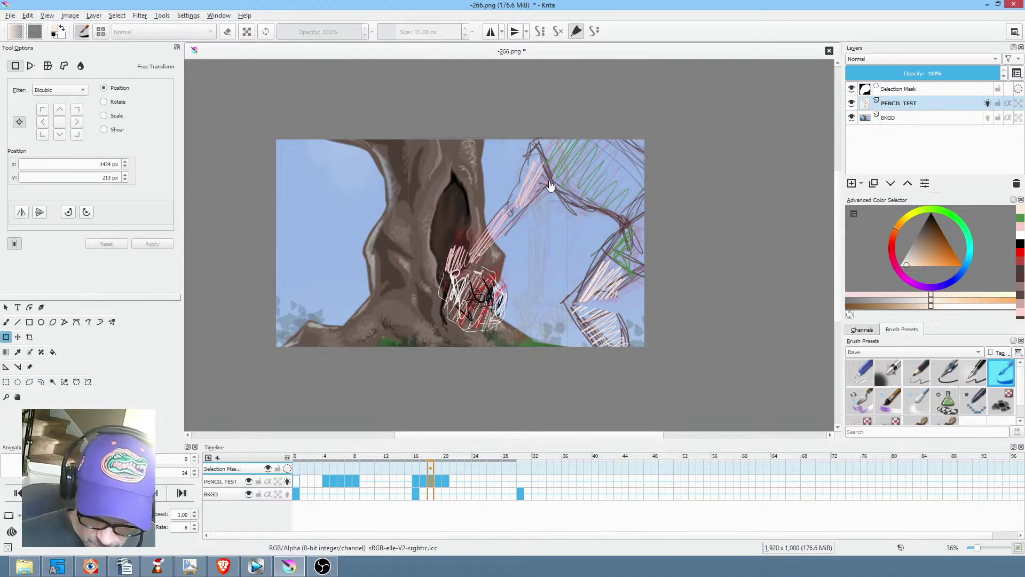
left_click_drag(685, 302, 732, 272)
left_click_drag(528, 226, 543, 216)
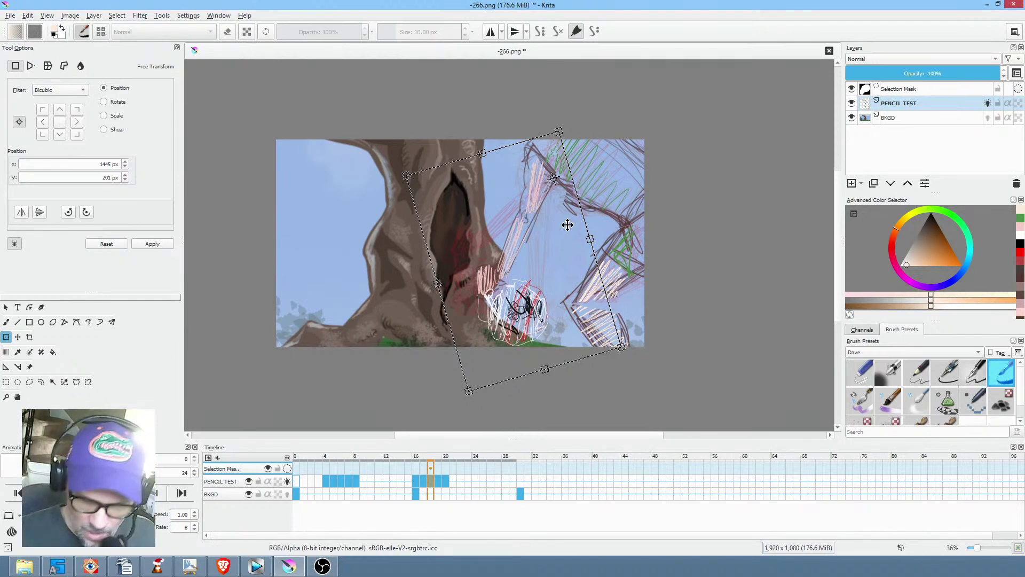
Select the forearm and round object on frame 18 and rotate them clockwise about the elbow toward the tree hollow, adjusting their position.
key("ctrl+r")
mouse_move(464, 251)
left_mouse_down()
mouse_move(521, 359)
mouse_move(549, 251)
mouse_move(480, 238)
left_mouse_up()
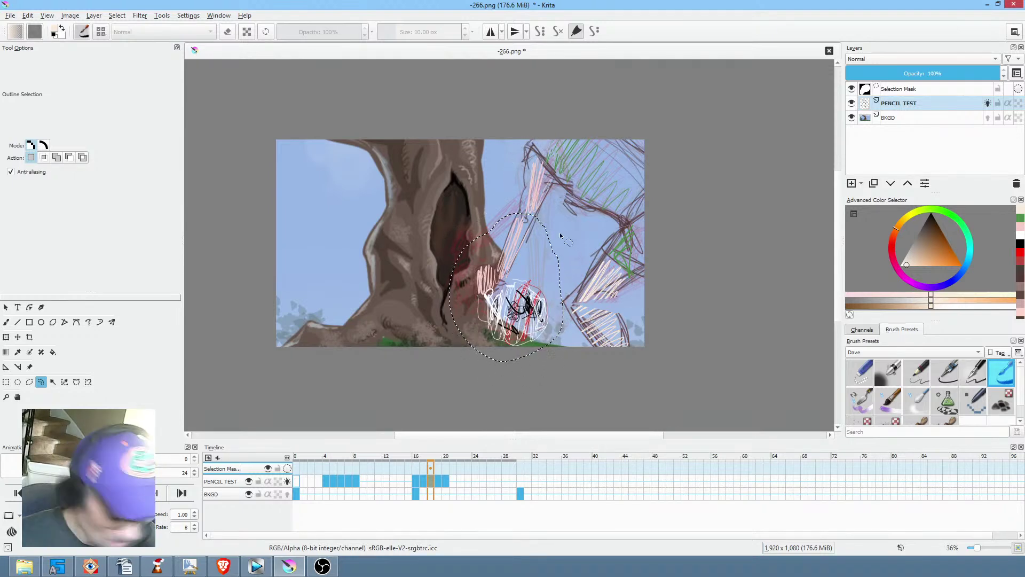
key("ctrl+t")
left_click_drag(516, 221, 552, 252)
left_click_drag(484, 251, 512, 247)
mouse_move(587, 297)
left_mouse_down()
mouse_move(596, 278)
mouse_move(544, 259)
left_mouse_up()
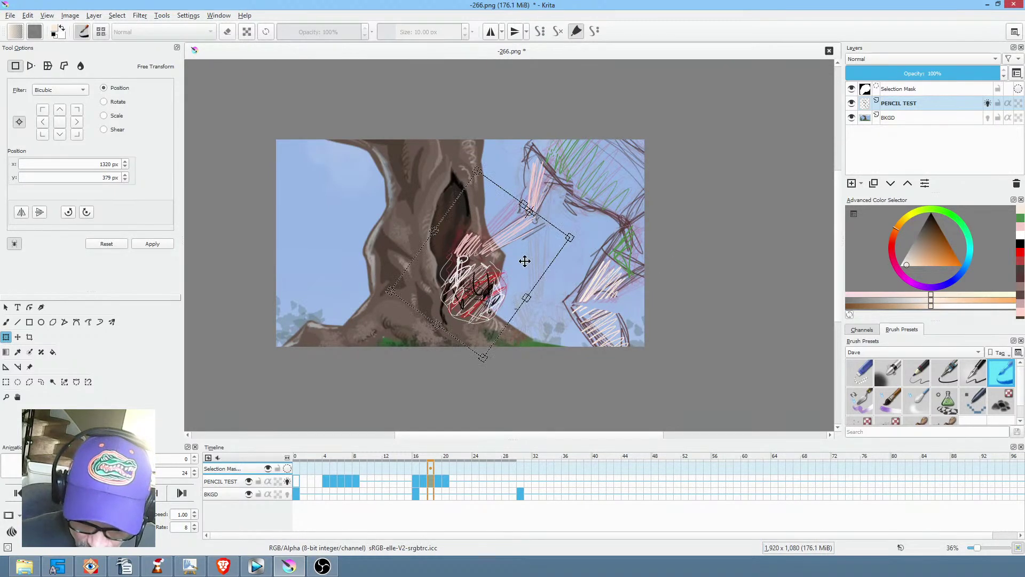
left_click_drag(467, 231, 459, 227)
mouse_move(581, 286)
left_mouse_down()
mouse_move(591, 267)
mouse_move(583, 276)
left_mouse_up()
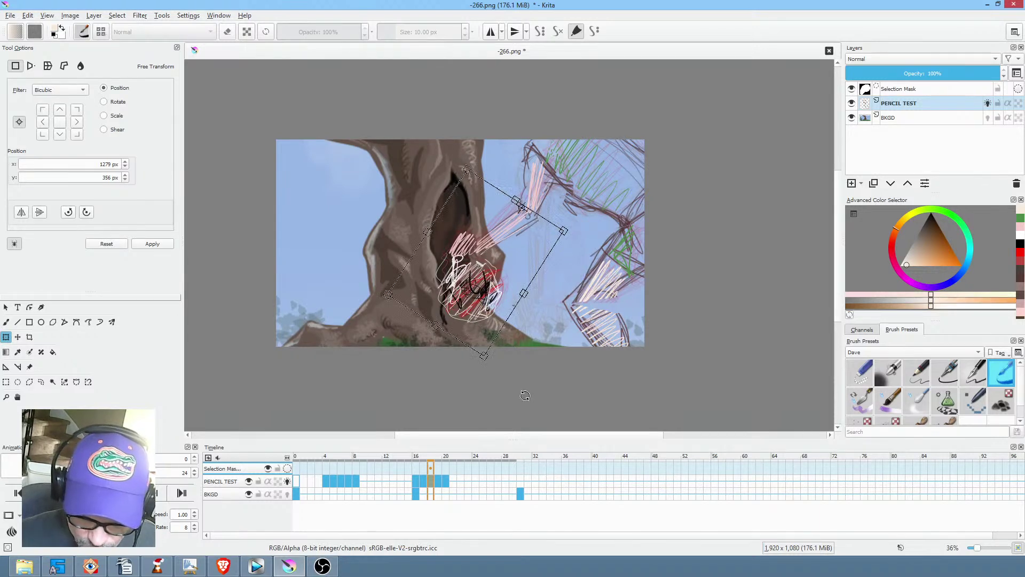
On frame 19, select the forearm and round object and rotate them clockwise about the elbow so the forearm reaches across the trunk.
left_click(436, 481)
key("ctrl+r")
mouse_move(562, 242)
left_mouse_down()
mouse_move(539, 232)
mouse_move(486, 273)
mouse_move(546, 366)
left_mouse_up()
key("ctrl+t")
left_click_drag(542, 232, 583, 261)
mouse_move(561, 295)
left_mouse_down()
mouse_move(536, 333)
mouse_move(528, 323)
mouse_move(530, 342)
mouse_move(520, 320)
mouse_move(479, 292)
left_mouse_up()
left_click_drag(595, 277, 597, 235)
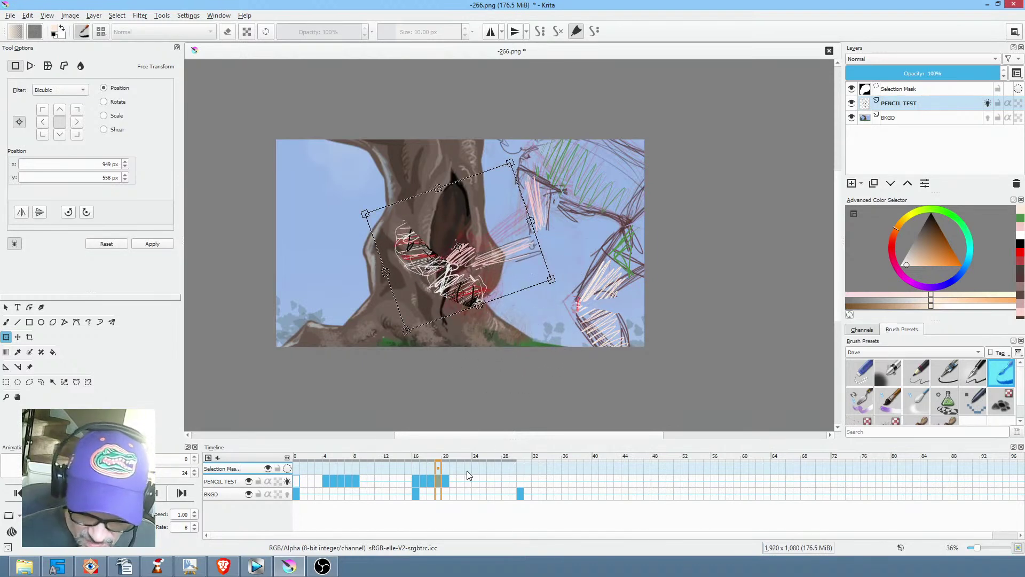
On frame 20, select the whole arm with the round object, rotate it clockwise about the shoulder to reach across the trunk and realign it.
left_click(415, 494)
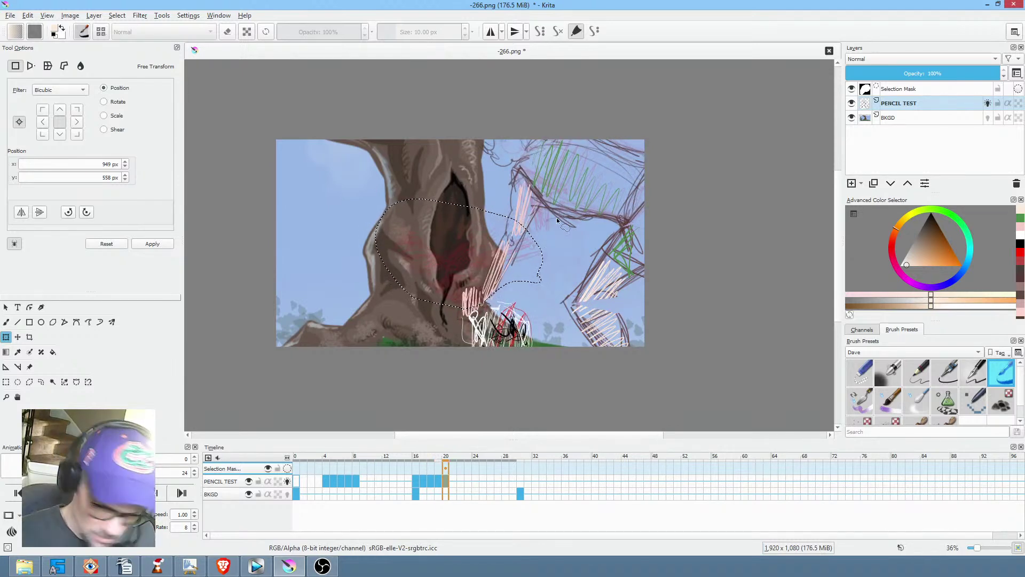
key("l")
mouse_move(548, 214)
left_mouse_down()
mouse_move(536, 173)
mouse_move(521, 166)
mouse_move(446, 253)
mouse_move(426, 382)
left_mouse_up()
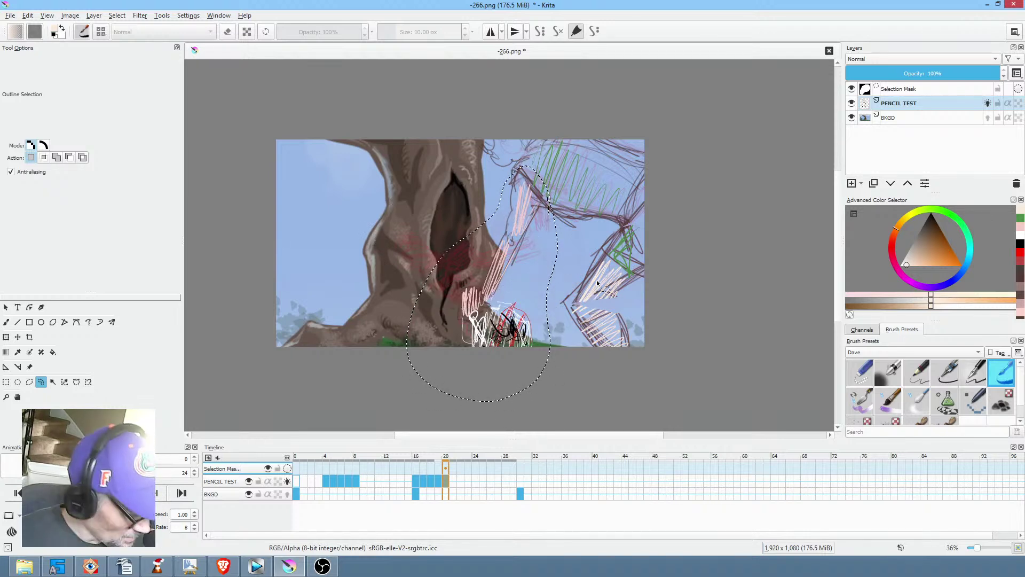
key("ctrl+t")
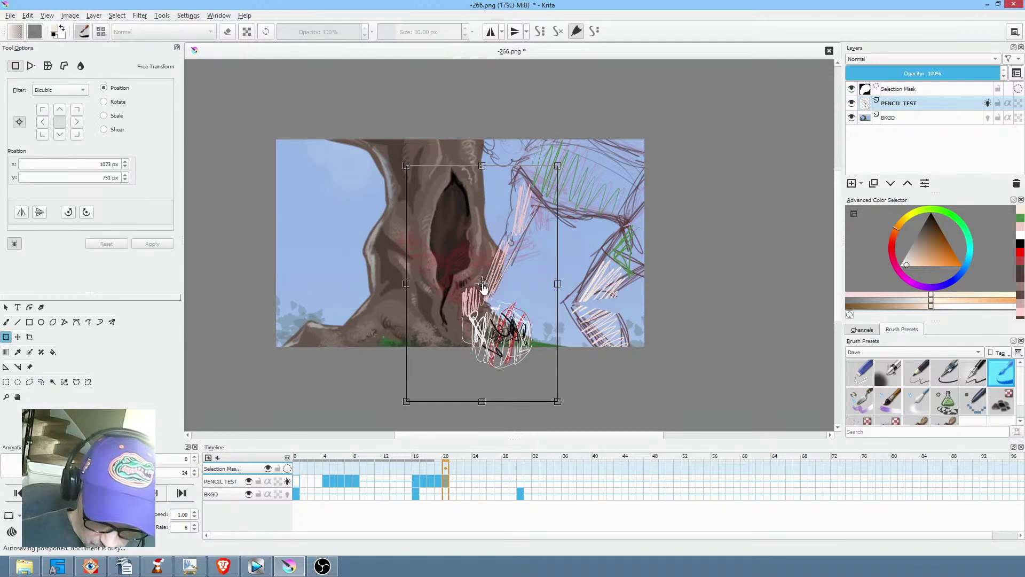
mouse_move(579, 203)
left_mouse_down()
mouse_move(635, 348)
mouse_move(550, 383)
left_mouse_up()
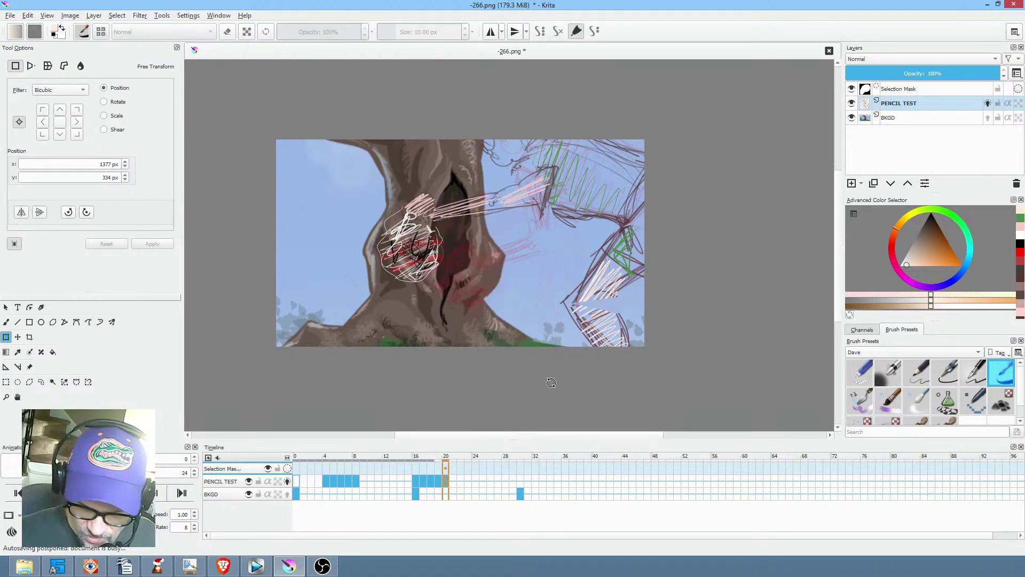
mouse_move(534, 206)
left_mouse_down()
mouse_move(497, 209)
mouse_move(511, 211)
left_mouse_up()
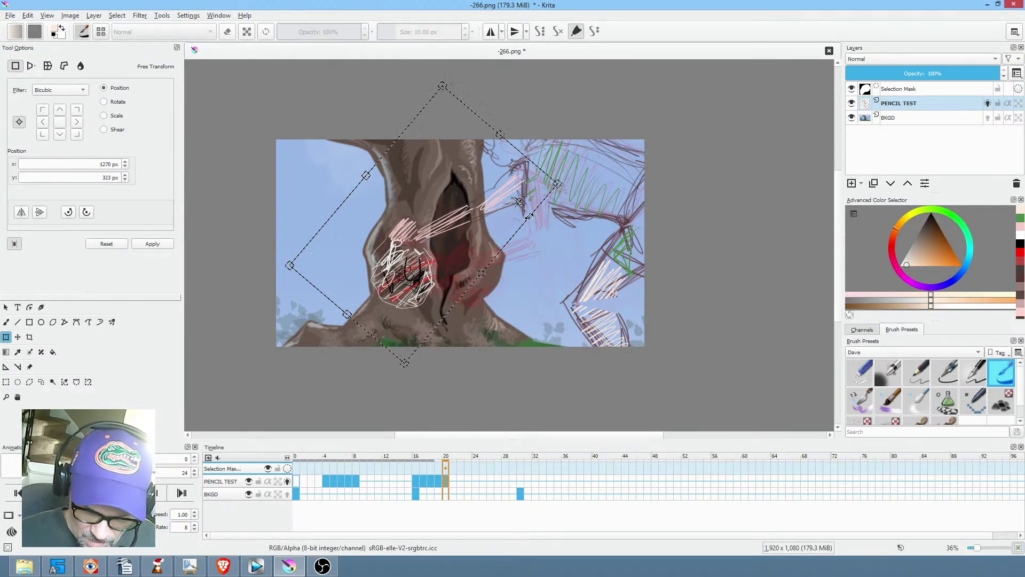
mouse_move(540, 339)
left_mouse_down()
mouse_move(513, 273)
mouse_move(479, 259)
left_mouse_up()
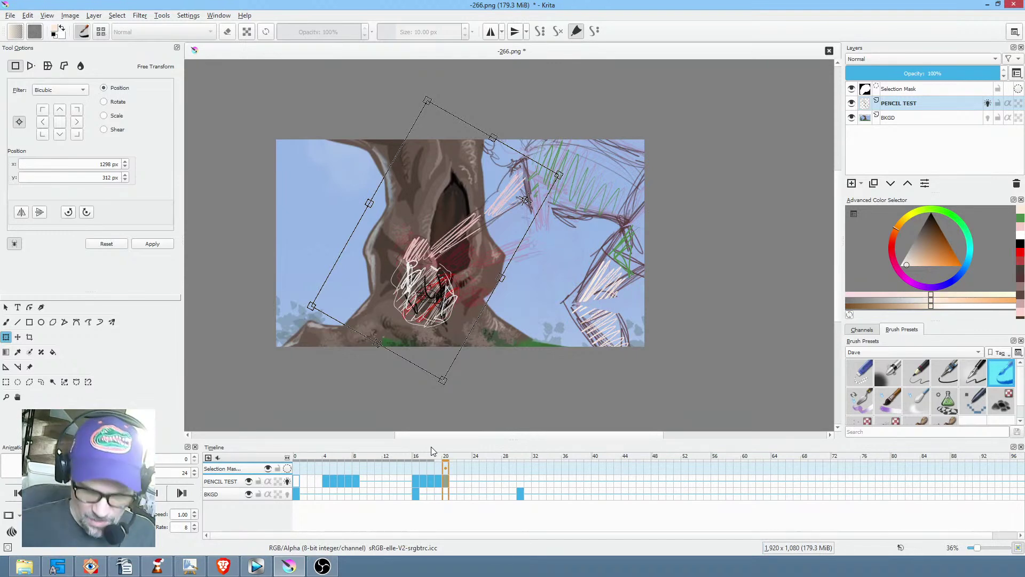
Check the PENCIL TEST poses on frames 16 to 20 one by one and play back frames 16 to 28.
left_click(414, 481)
left_click(425, 480)
left_click(431, 480)
left_click(438, 479)
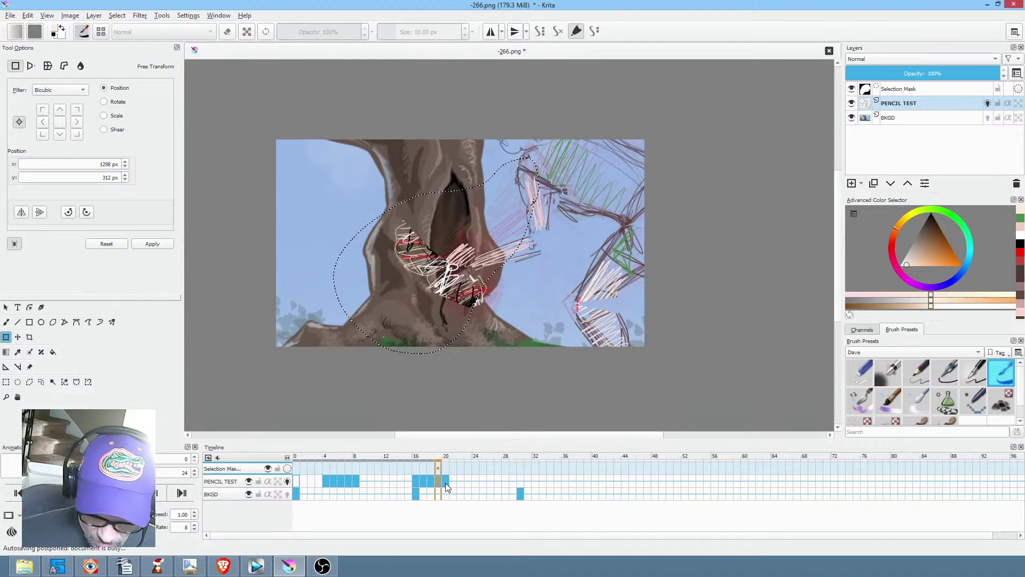
left_click(448, 484)
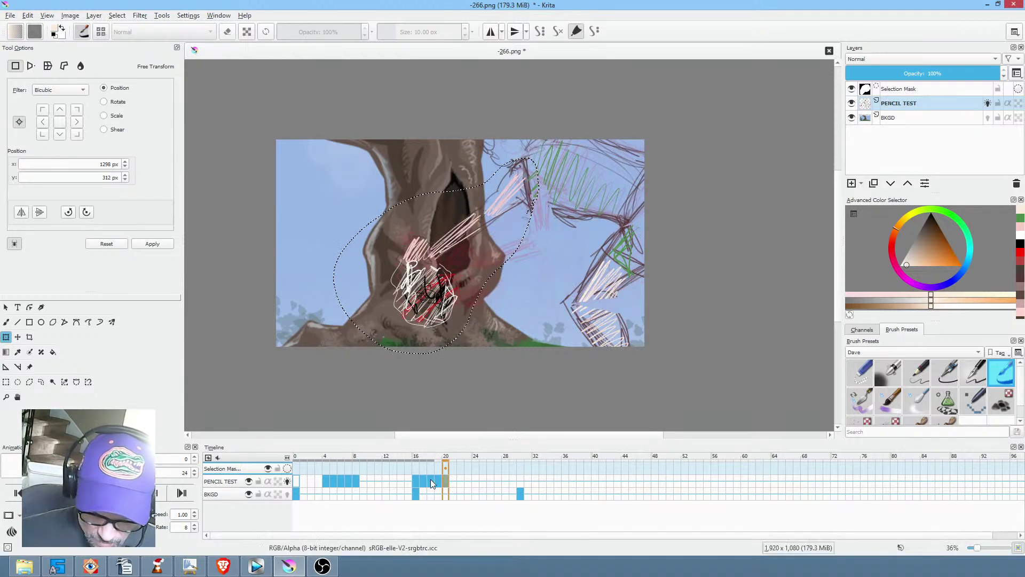
left_click_drag(418, 472, 504, 471)
mouse_move(498, 472)
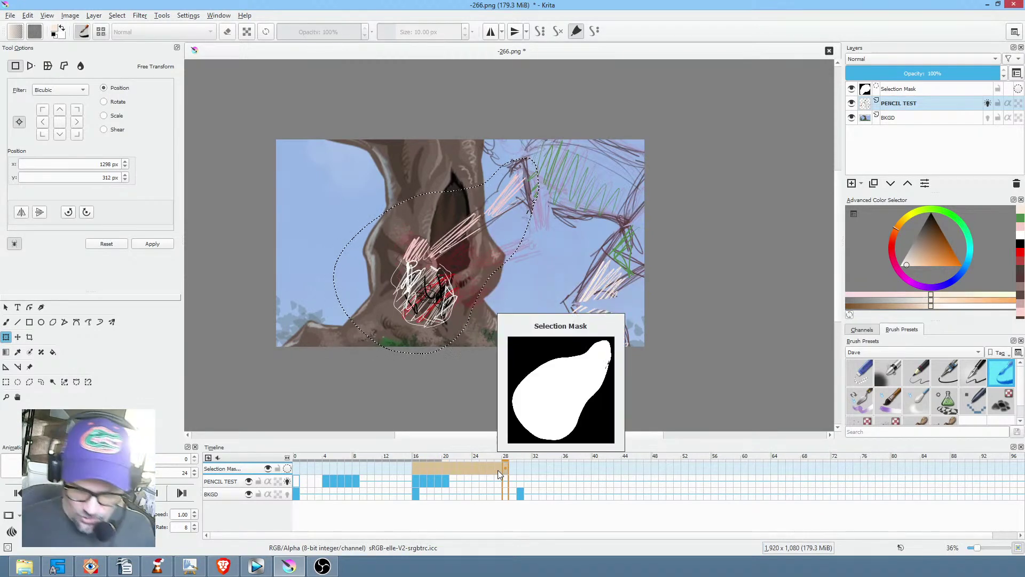
key("space")
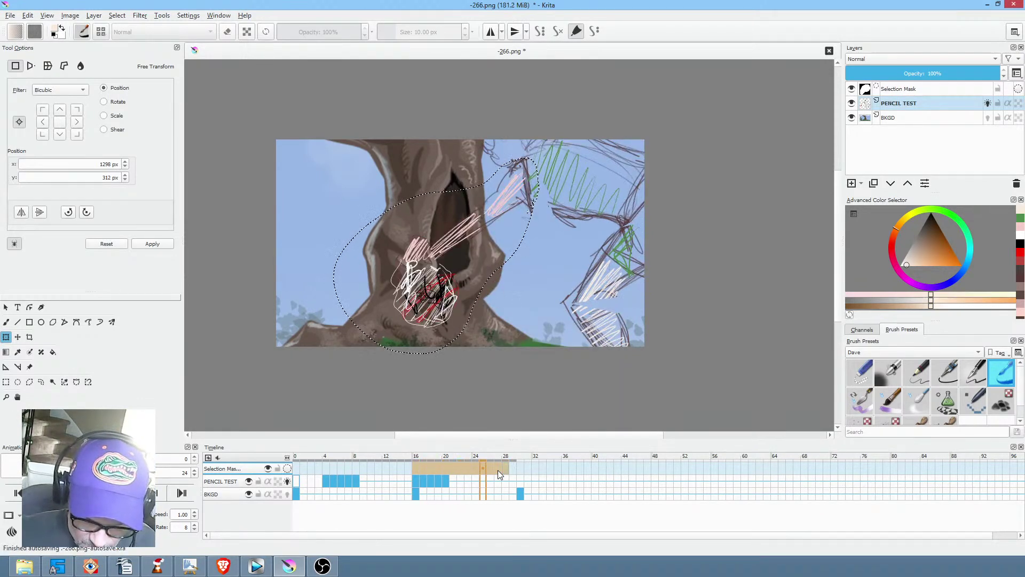
Examine the frame 20 pose and step forward from frame 16 to frame 19 to compare the arm movement.
left_click(452, 481)
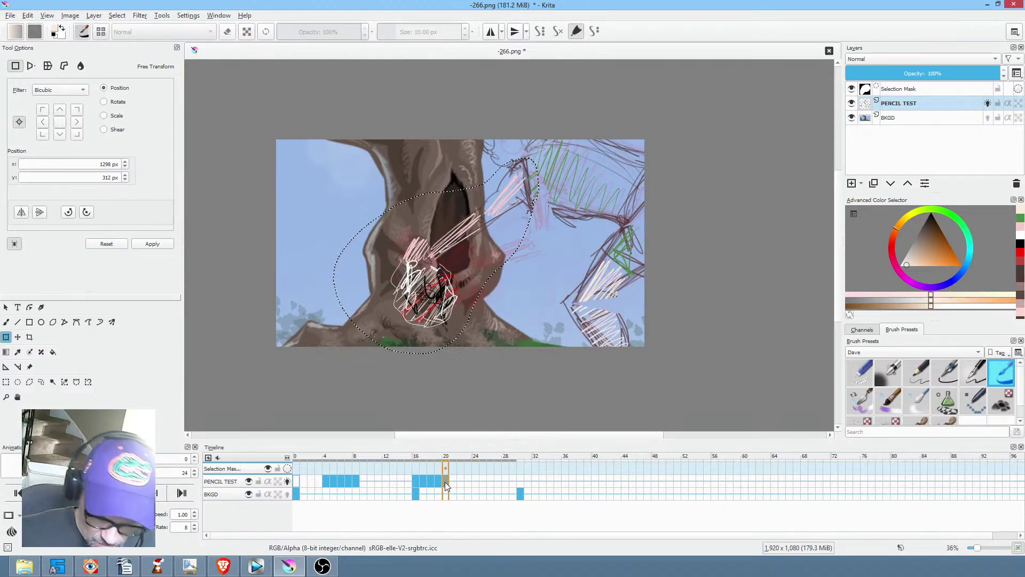
mouse_move(446, 483)
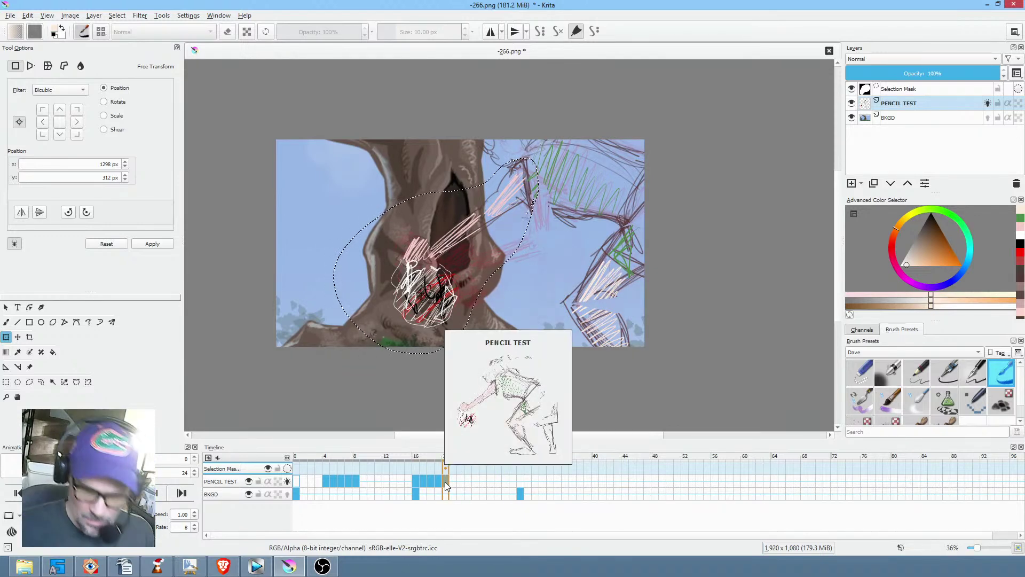
left_click(416, 479)
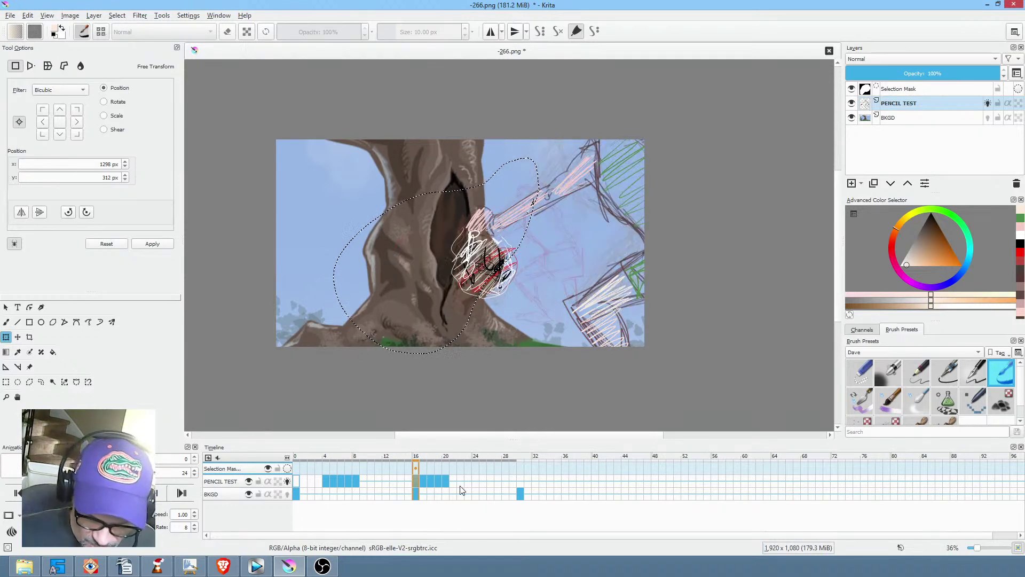
key("Right")
key("Right")
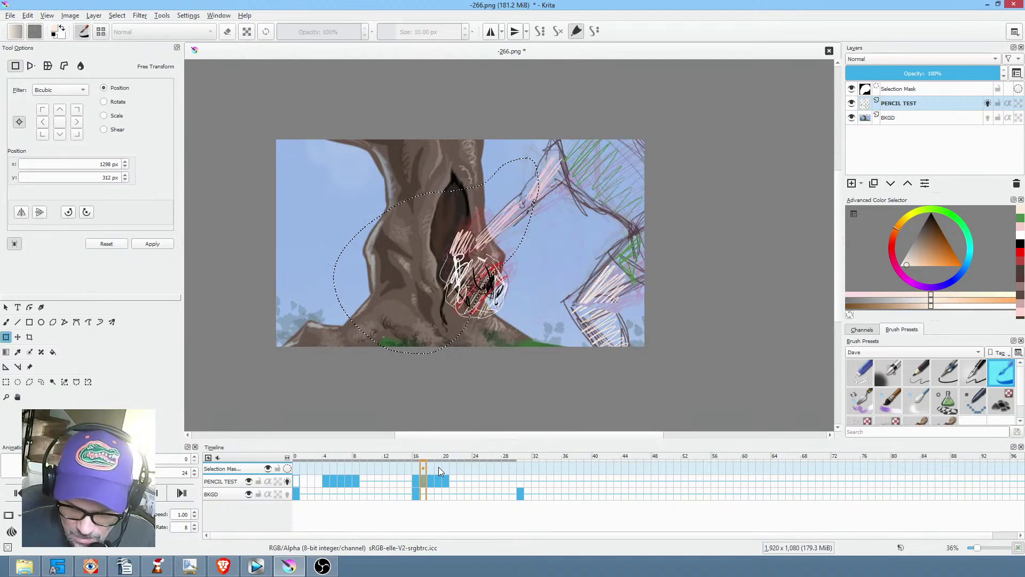
key("Right")
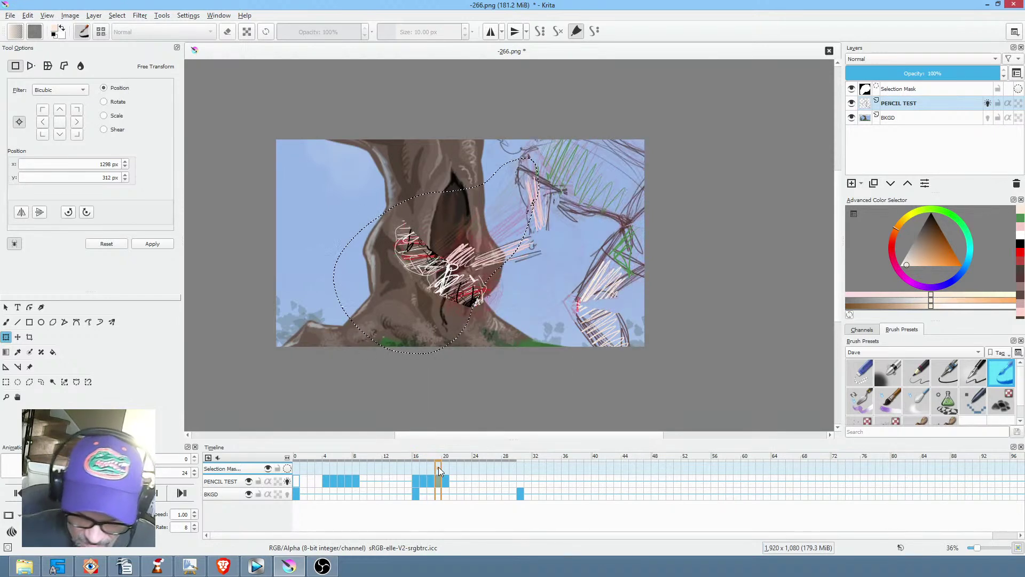
Move the PENCIL TEST keyframe from frame 20 to frame 22, play it back, and return to the moved pose.
left_click(446, 480)
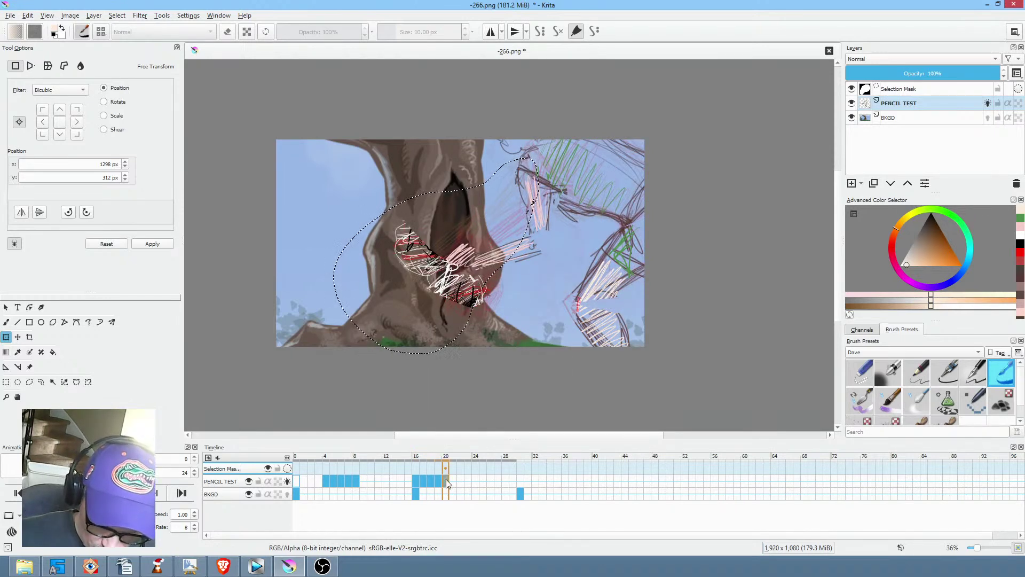
left_click(460, 481)
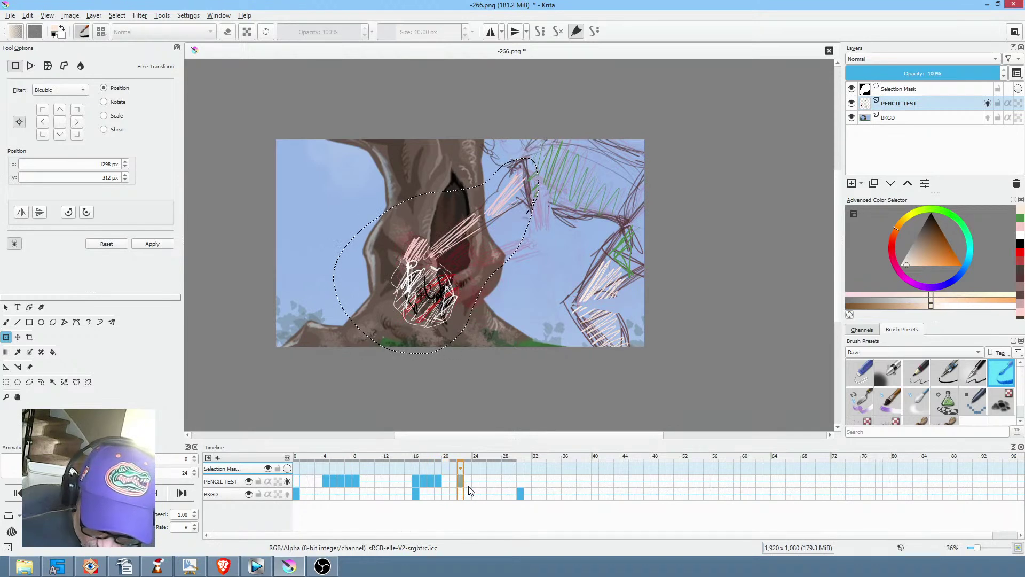
left_click(407, 480)
key("Right")
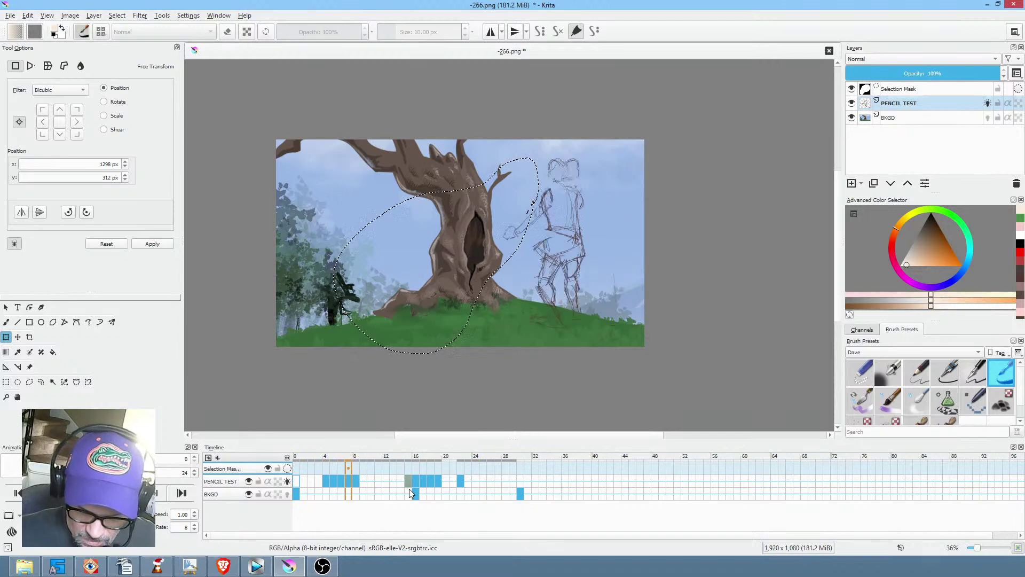
left_click(460, 480)
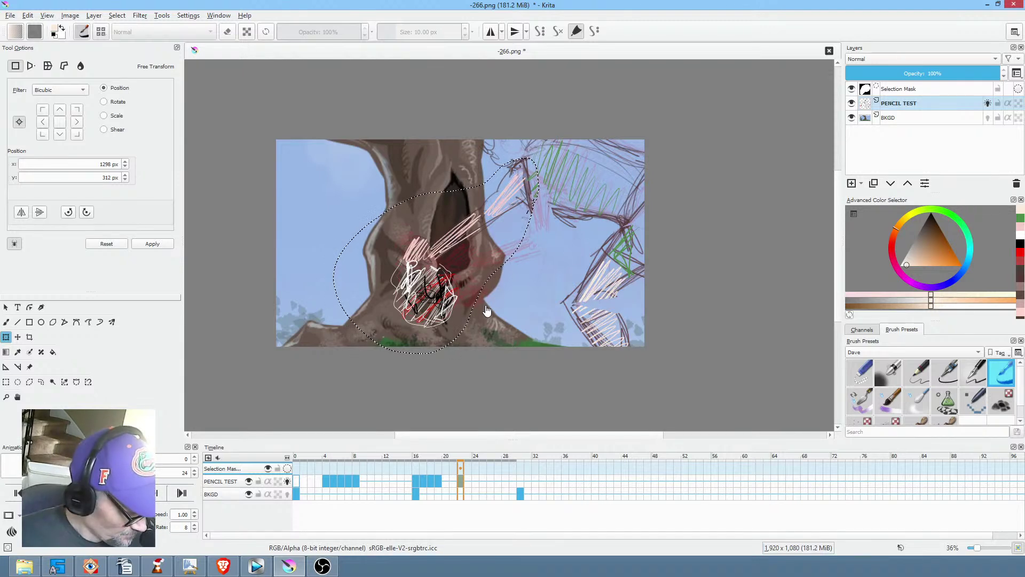
On frame 22, outline the hand with the round object below the hollow and delete it.
key("l")
mouse_move(479, 318)
left_mouse_down()
mouse_move(472, 275)
mouse_move(440, 239)
mouse_move(422, 351)
mouse_move(463, 333)
left_mouse_up()
key("Delete")
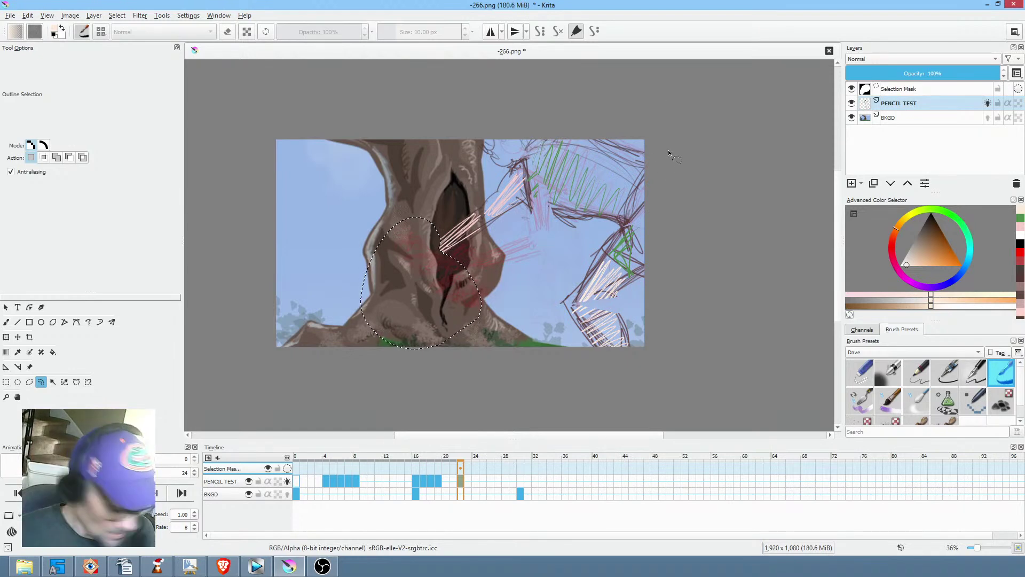
On frame 22, select the upper body and arm and rotate them slightly counterclockwise about the knee to lean toward the tree.
mouse_move(571, 82)
left_mouse_down()
mouse_move(395, 182)
mouse_move(484, 287)
mouse_move(587, 310)
mouse_move(699, 182)
left_mouse_up()
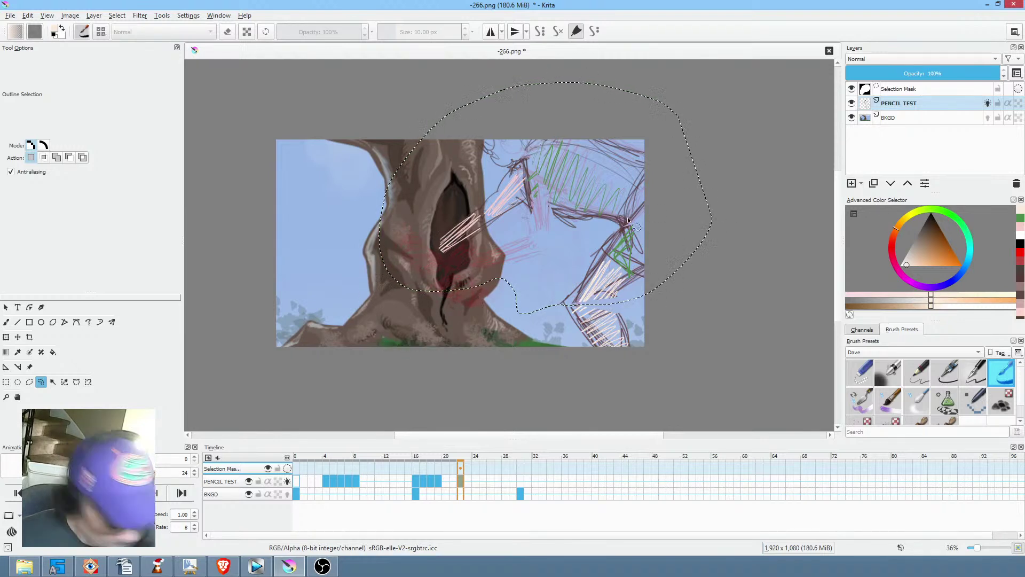
key("ctrl+t")
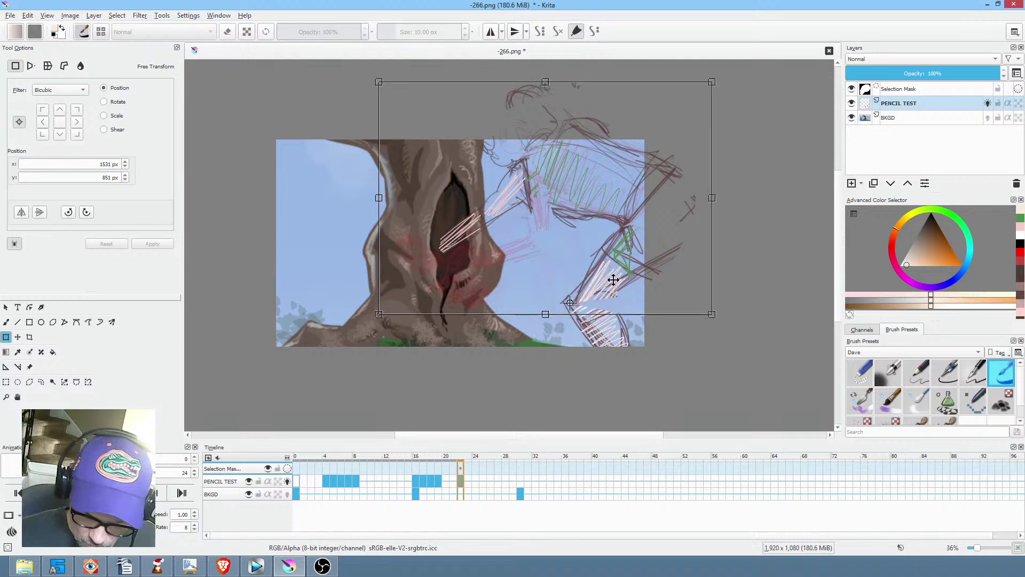
left_click_drag(729, 297, 722, 290)
key("Return")
On frame 22, select the empty arm and rotate it slightly clockwise, repositioning it against the shoulder so it reaches into the hollow.
mouse_move(529, 223)
left_mouse_down()
mouse_move(532, 171)
mouse_move(520, 160)
mouse_move(481, 172)
mouse_move(428, 229)
mouse_move(429, 283)
mouse_move(505, 237)
mouse_move(472, 224)
mouse_move(522, 212)
left_mouse_up()
key("ctrl+t")
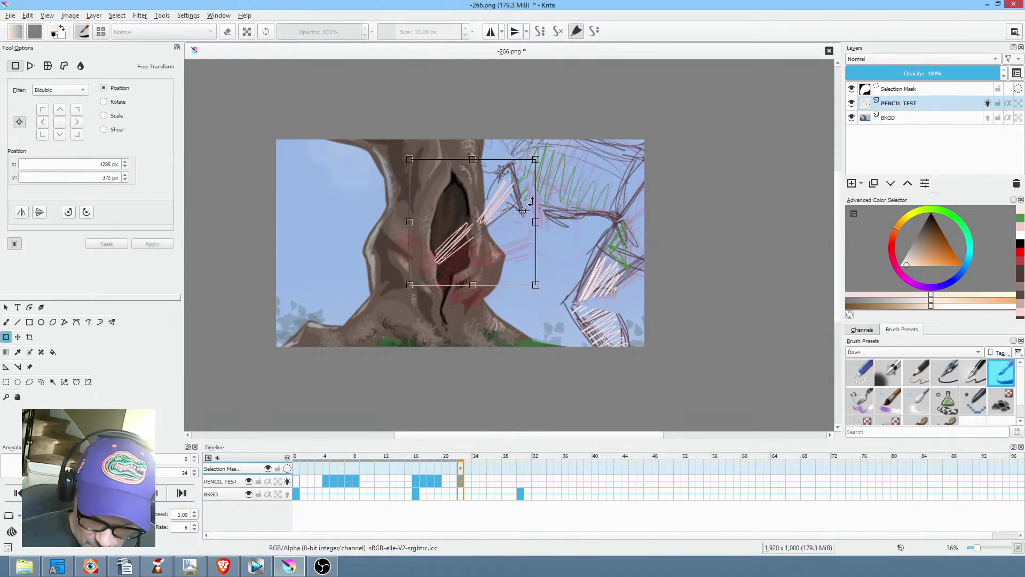
left_click_drag(571, 261, 524, 208)
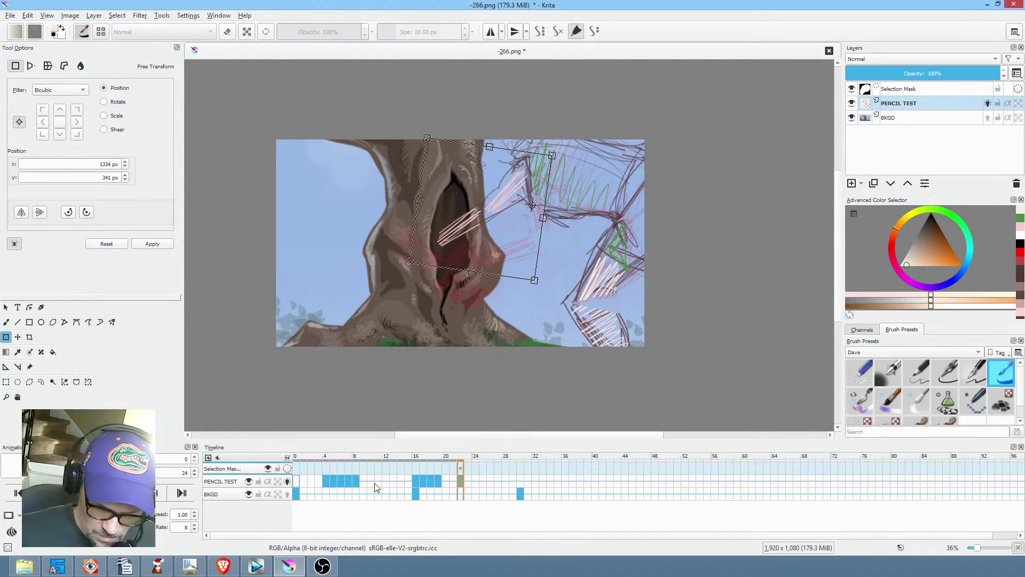
Move the frame 22 keyframe to frame 23 and play back frames 16 to 28 and the whole animation from frame 0.
left_click(470, 480)
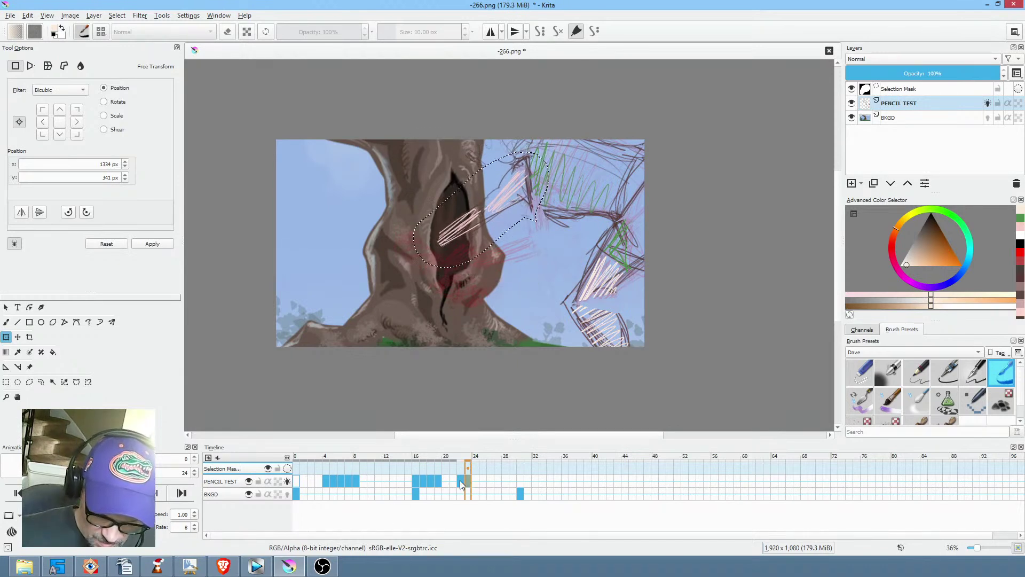
left_click(470, 482)
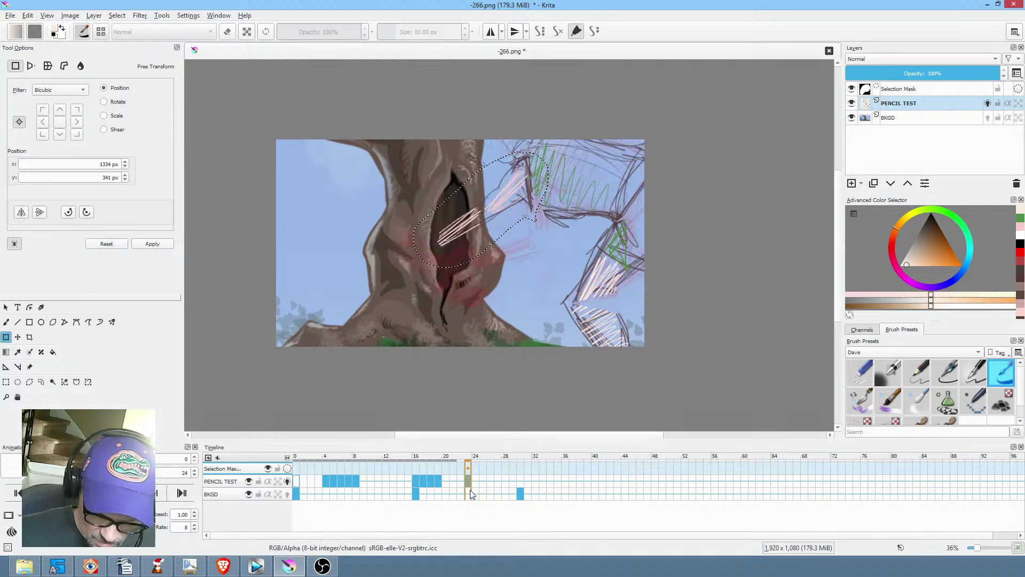
left_click_drag(413, 468, 504, 472)
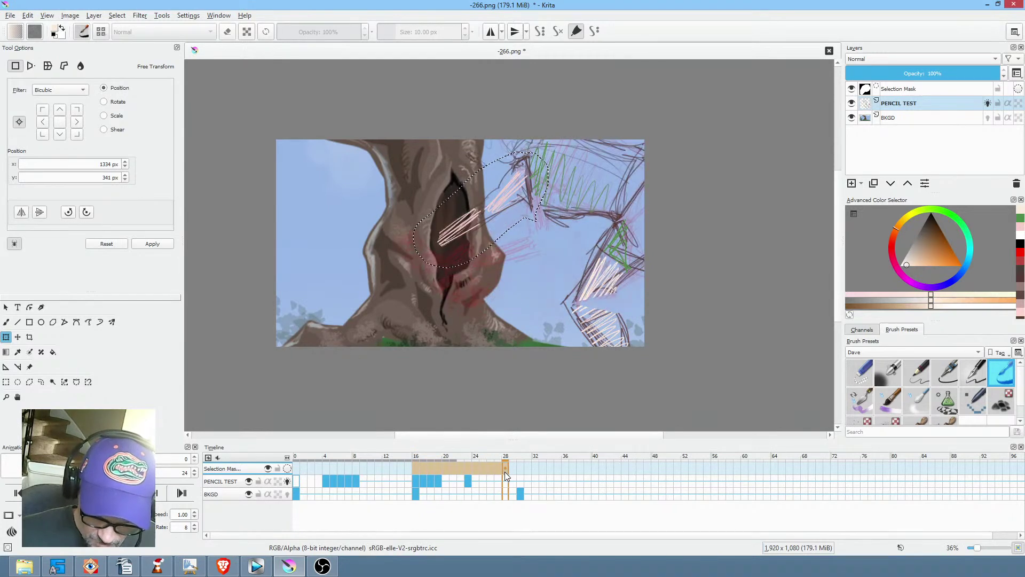
key("space")
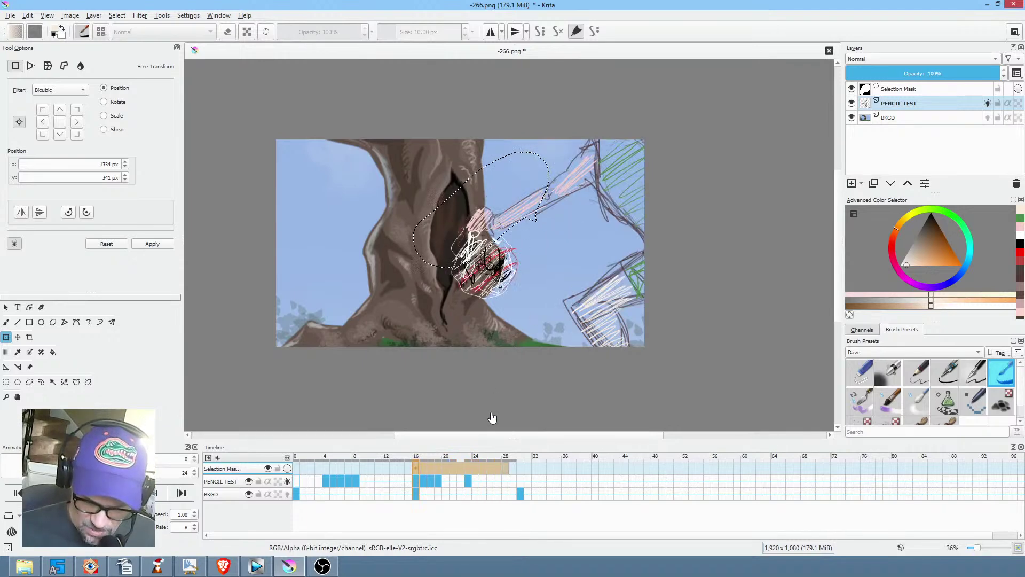
left_click_drag(295, 468, 513, 463)
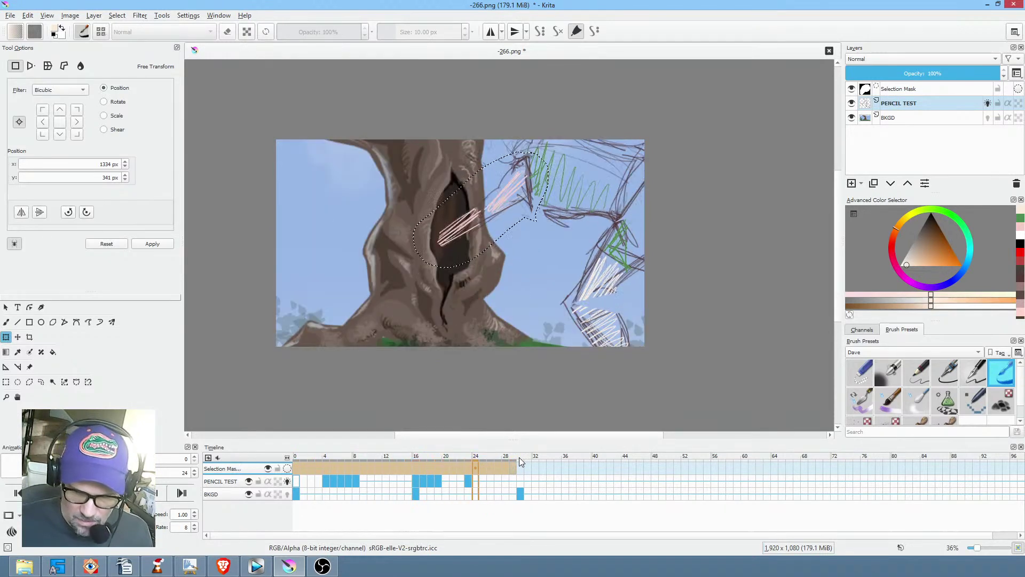
mouse_move(309, 453)
left_mouse_down()
mouse_move(357, 459)
mouse_move(320, 463)
mouse_move(462, 464)
mouse_move(346, 471)
mouse_move(447, 469)
mouse_move(404, 479)
mouse_move(448, 478)
mouse_move(392, 491)
mouse_move(434, 482)
mouse_move(418, 486)
mouse_move(445, 491)
mouse_move(406, 491)
mouse_move(444, 492)
left_mouse_up()
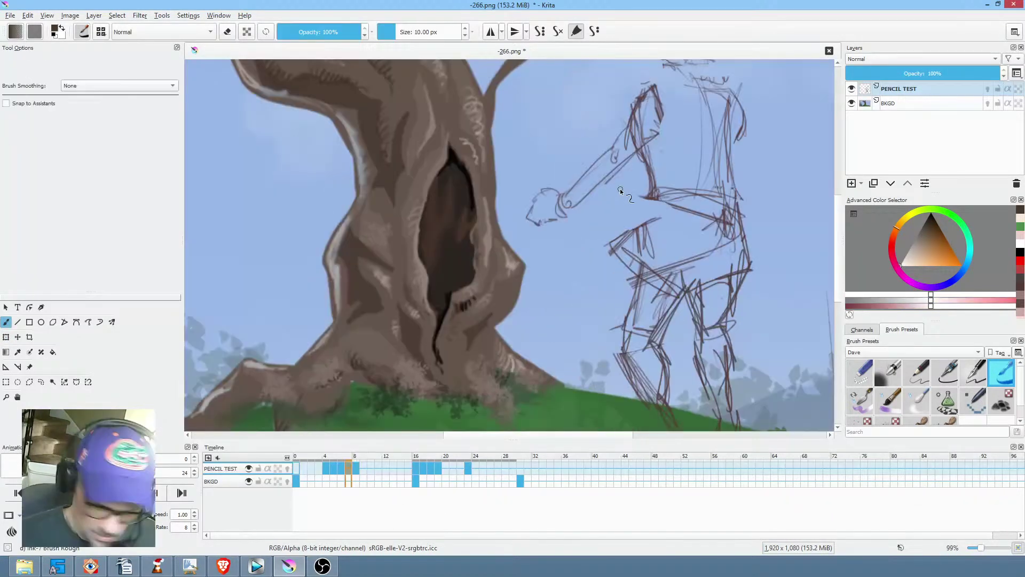
On frame 8 of PENCIL TEST, draw the crouching character's forearm and hand with dark strokes extending toward the tree.
key("period")
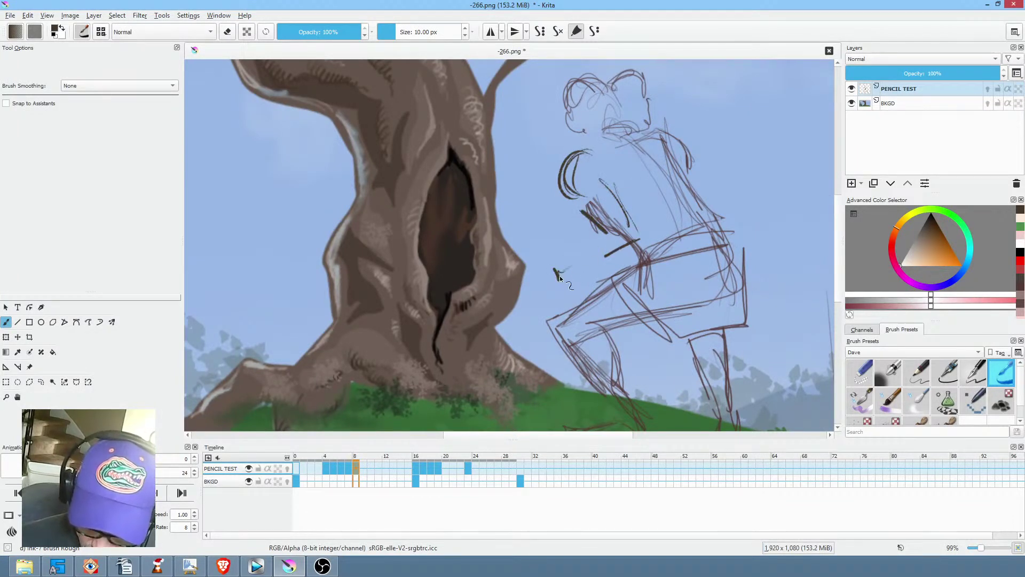
mouse_move(524, 287)
left_mouse_down()
mouse_move(550, 288)
mouse_move(529, 270)
left_mouse_up()
mouse_move(639, 241)
left_mouse_down()
mouse_move(603, 233)
mouse_move(591, 252)
mouse_move(526, 261)
left_mouse_up()
On frame 8, draw the round object in the character's hand with a white outline, red bands and black marks.
left_click(915, 261)
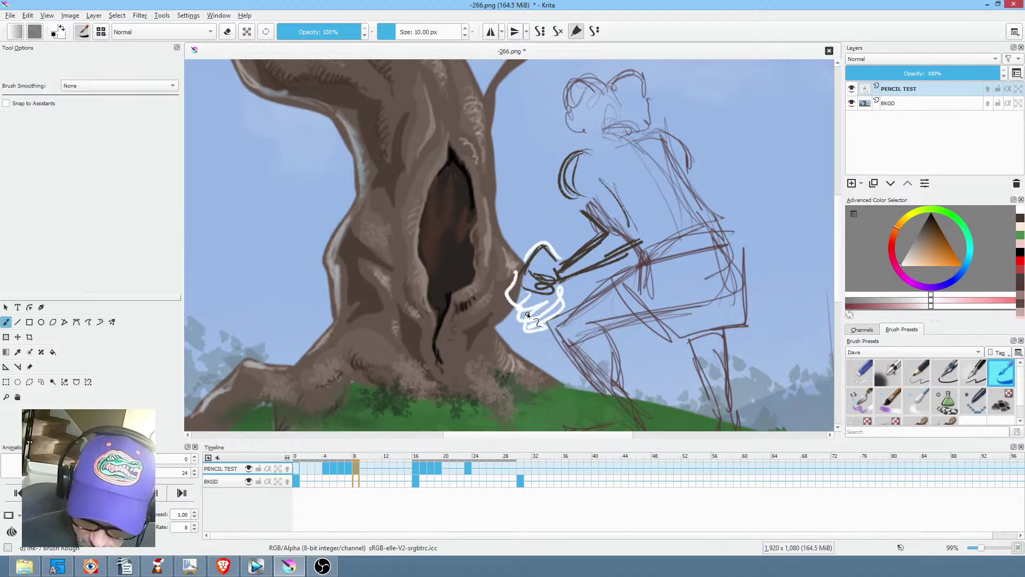
left_click(892, 240)
left_click(959, 265)
mouse_move(515, 308)
left_mouse_down()
mouse_move(565, 289)
mouse_move(533, 329)
mouse_move(528, 303)
left_mouse_up()
left_click(930, 214)
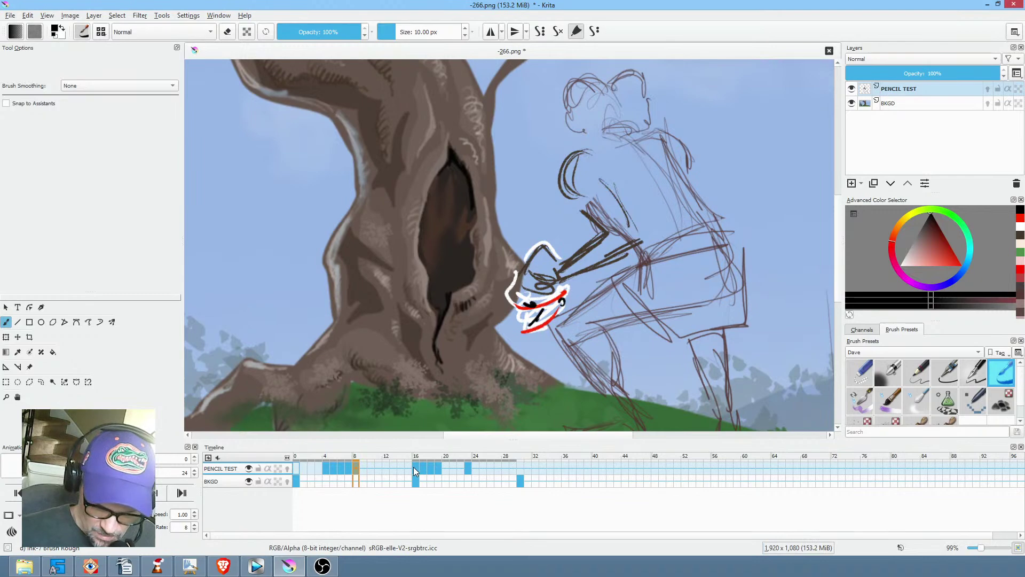
Play back the animation from frame 0 and examine how the arm swings the round object at the hollow.
left_click(296, 469)
key("space")
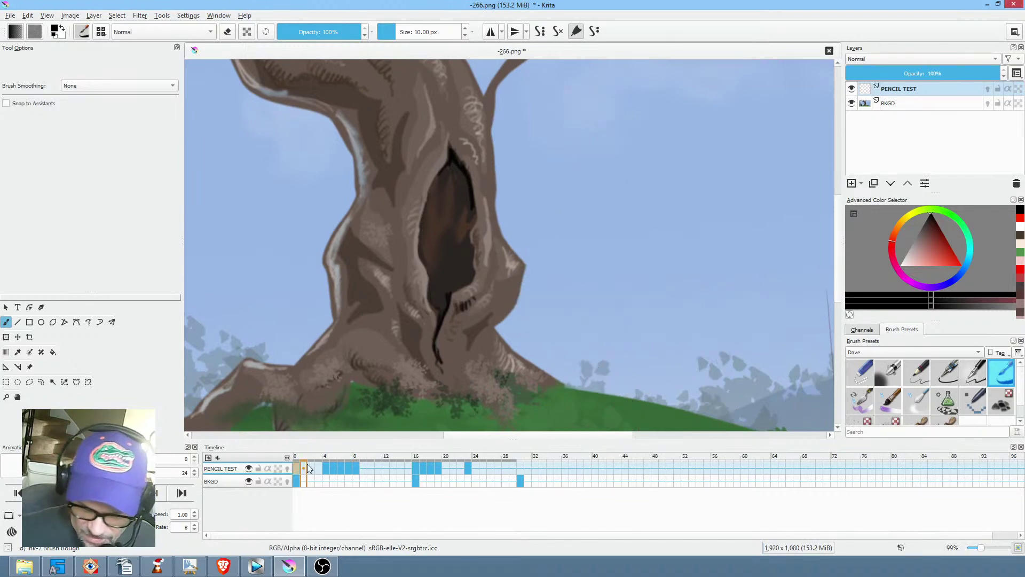
scroll(688, 336, "up", 4)
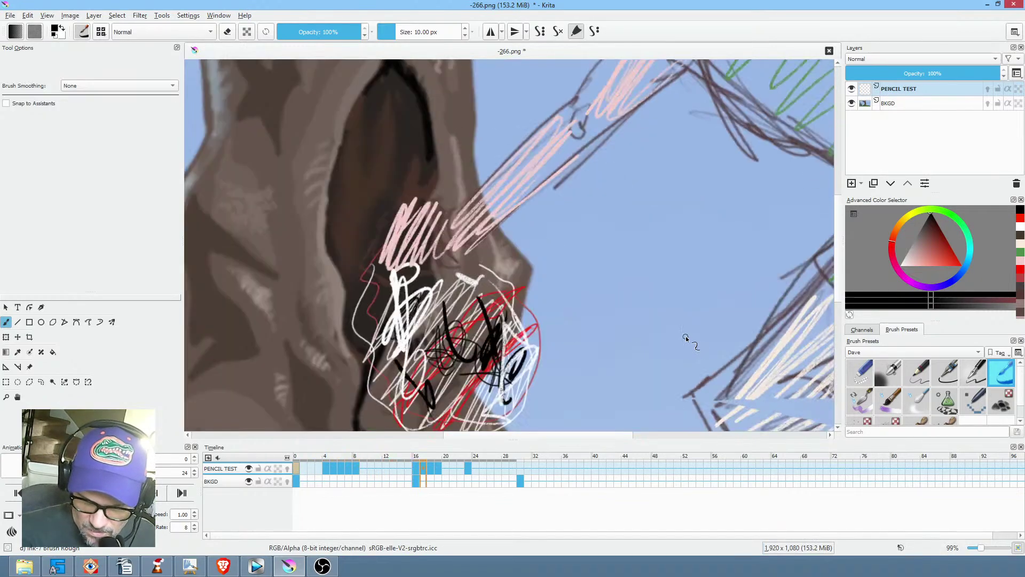
scroll(619, 313, "down", 6)
scroll(578, 328, "up", 3)
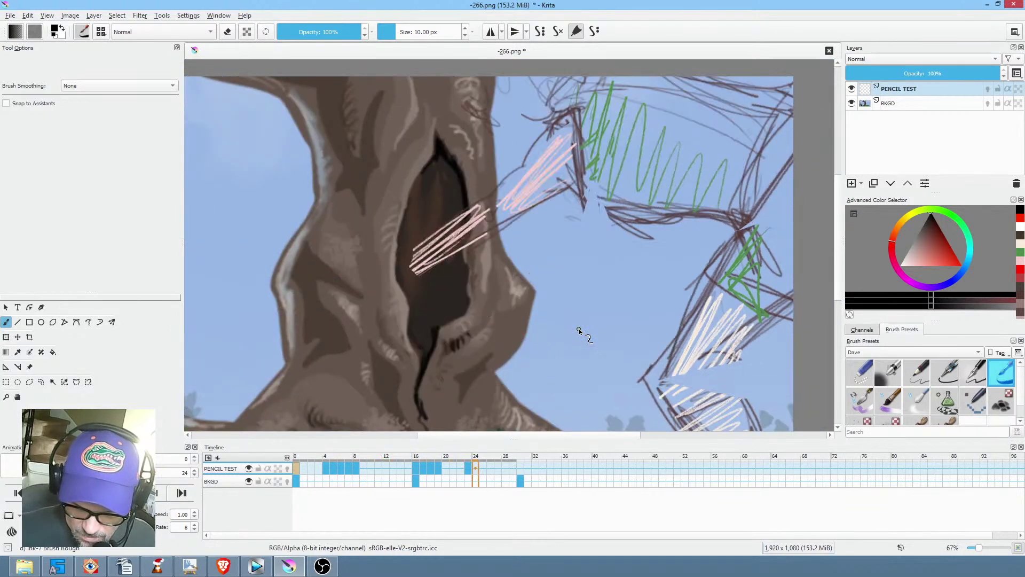
scroll(579, 328, "down", 3)
Remove frames 16 to 18 from the PENCIL TEST layer and pull its remaining frames forward.
mouse_move(415, 470)
left_mouse_down()
mouse_move(447, 469)
mouse_move(413, 467)
left_mouse_up()
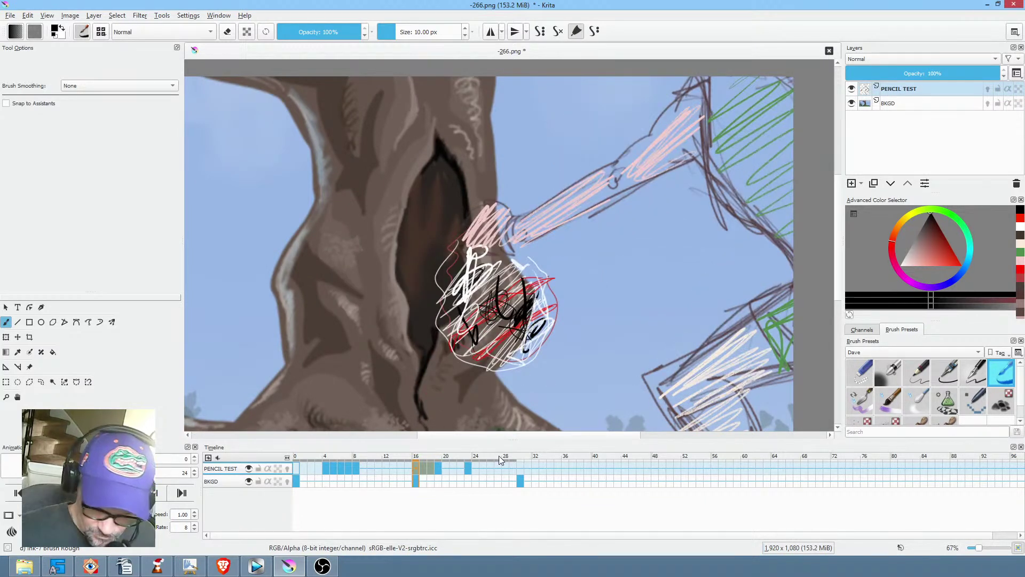
right_click(429, 468)
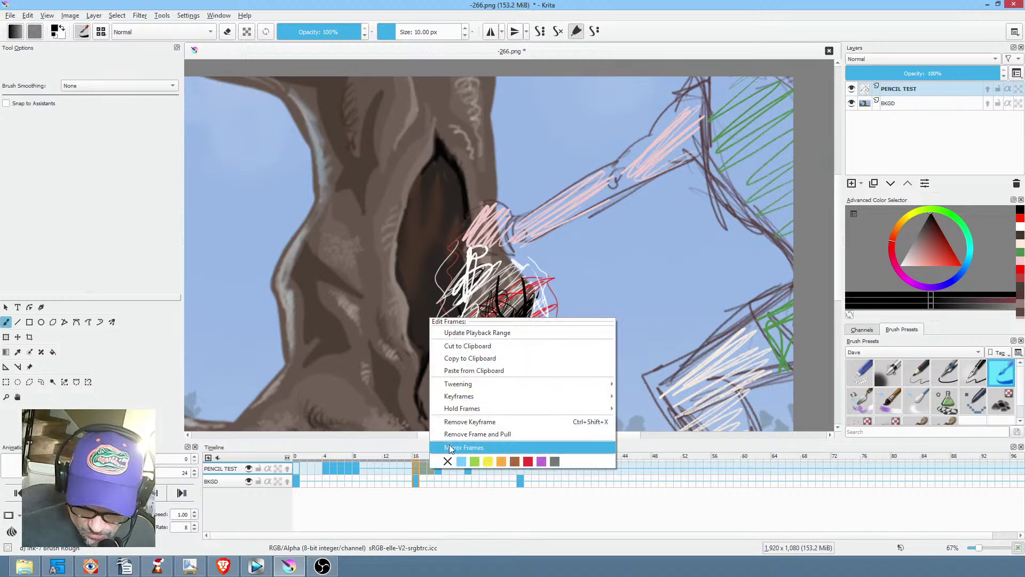
left_click(463, 437)
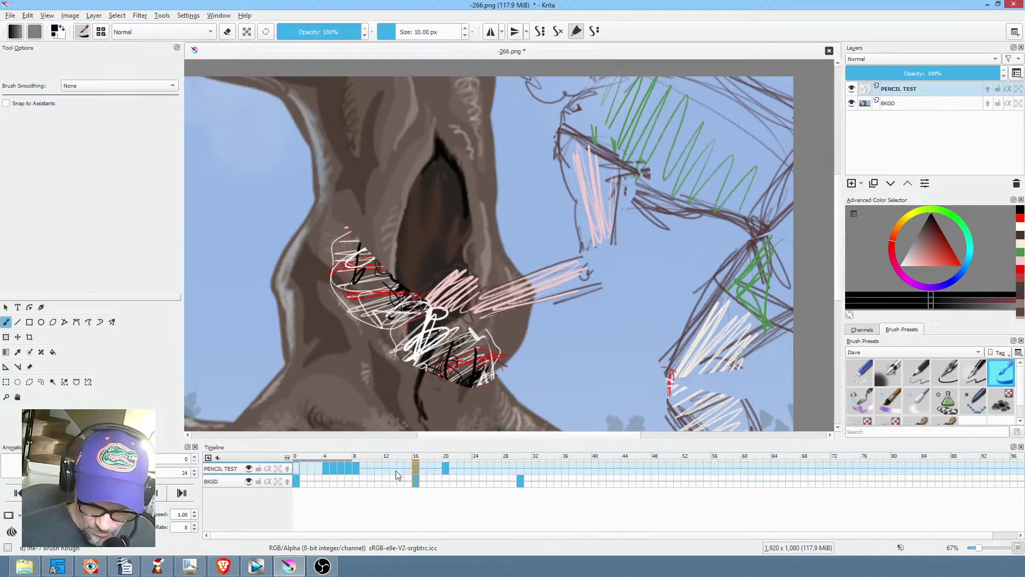
Play back the shortened swing from frame 10 and move the frame 20 keyframe to frame 21.
left_click(368, 465)
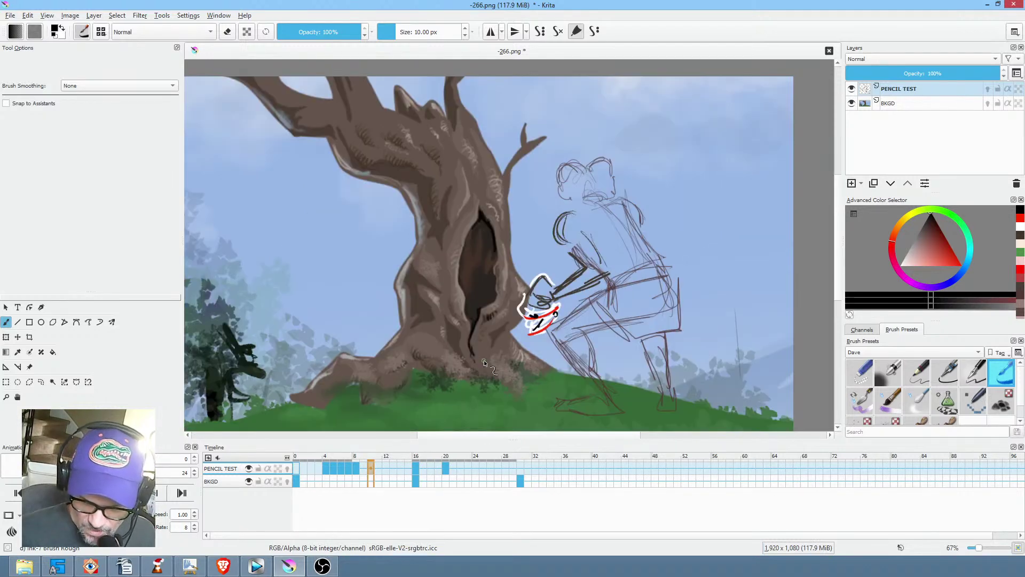
scroll(484, 362, "down", 1)
key("space")
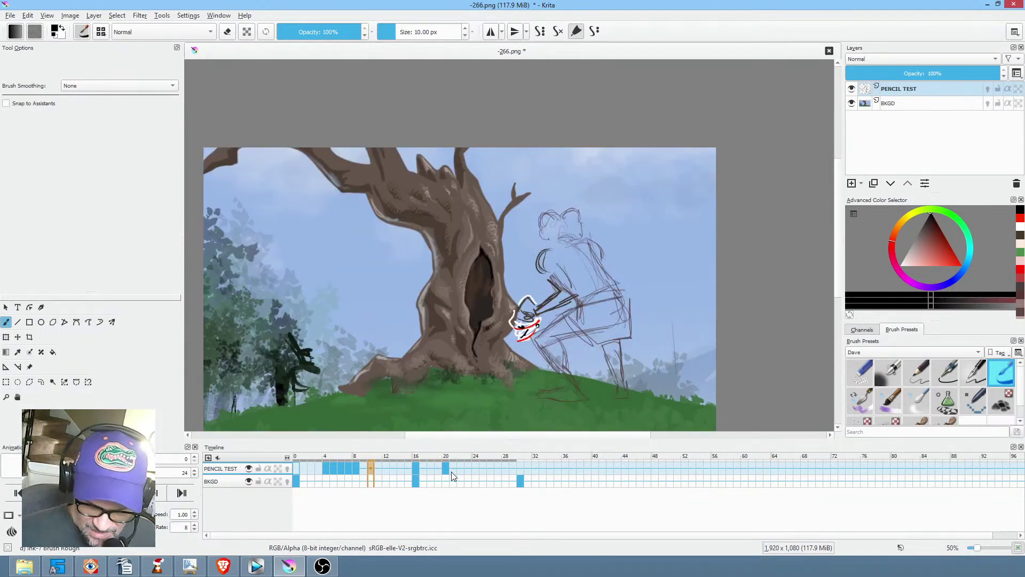
mouse_move(445, 466)
left_mouse_down()
mouse_move(456, 476)
mouse_move(453, 468)
left_mouse_up()
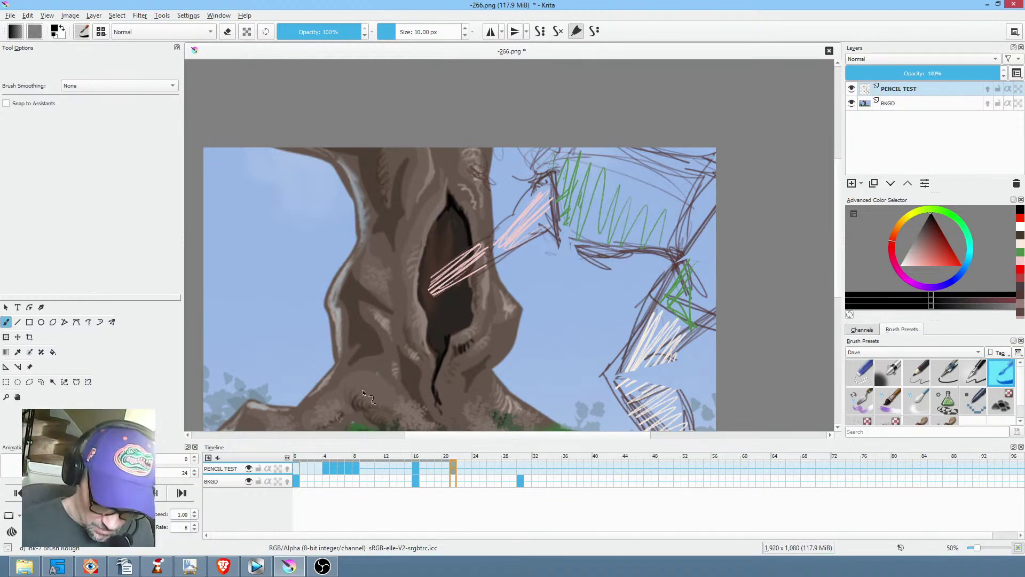
Play back the animation several times from frame 0 and frame 7, and check the timing of the poses through frame 20.
left_click(296, 469)
key("space")
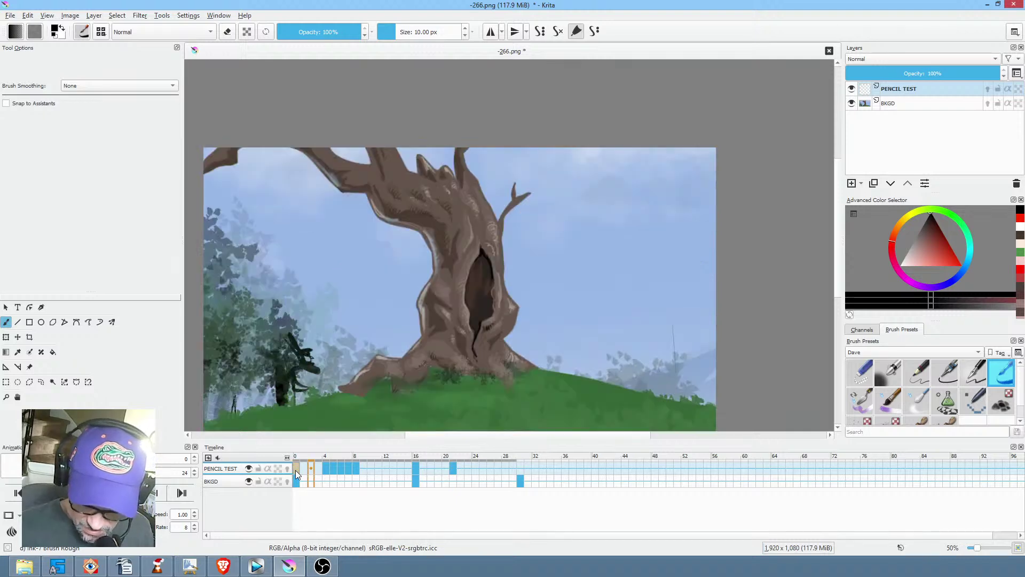
key("space")
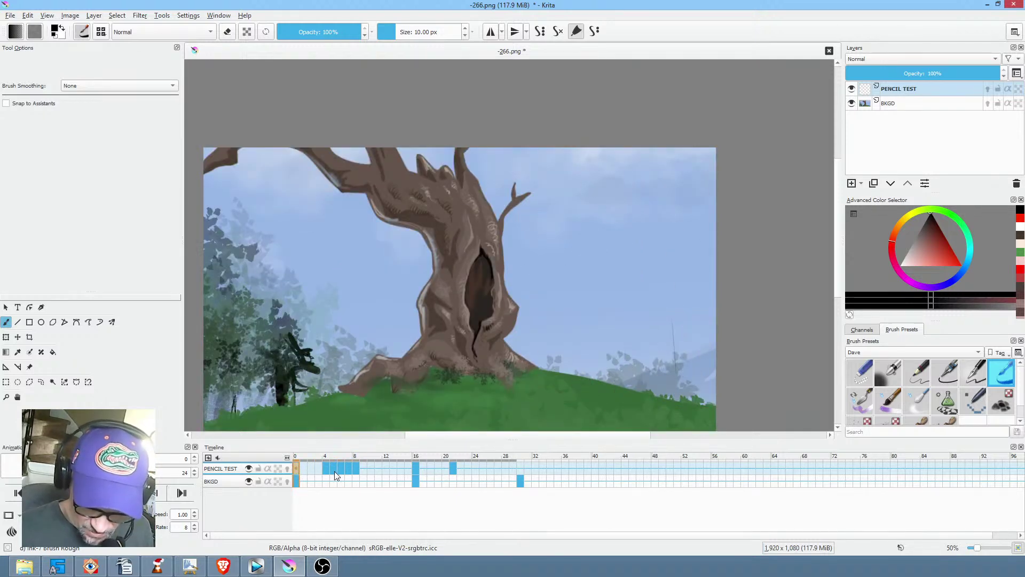
left_click(350, 469)
key("space")
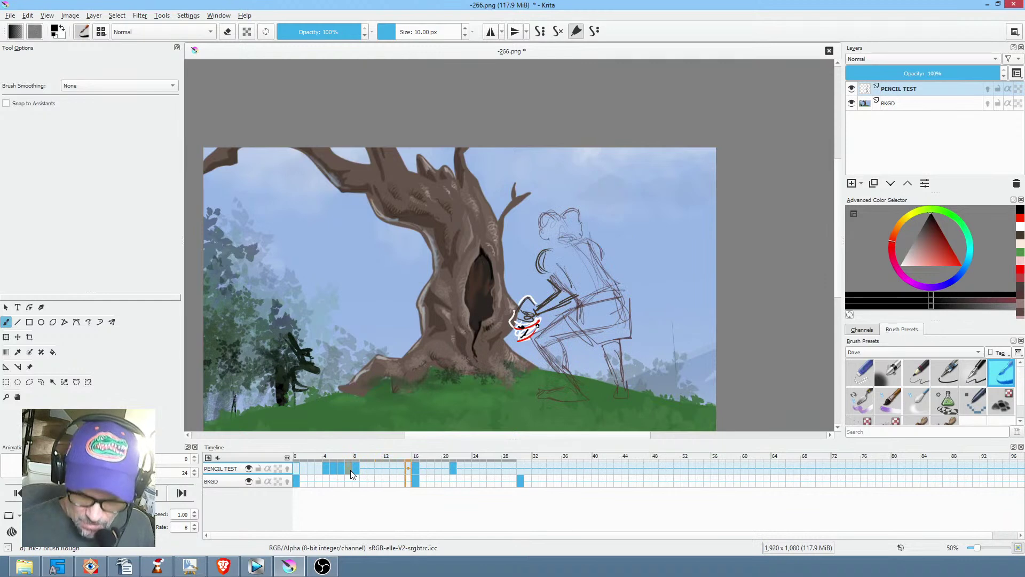
key("space")
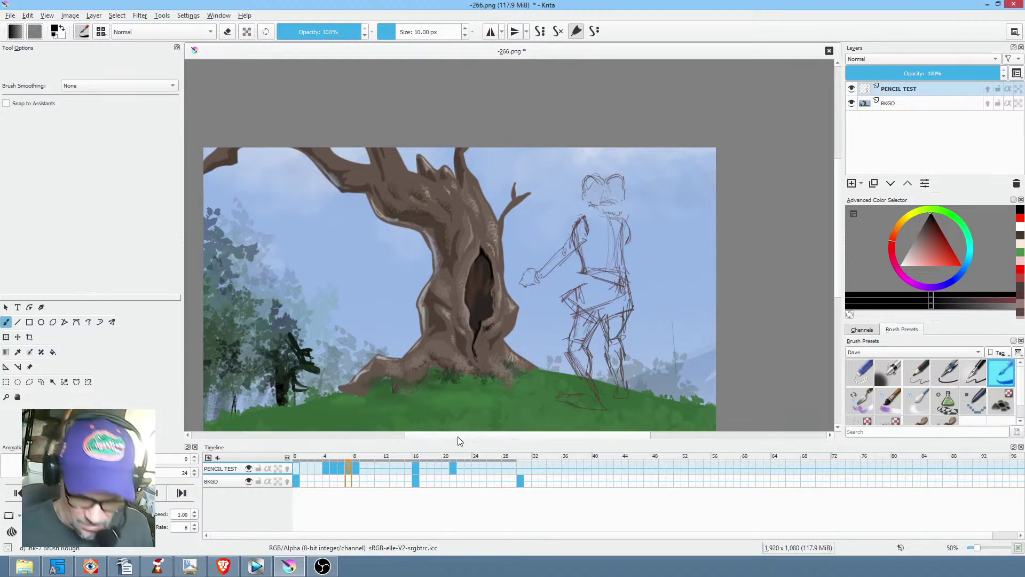
left_click(299, 465)
key("space")
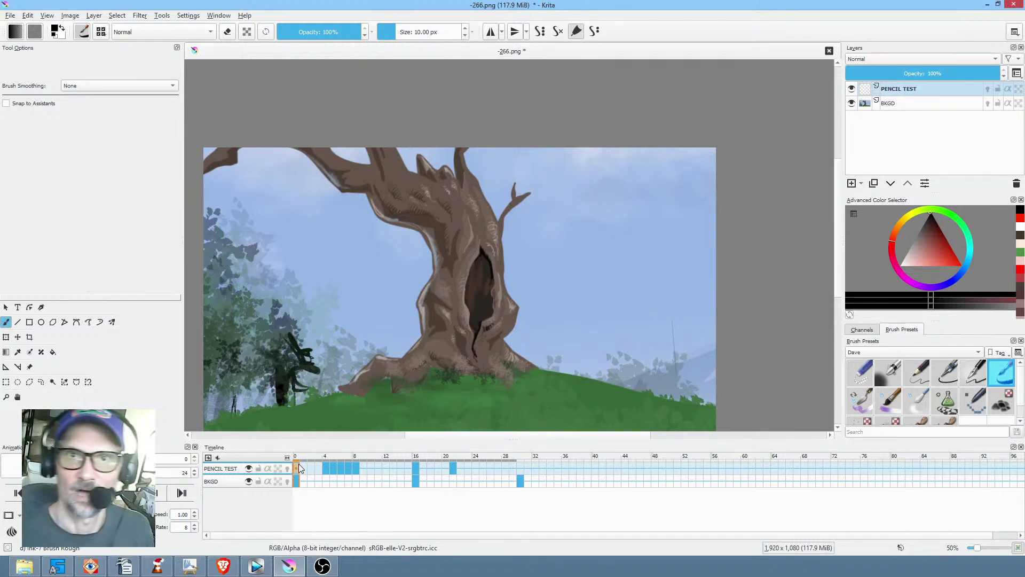
left_click(395, 471)
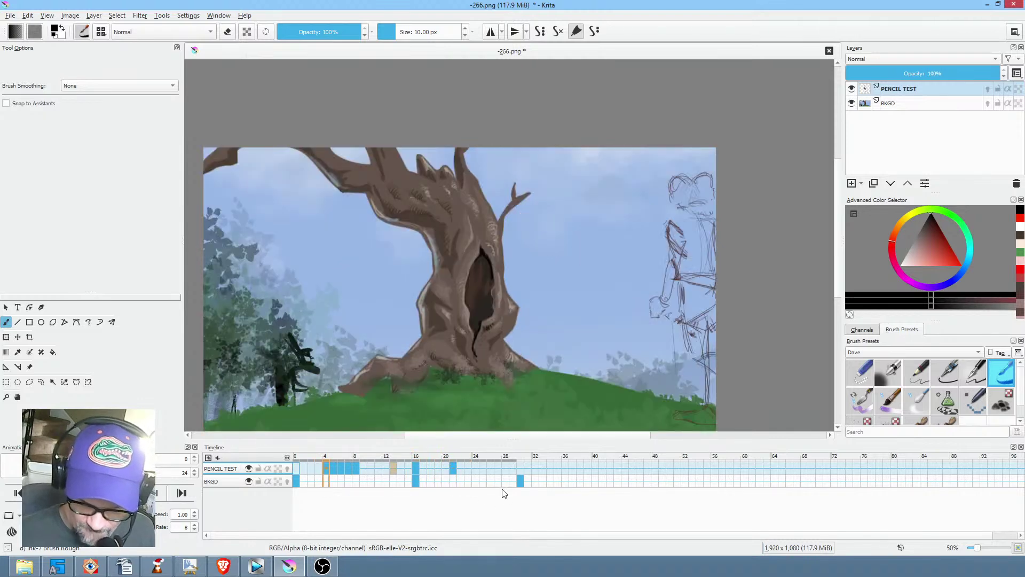
left_click(447, 467)
key("space")
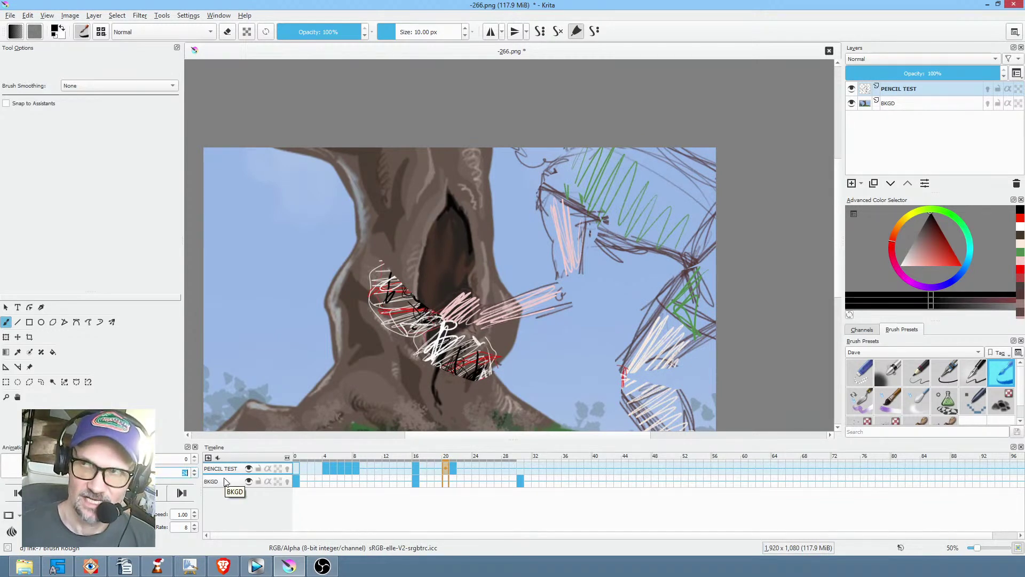
Set the animation's end frame to 96 and save the scene 266 image.
type("96")
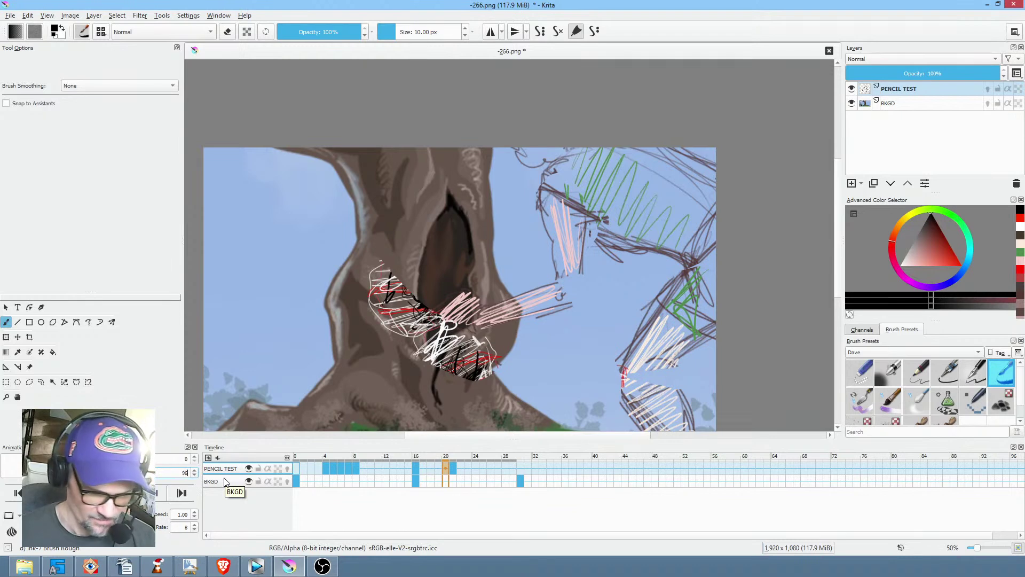
key("Return")
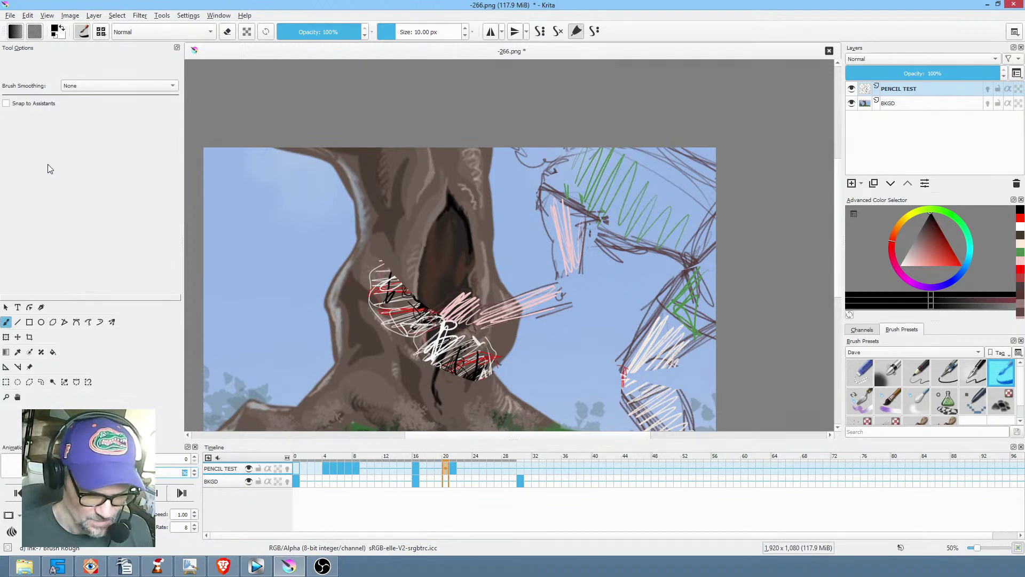
left_click(10, 16)
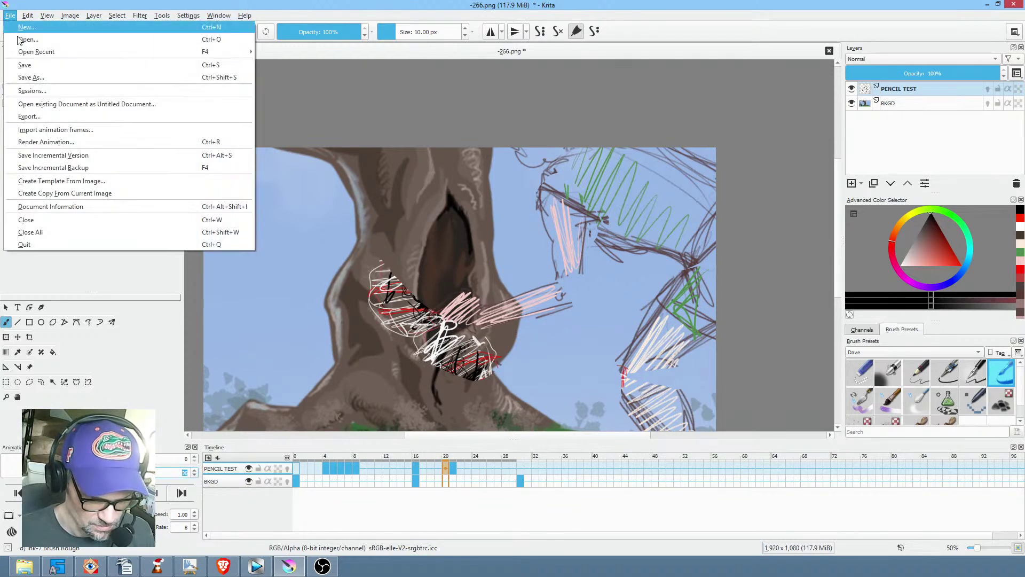
left_click(22, 64)
left_click(649, 459)
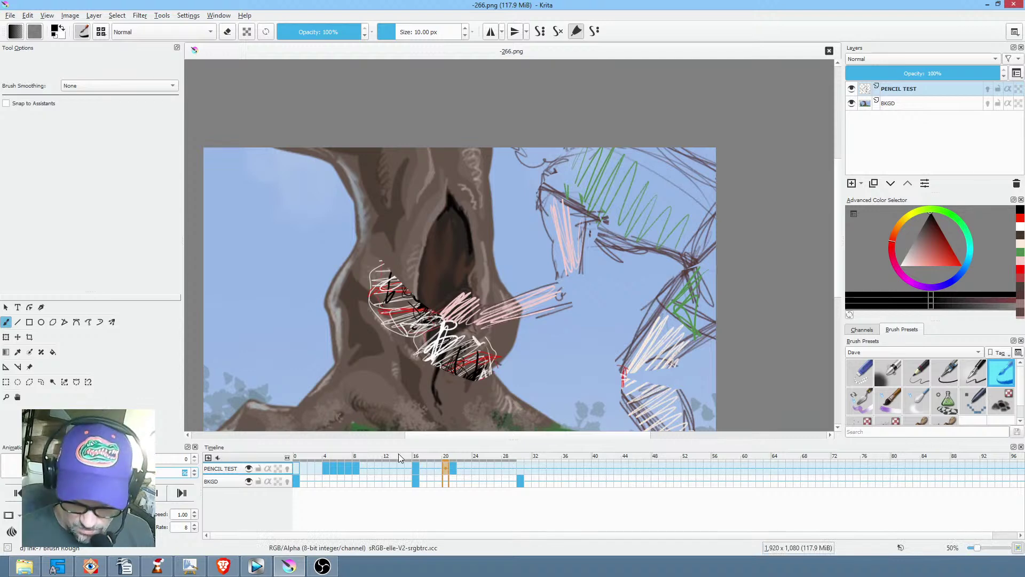
Scrub up to frame 26 and play back from frame 16 to examine the arm's timing at the tree hollow.
left_click(430, 455)
mouse_move(429, 453)
left_mouse_down()
mouse_move(565, 472)
mouse_move(416, 464)
mouse_move(482, 459)
left_mouse_up()
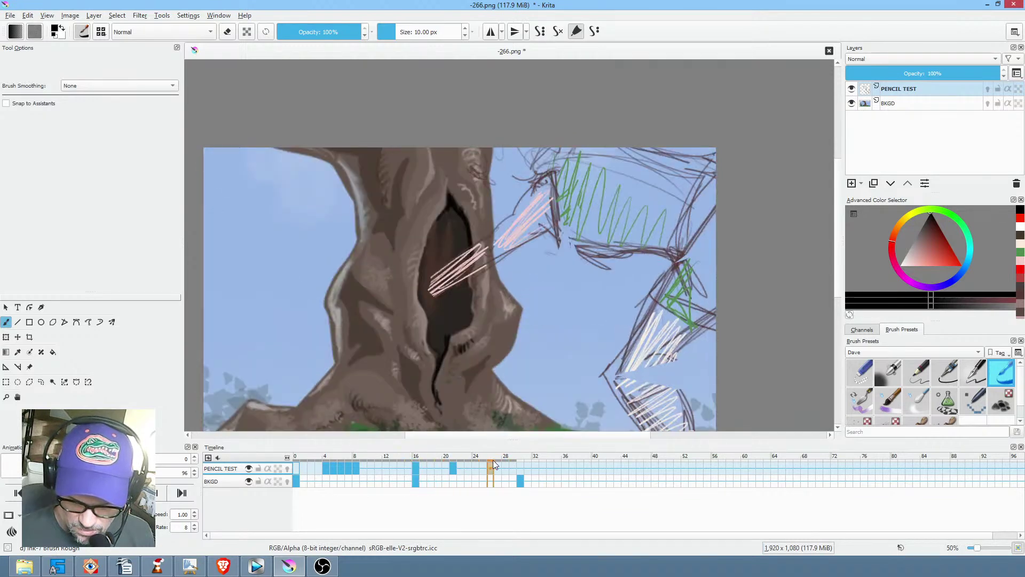
left_click(415, 466)
key("minus")
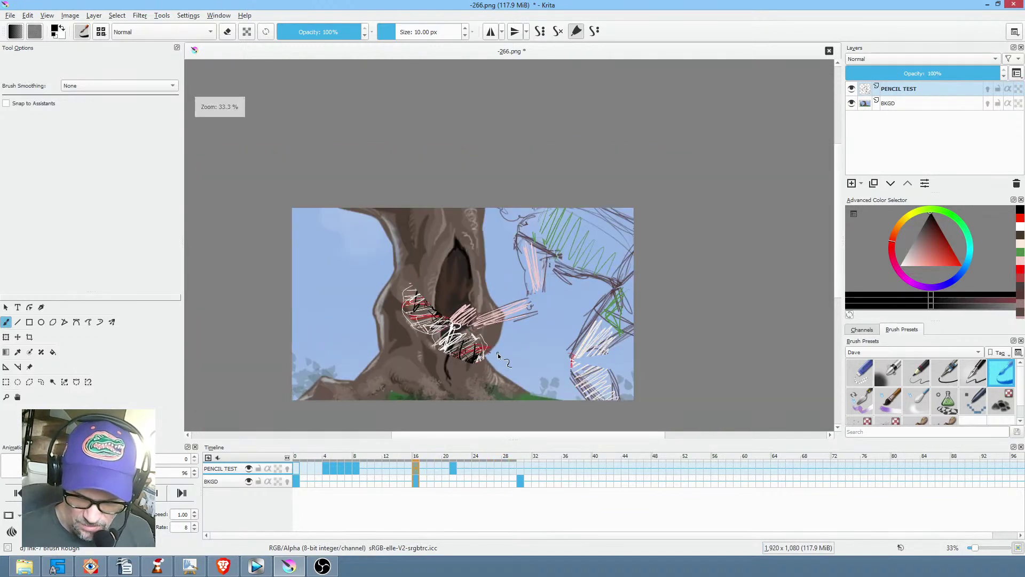
scroll(533, 316, "down", 2)
key("plus")
left_click_drag(560, 321, 582, 348)
key("space")
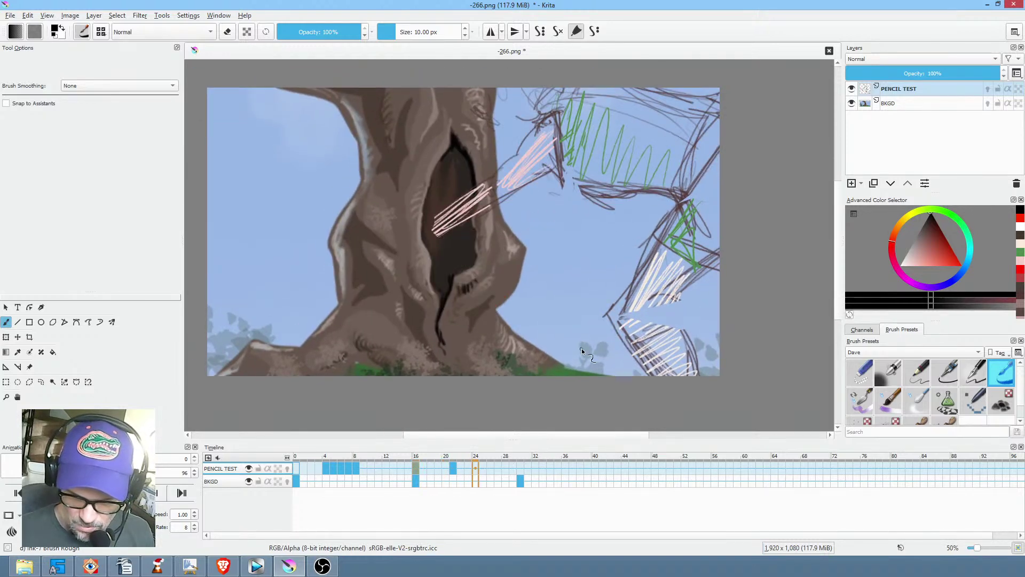
key("space")
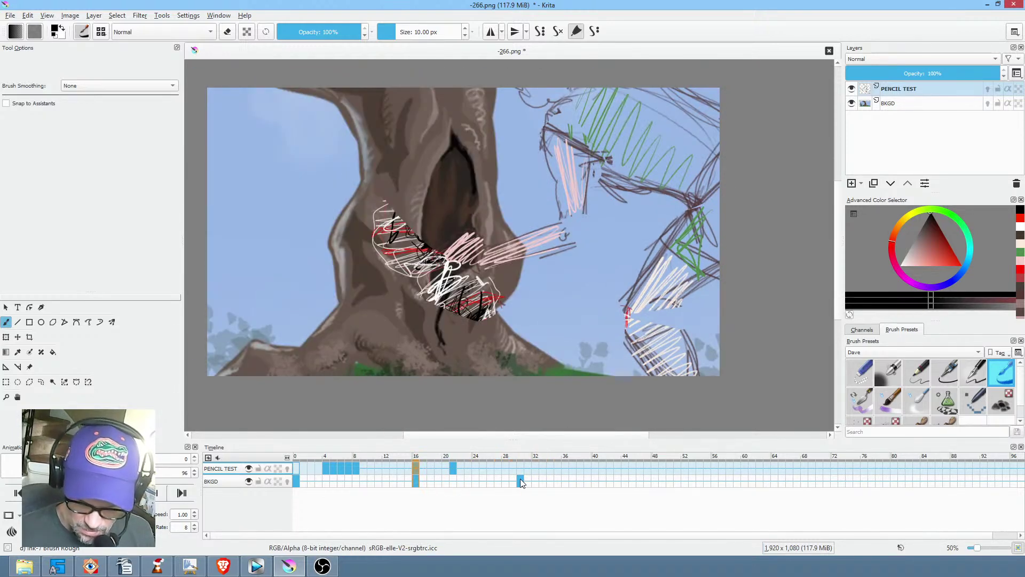
Move the last BKGD keyframe to frame 26 and add a blank PENCIL TEST keyframe at frame 26.
left_click_drag(520, 479, 490, 481)
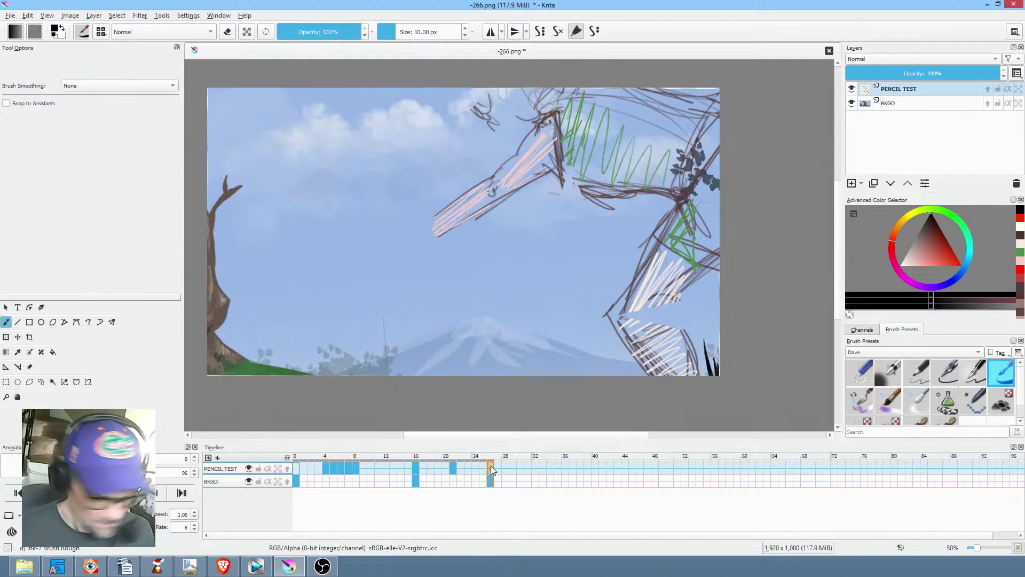
key("Delete")
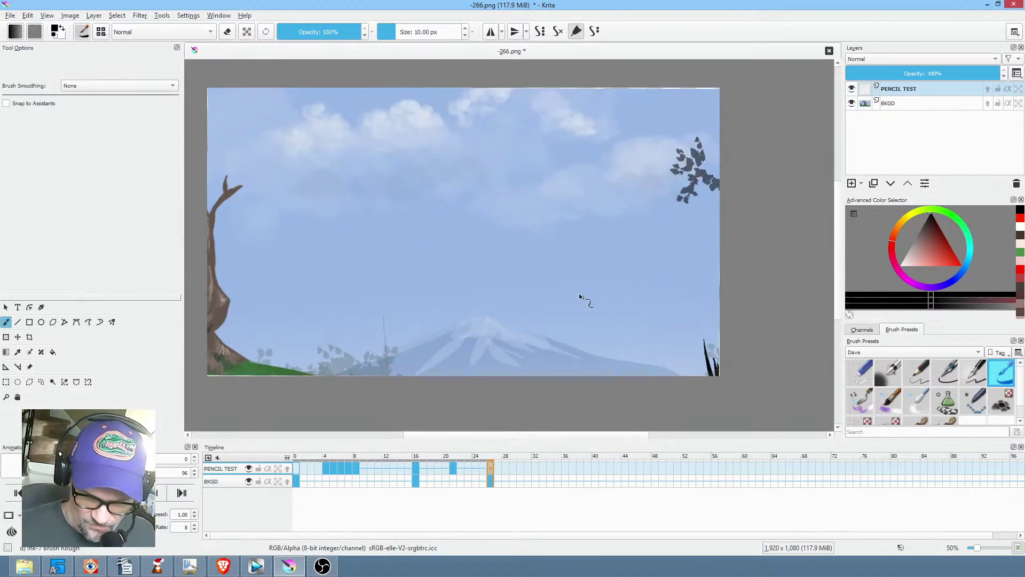
scroll(559, 264, "down", 1)
left_click_drag(551, 289, 603, 270)
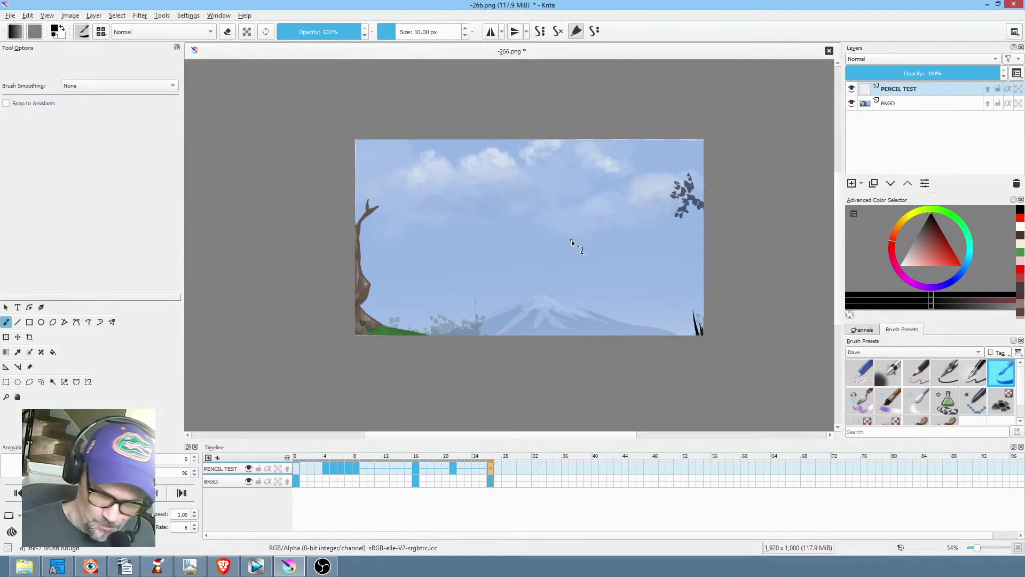
Try a filled dark brown tree silhouette over the sky on the BKGD layer at frame 26, drawn freehand.
left_click(916, 104)
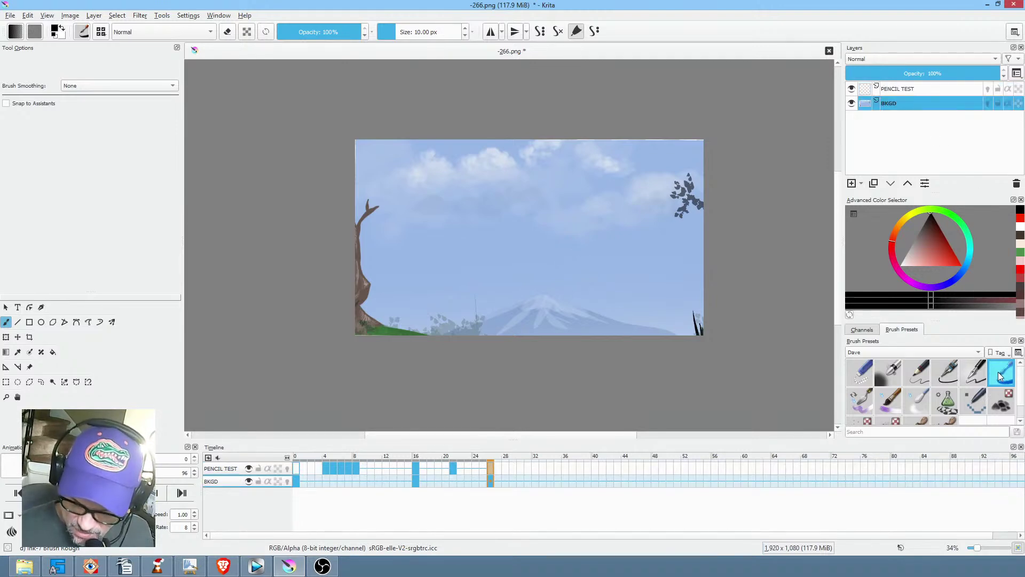
left_click_drag(927, 227, 927, 234)
left_click(916, 372)
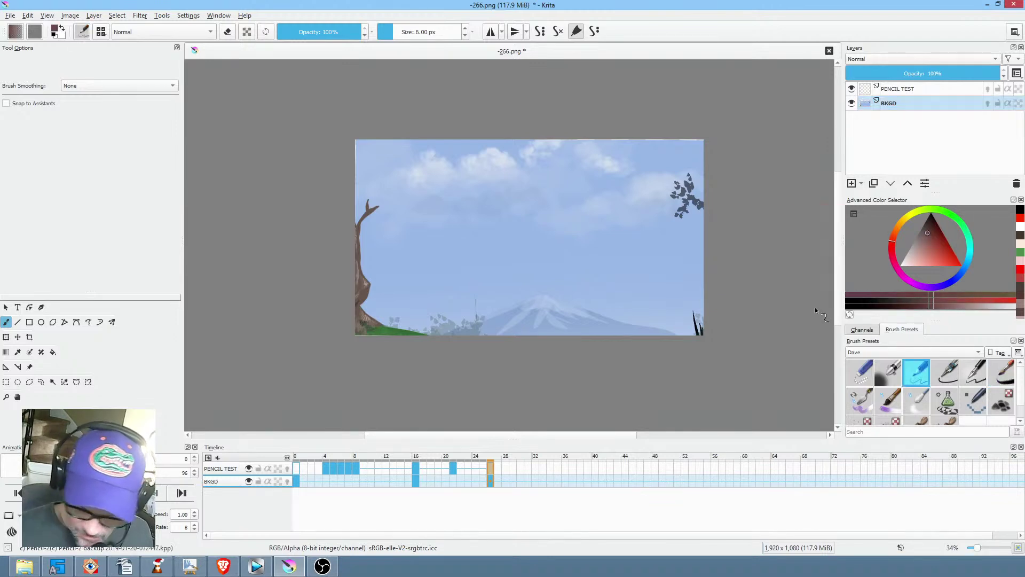
key("p")
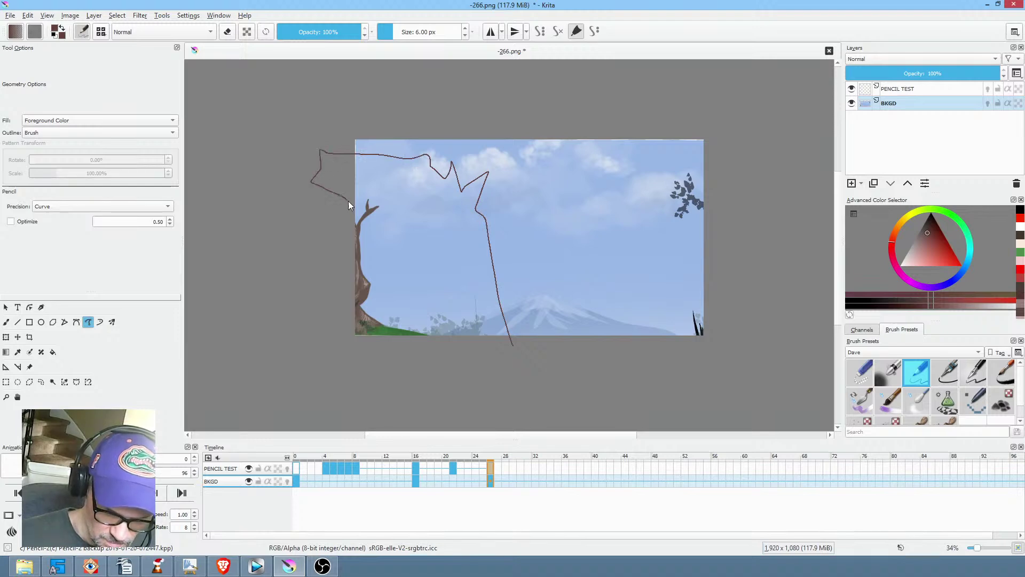
mouse_move(392, 264)
left_mouse_down()
mouse_move(404, 299)
mouse_move(357, 384)
mouse_move(326, 396)
left_mouse_up()
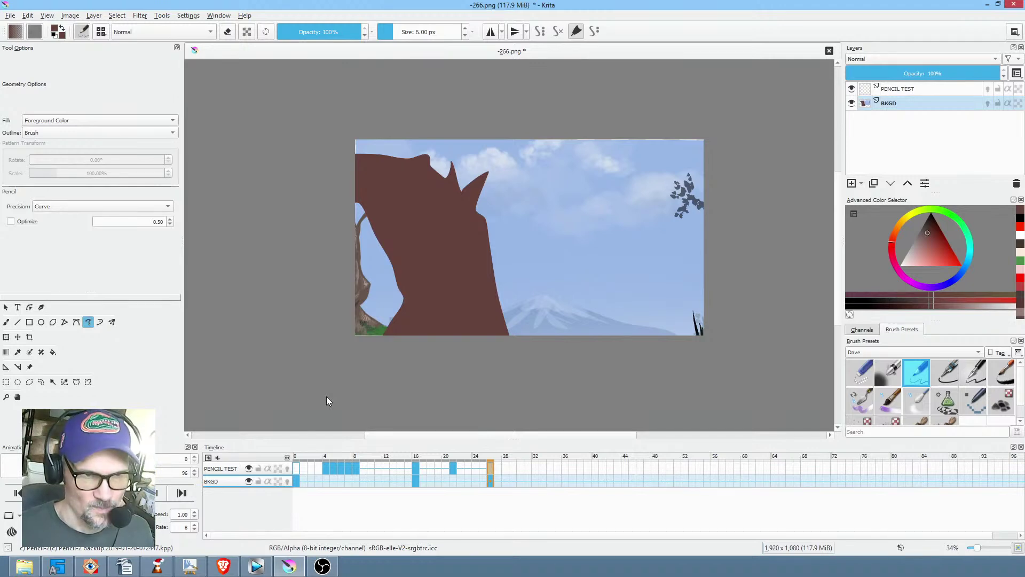
key("ctrl+z")
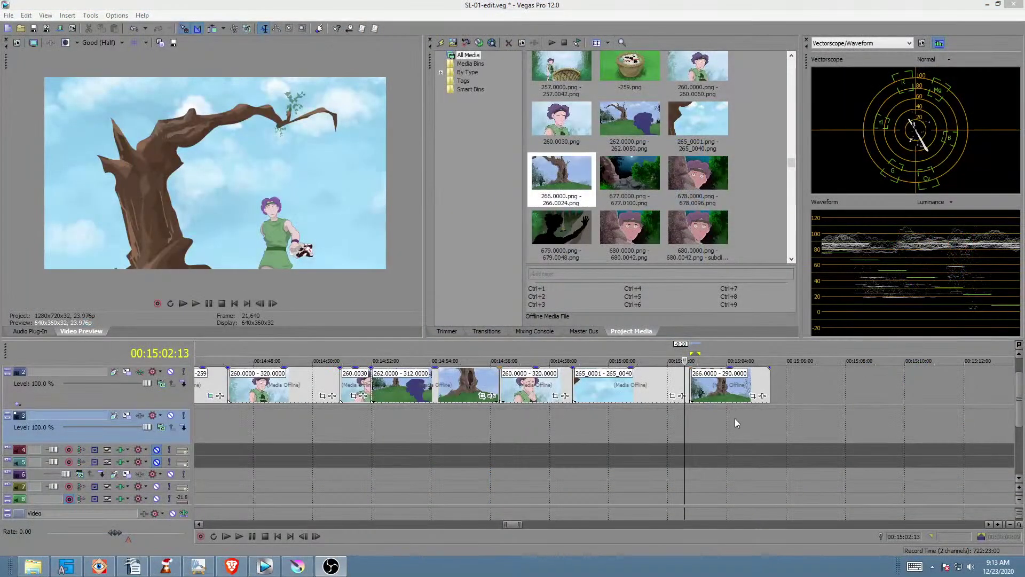
Check the scene 265 shot in Vegas Pro and save the scene 266 PNG in Krita along with its Krita file.
left_click_drag(732, 419, 645, 402)
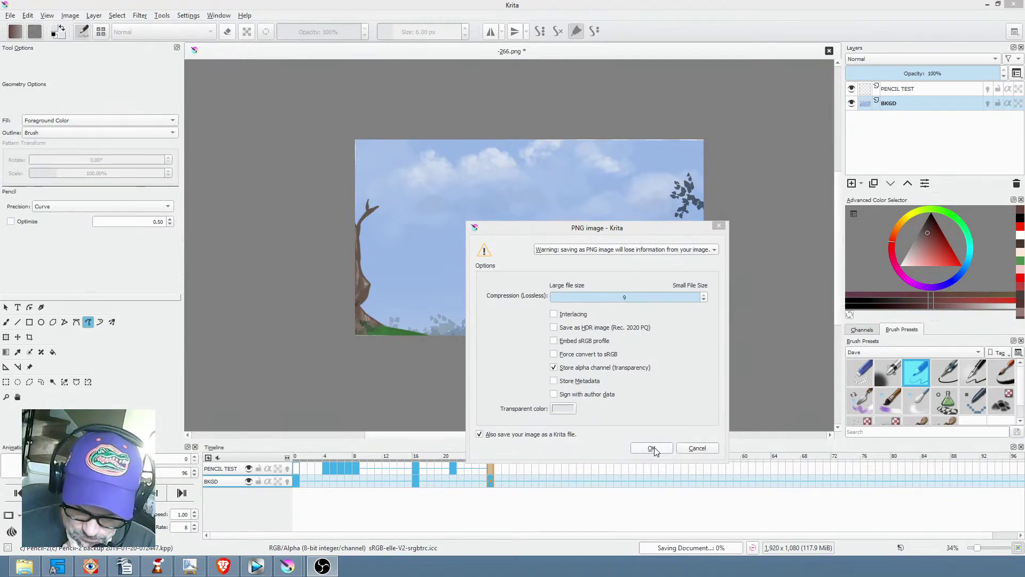
left_click(652, 449)
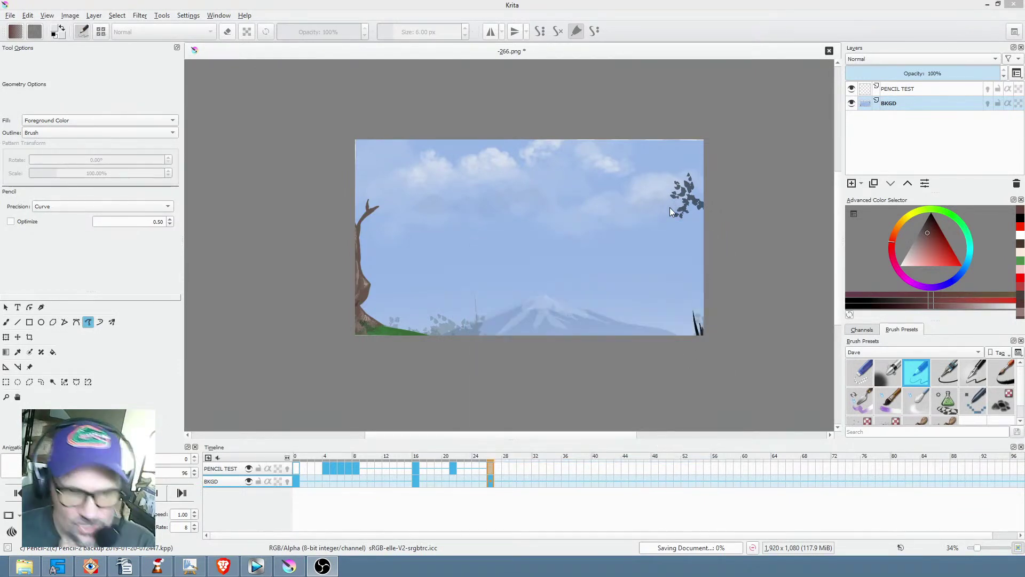
Open the scene 265 Krita file, -265.png.kra, from the scenes folder.
left_click(10, 15)
key("Escape")
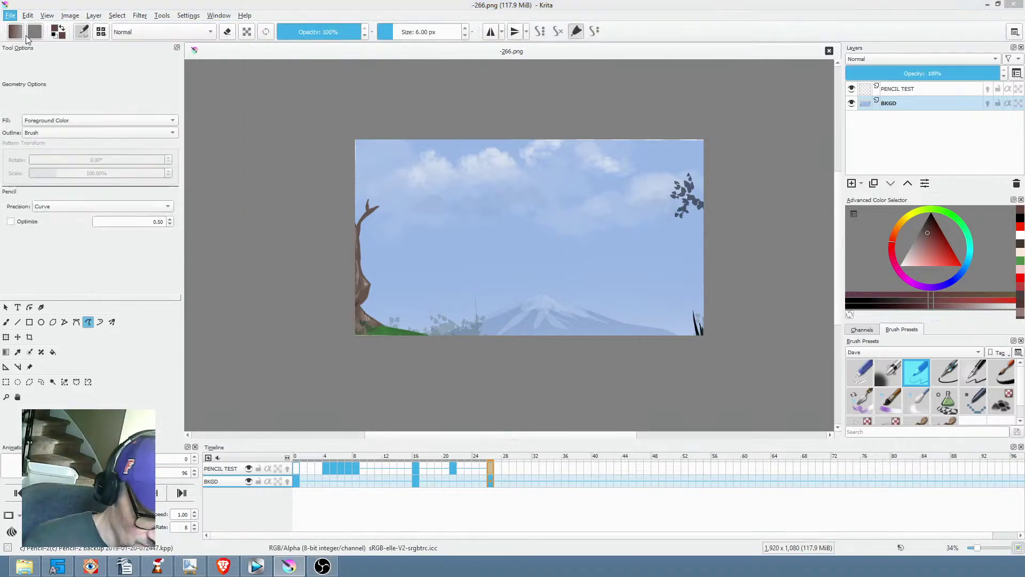
key("ctrl+o")
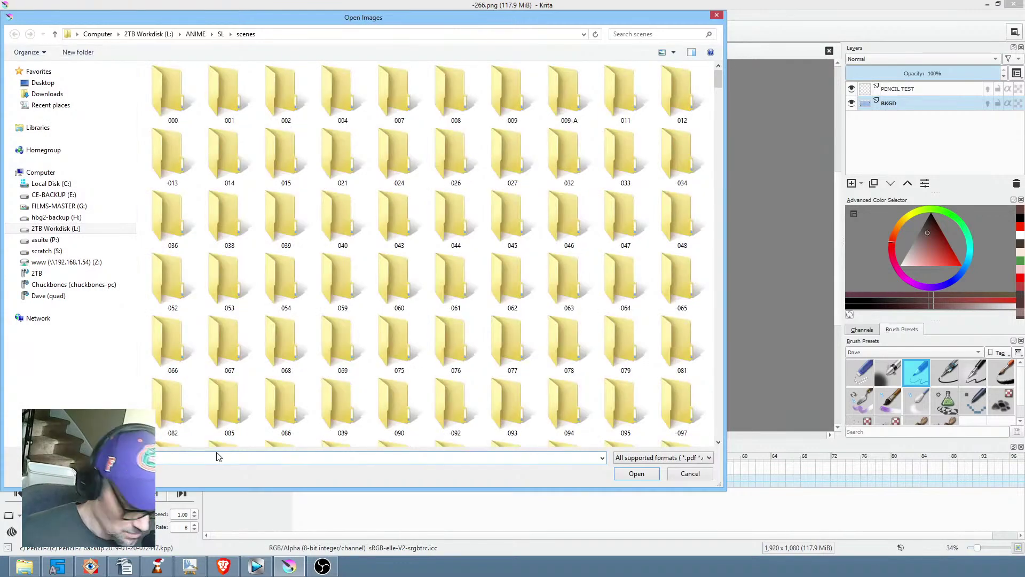
left_click(217, 456)
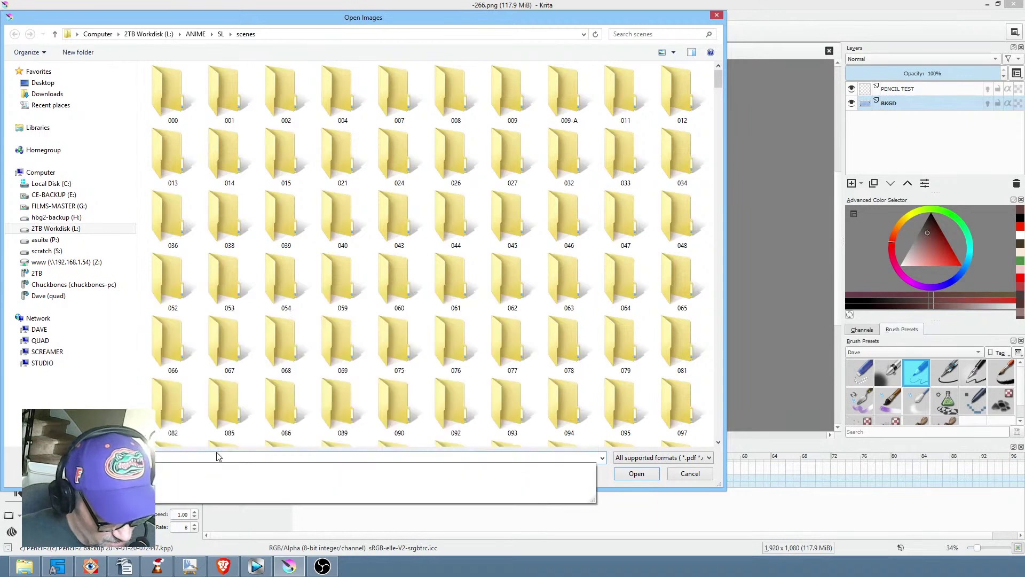
left_click(217, 456)
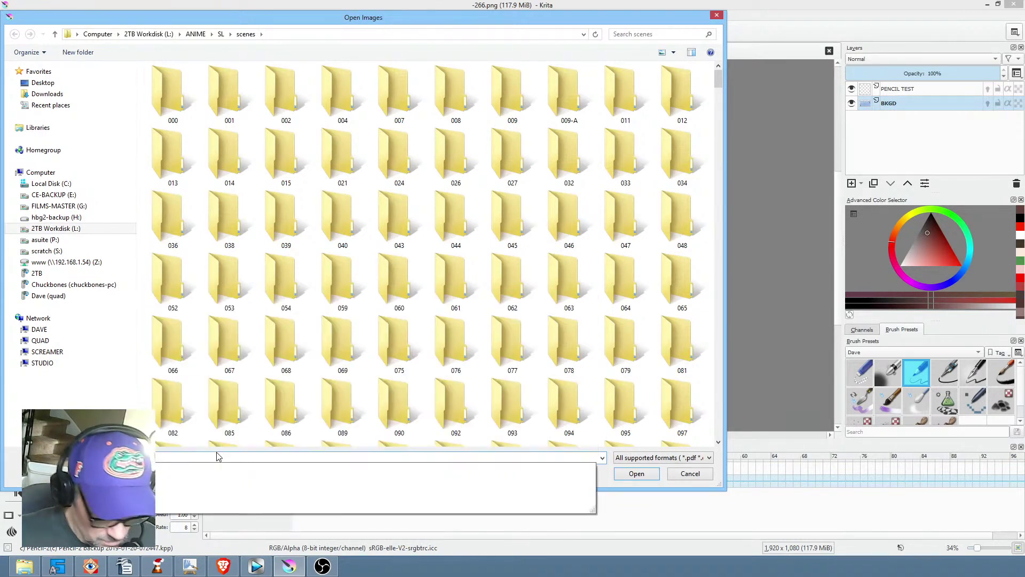
key("Down")
left_click(636, 473)
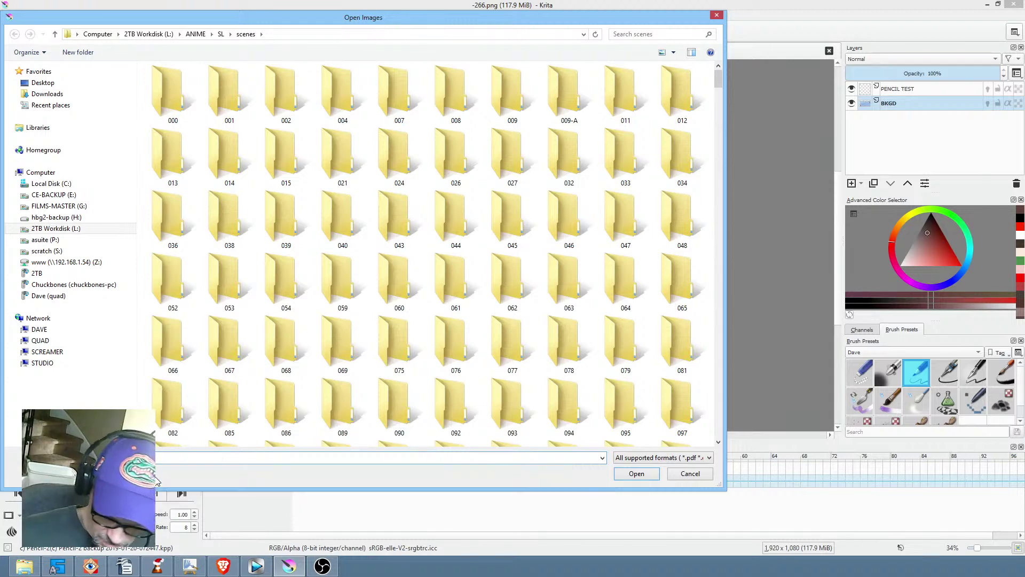
left_click(637, 473)
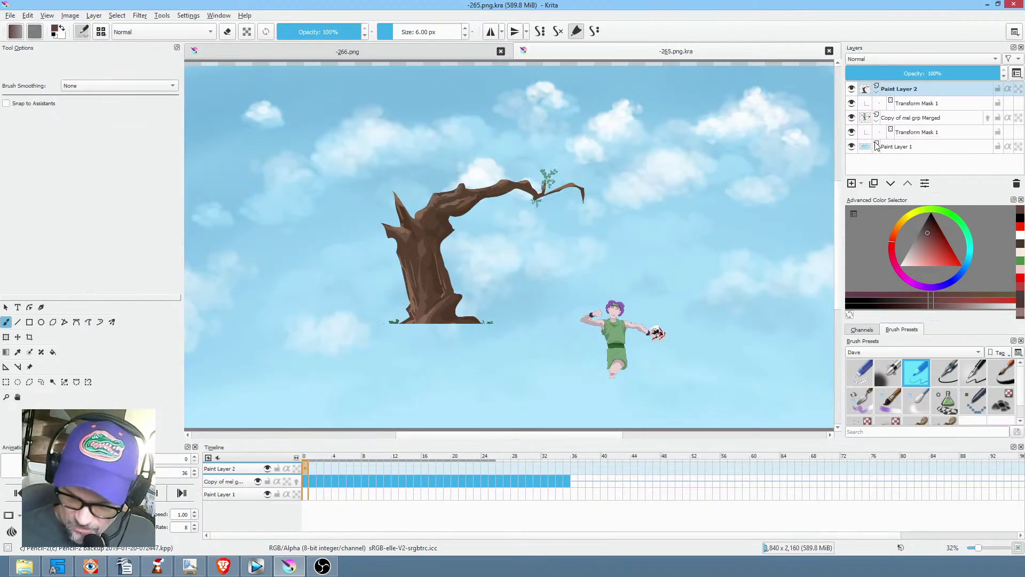
Identify the tree layer by toggling layer visibility and delete the transform mask from Paint Layer 2.
left_click(852, 147)
left_click(851, 148)
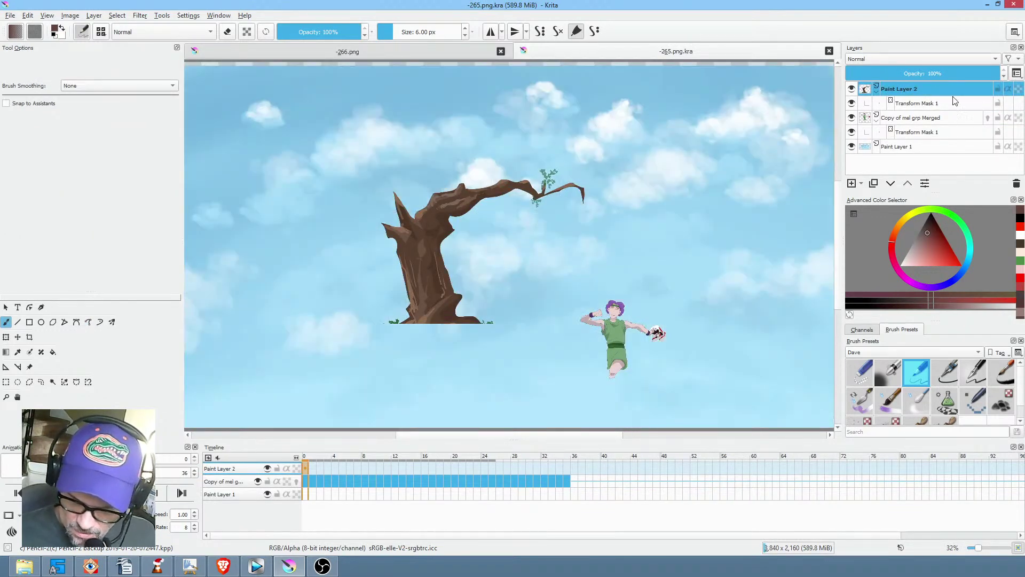
left_click(852, 118)
left_click(852, 119)
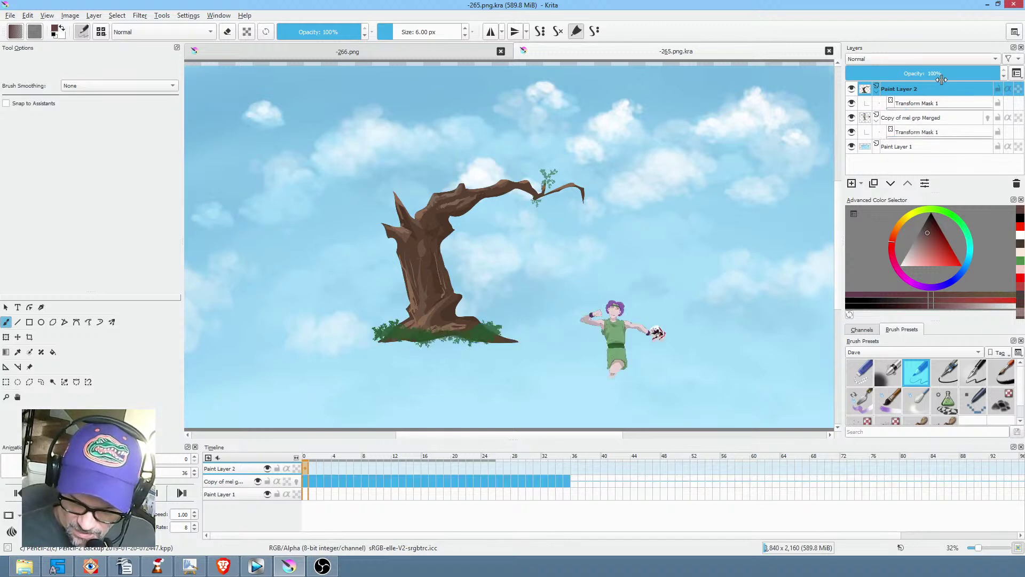
left_click(852, 89)
left_click(852, 90)
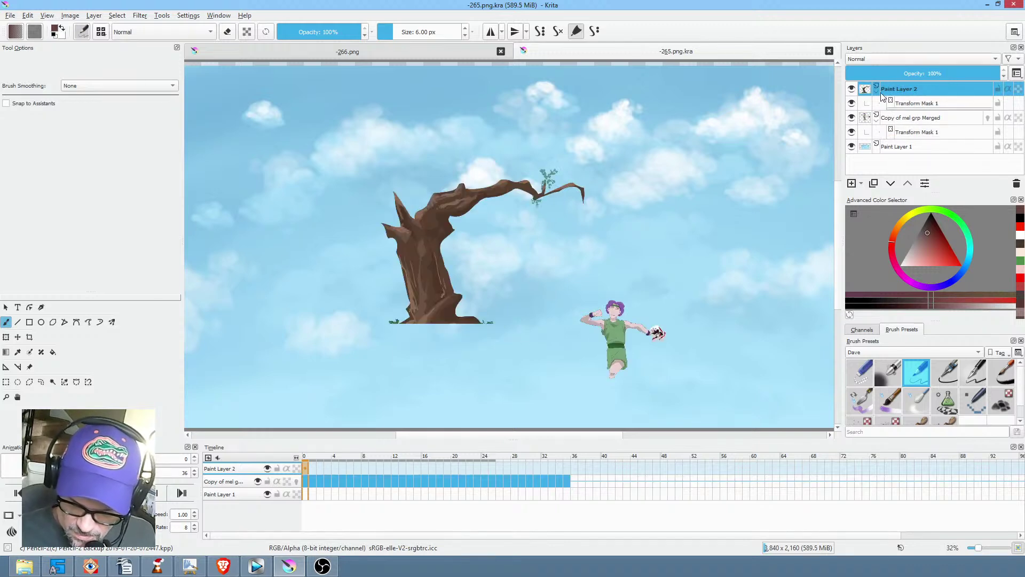
left_click(913, 103)
left_click(1016, 185)
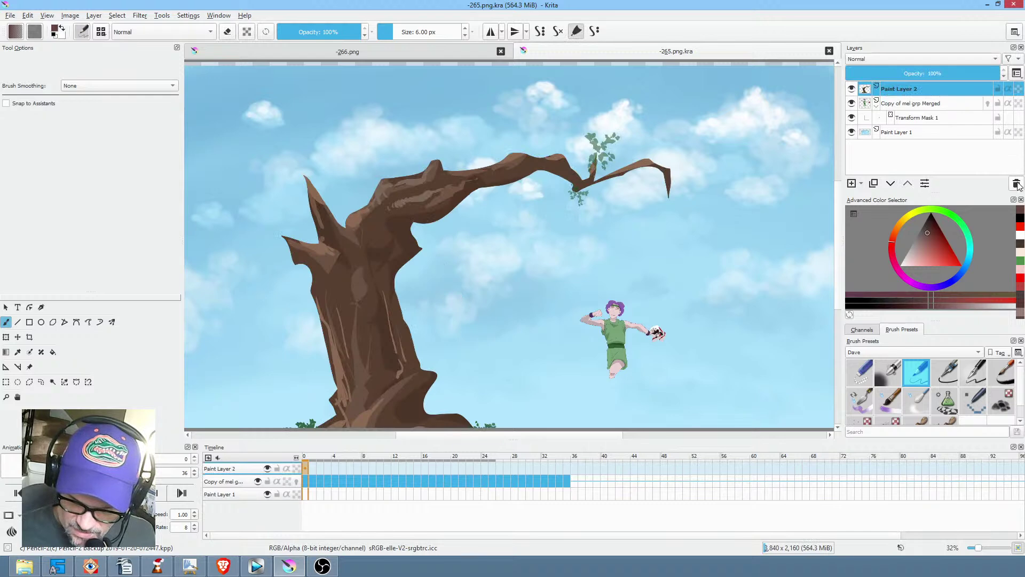
Copy the tree's Paint Layer 2 and paste it directly above the BKGD layer in -266.png.
right_click(914, 90)
left_click(908, 146)
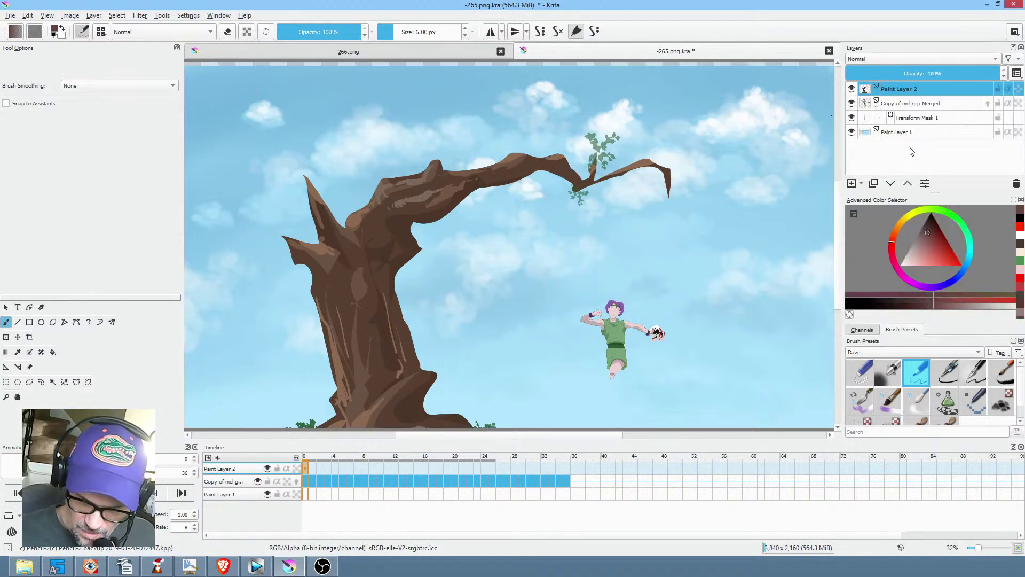
left_click(438, 53)
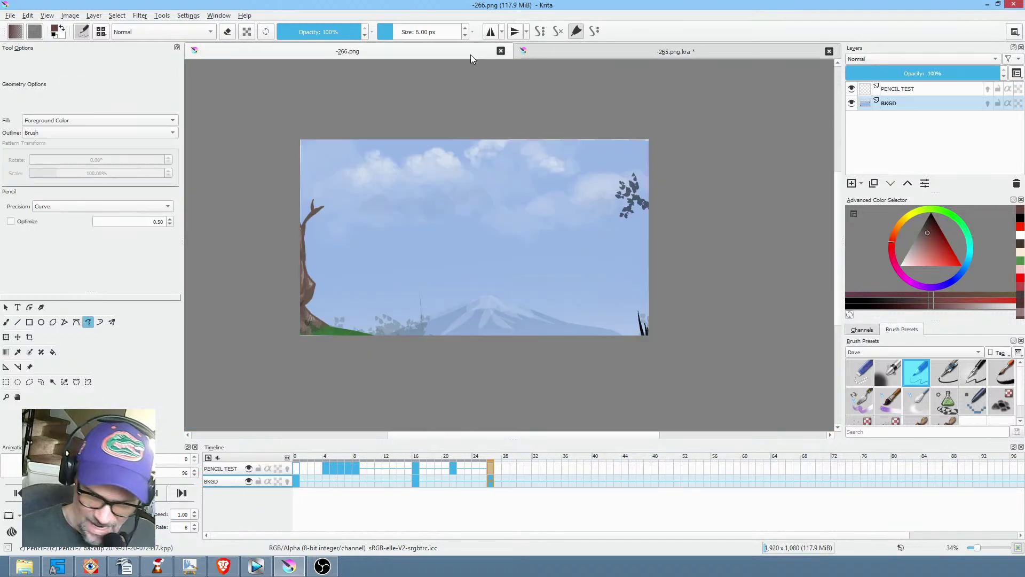
left_click(916, 103)
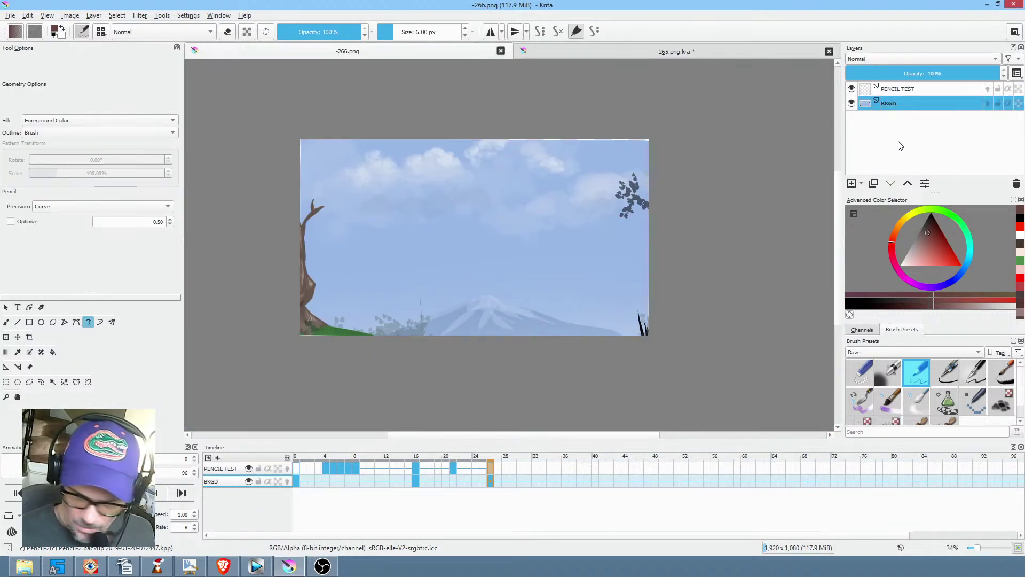
right_click(913, 104)
left_click(906, 176)
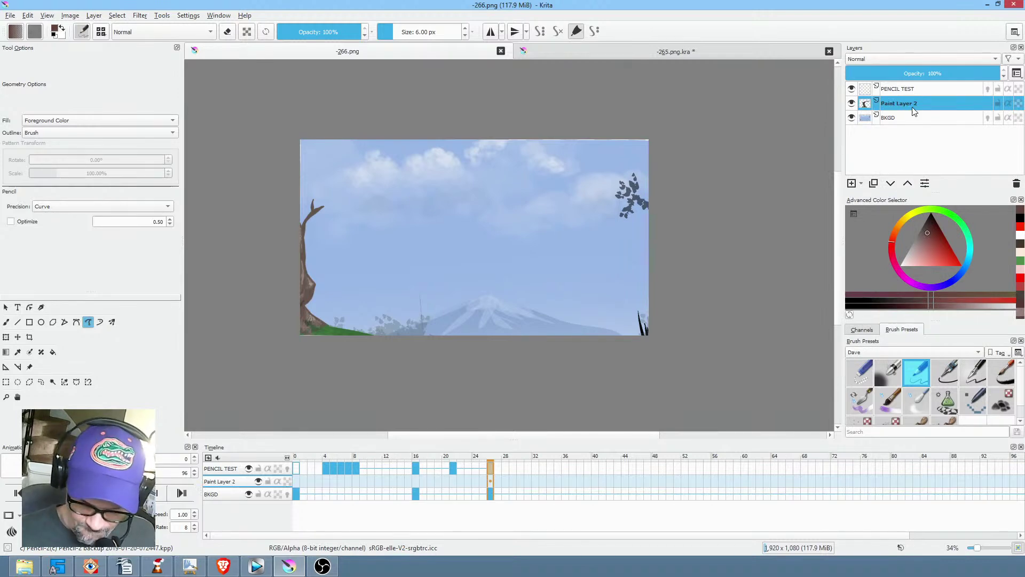
Compare the pasted tree at frames 0 and 26 and create a Paint Layer 2 keyframe at frame 0.
left_click(297, 481)
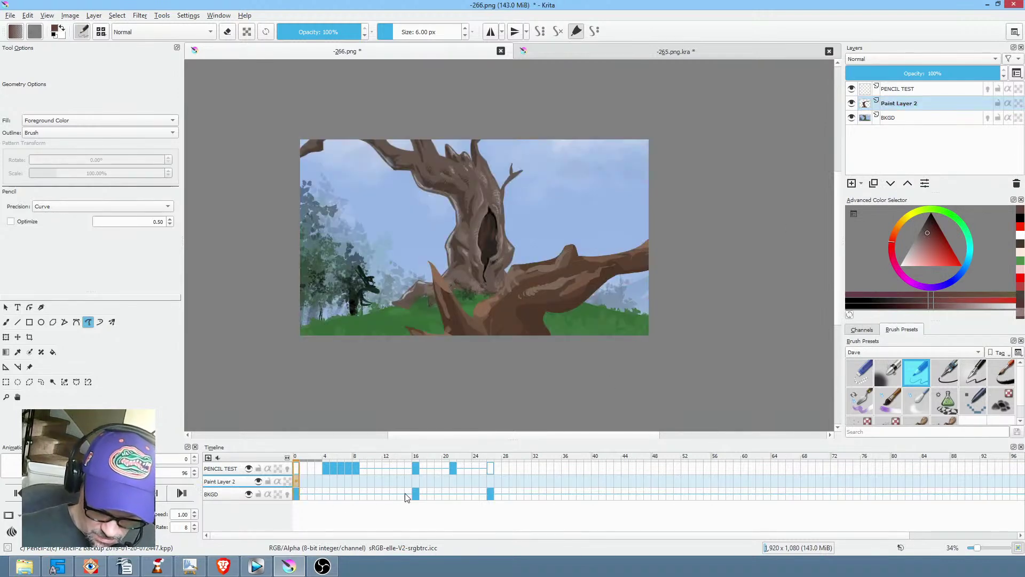
left_click(491, 481)
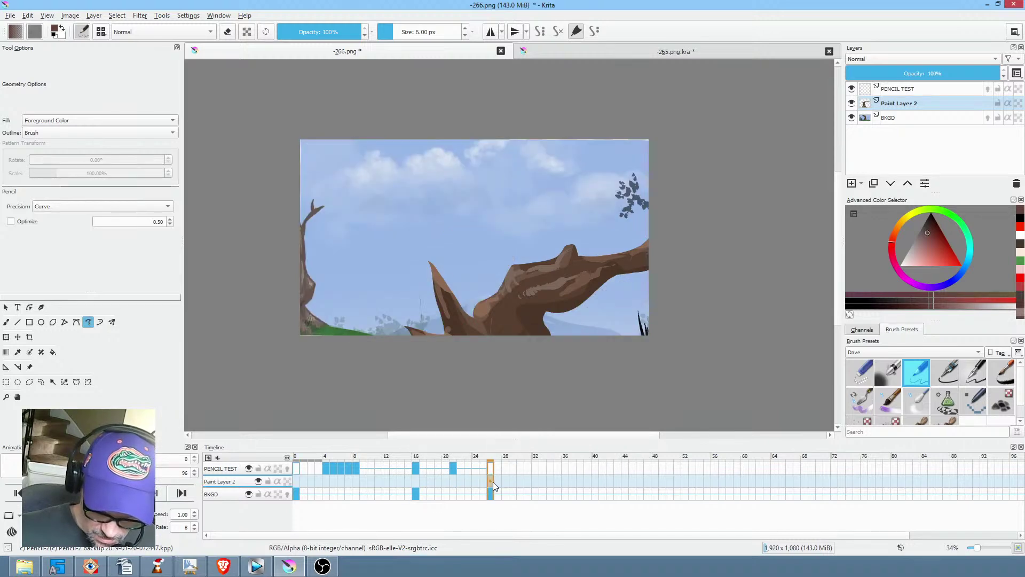
left_click(297, 481)
left_click(295, 484)
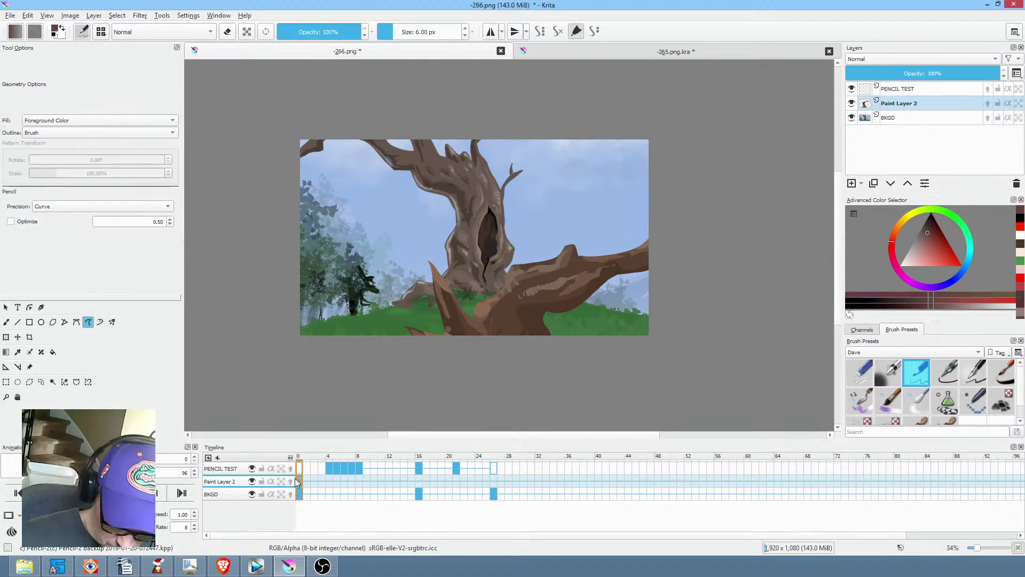
Move the Paint Layer 2 keyframe from frame 0 to frame 26 and roughly scale down and reposition the tree there.
mouse_move(294, 478)
left_mouse_down()
mouse_move(511, 462)
mouse_move(492, 479)
left_mouse_up()
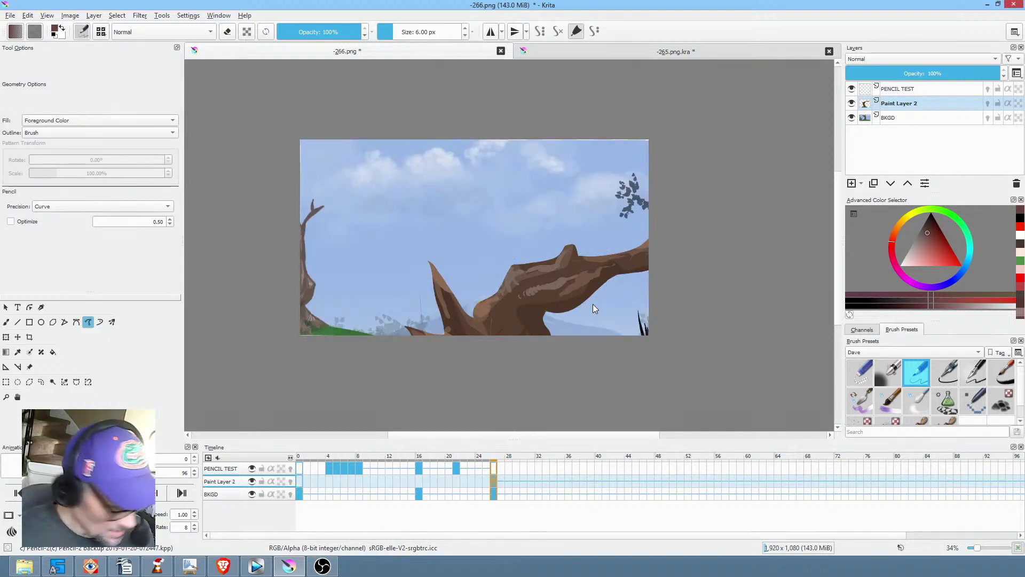
key("ctrl+t")
left_click_drag(668, 366, 539, 241)
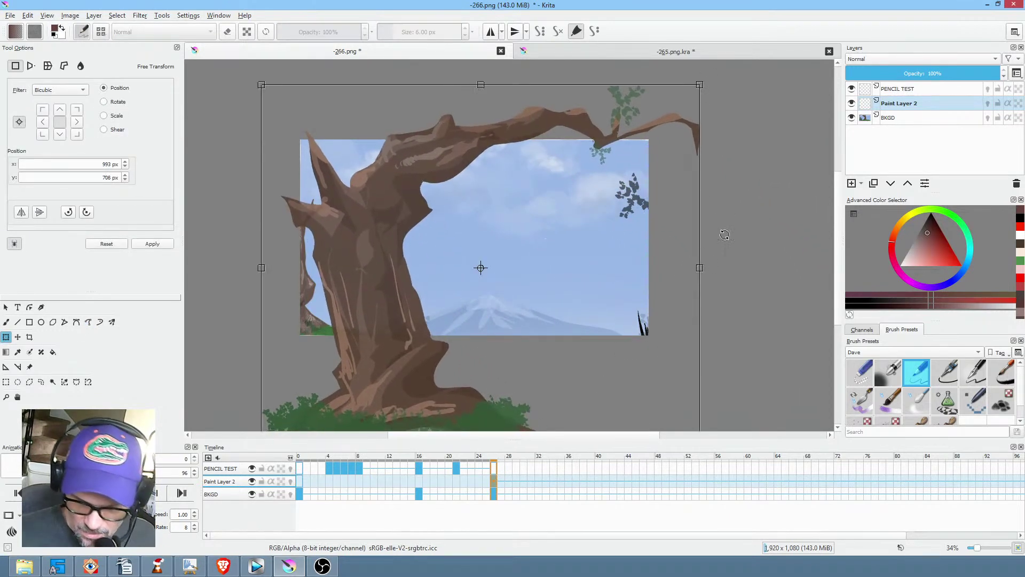
left_click_drag(700, 84, 652, 163)
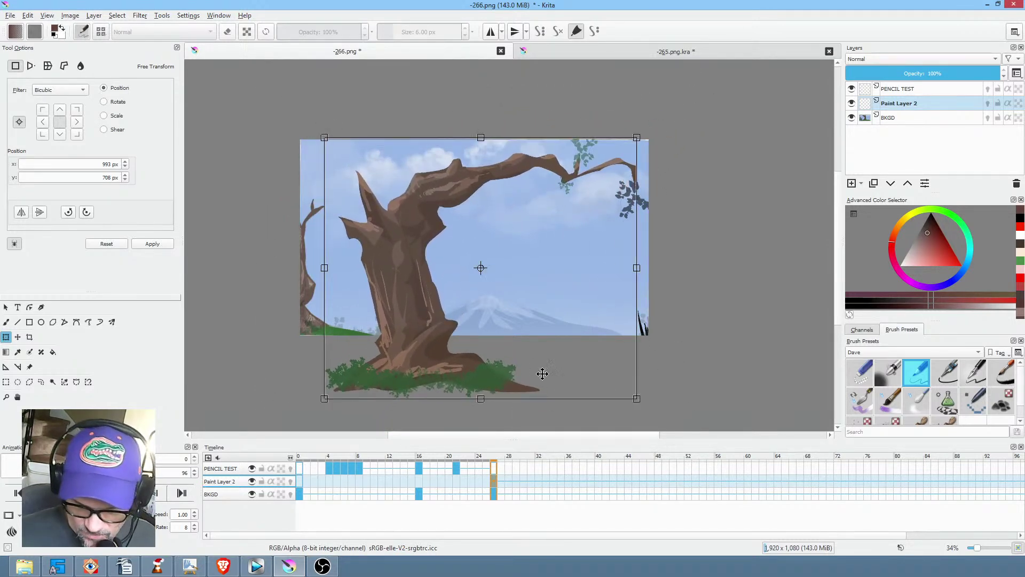
left_click_drag(524, 361, 491, 336)
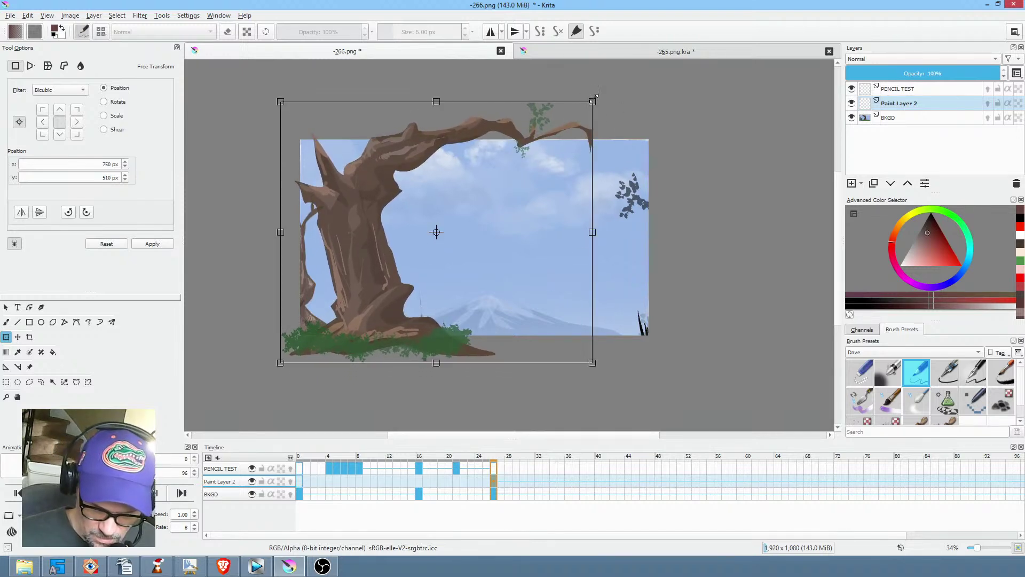
Shrink the tree further and set it near the canvas's left side at about 779, 604 px, its base crossing the lower edge.
left_click_drag(592, 102, 583, 109)
left_click_drag(497, 314, 500, 316)
left_click_drag(586, 110, 572, 133)
left_click_drag(474, 308, 474, 318)
left_click_drag(566, 141, 564, 145)
left_click_drag(476, 334, 480, 339)
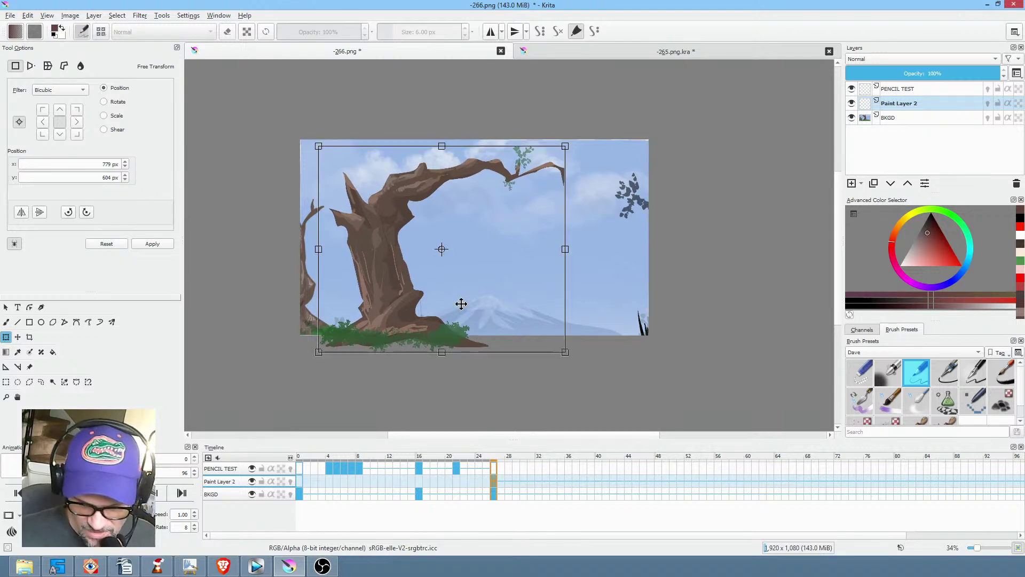
On the BKGD layer at frame 26, sample the sky blue and cover the old trunk at the left edge with a filled freehand shape.
left_click(917, 116)
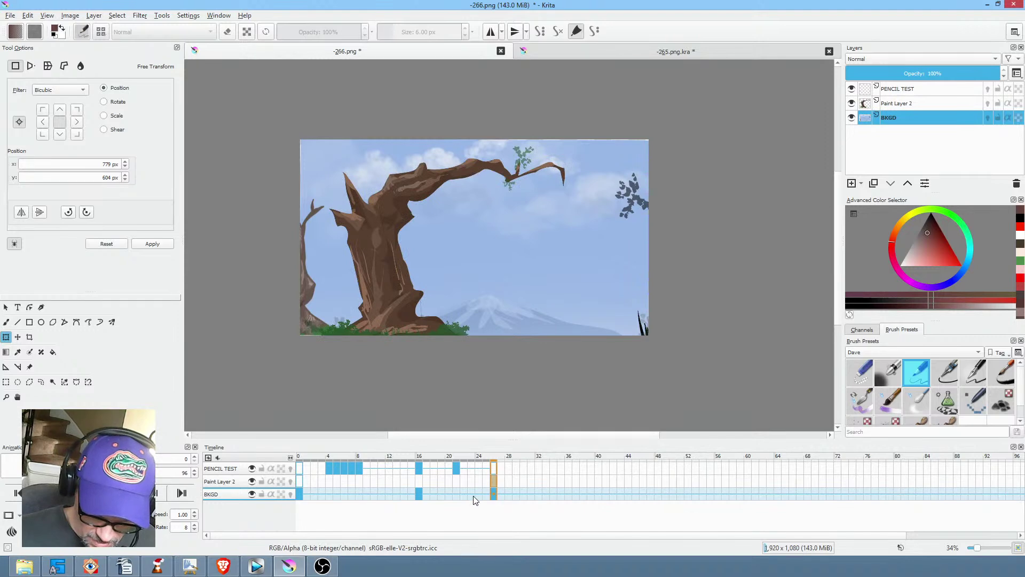
left_click(494, 495)
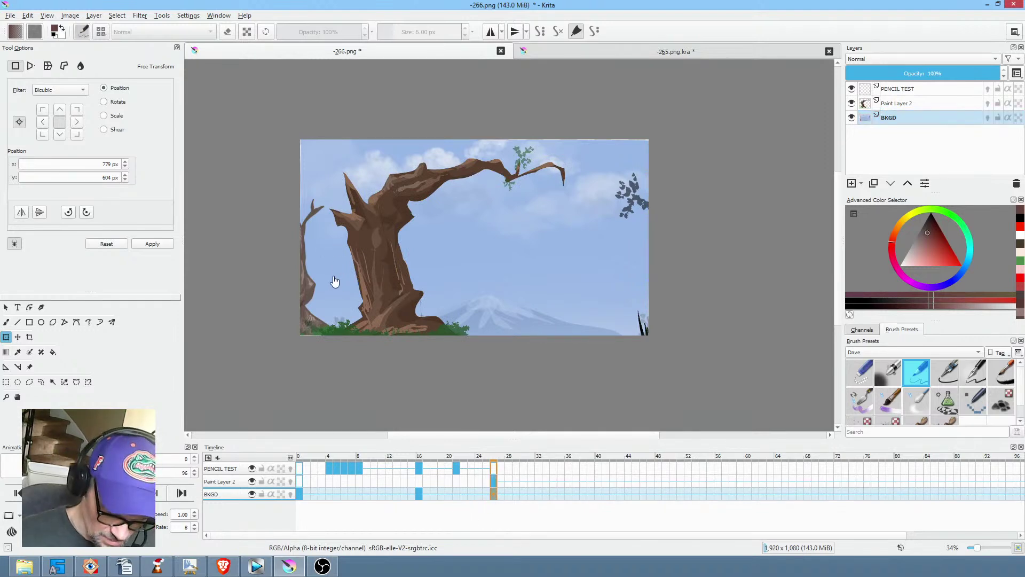
key("p")
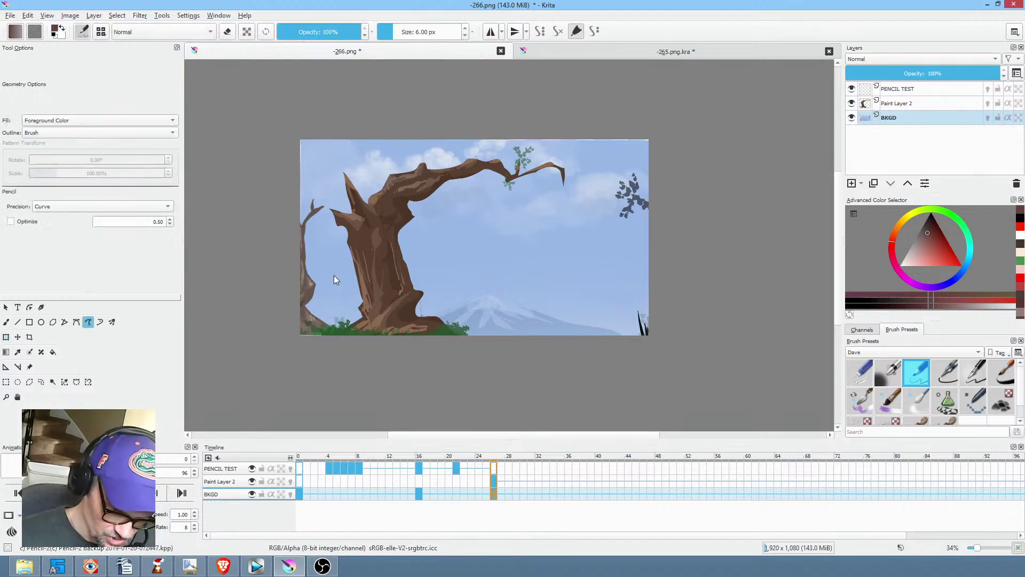
left_click(334, 274, "ctrl")
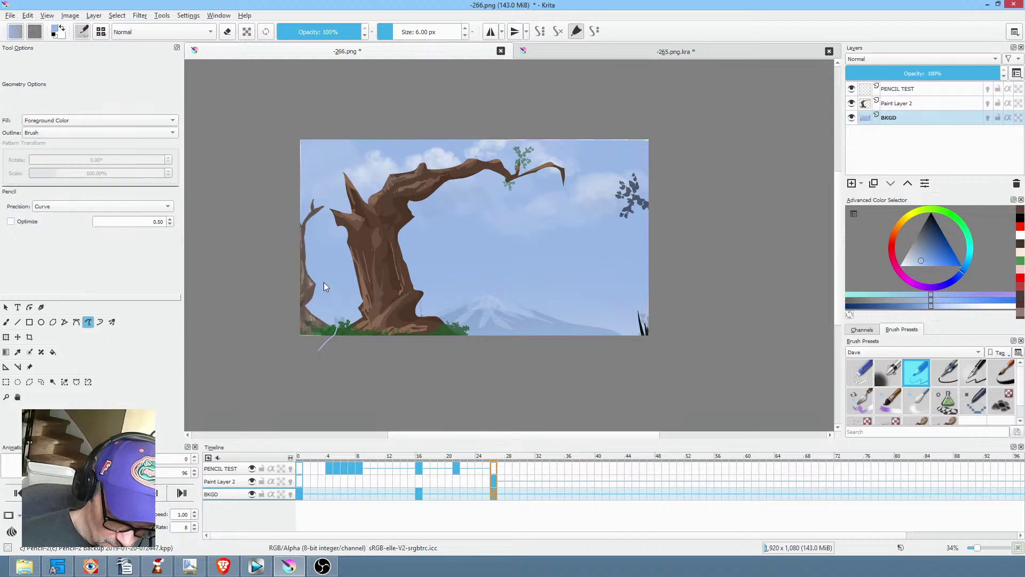
mouse_move(312, 189)
left_mouse_down()
mouse_move(291, 215)
mouse_move(266, 384)
left_mouse_up()
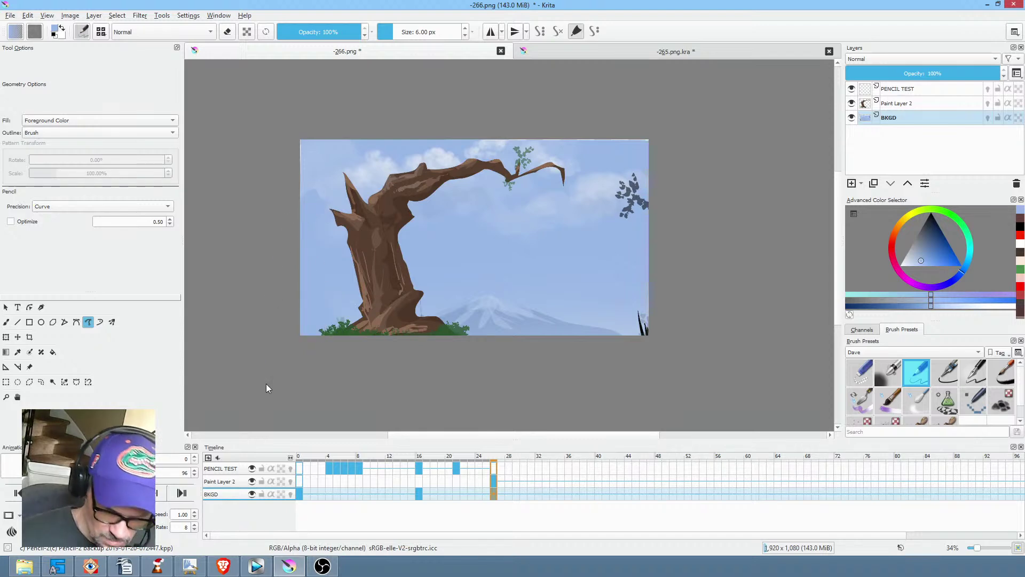
Blend the repainted sky and the area around the mountain using the Blender Blur brush enlarged to about 150 px.
left_click(916, 400)
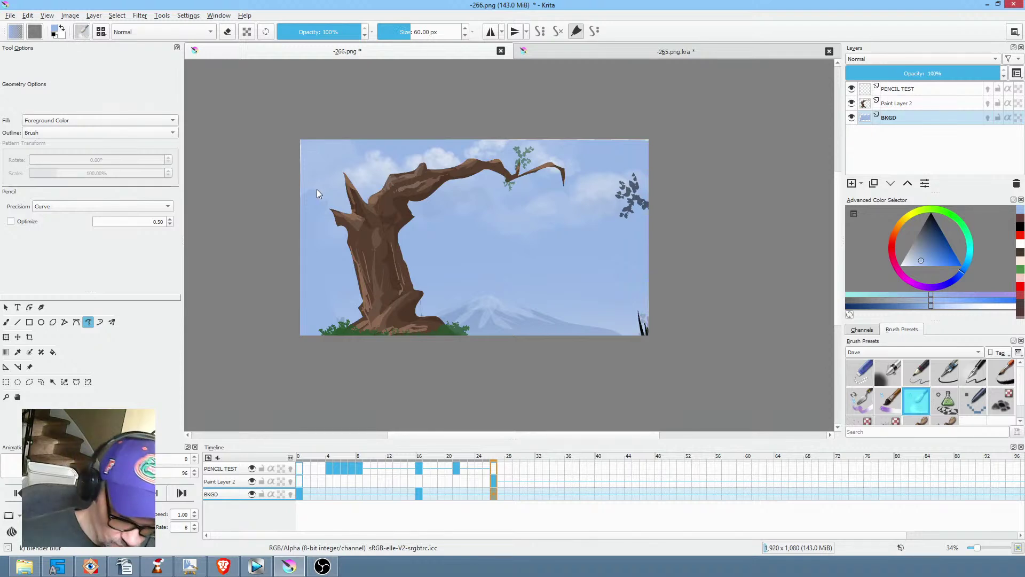
key("b")
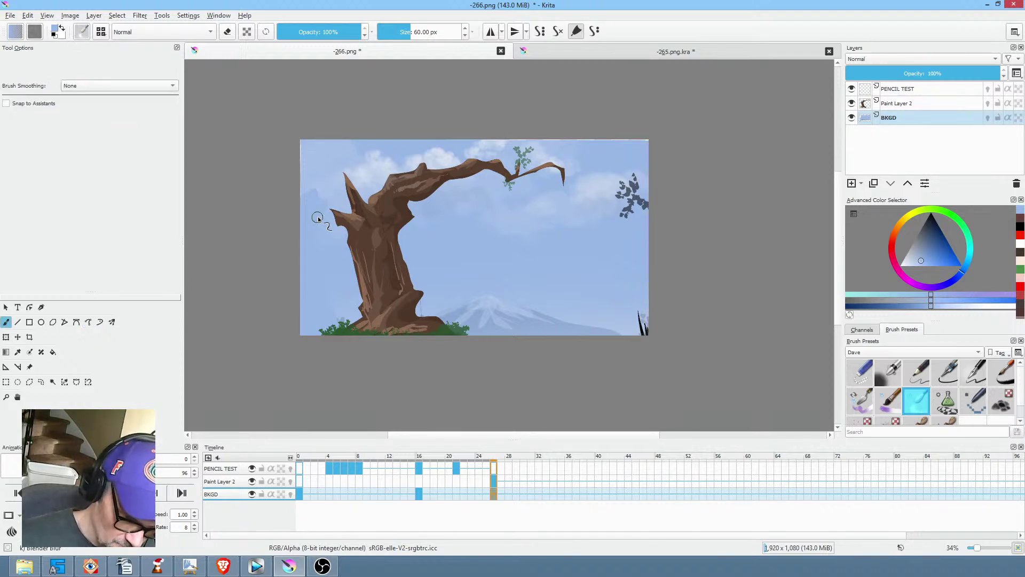
key("bracketright")
key("bracketright")
key("bracketright")
key("bracketright")
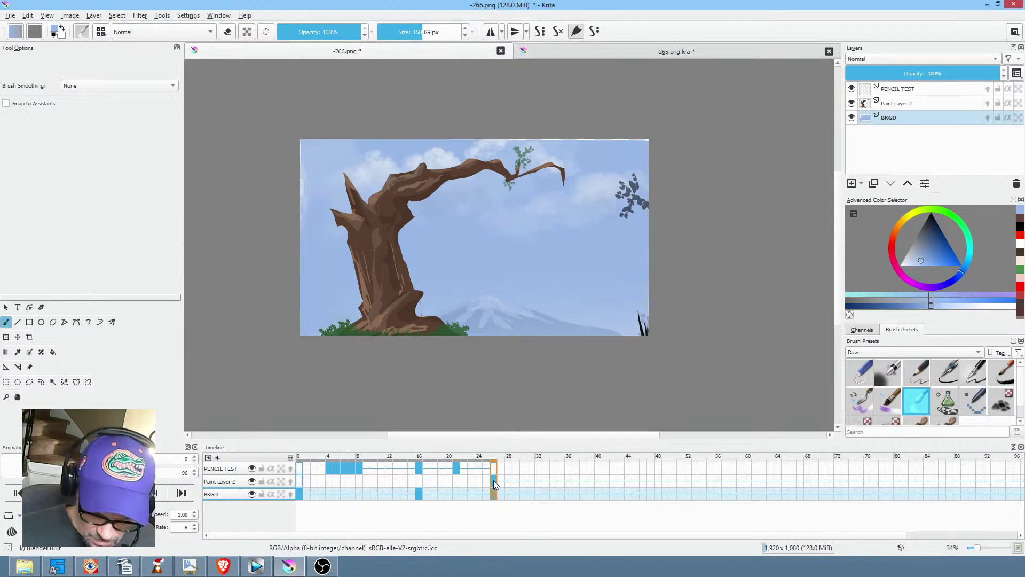
Rename Paint Layer 2 as TREE.
left_click(300, 482)
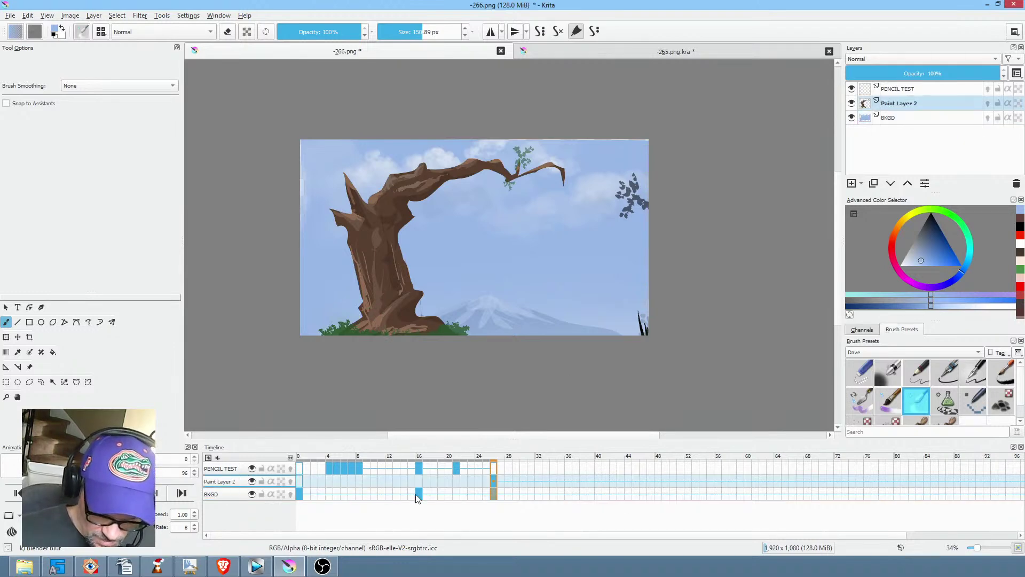
left_click(927, 103)
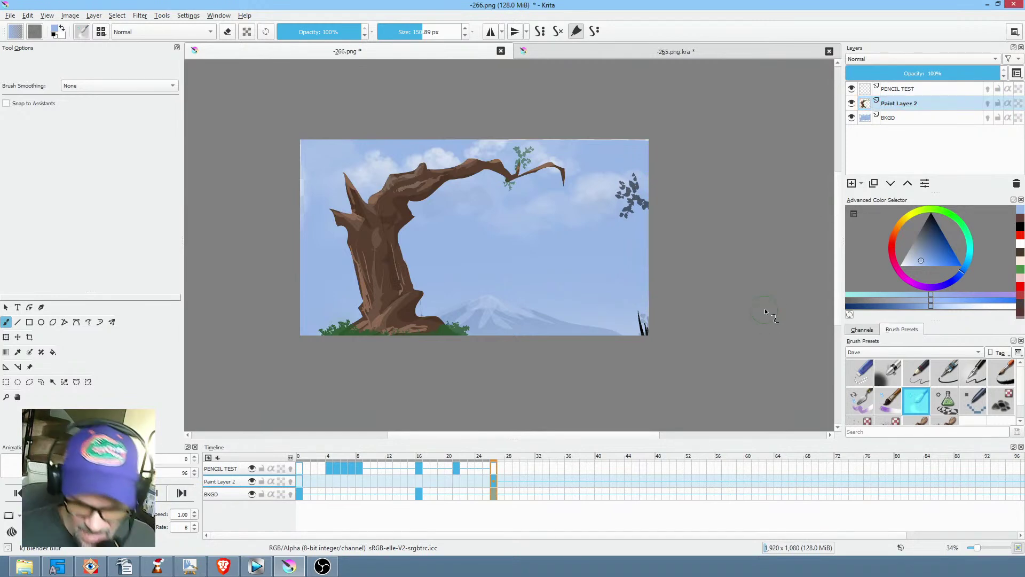
double_click(919, 103)
type("TREE")
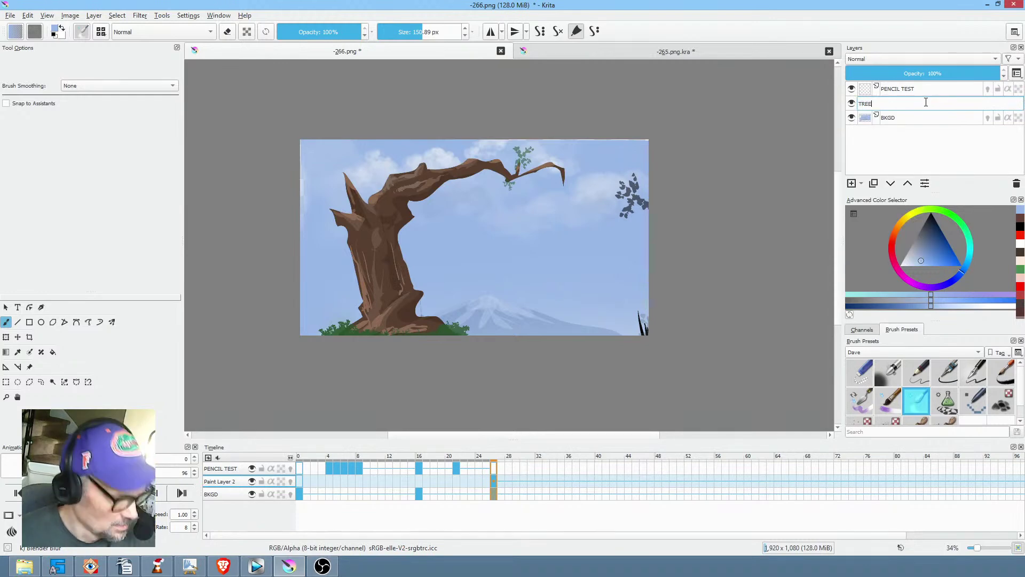
key("Return")
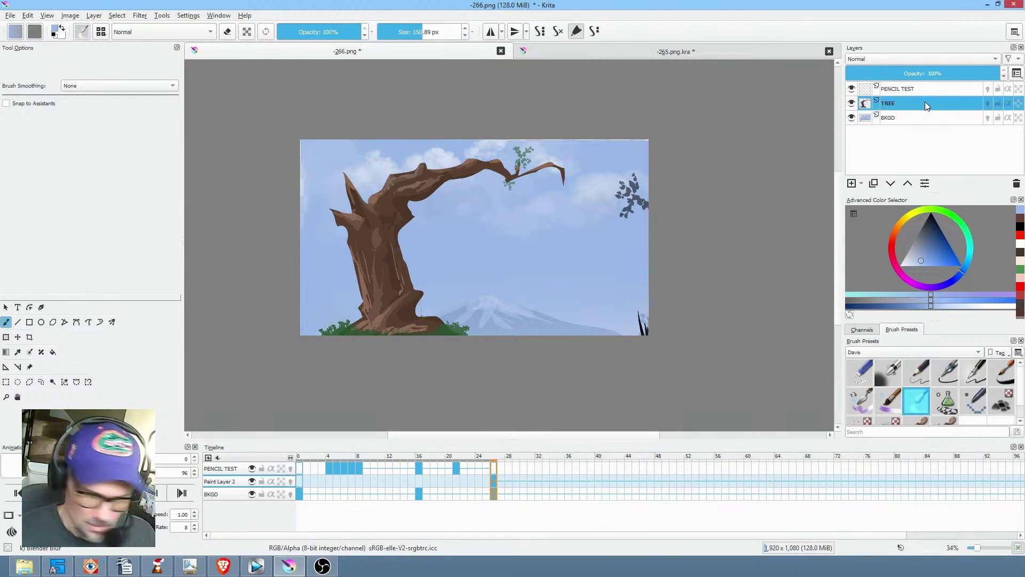
Transform the TREE layer at frame 26, shifting the tree slightly left and down to 709, 618 px.
left_click(494, 480)
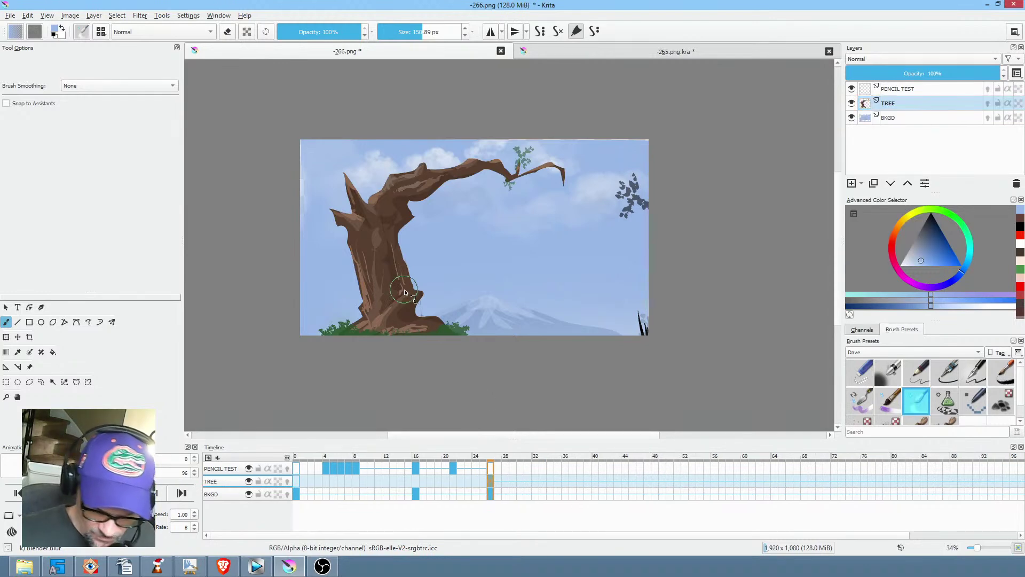
key("ctrl+t")
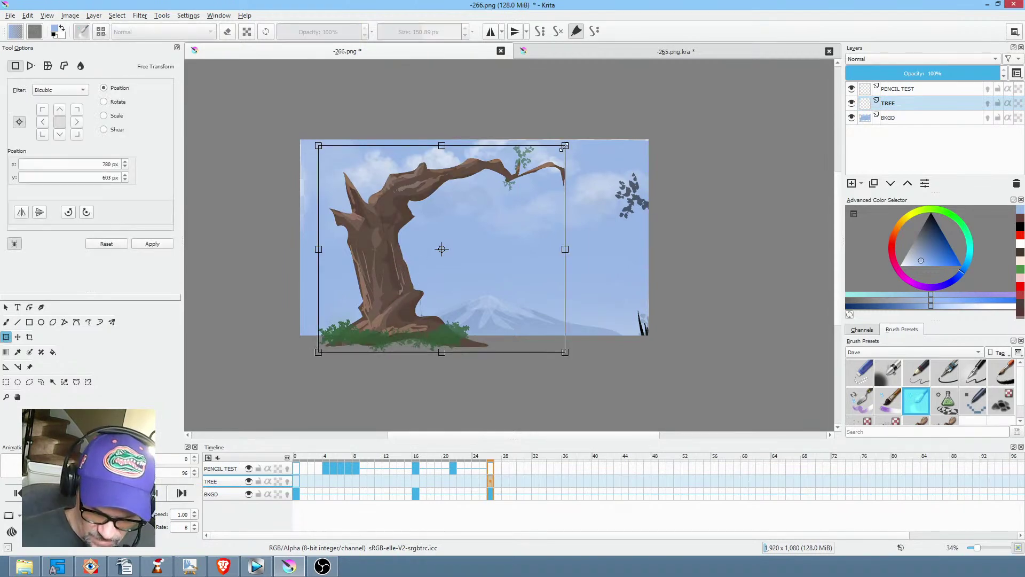
left_click_drag(477, 249, 464, 252)
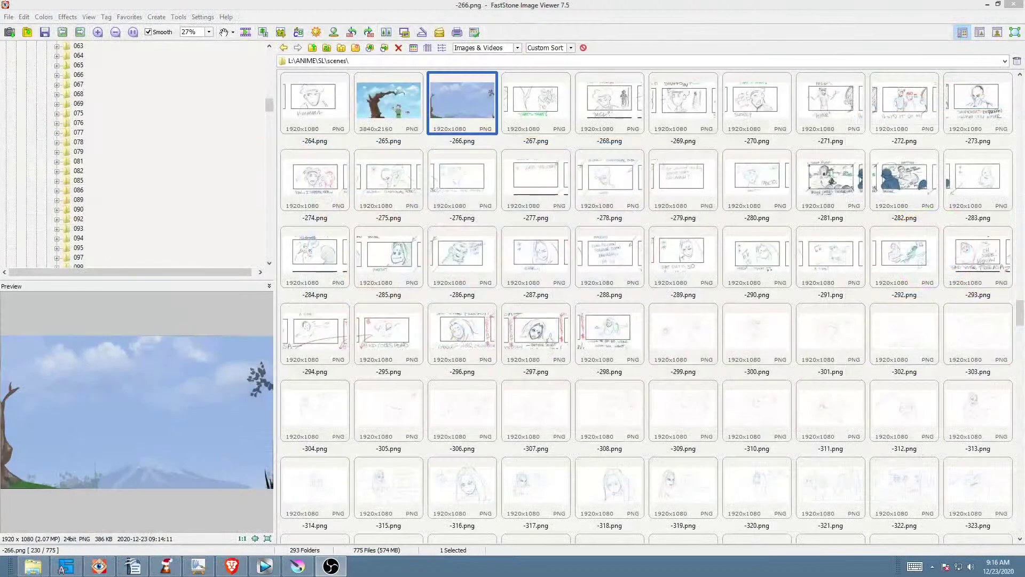
Examine the -267.png storyboard drawing in FastStone Image Viewer and return to Krita.
left_click(539, 103)
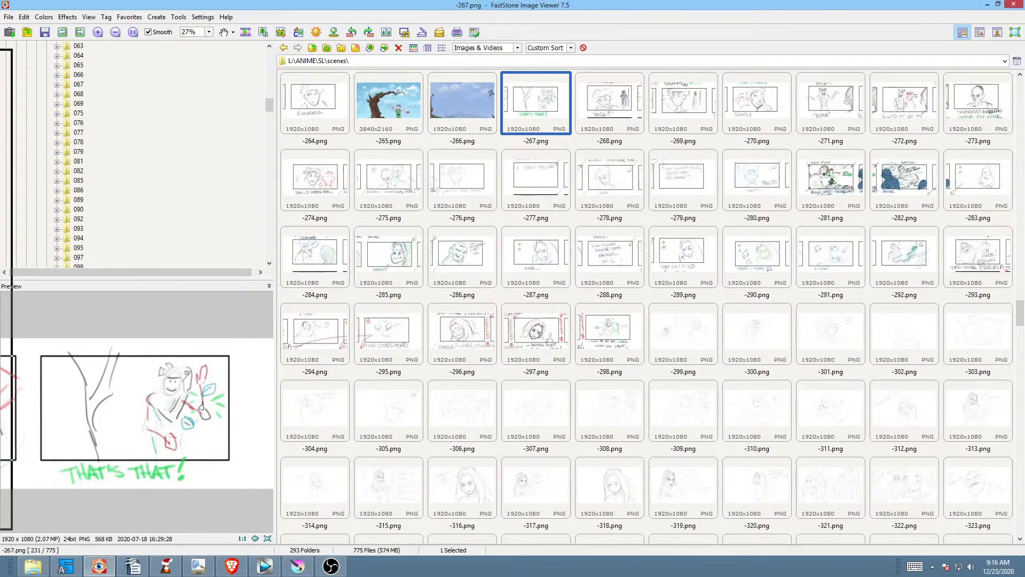
key("alt+Tab")
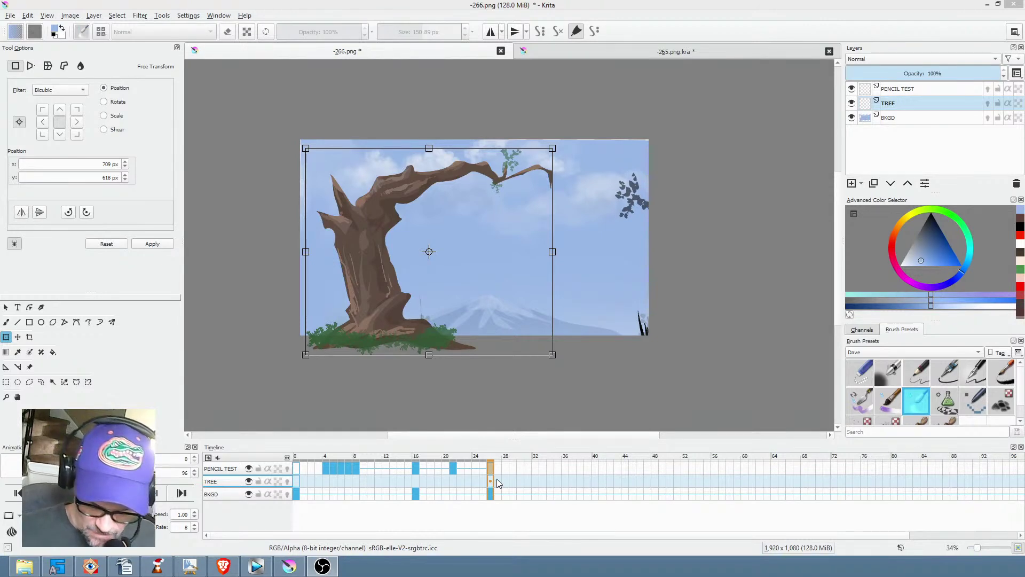
Apply the tree transform and sketch a small oval head beside the trunk with a near-black 6 px pencil brush.
left_click_drag(547, 251, 552, 224)
scroll(552, 224, "up", 5)
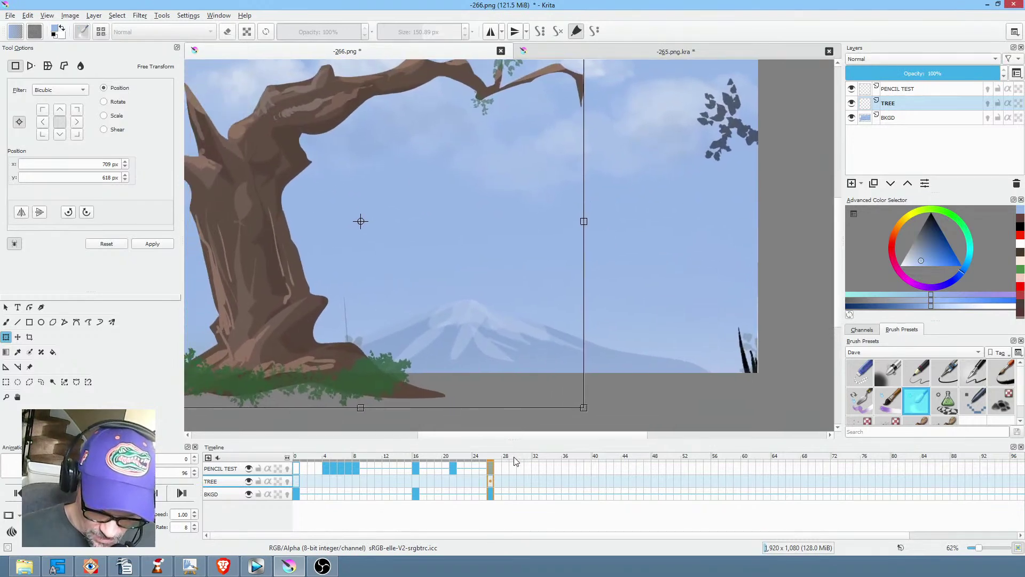
left_click(916, 372)
left_click(930, 223)
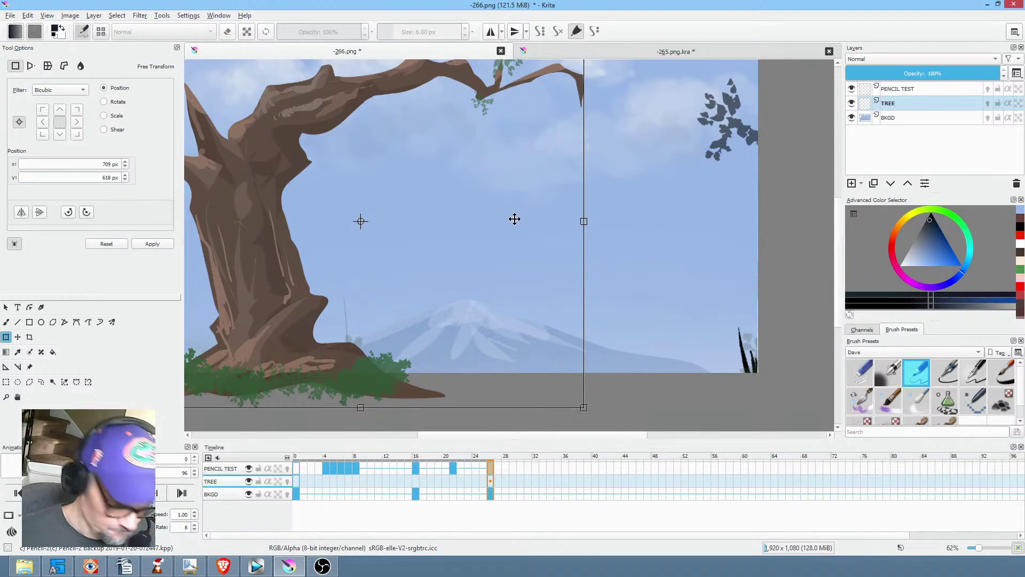
key("b")
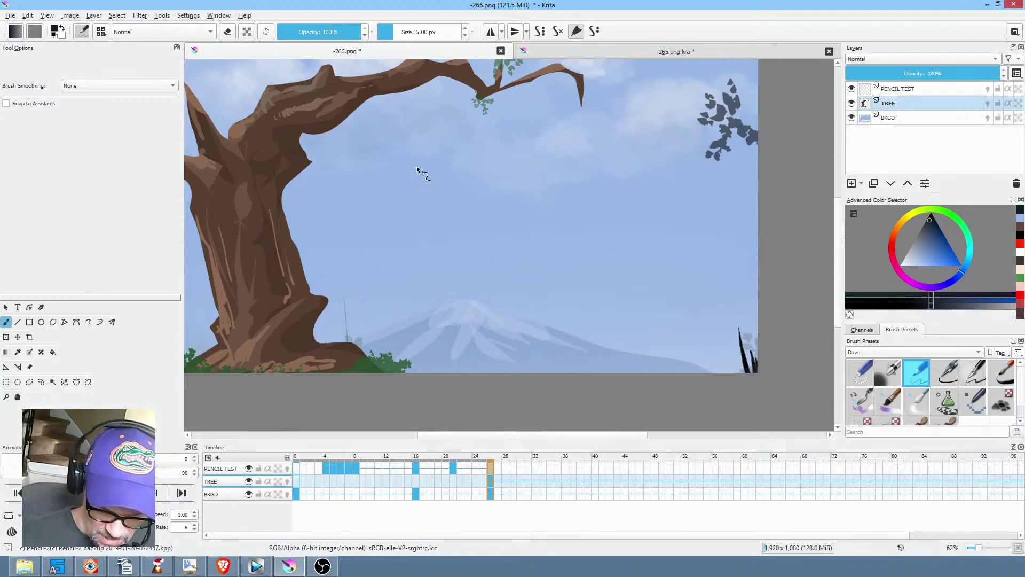
left_click_drag(420, 204, 401, 198)
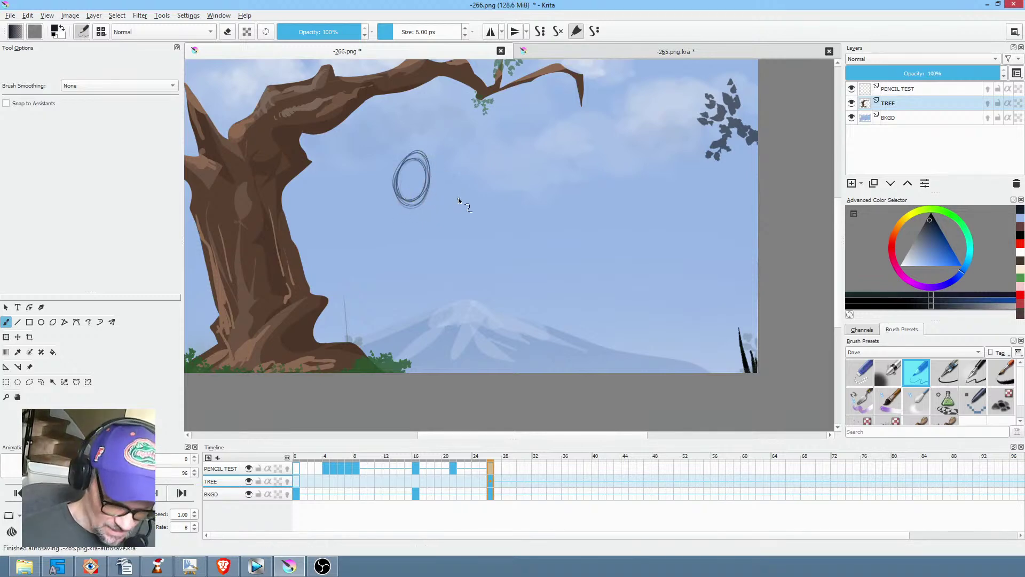
left_click_drag(430, 455, 489, 457)
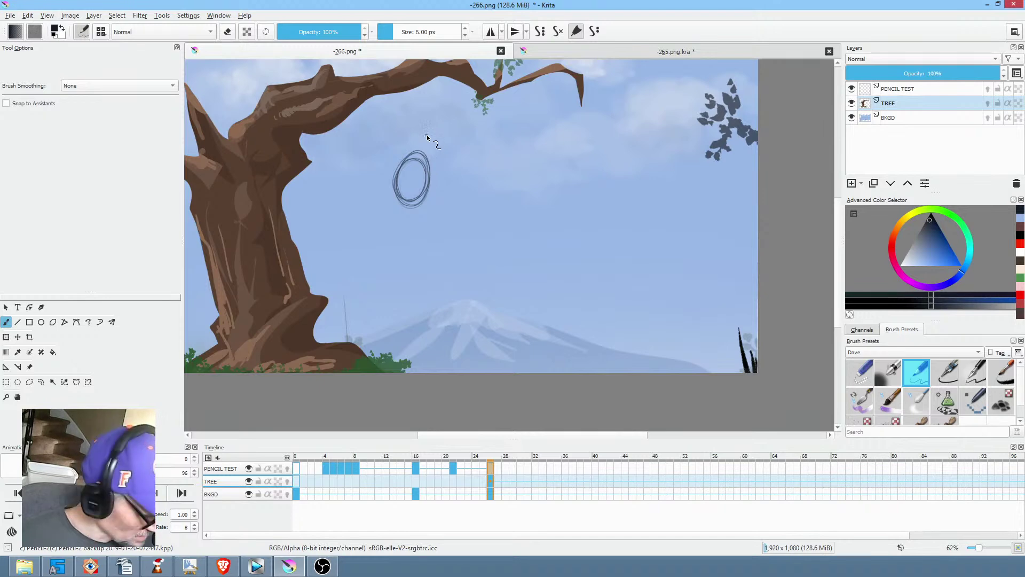
Select the oval head with a freehand outline, move it down and left to 786, 552 px, and deselect it.
mouse_move(421, 130)
left_mouse_down()
mouse_move(456, 181)
mouse_move(394, 213)
mouse_move(434, 202)
left_mouse_up()
key("ctrl+t")
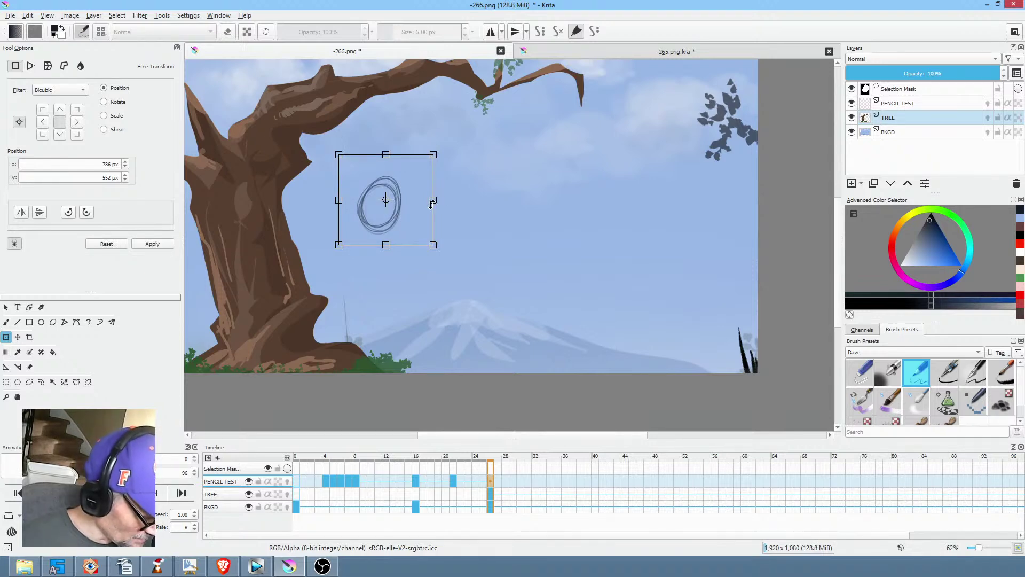
key("Return")
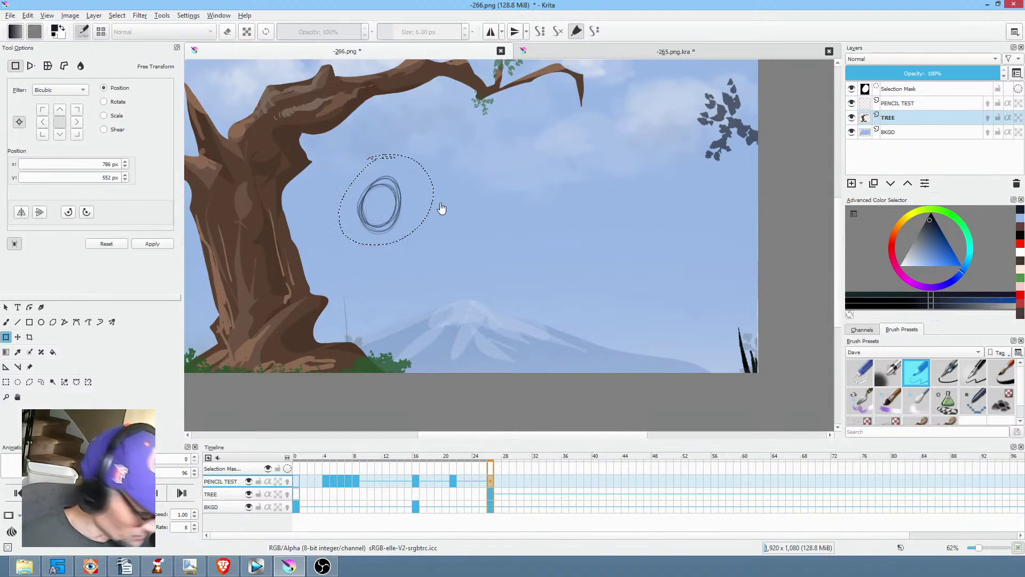
key("ctrl+shift+a")
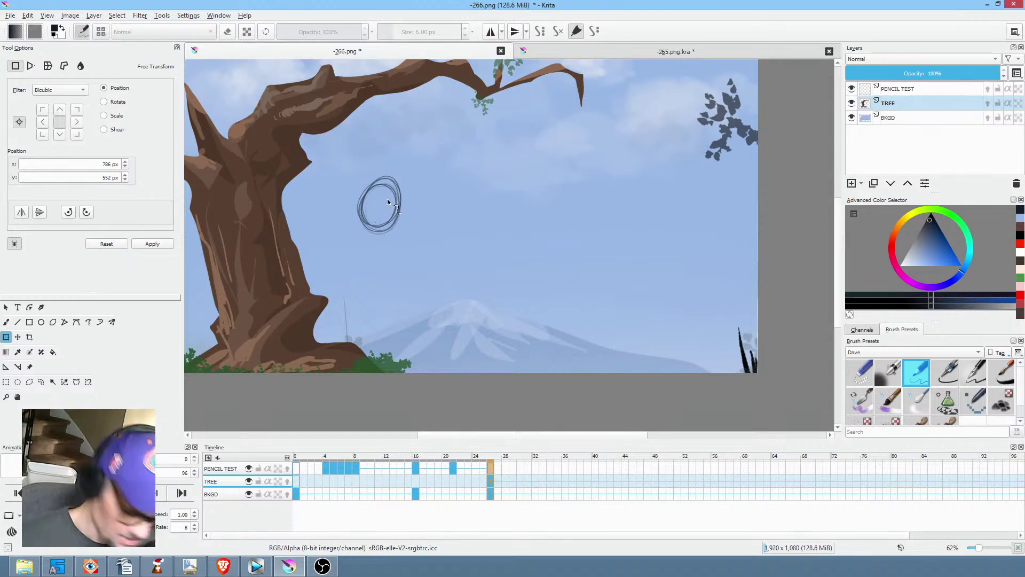
Sketch the chin, facial features, ears and hair around the oval head.
key("b")
left_click_drag(374, 183, 369, 239)
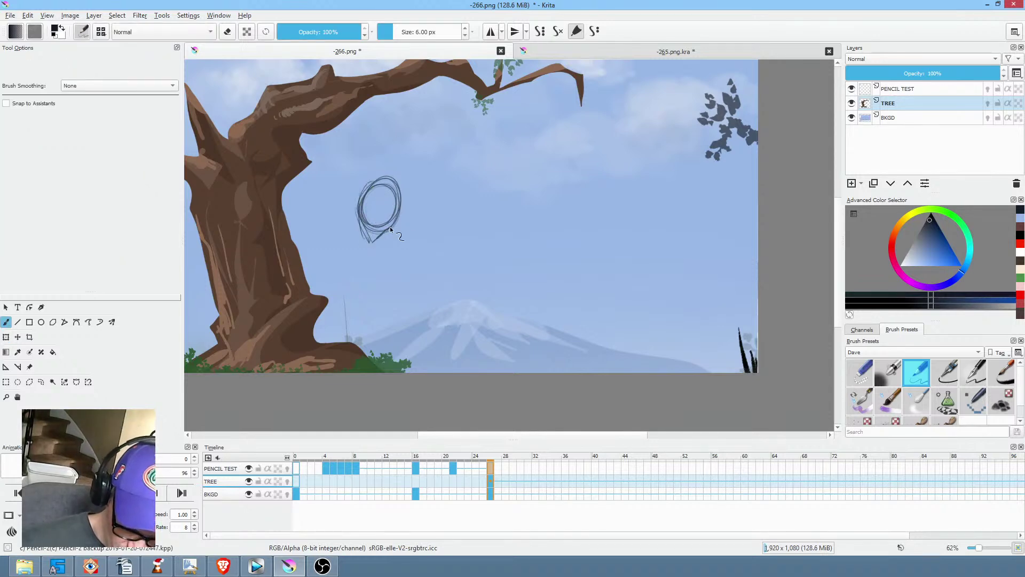
mouse_move(389, 196)
left_mouse_down()
mouse_move(362, 208)
mouse_move(398, 215)
mouse_move(377, 220)
left_mouse_up()
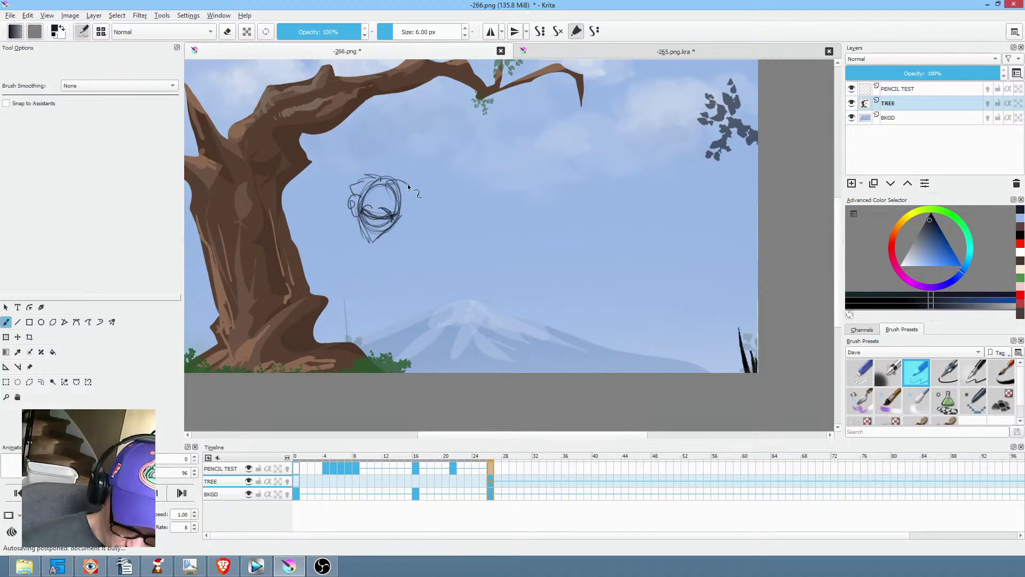
left_click_drag(408, 201, 391, 222)
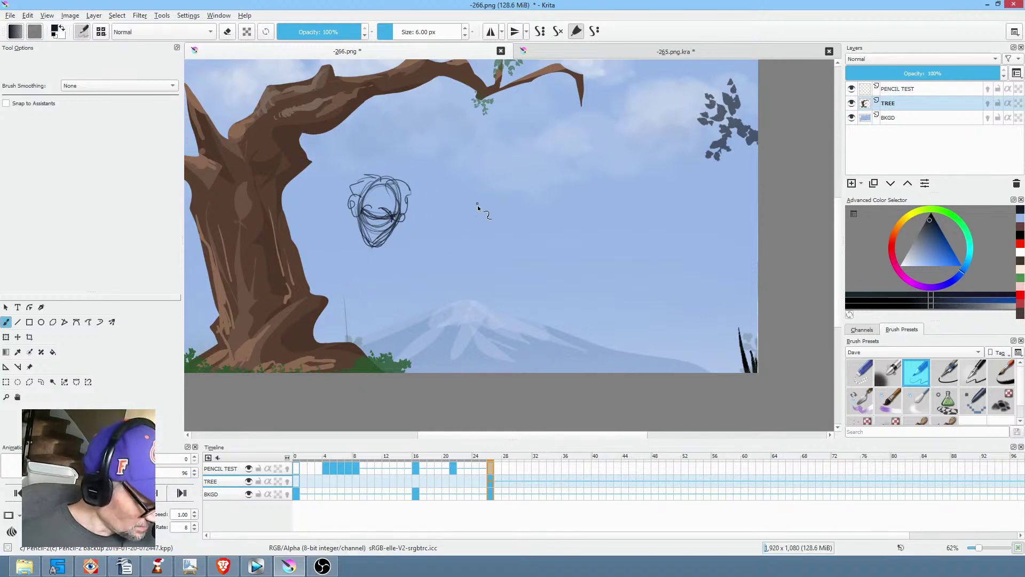
Cut the head sketch out of the TREE layer with a freehand outline selection and paste it as a new layer.
key("ctrl+t")
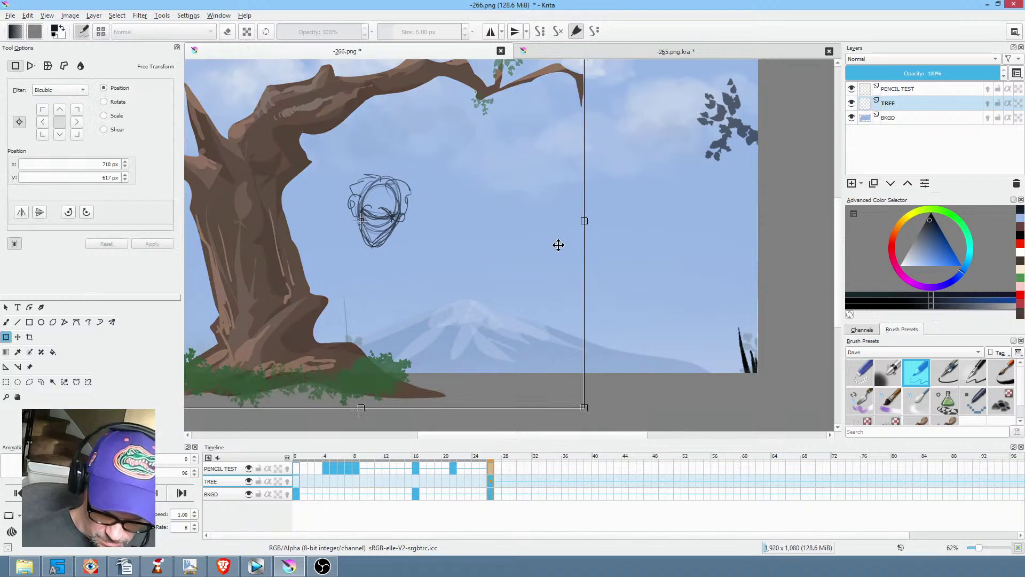
left_click(914, 101)
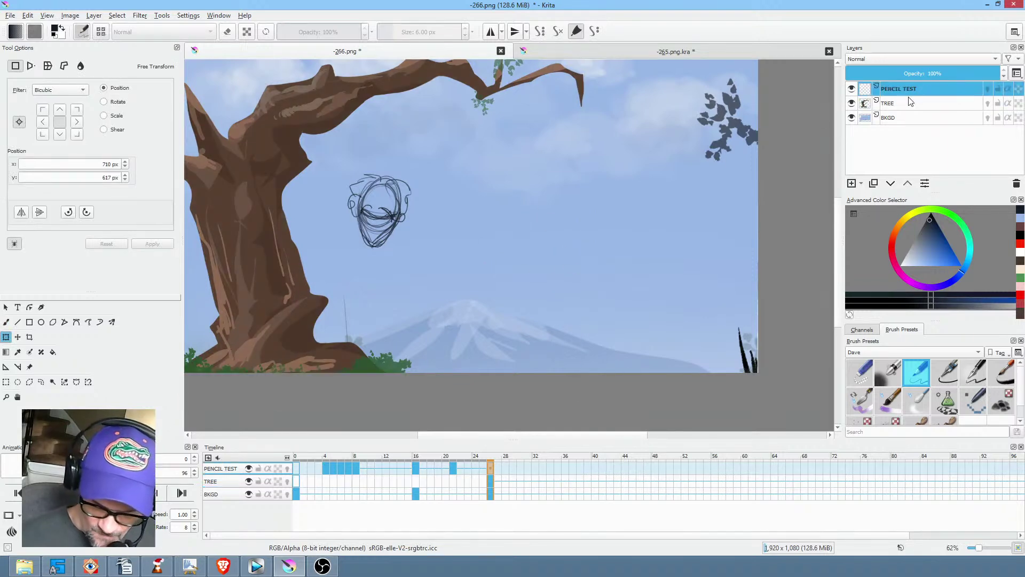
left_click(851, 103)
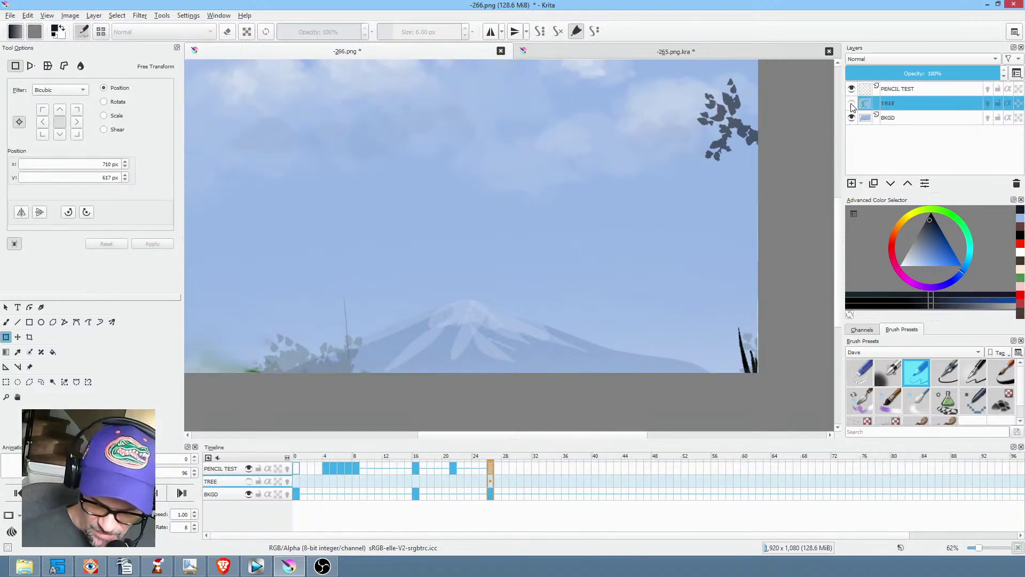
left_click(851, 103)
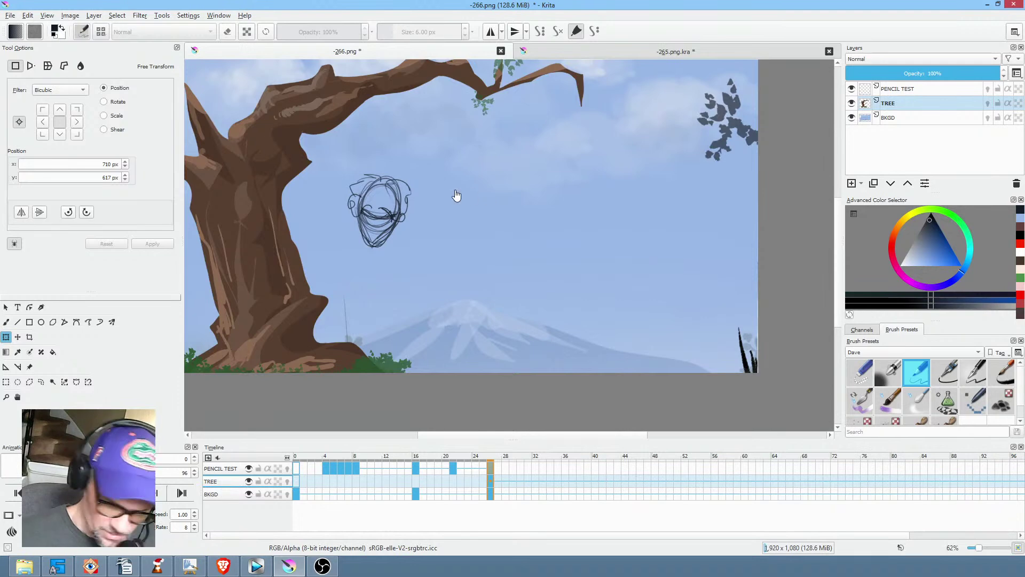
key("l")
mouse_move(402, 146)
left_mouse_down()
mouse_move(368, 281)
mouse_move(451, 174)
left_mouse_up()
key("Delete")
key("ctrl+v")
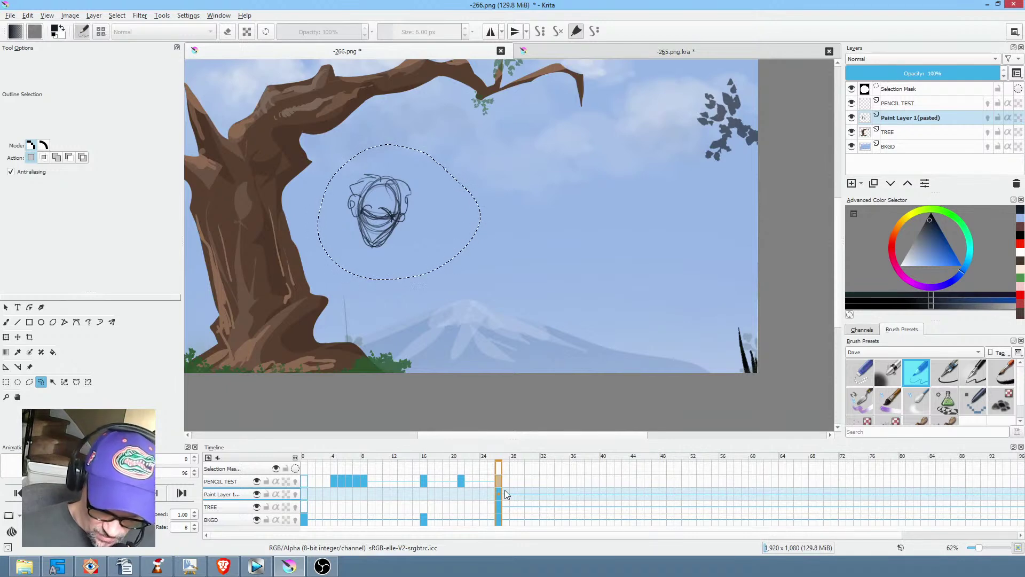
Move the pasted head's keyframe to the PENCIL TEST layer at frame 26 and delete the leftover Paint Layer 1 (pasted).
mouse_move(498, 495)
left_mouse_down()
mouse_move(510, 482)
mouse_move(497, 478)
left_mouse_up()
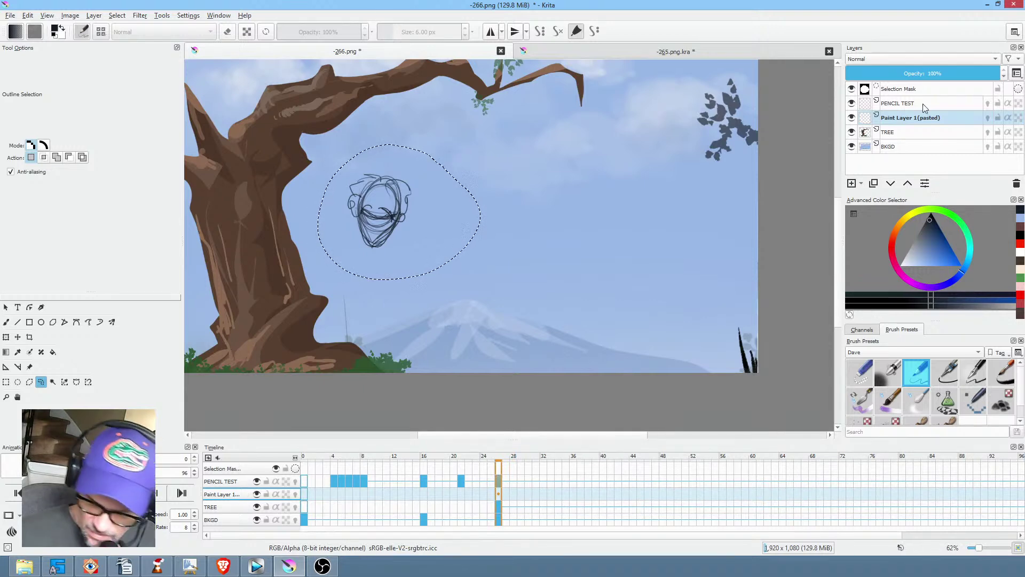
left_click(959, 118)
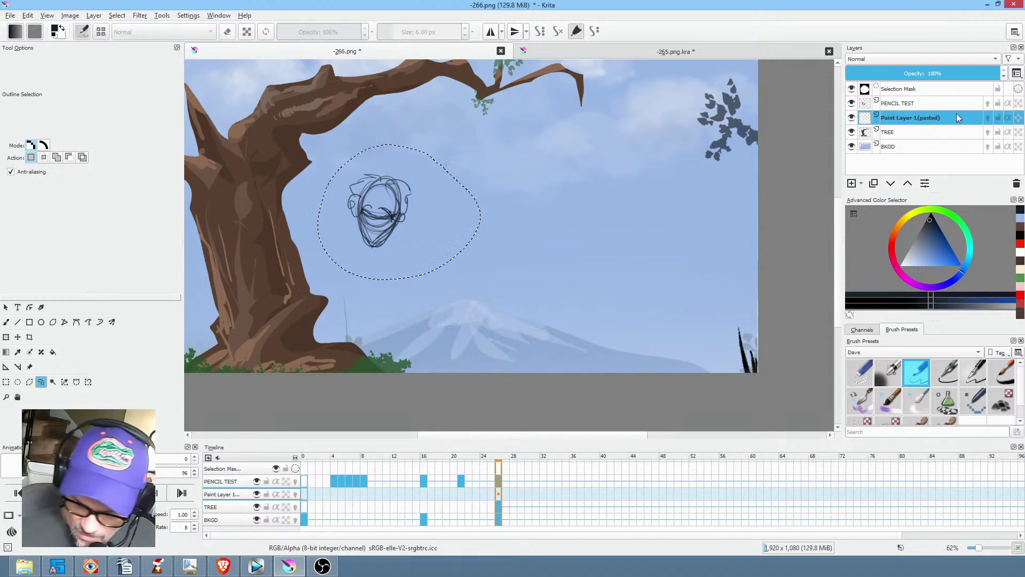
left_click(1015, 184)
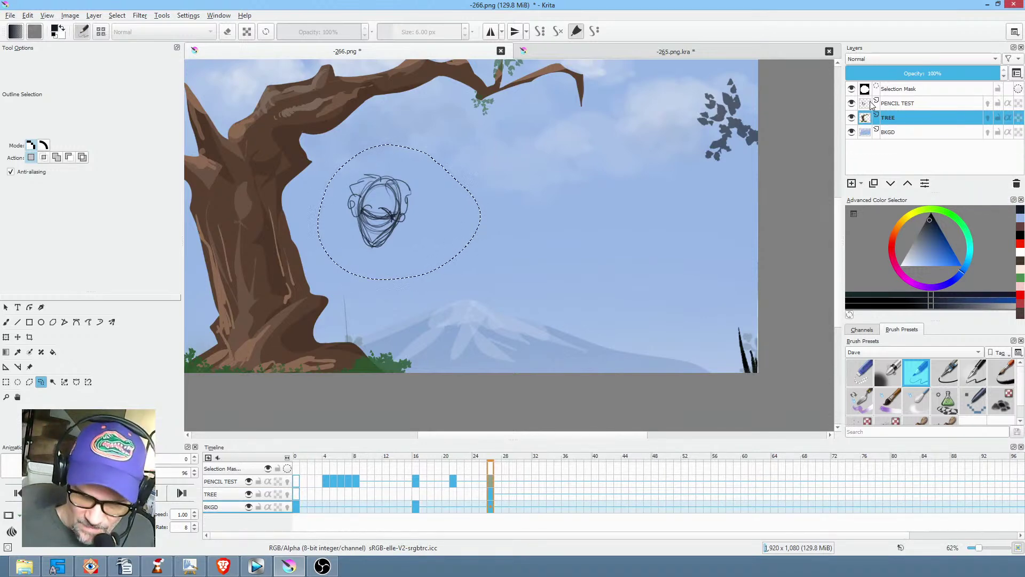
left_click(851, 104)
left_click(851, 103)
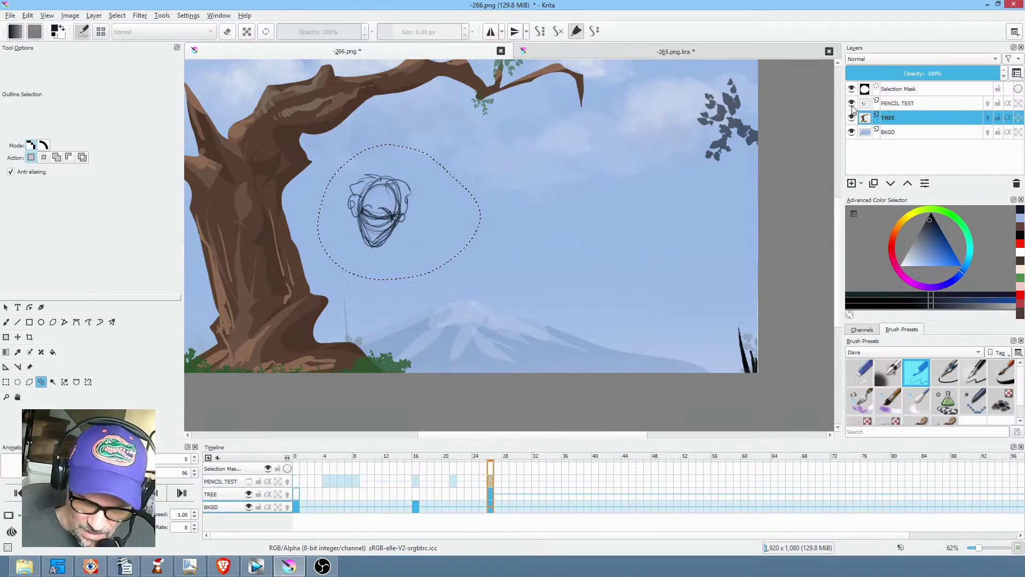
On PENCIL TEST frame 26, tilt the selected head, shrink it slightly, place it near the trunk at 659, 556 px, and deselect it.
left_click(902, 103)
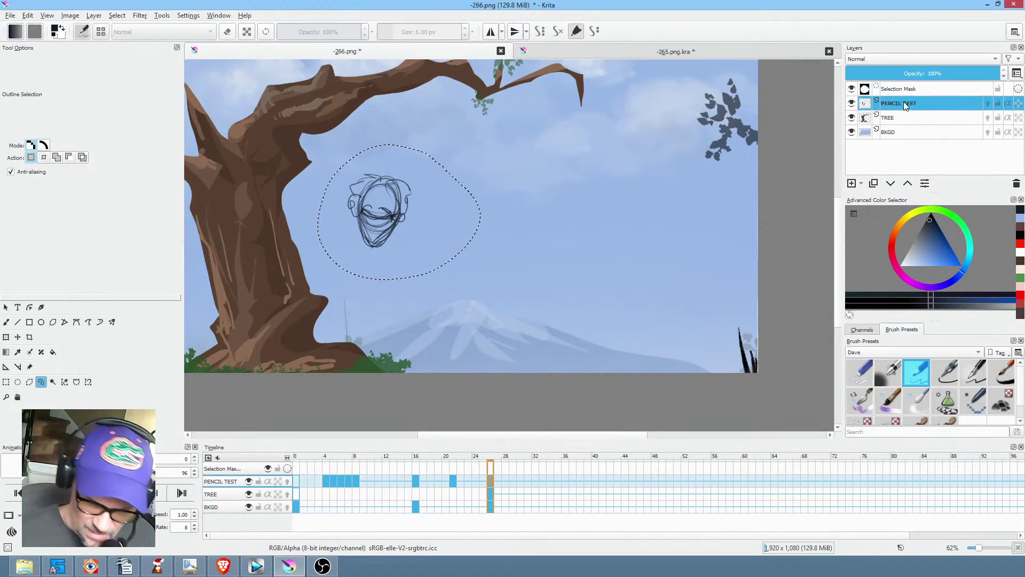
left_click(491, 481)
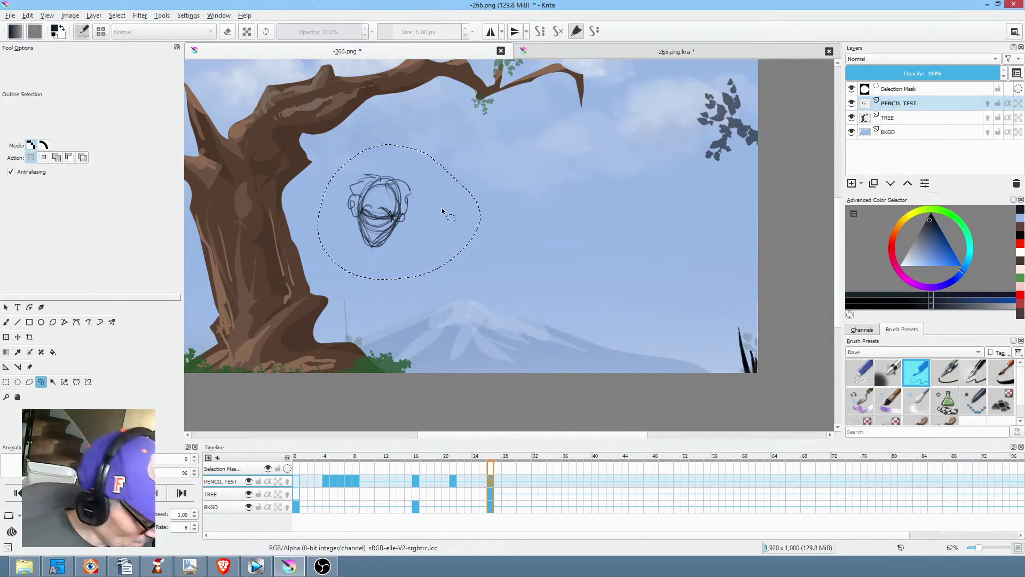
key("ctrl+t")
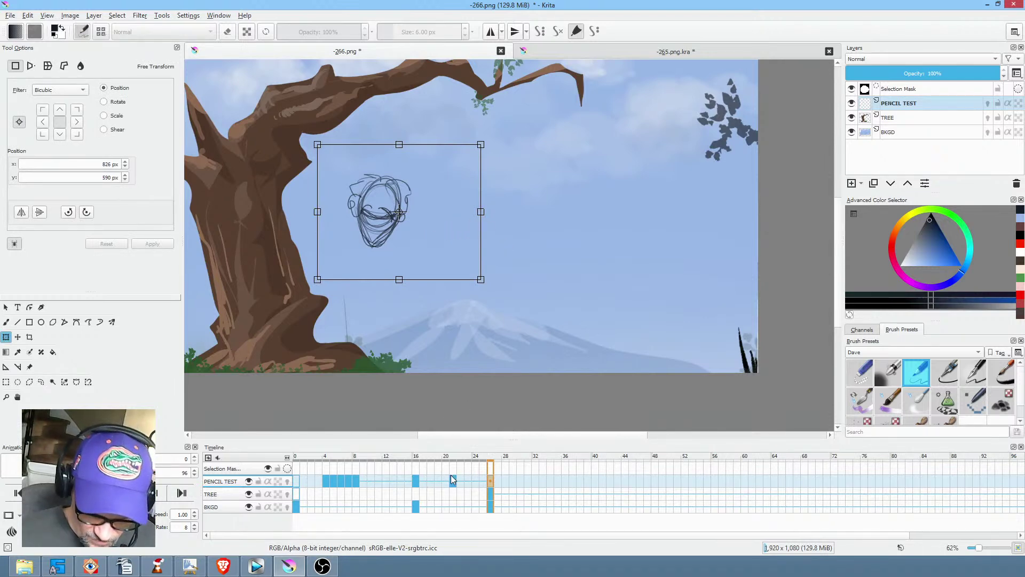
left_click(451, 478)
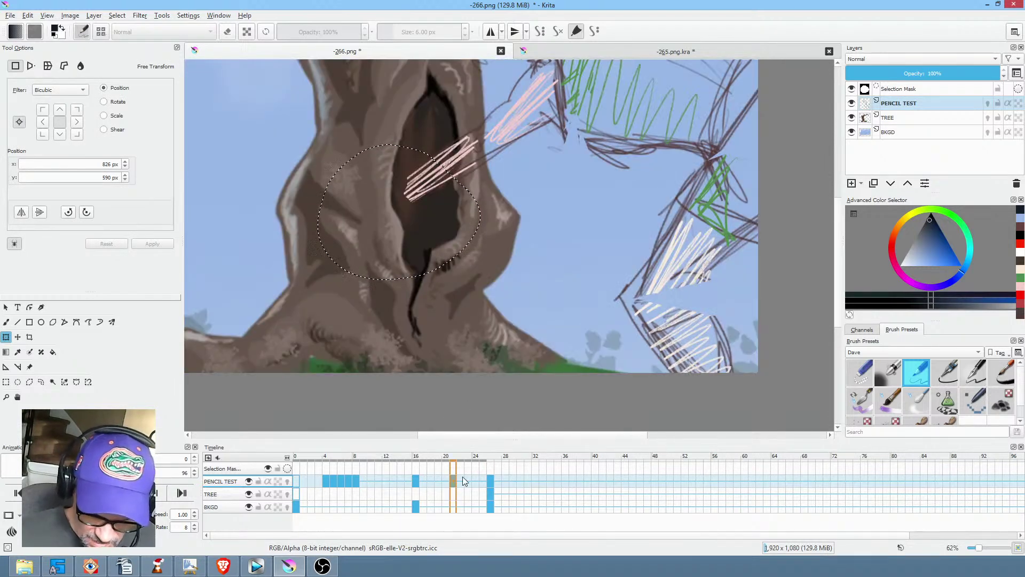
left_click(490, 480)
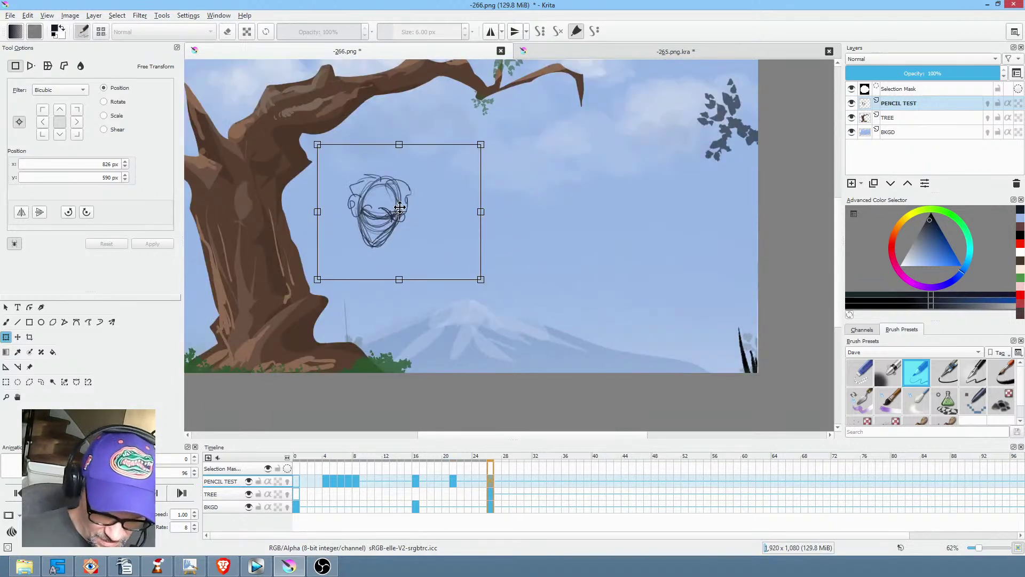
left_click_drag(517, 251, 502, 193)
mouse_move(410, 229)
left_mouse_down()
mouse_move(354, 211)
mouse_move(375, 228)
left_mouse_up()
left_click_drag(457, 215, 445, 214)
left_click_drag(386, 217, 389, 213)
mouse_move(455, 261)
left_mouse_down()
mouse_move(543, 270)
mouse_move(513, 316)
mouse_move(521, 304)
left_mouse_up()
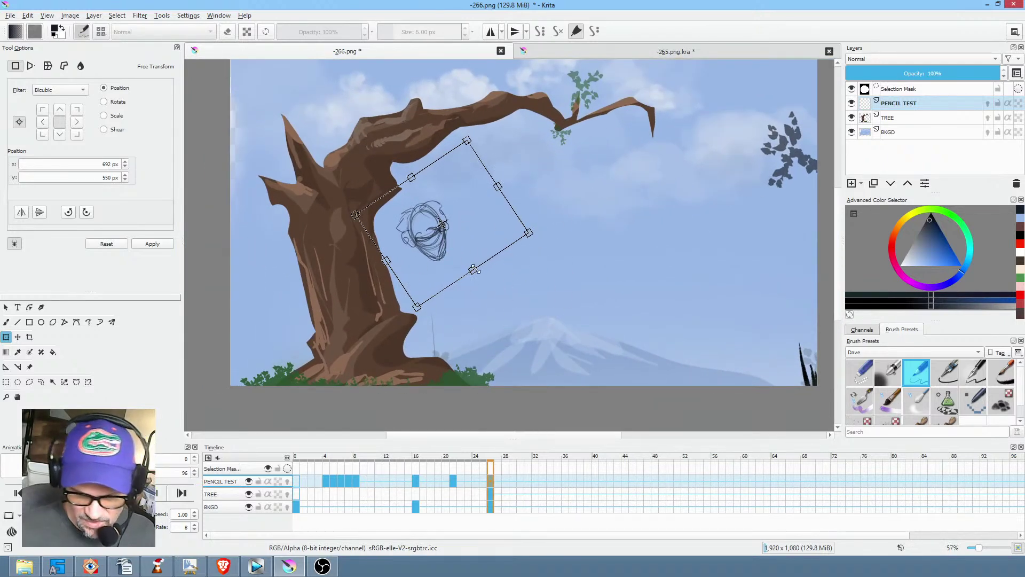
mouse_move(529, 234)
left_mouse_down()
mouse_move(530, 224)
mouse_move(468, 240)
left_mouse_up()
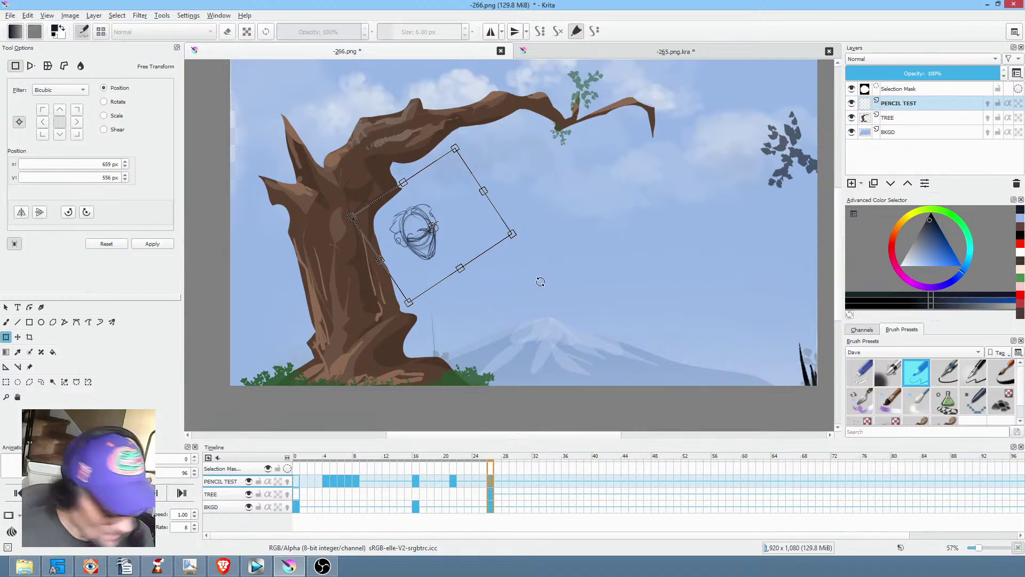
key("Return")
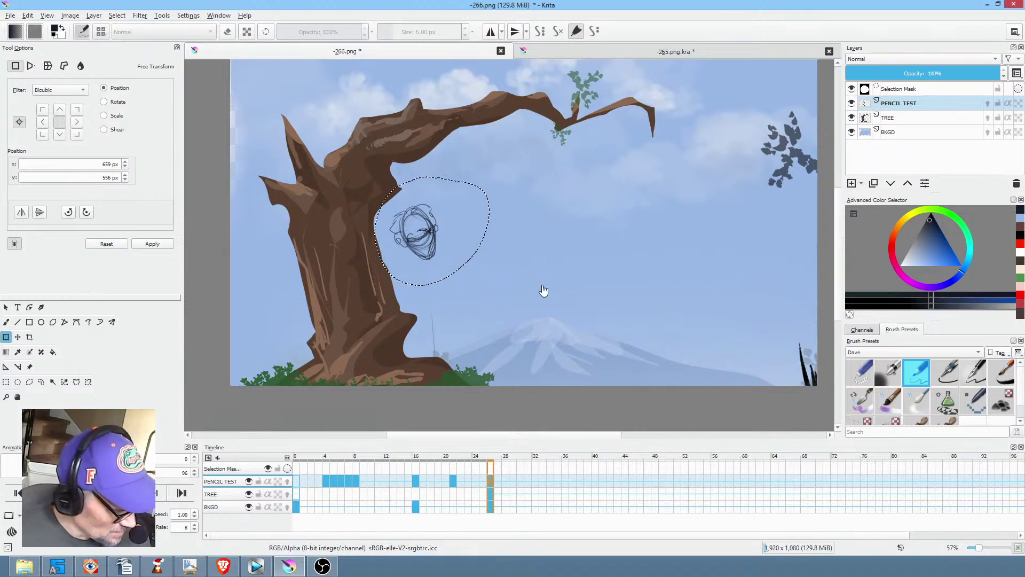
key("ctrl+shift+a")
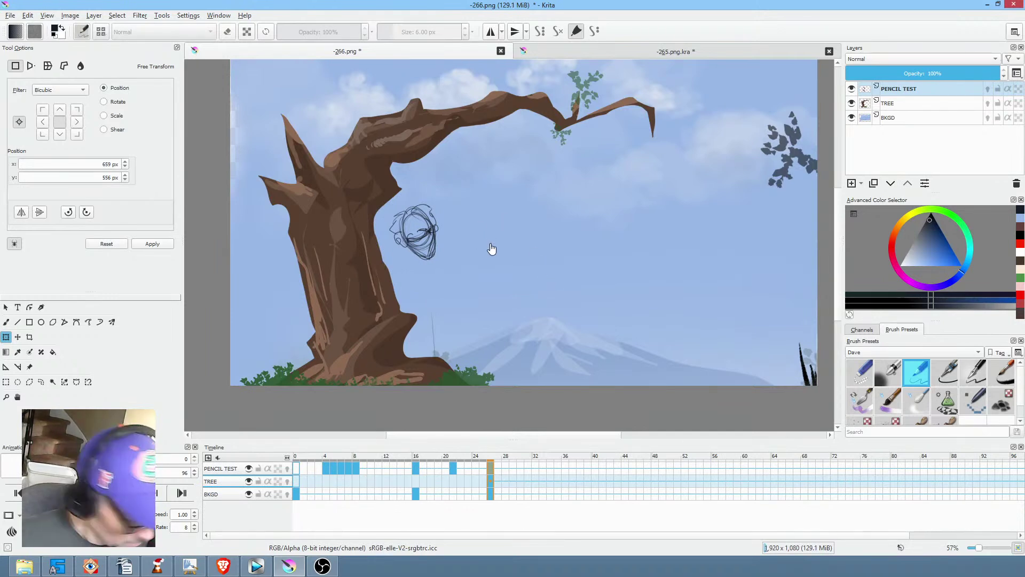
Sketch the character's torso, legs and an arm reaching down to the trunk below the head with the 6 px pencil brush.
key("b")
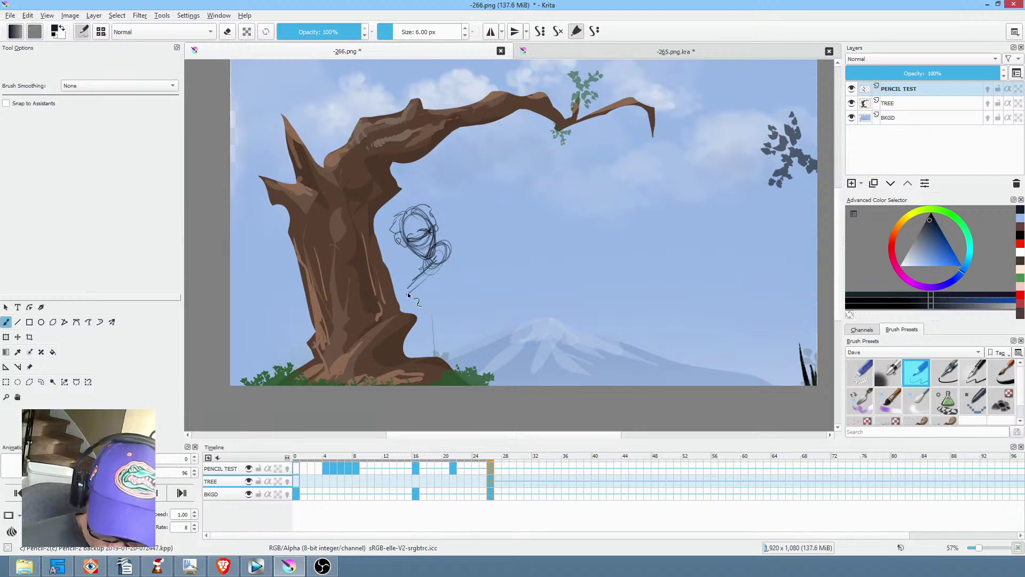
mouse_move(413, 280)
left_mouse_down()
mouse_move(370, 331)
mouse_move(398, 320)
left_mouse_up()
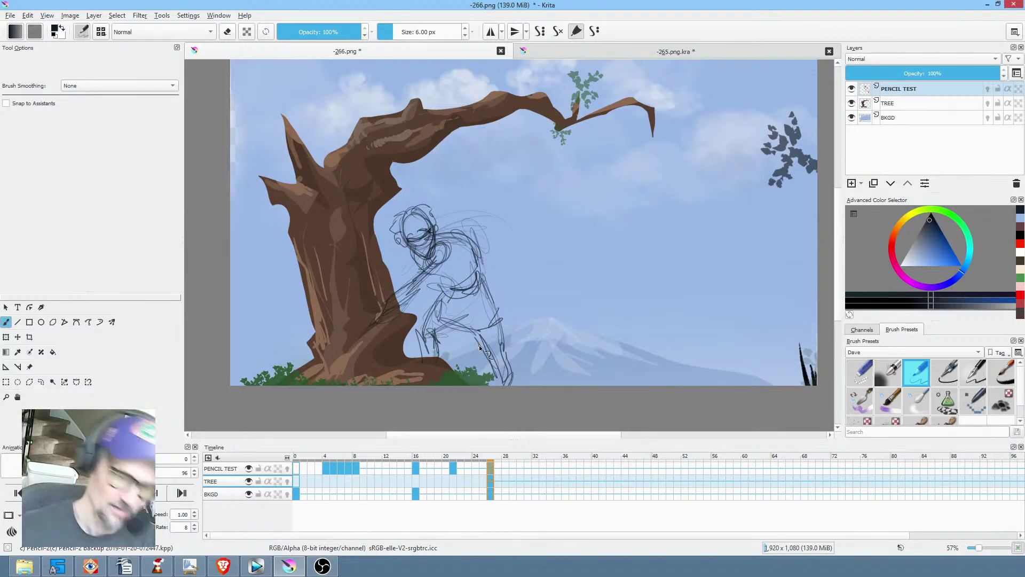
scroll(527, 293, "up", 5)
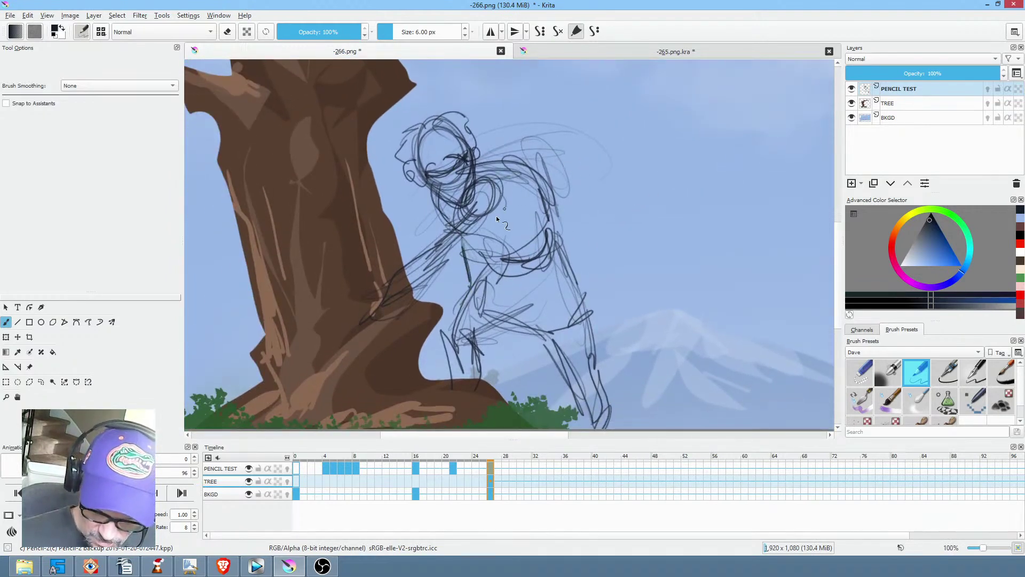
mouse_move(431, 266)
left_mouse_down()
mouse_move(465, 270)
mouse_move(595, 243)
mouse_move(531, 183)
mouse_move(533, 233)
mouse_move(469, 246)
mouse_move(533, 237)
mouse_move(485, 262)
mouse_move(552, 253)
left_mouse_up()
left_click_drag(549, 200, 544, 252)
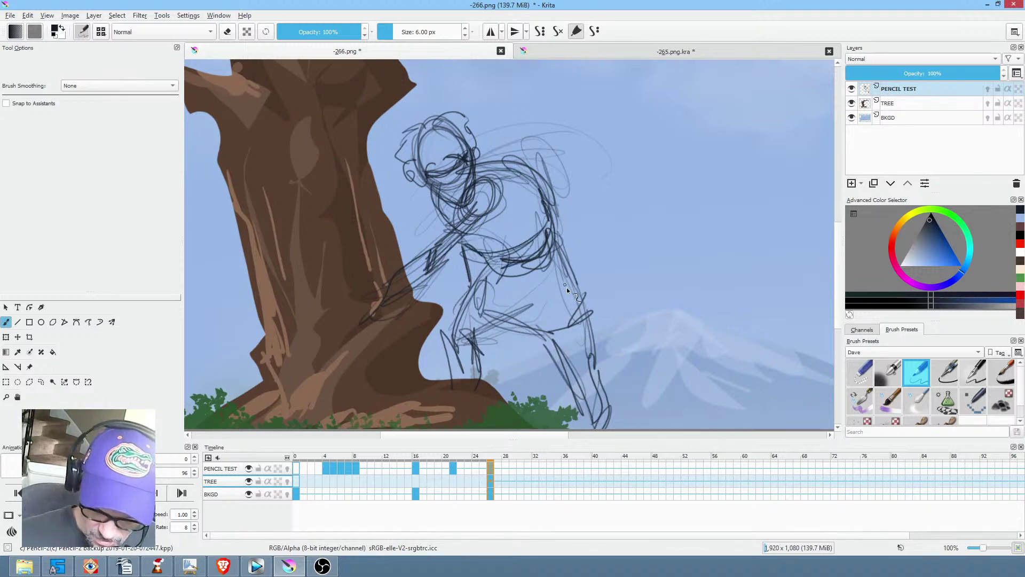
Copy the character drawing to frame 27, rotate its freehand-selected head, arm and torso upright at 729, 584 px, and deselect them.
left_click(500, 469)
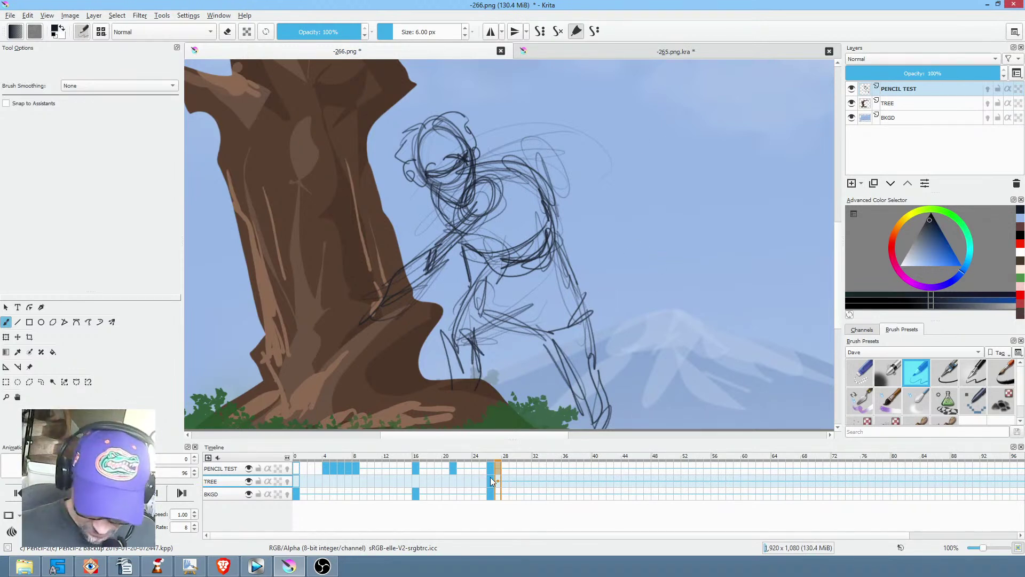
key("l")
mouse_move(667, 150)
left_mouse_down()
mouse_move(423, 77)
mouse_move(263, 203)
mouse_move(254, 339)
mouse_move(316, 379)
mouse_move(375, 360)
mouse_move(436, 293)
mouse_move(552, 269)
mouse_move(674, 169)
left_mouse_up()
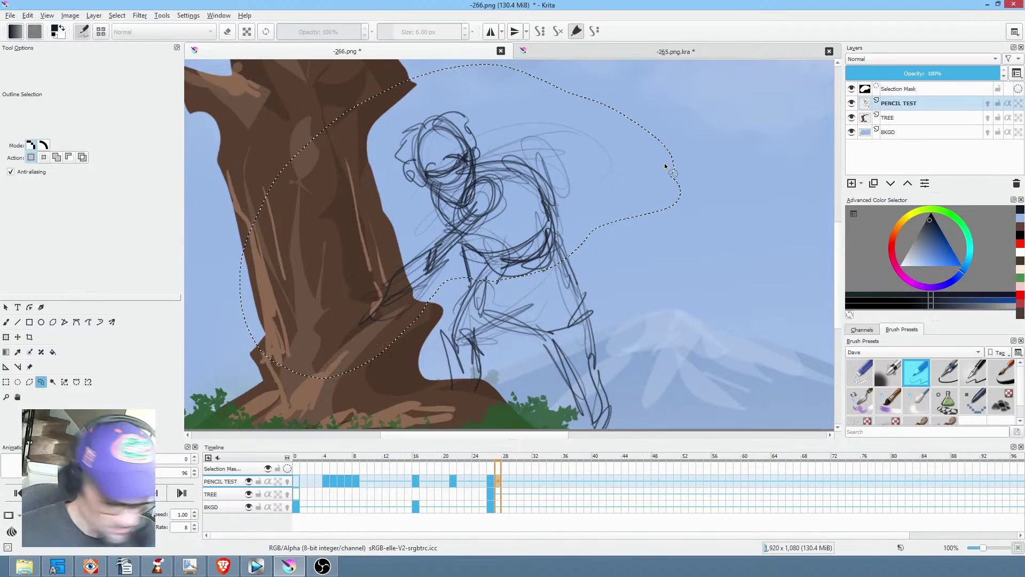
key("ctrl+t")
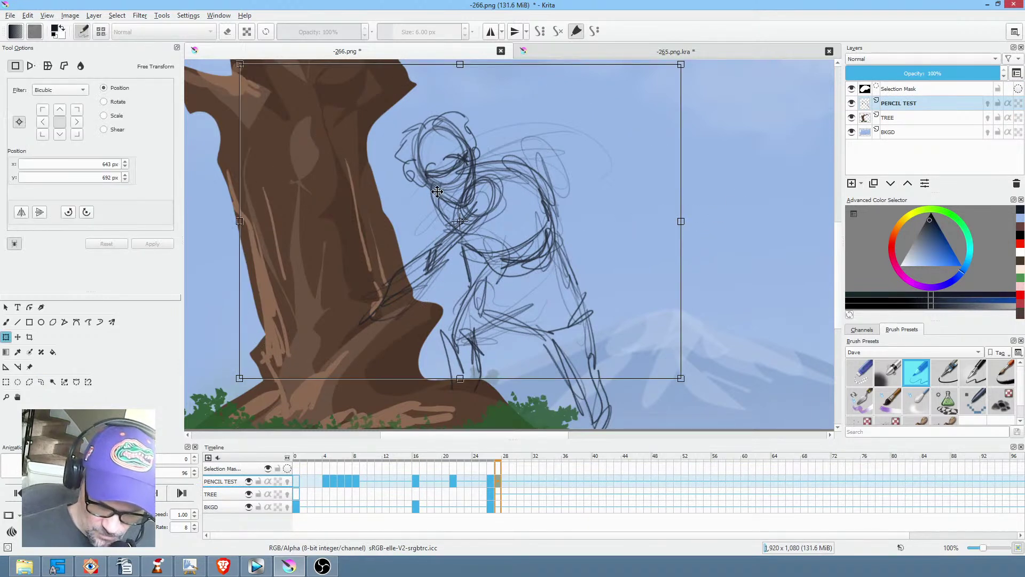
left_click_drag(438, 188, 450, 174)
mouse_move(758, 185)
left_mouse_down()
mouse_move(710, 267)
mouse_move(602, 321)
mouse_move(639, 278)
mouse_move(582, 282)
mouse_move(593, 273)
left_mouse_up()
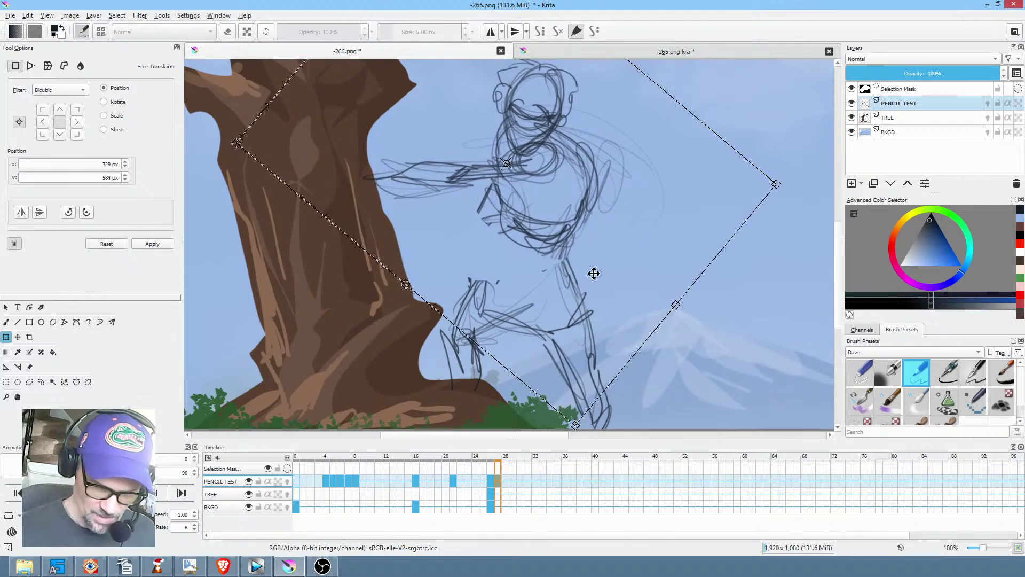
scroll(651, 309, "down", 3)
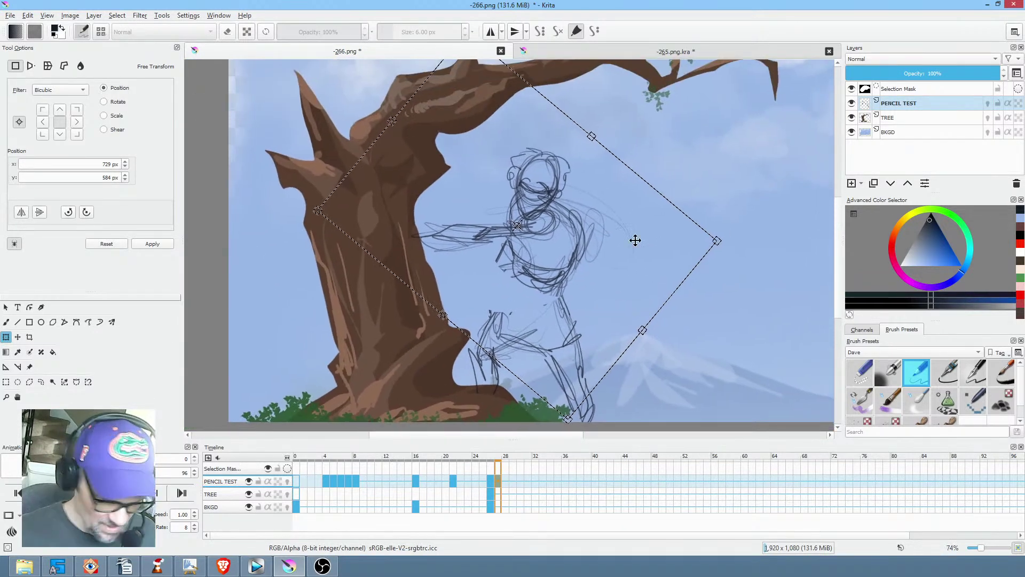
key("Return")
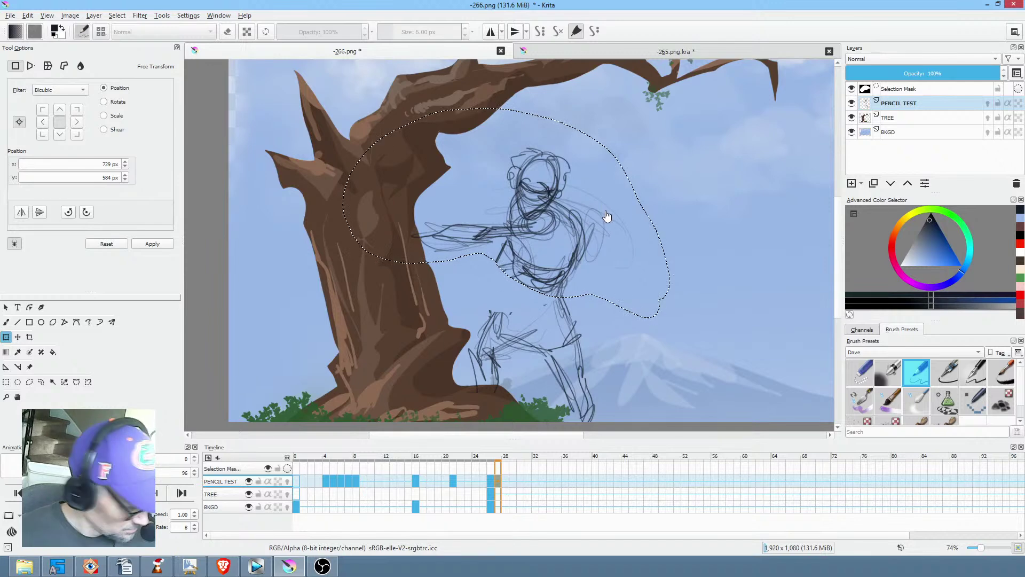
key("ctrl+shift+a")
Erase the arm and shoulders on frame 27, and outline the head, raise it to 805, 426 px and tilt it.
key("p")
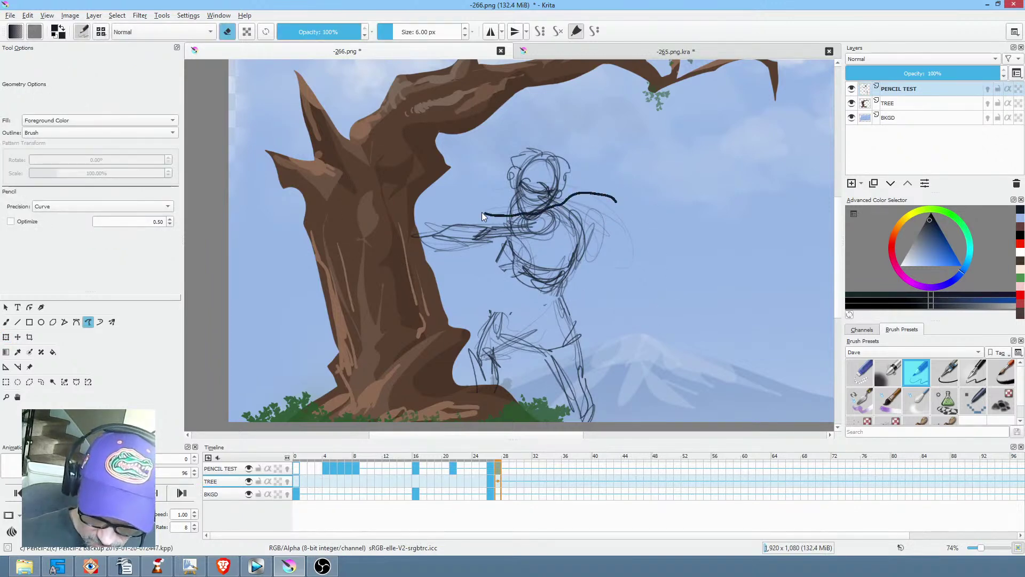
left_click_drag(581, 226, 582, 226)
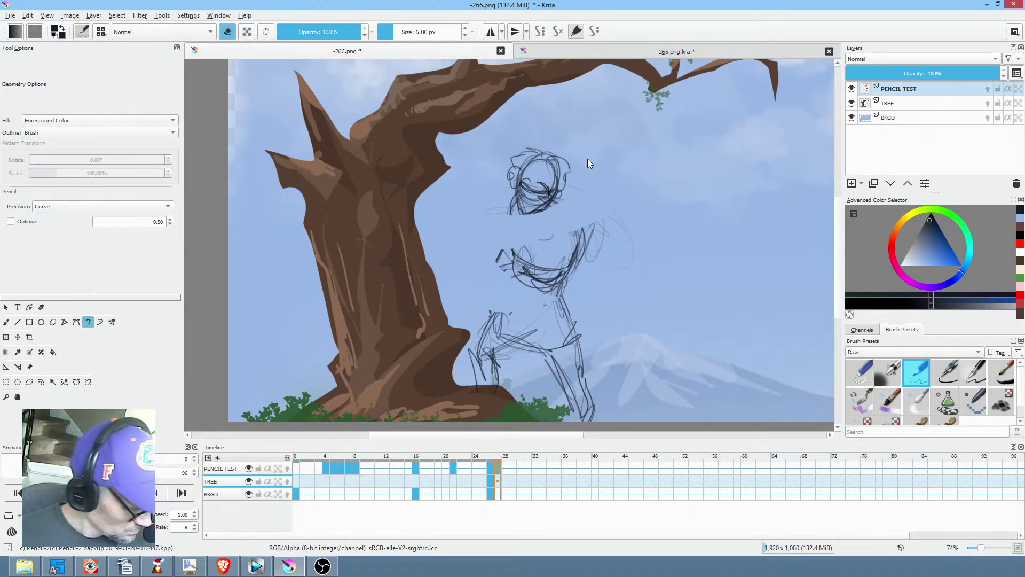
key("ctrl+r")
left_click_drag(587, 137, 594, 140)
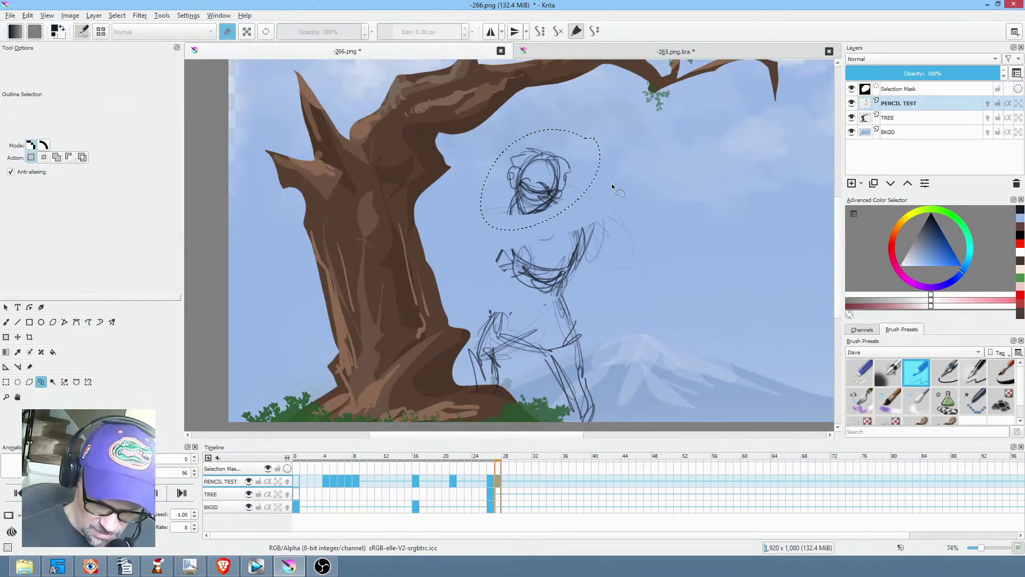
key("ctrl+t")
left_click_drag(566, 204, 575, 191)
mouse_move(637, 204)
left_mouse_down()
mouse_move(632, 174)
mouse_move(635, 189)
left_mouse_up()
left_click_drag(562, 185, 560, 182)
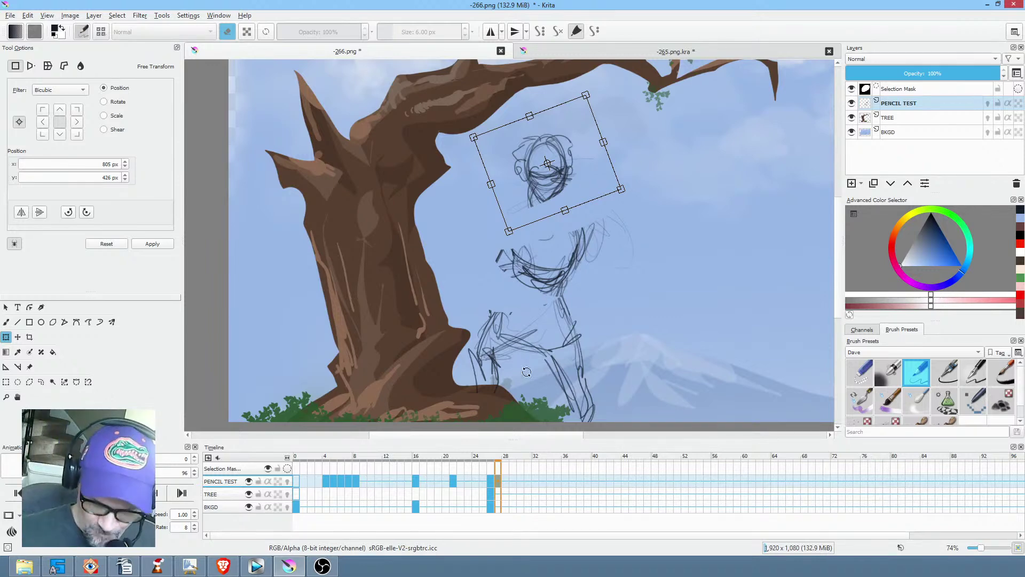
Flip between frames 26 and 27 of the PENCIL TEST layer to compare the bent and upright poses.
left_click(491, 482)
left_click(498, 480)
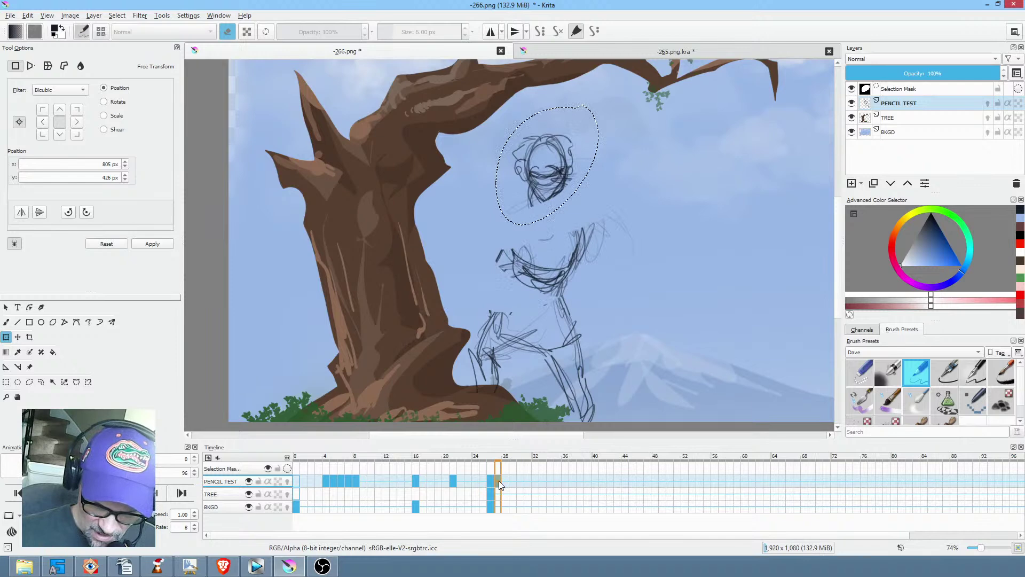
left_click(490, 481)
left_click(498, 480)
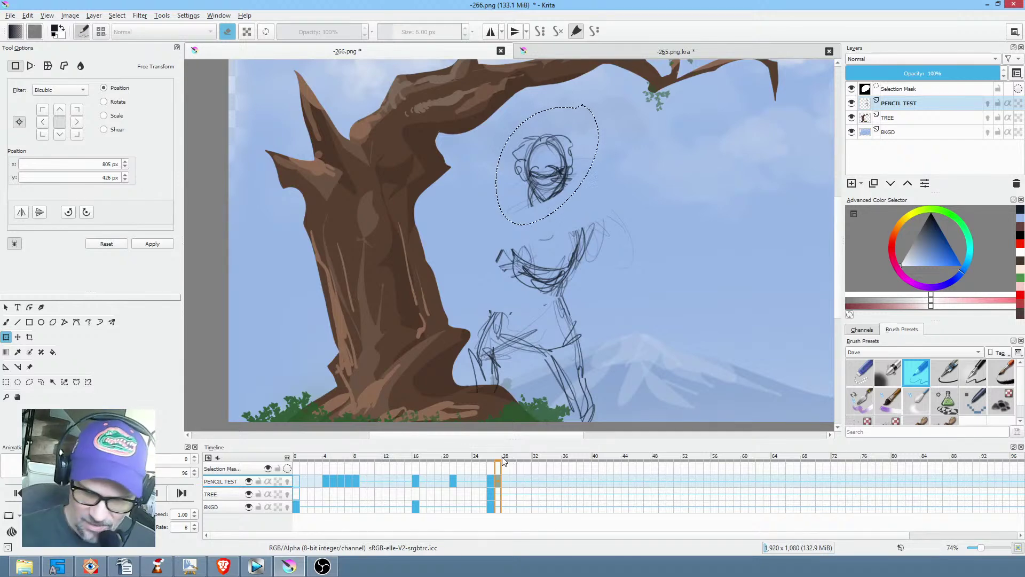
left_click(491, 480)
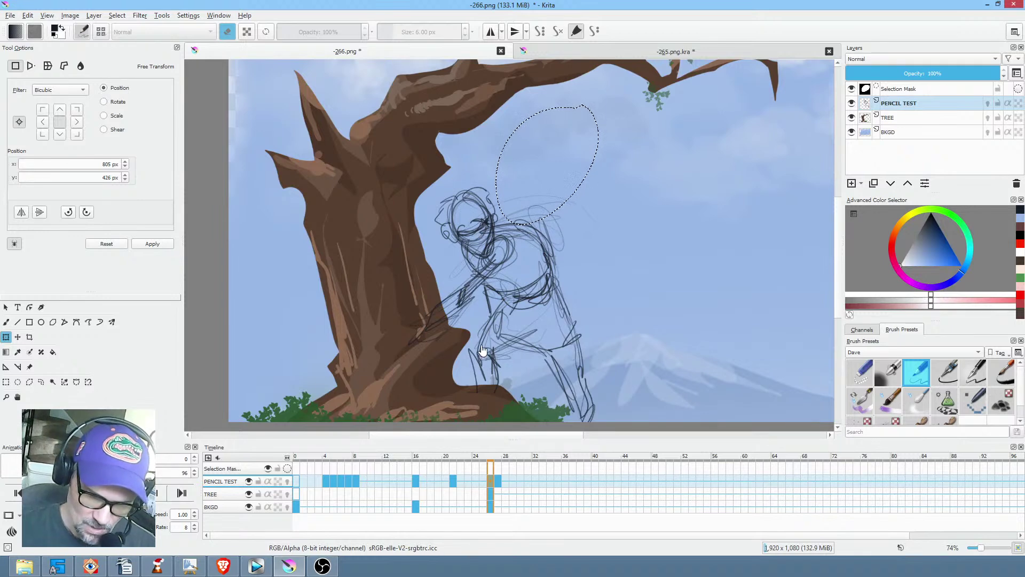
Deselect the head on frame 27 and sketch the shoulder and torso side lines below it with the 6 px pencil brush.
left_click(498, 480)
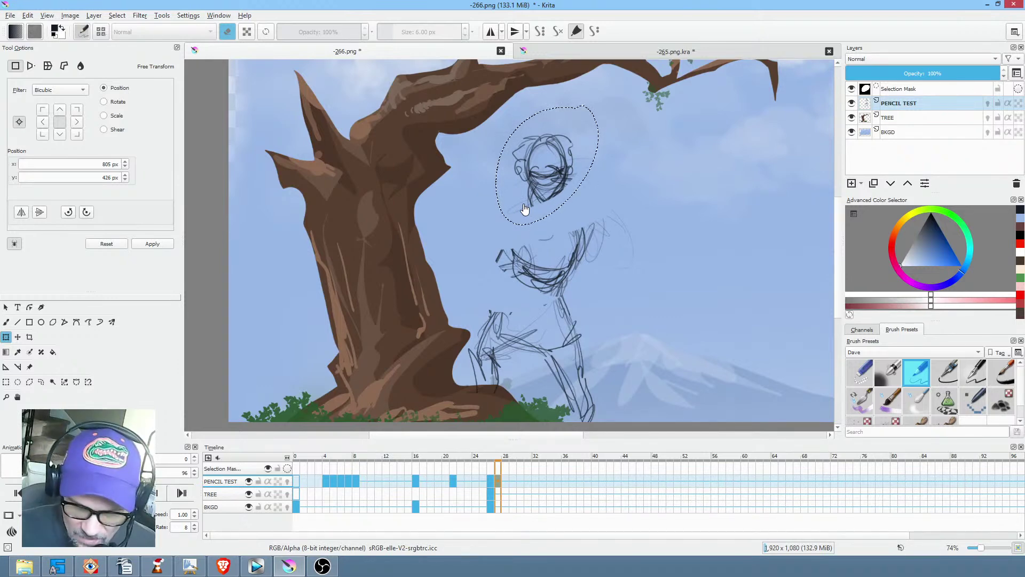
key("ctrl+shift+a")
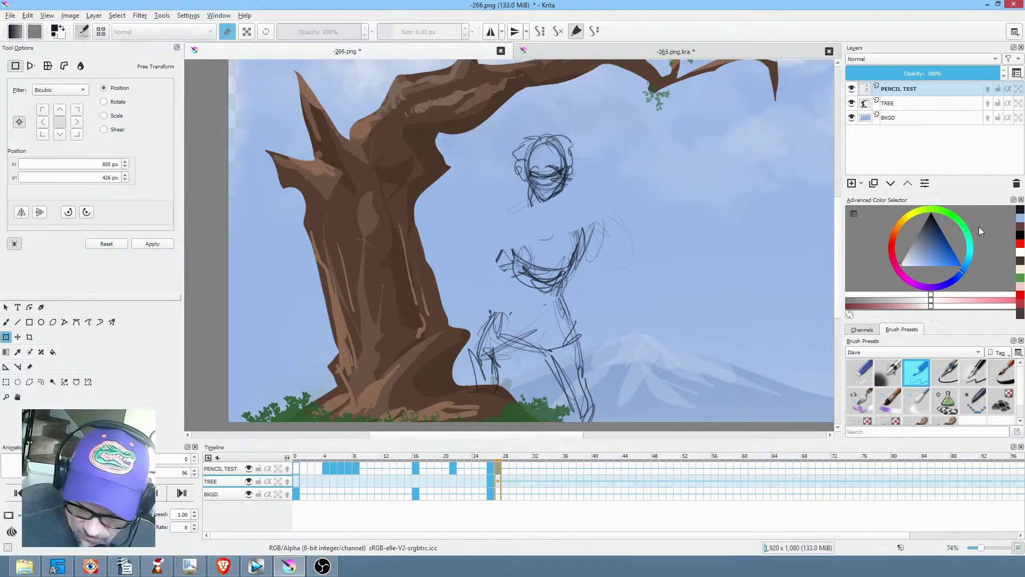
key("b")
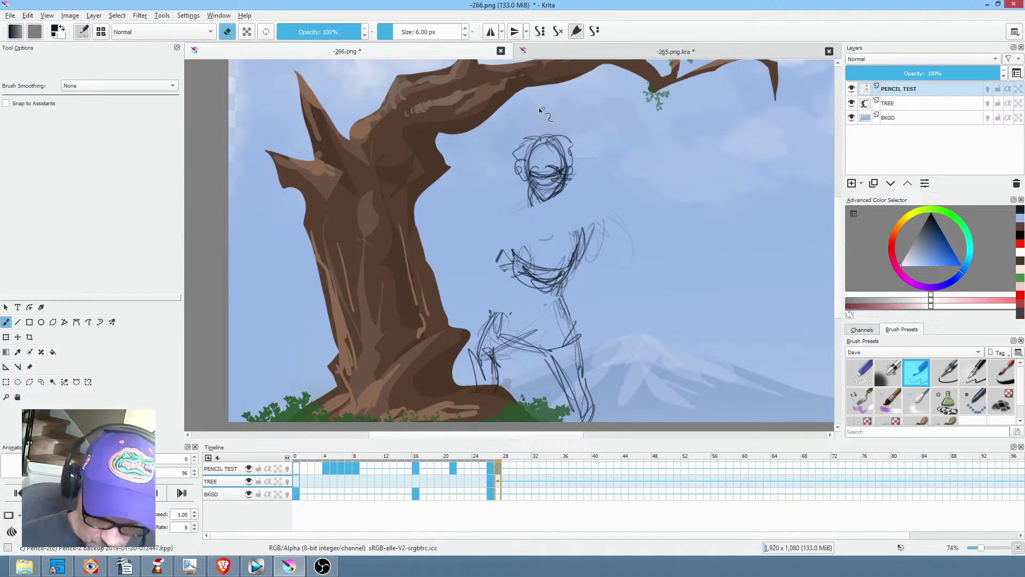
mouse_move(585, 187)
left_mouse_down()
mouse_move(589, 230)
mouse_move(513, 187)
mouse_move(516, 228)
left_mouse_up()
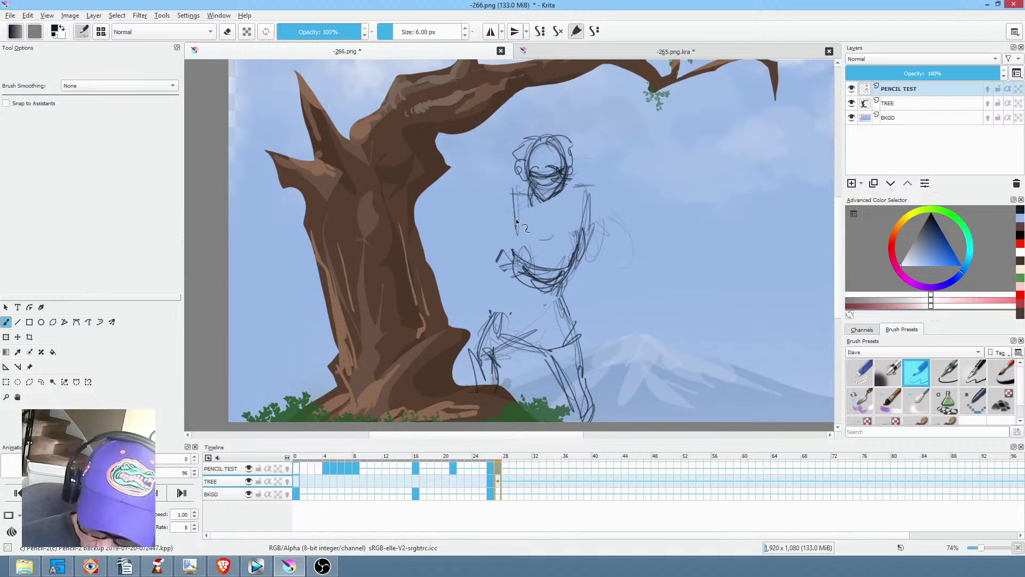
Go back to the PENCIL TEST keyframe at frame 21 to examine the character's arm reaching into the tree hollow.
key("comma")
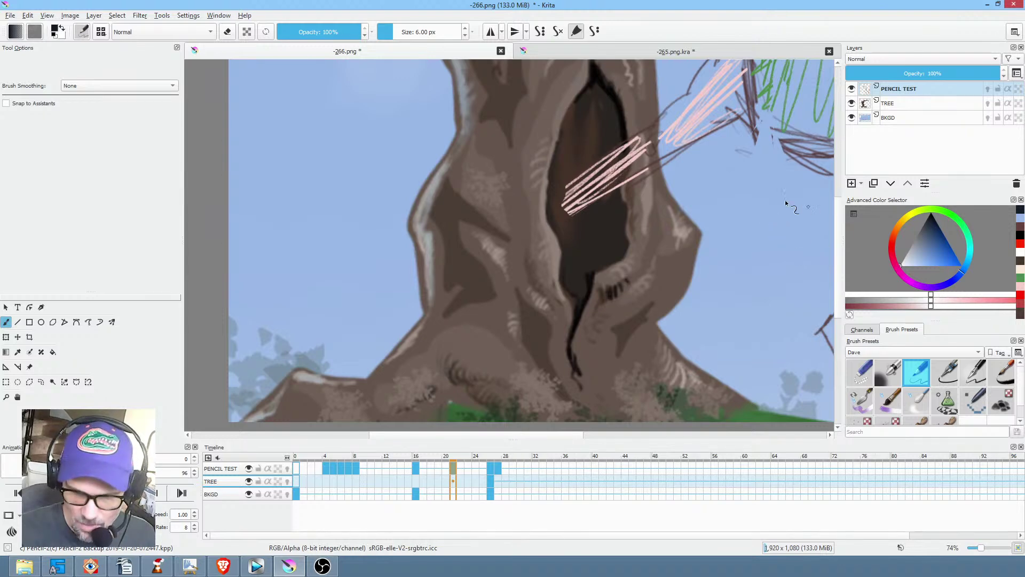
scroll(664, 224, "down", 1)
scroll(678, 219, "down", 1)
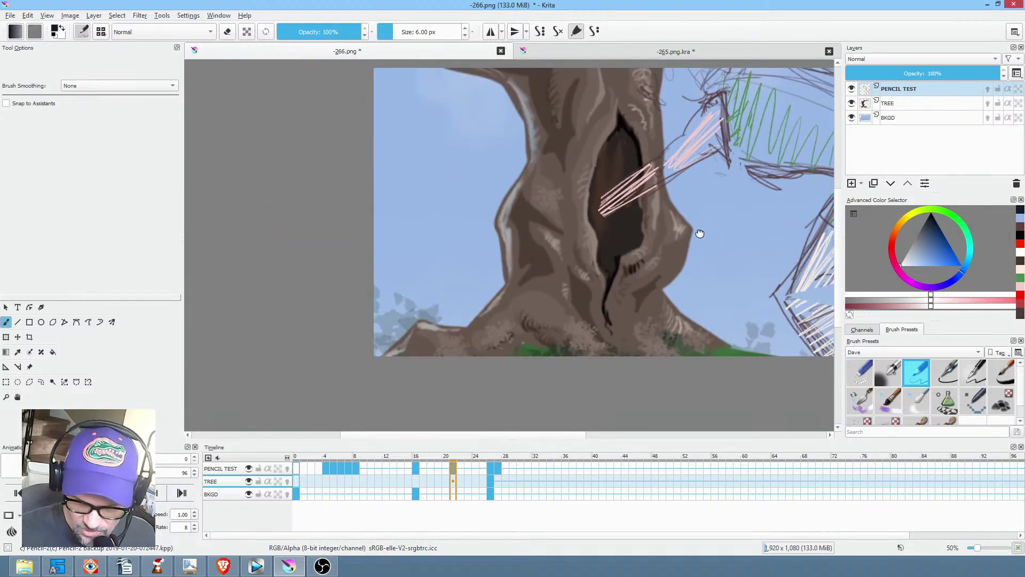
Switch to Vegas Pro and play the edit from about 00:14:29:08 through to the tree shot.
left_click_drag(702, 230, 578, 269)
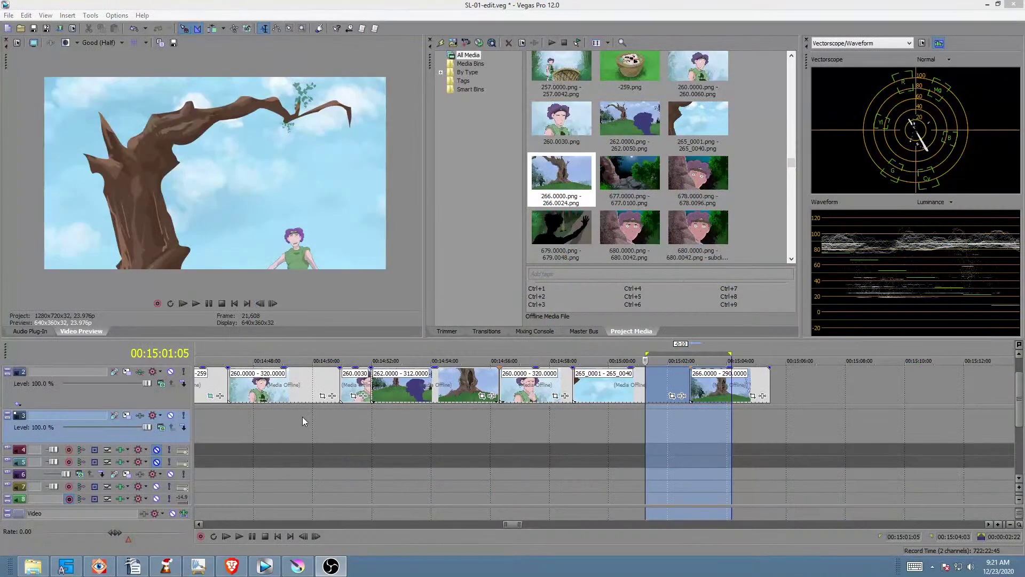
left_click(296, 418)
scroll(341, 422, "down", 3)
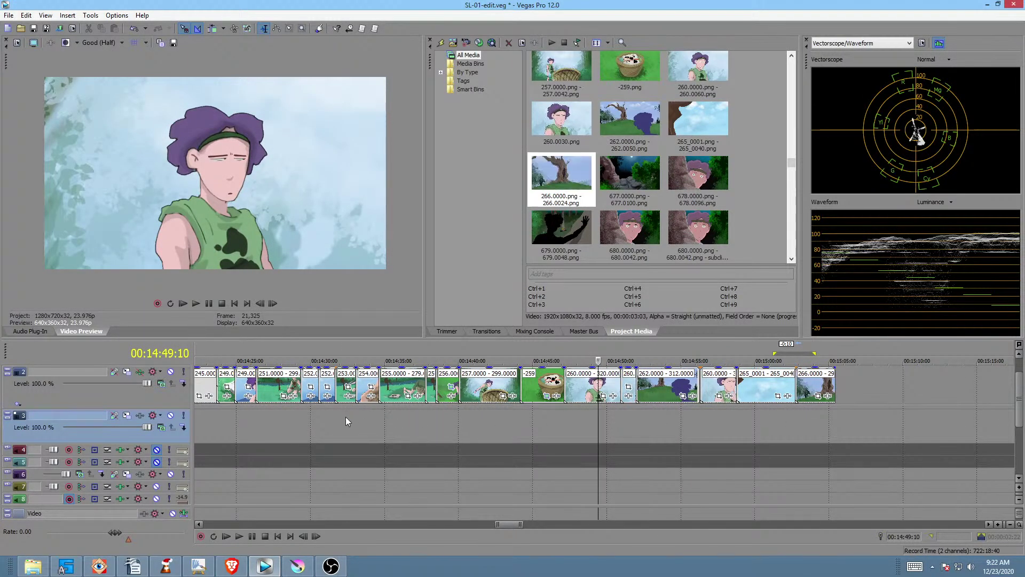
left_click(345, 416)
key("space")
left_click(300, 418)
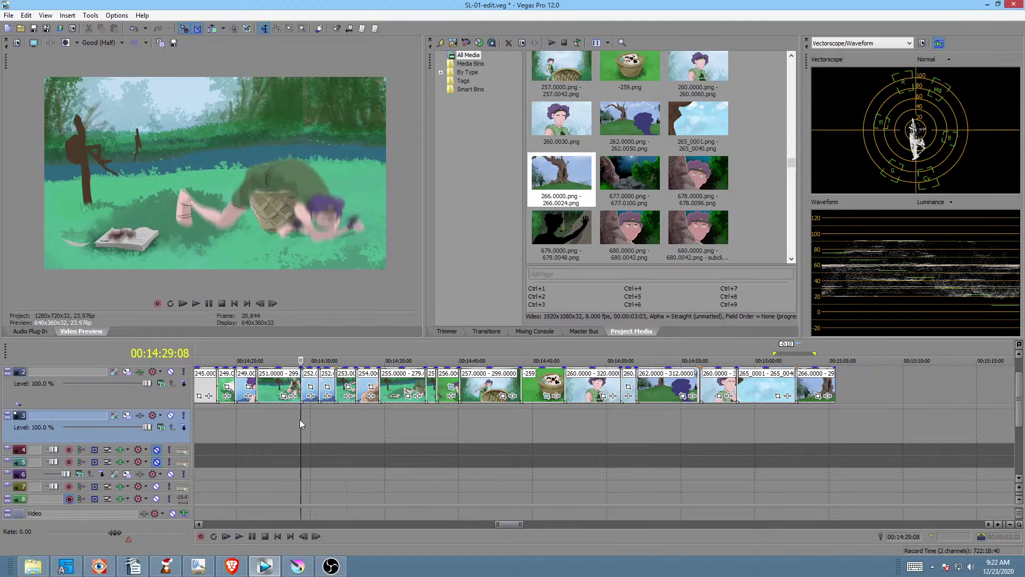
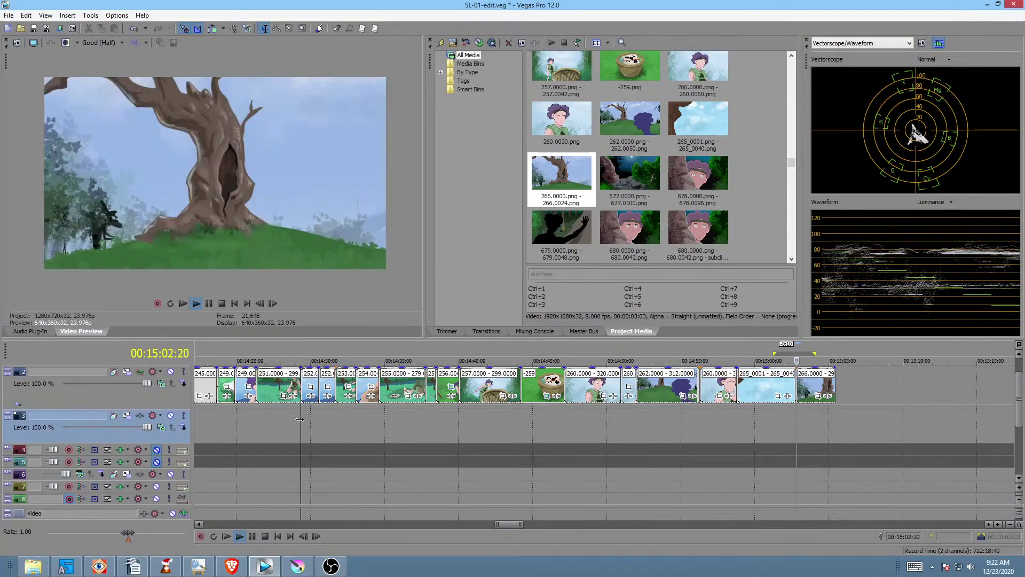
key("space")
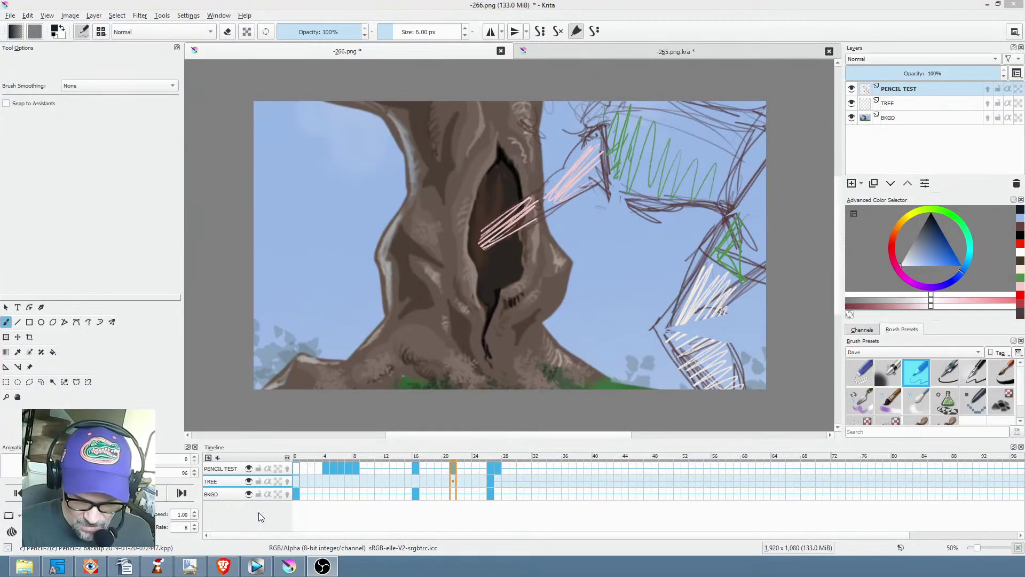
Switch back to Krita and play the pencil test animation from frame 0.
left_click(296, 464)
key("space")
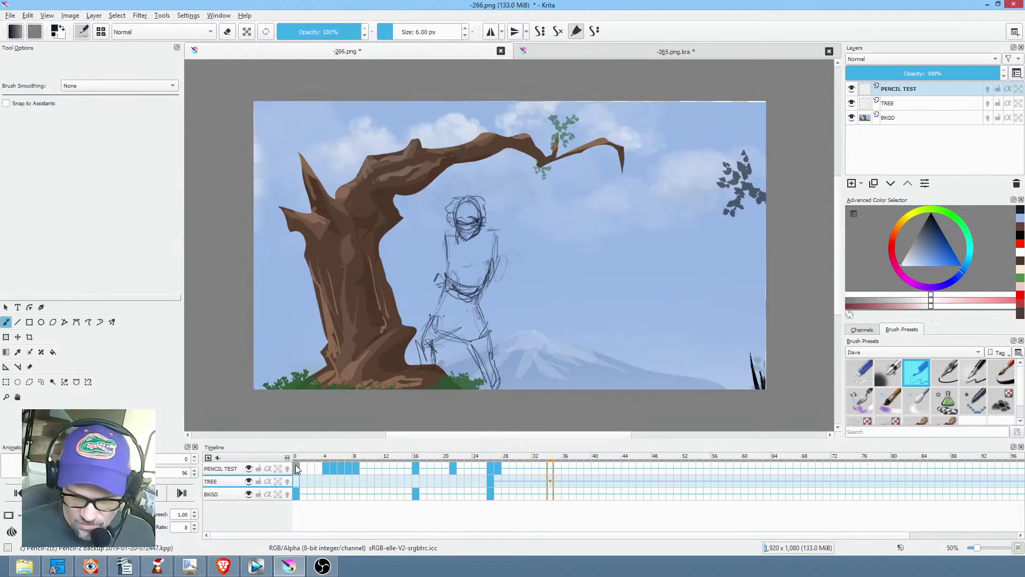
key("space")
Retime the standing pose keyframe on the PENCIL TEST layer to frame 30 and place a copy of the crouching pose at frame 29.
left_click(498, 467)
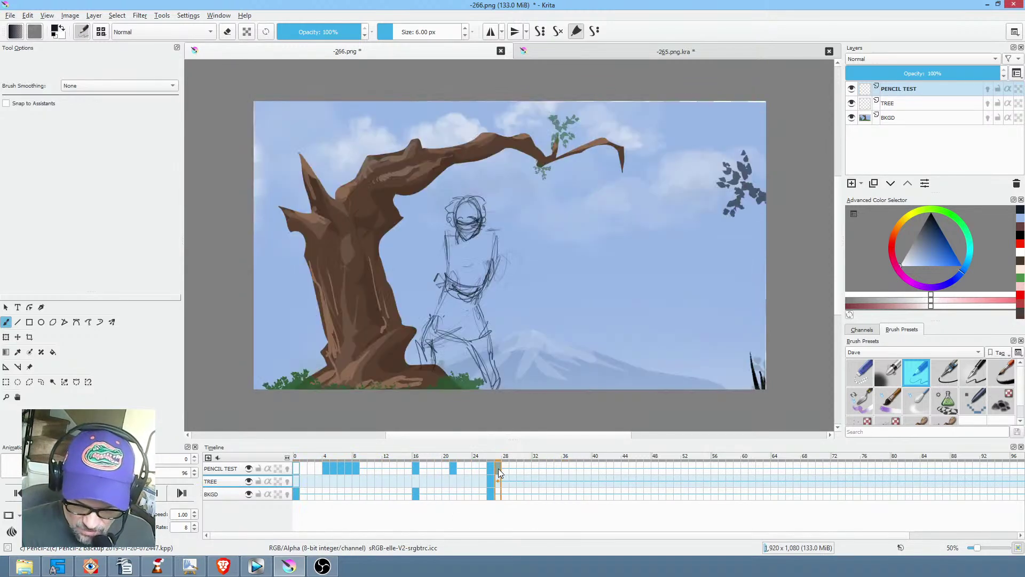
left_click(505, 469)
left_click(490, 469)
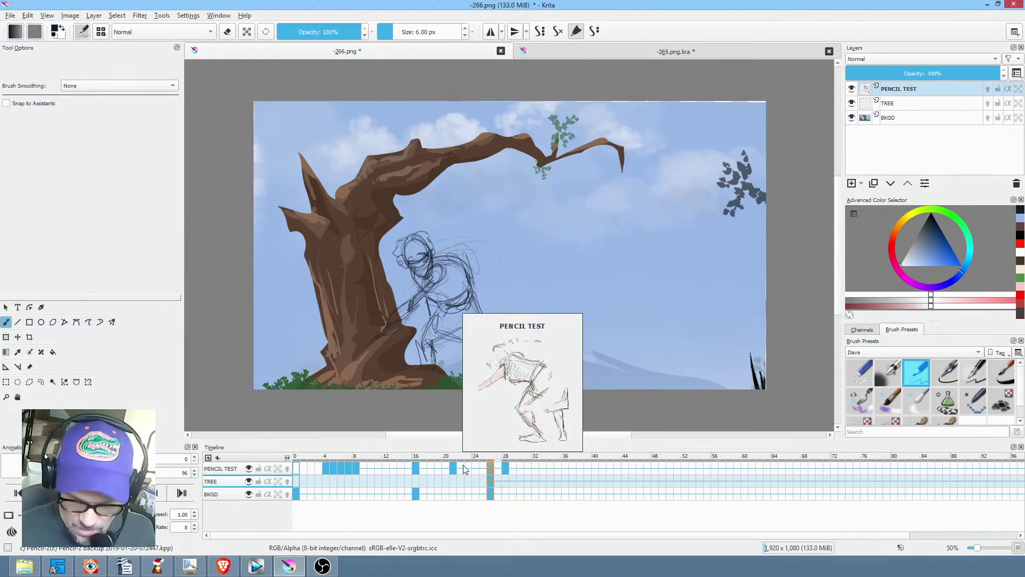
left_click(296, 469)
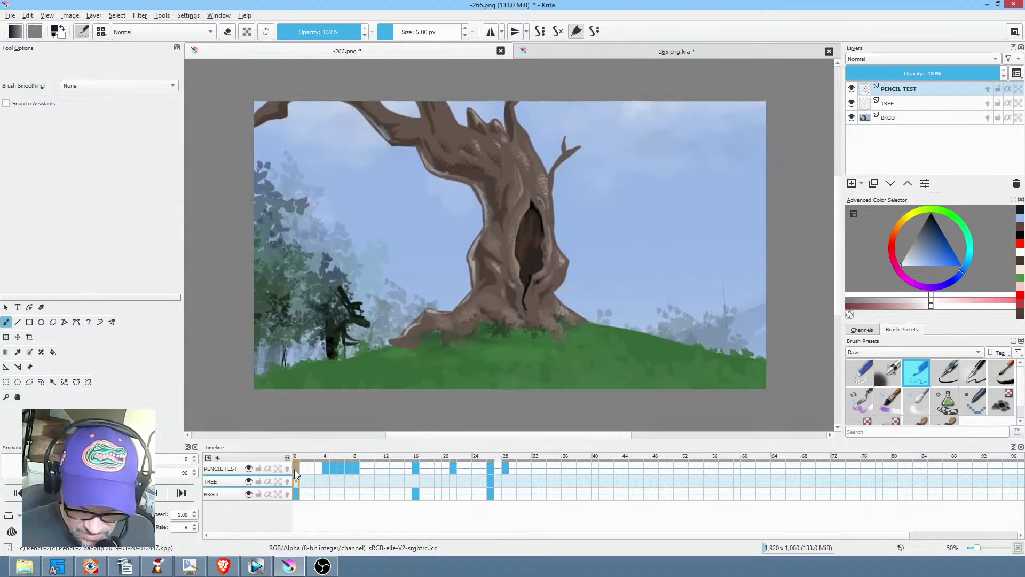
left_click(453, 469)
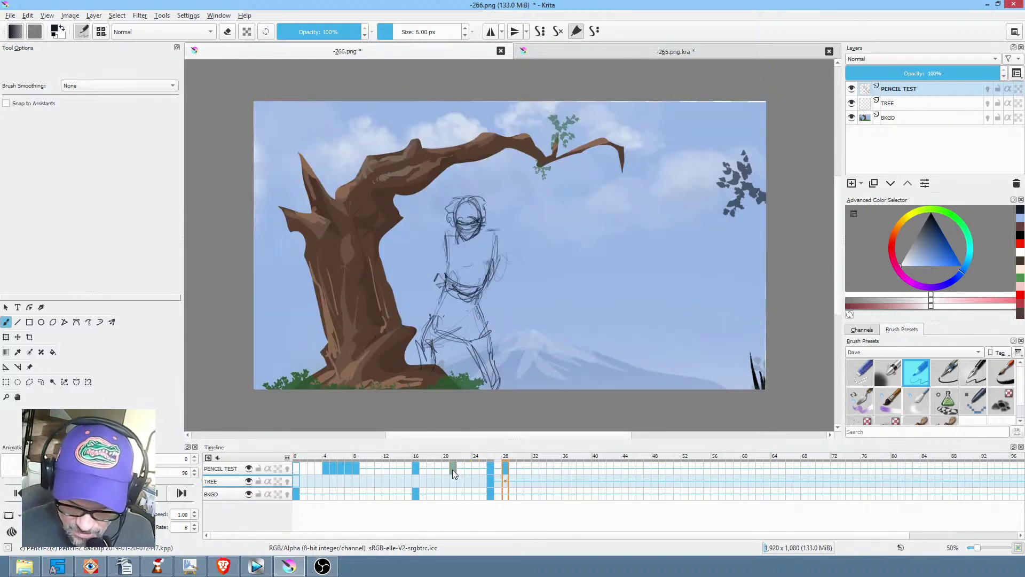
mouse_move(505, 469)
left_mouse_down()
mouse_move(498, 476)
mouse_move(513, 469)
left_mouse_up()
left_click(475, 465)
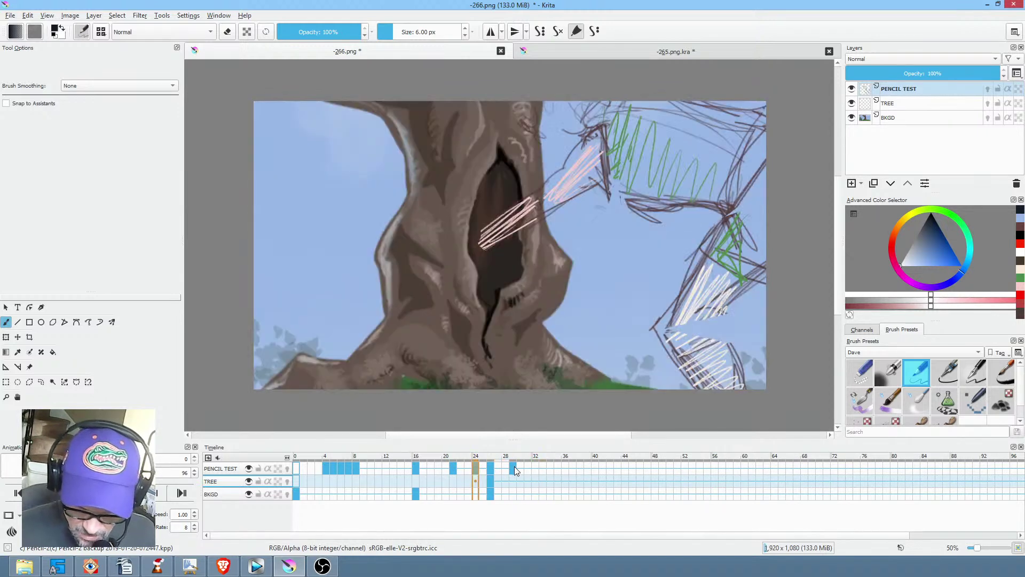
left_click(514, 467)
left_click_drag(521, 474, 519, 469)
left_click(511, 470)
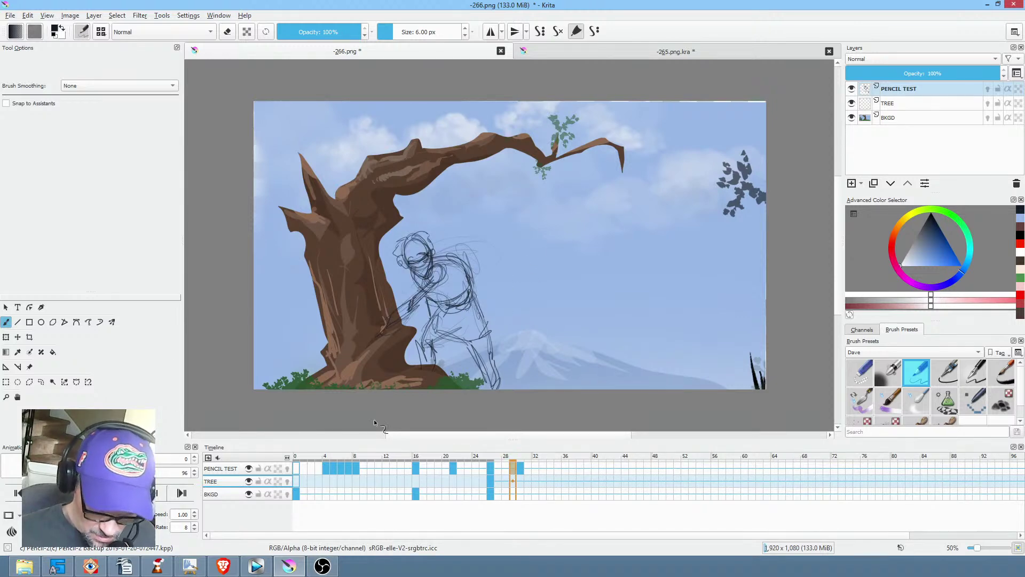
Lasso the crouching figure's upper body on frame 29 and transform it into a more upright position.
left_click(233, 469)
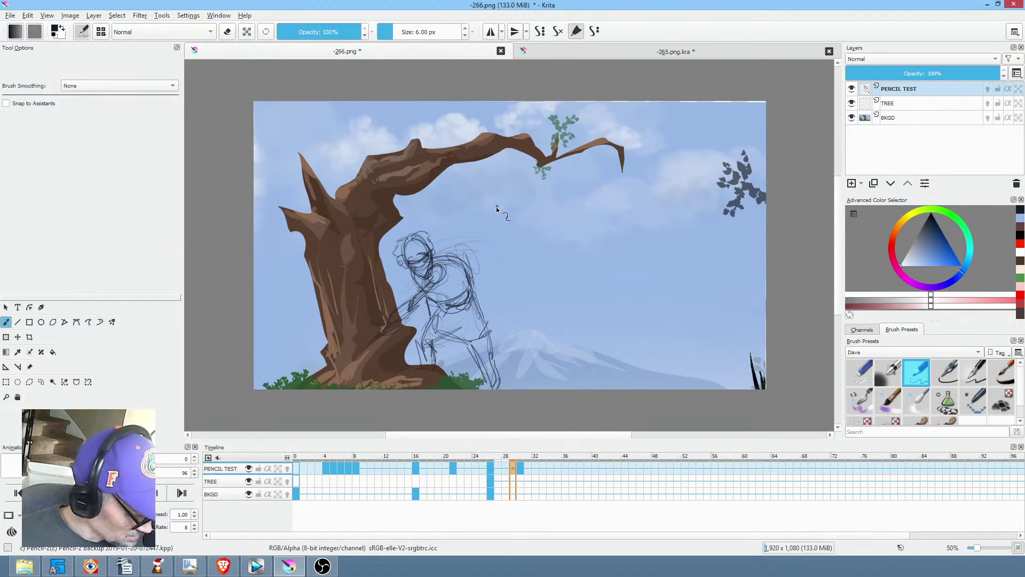
key("l")
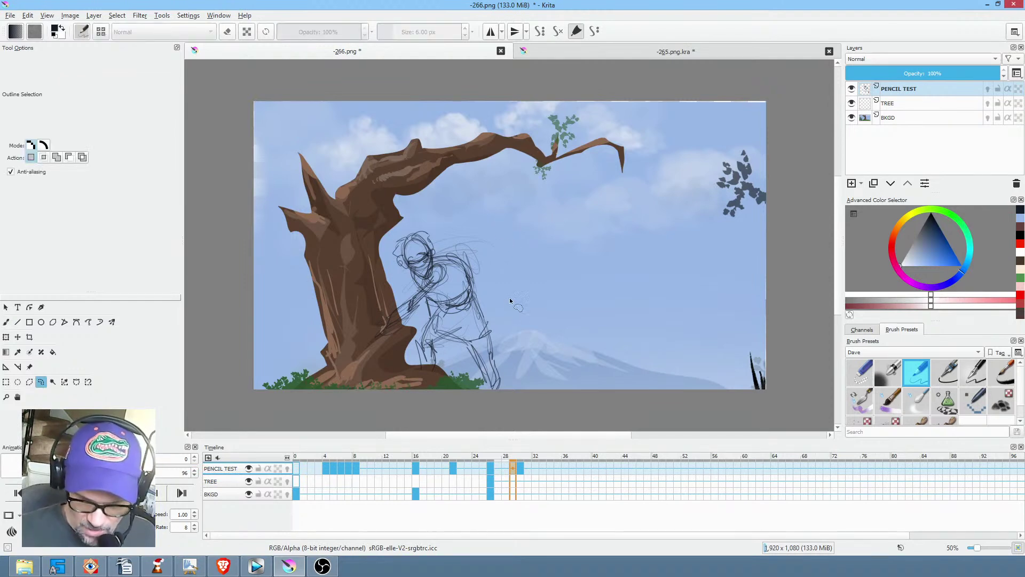
scroll(576, 284, "up", 3)
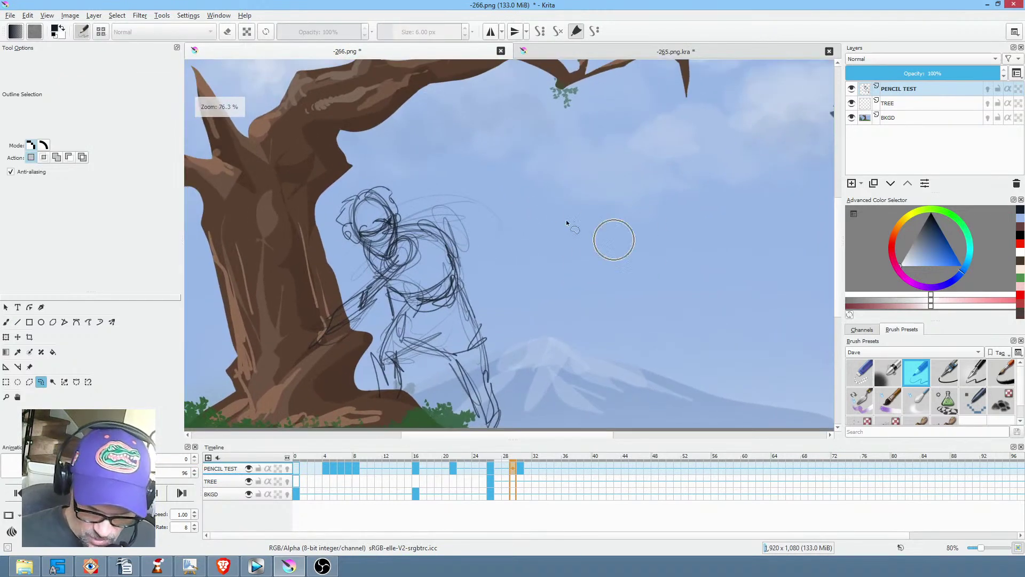
left_click_drag(558, 202, 527, 163)
left_click_drag(356, 159, 258, 327)
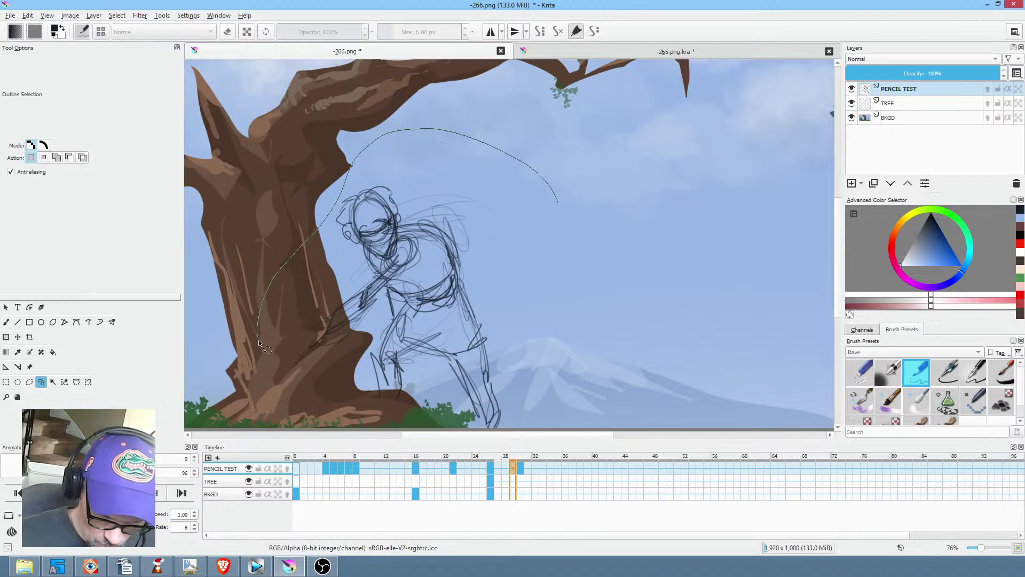
left_click_drag(465, 295, 467, 299)
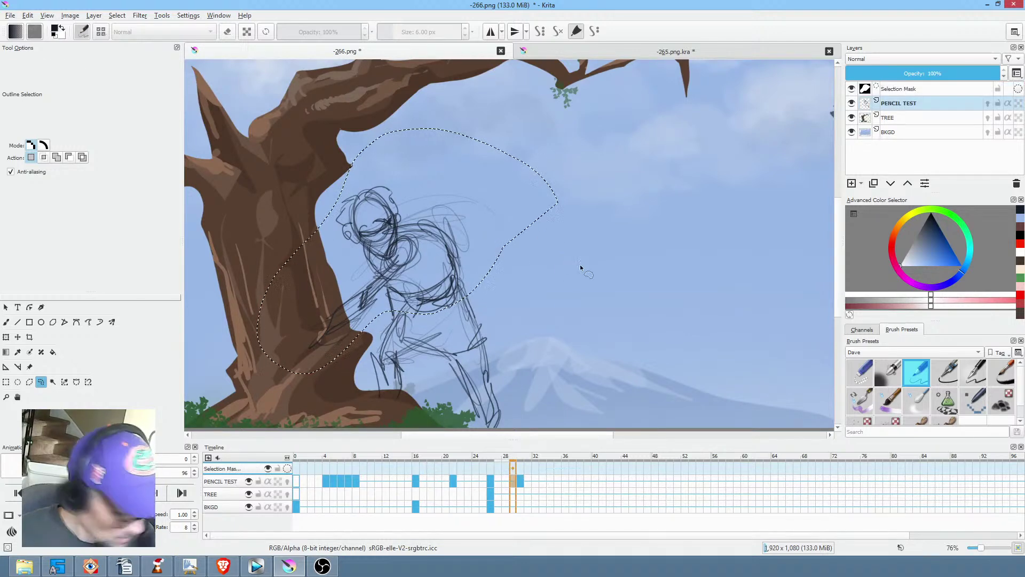
key("ctrl+t")
left_click_drag(408, 252, 412, 258)
left_click_drag(464, 292, 460, 291)
left_click_drag(578, 264, 598, 303)
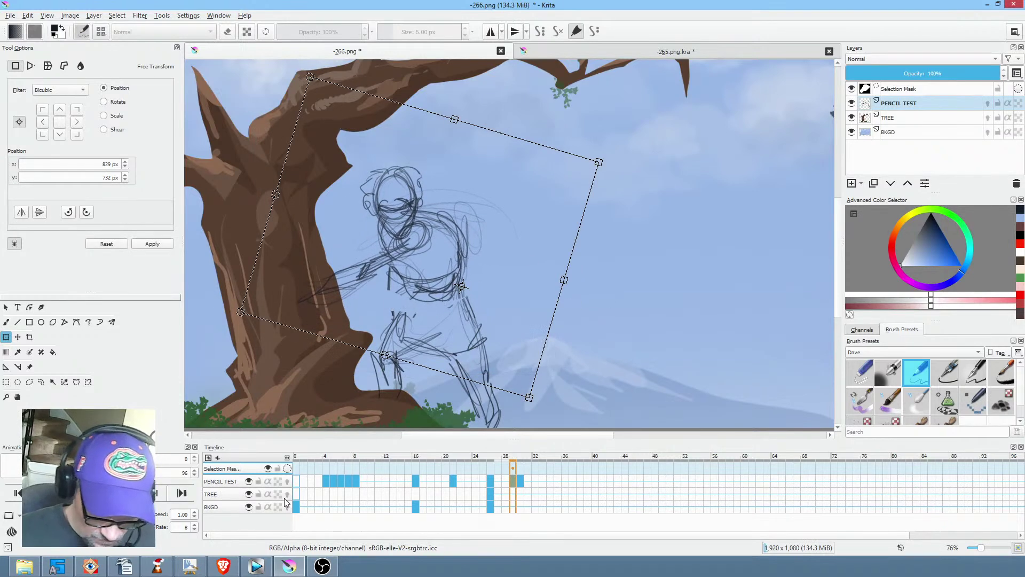
key("Return")
Using onion skins as reference, shift the upper body slightly higher and away from the tree, and compare it with frame 30.
left_click(287, 481)
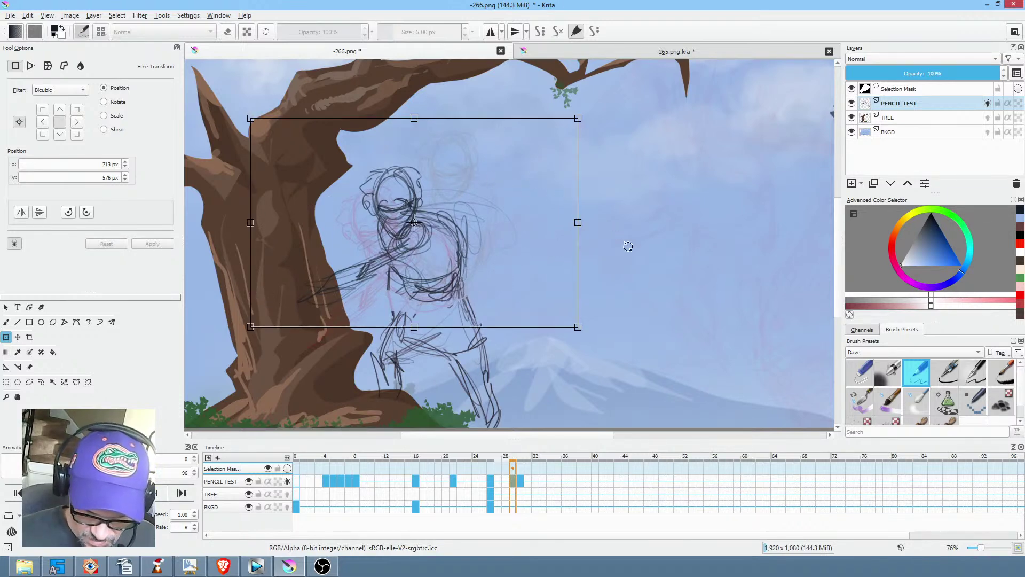
left_click_drag(451, 272, 462, 266)
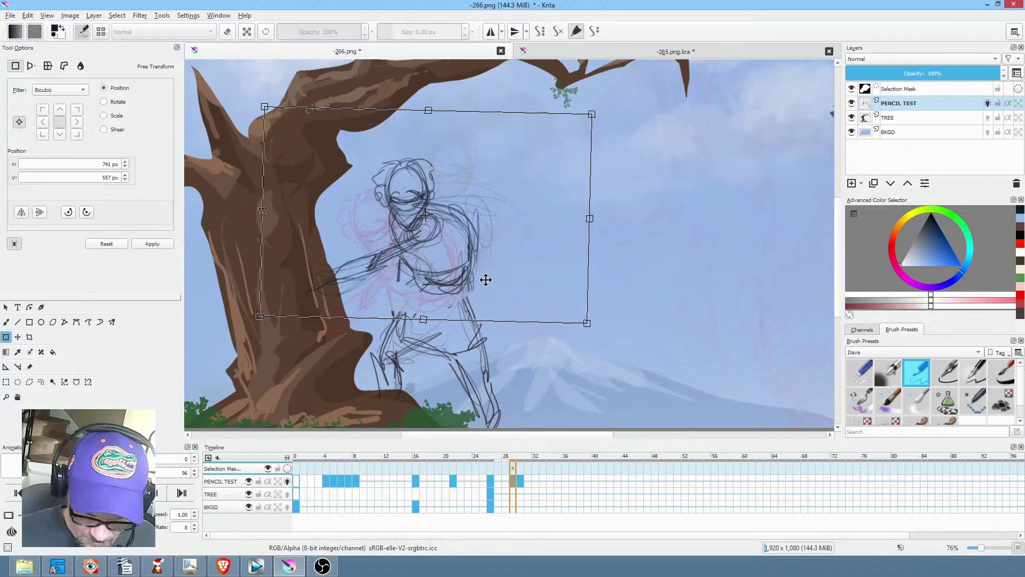
left_click(288, 482)
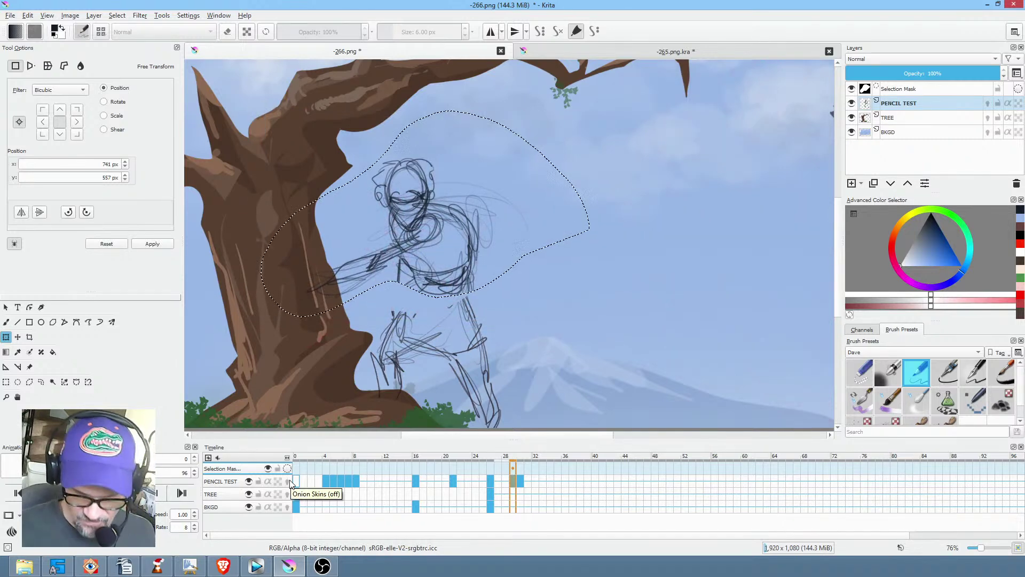
left_click(521, 482)
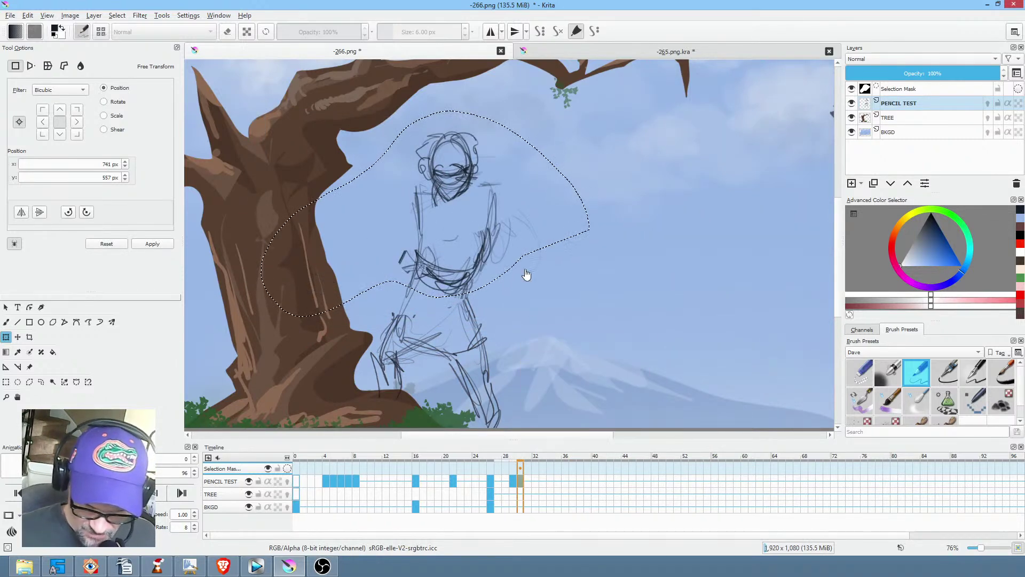
left_click(516, 482)
Lasso the outstretched arm on frame 29, rotate and move it back to the far shoulder, and preview from frame 26.
key("ctrl+r")
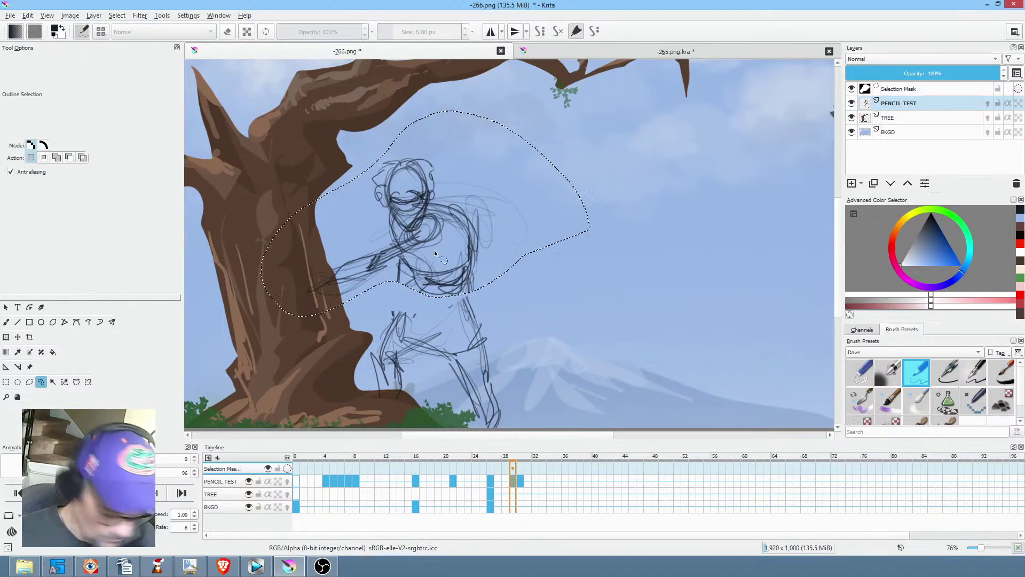
mouse_move(423, 216)
left_mouse_down()
mouse_move(299, 299)
mouse_move(395, 262)
mouse_move(466, 214)
left_mouse_up()
key("ctrl+t")
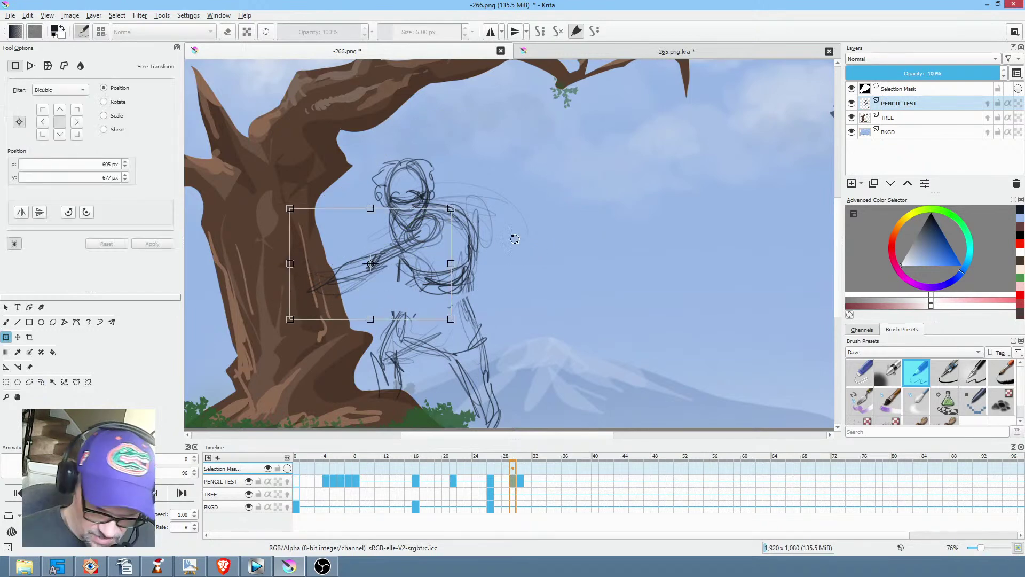
mouse_move(480, 282)
left_mouse_down()
mouse_move(547, 200)
mouse_move(516, 254)
left_mouse_up()
mouse_move(443, 247)
left_mouse_down()
mouse_move(500, 275)
mouse_move(572, 277)
mouse_move(538, 296)
left_mouse_up()
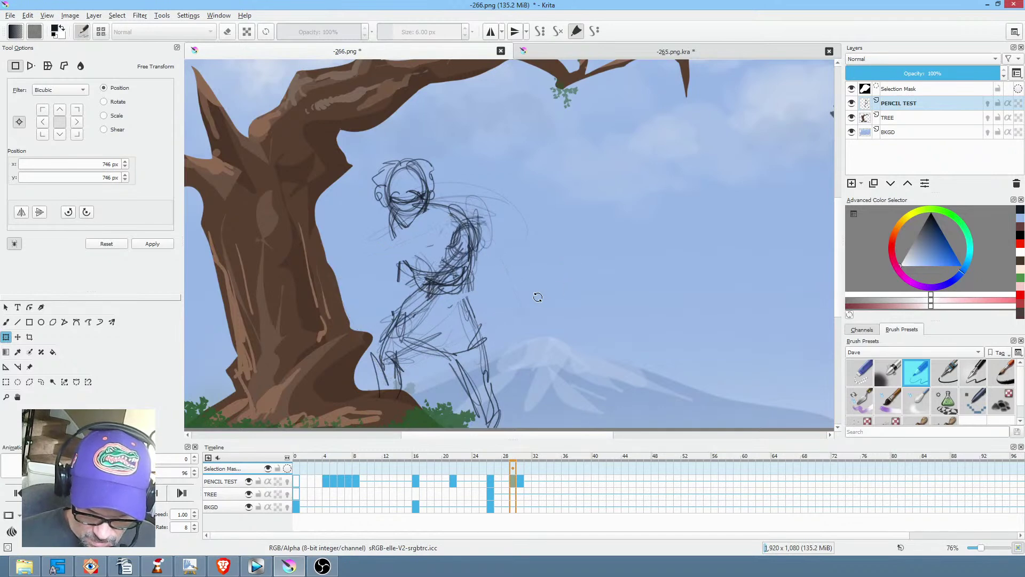
mouse_move(431, 313)
left_mouse_down()
mouse_move(419, 309)
mouse_move(549, 299)
mouse_move(506, 210)
mouse_move(533, 299)
left_mouse_up()
left_click_drag(642, 299, 622, 213)
left_click_drag(515, 301, 504, 271)
left_click_drag(450, 368, 515, 405)
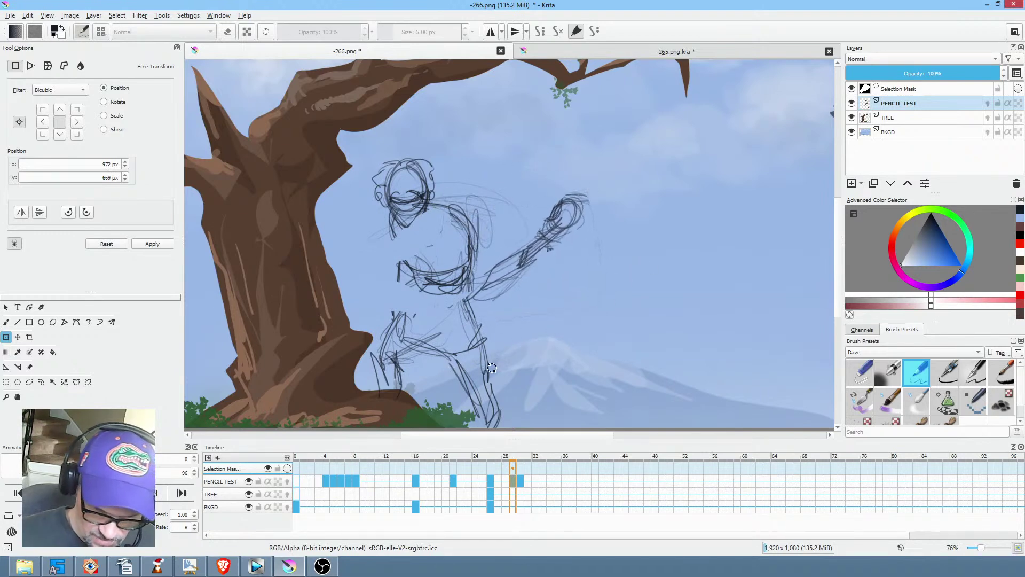
mouse_move(543, 270)
left_mouse_down()
mouse_move(437, 284)
mouse_move(549, 286)
mouse_move(512, 290)
left_mouse_up()
left_click_drag(448, 282, 445, 275)
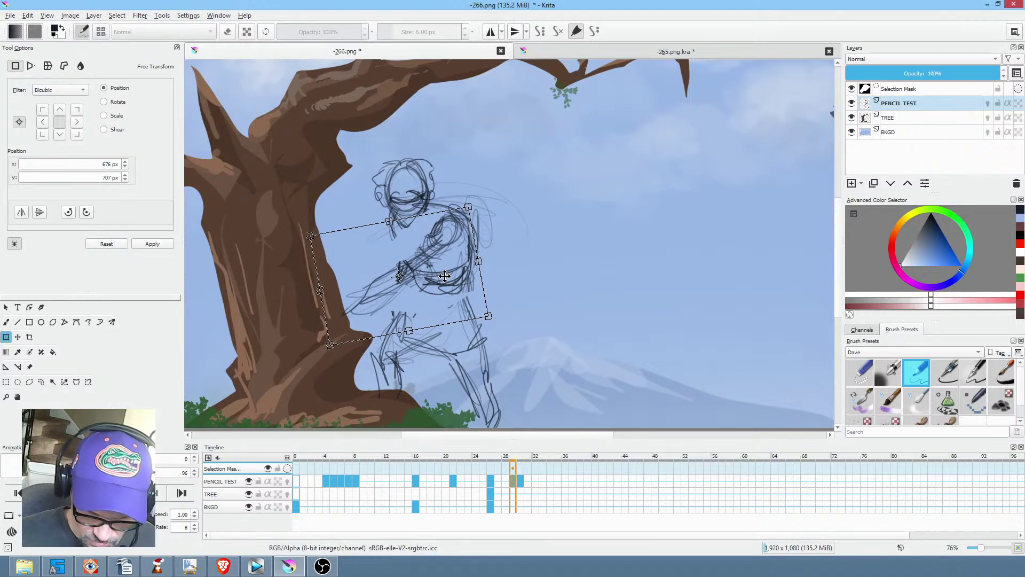
left_click(491, 480)
key("space")
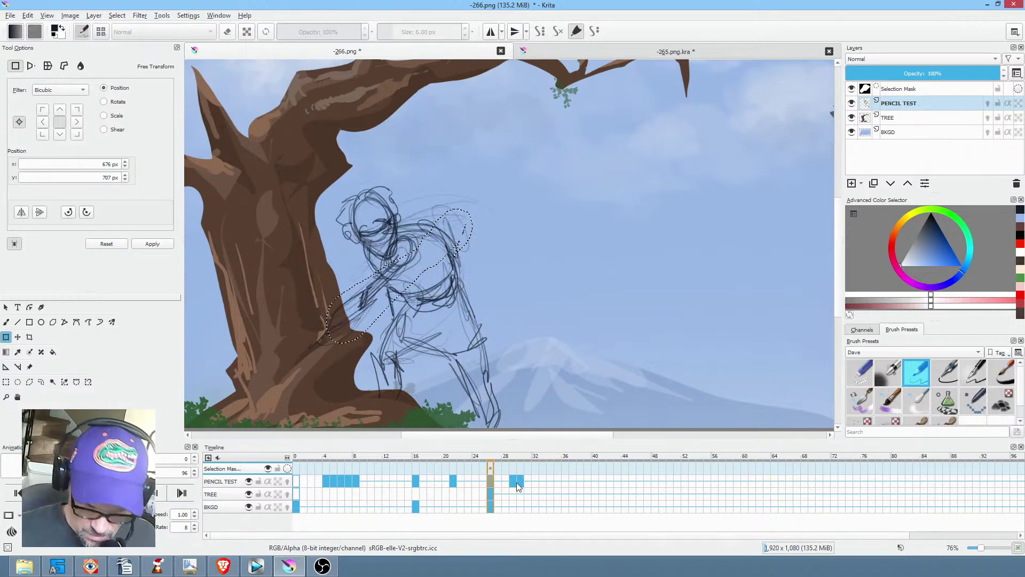
Try the in-between pose keyframe at frame 28 and return it to frame 29.
mouse_move(513, 479)
left_mouse_down()
mouse_move(507, 492)
mouse_move(505, 481)
left_mouse_up()
left_click(484, 482)
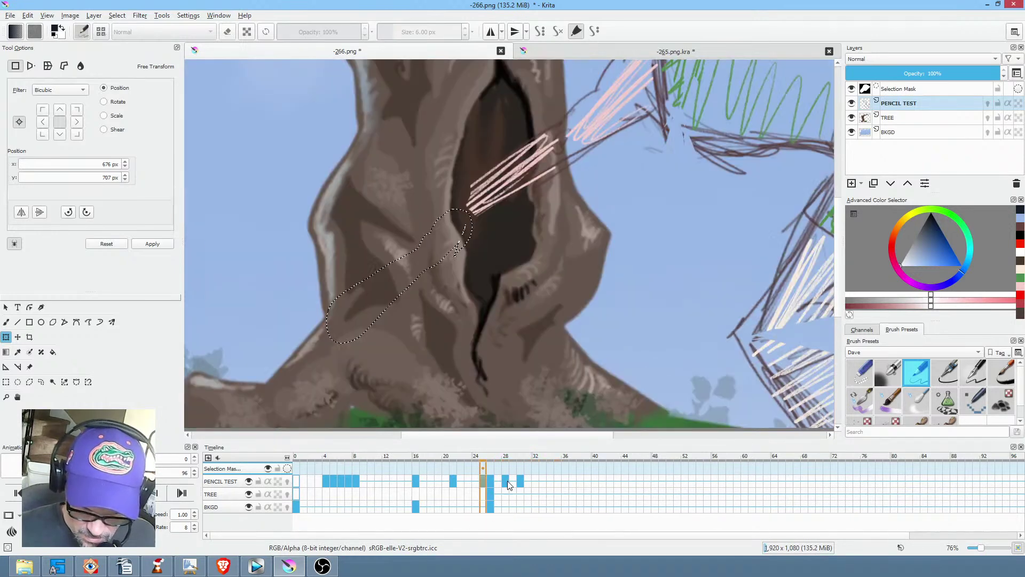
left_click(505, 480)
left_click_drag(505, 480, 516, 483)
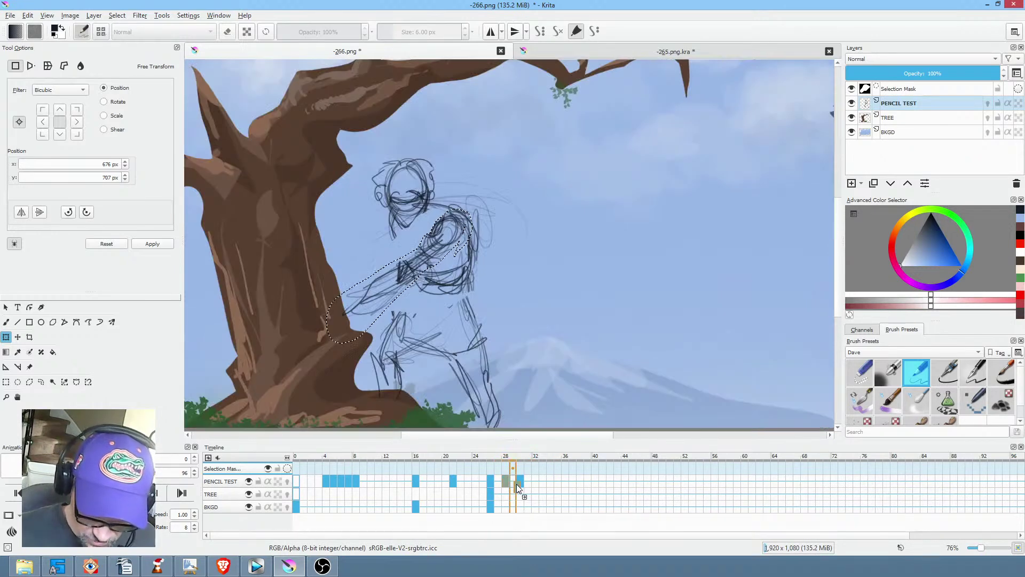
Play the animation from frame 26 to check the timing of the rise to standing.
left_click(489, 483)
key("space")
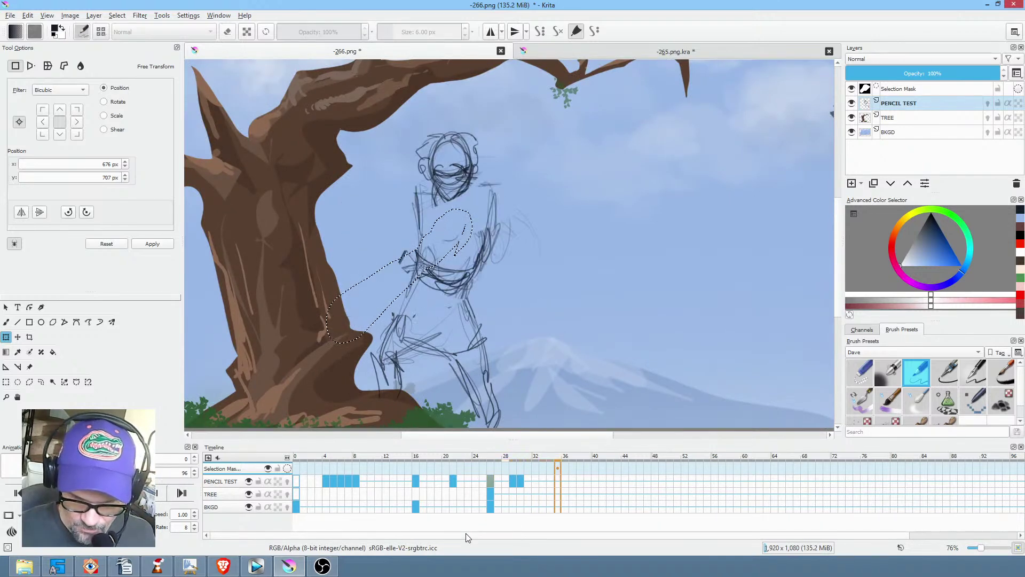
key("space")
Clear the selection on frame 30 and sketch both arms hanging down at the standing character's sides.
left_click(521, 480)
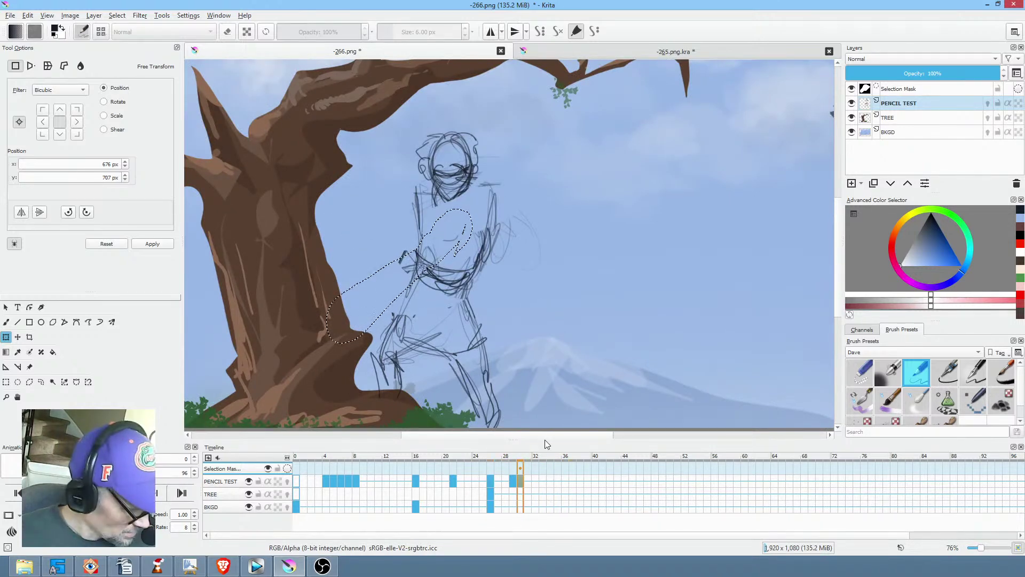
key("ctrl+shift+a")
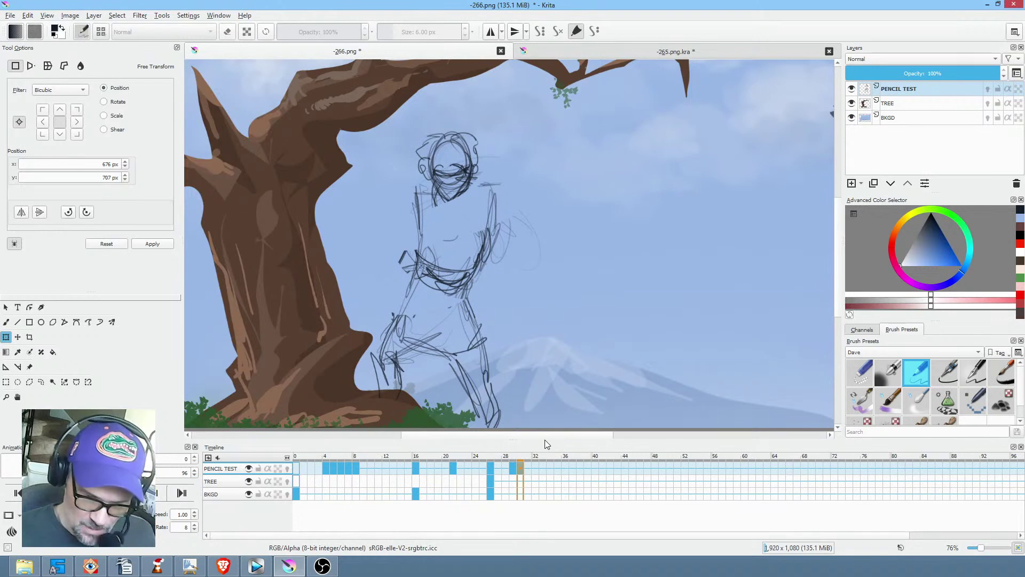
key("b")
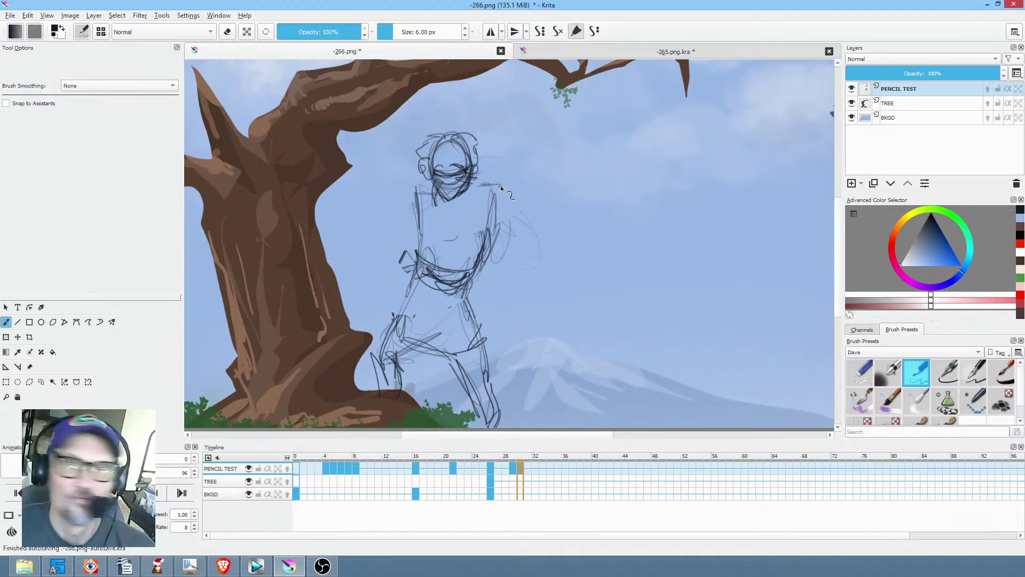
left_click_drag(501, 193, 508, 206)
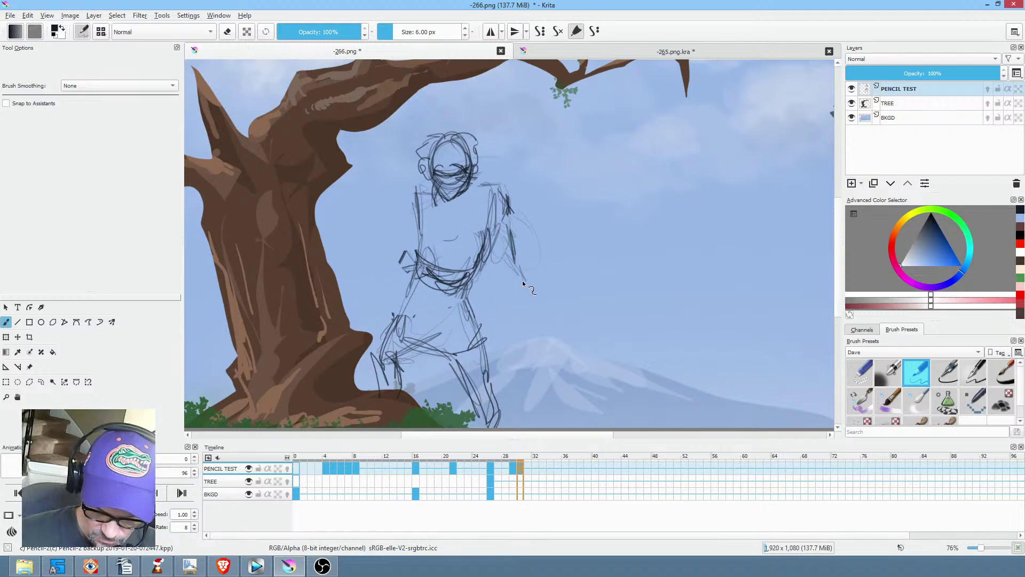
left_click_drag(512, 287, 513, 318)
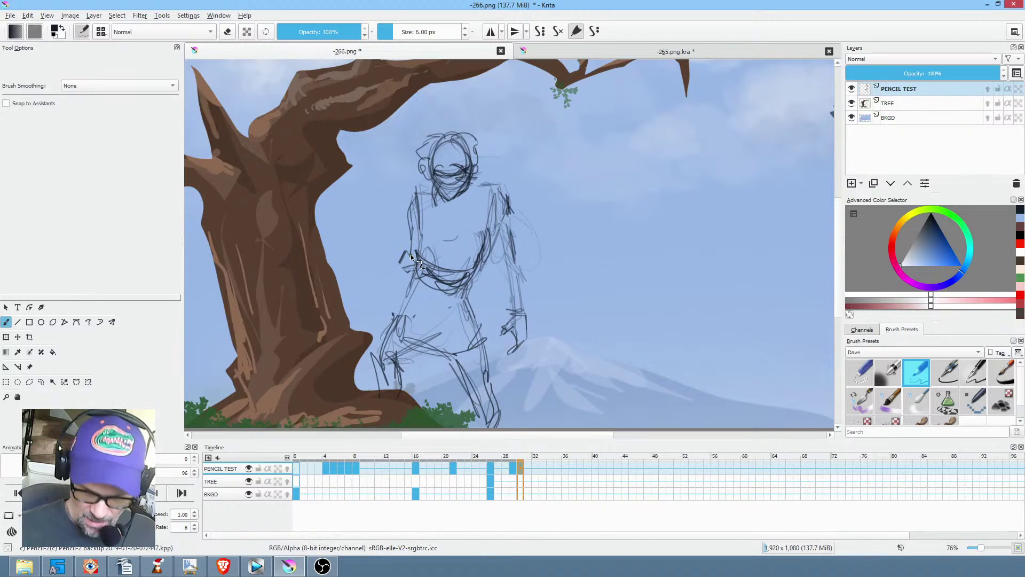
Play the animation from frame 26 to check how the added arms read in the rise to standing.
left_click(491, 469)
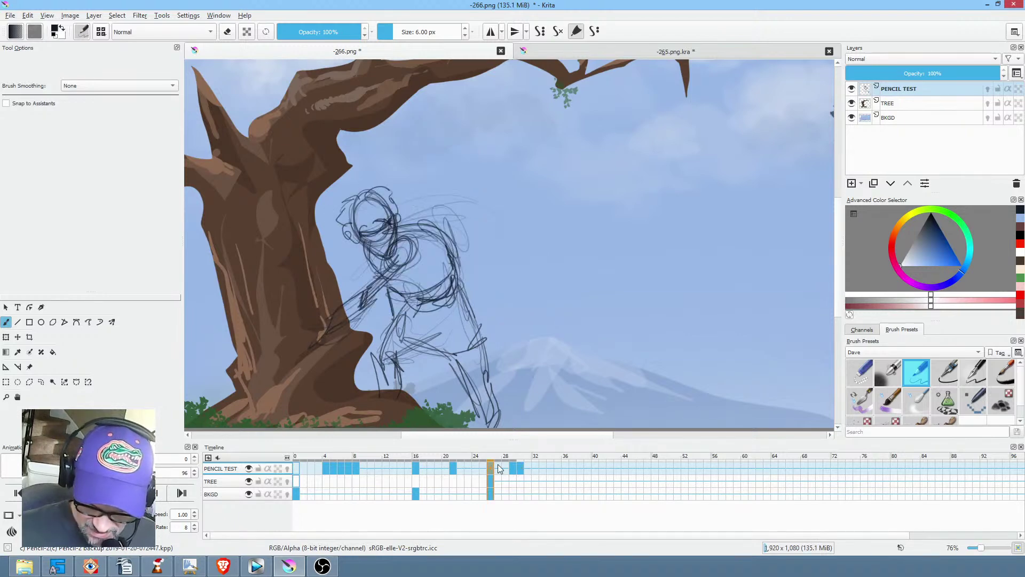
key("space")
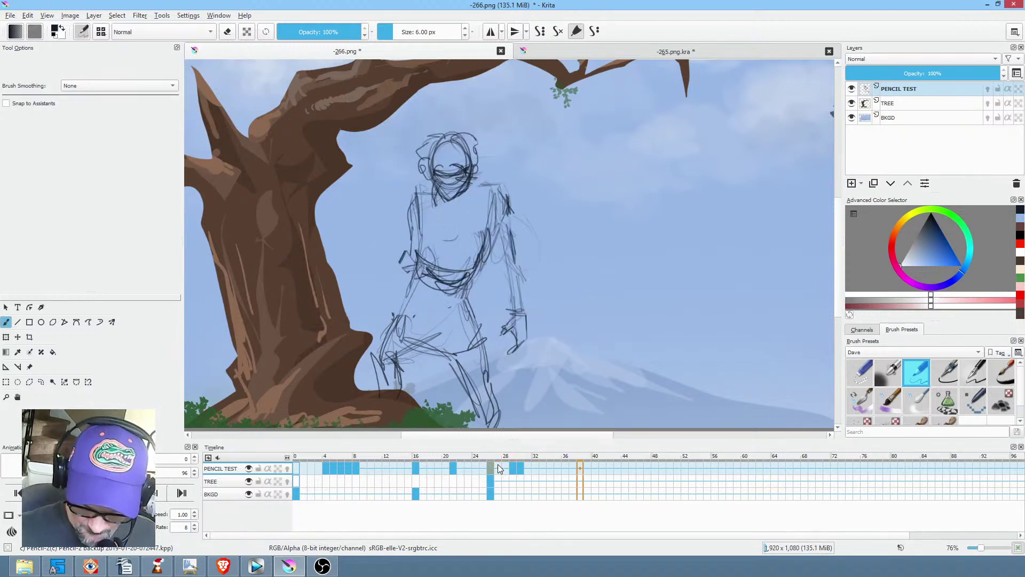
left_click(497, 468)
left_click(565, 469)
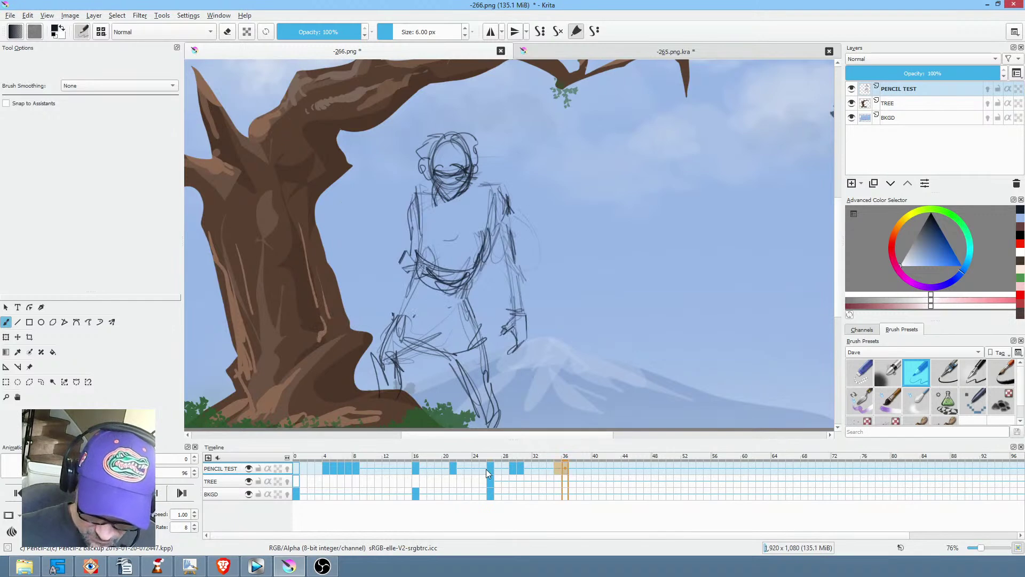
left_click(487, 469)
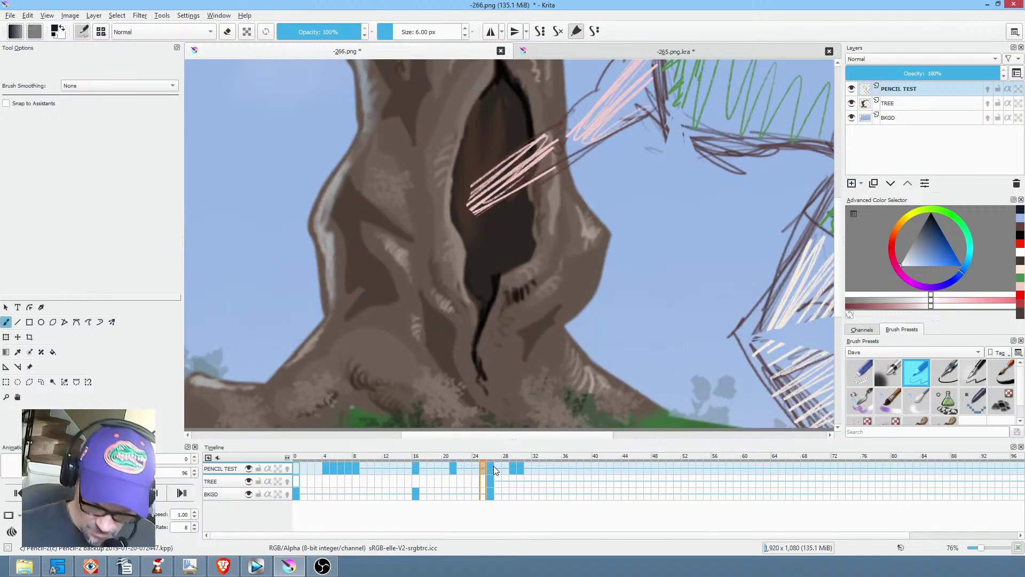
On frame 36, lasso the head, mirror it horizontally, shift it slightly away from the tree, and tilt it clockwise.
left_click(567, 467)
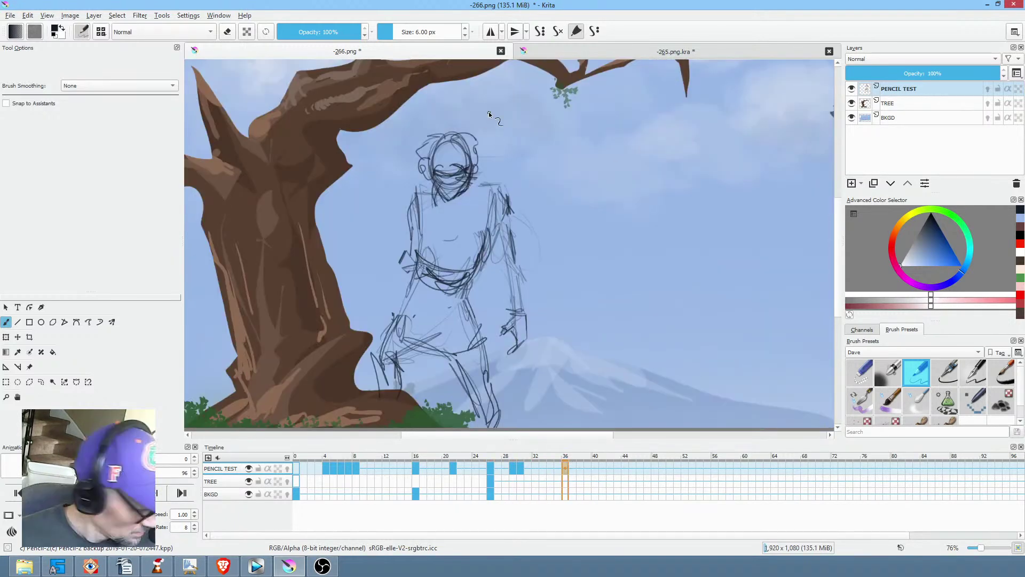
key("l")
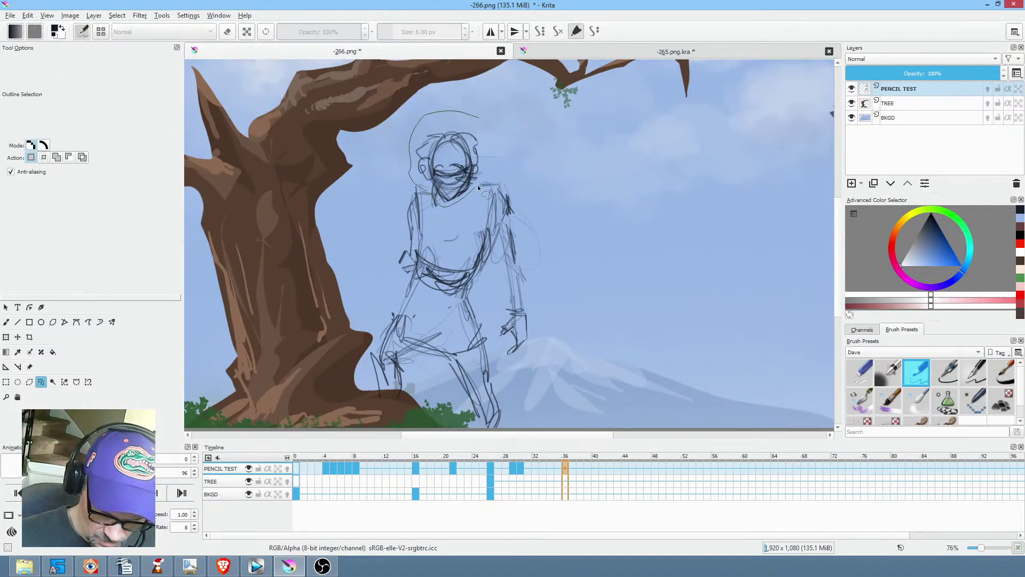
left_click_drag(474, 190, 491, 123)
key("ctrl+t")
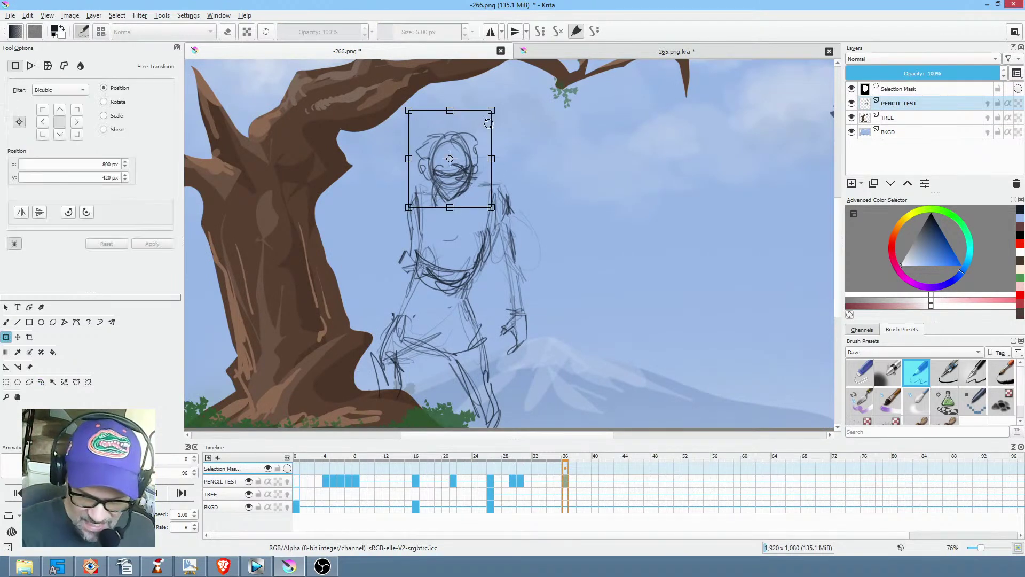
right_click(458, 156)
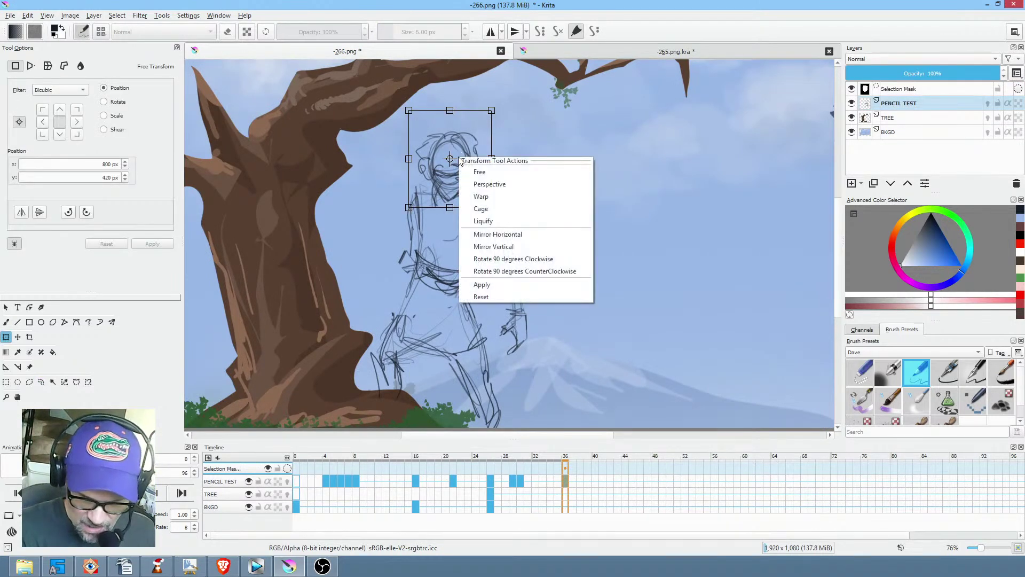
left_click(498, 235)
left_click_drag(466, 179, 475, 179)
left_click_drag(544, 207, 505, 212)
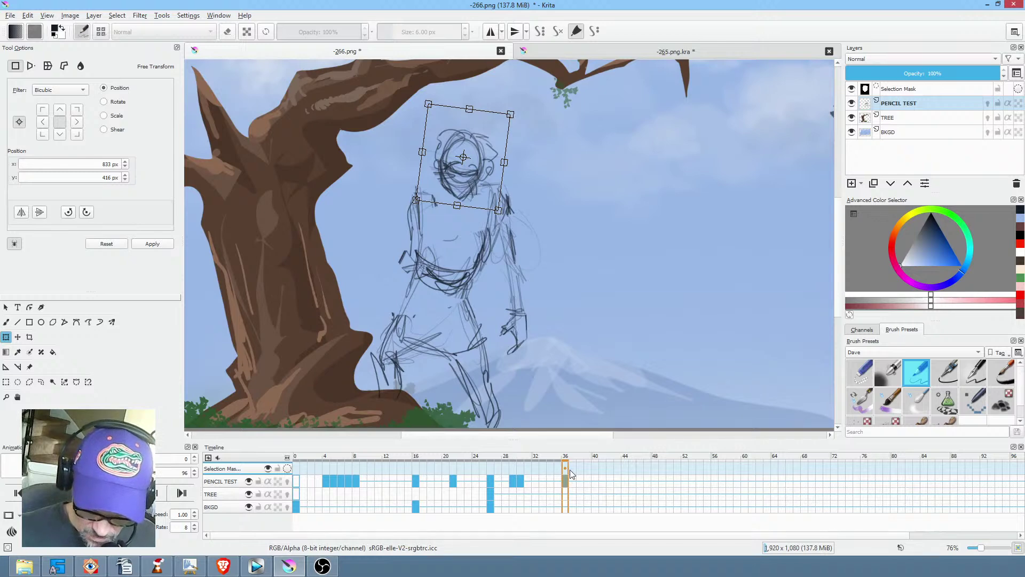
Compare the turned head on frame 36 with the pose on frame 35, and clear the selection.
left_click_drag(547, 482, 587, 484)
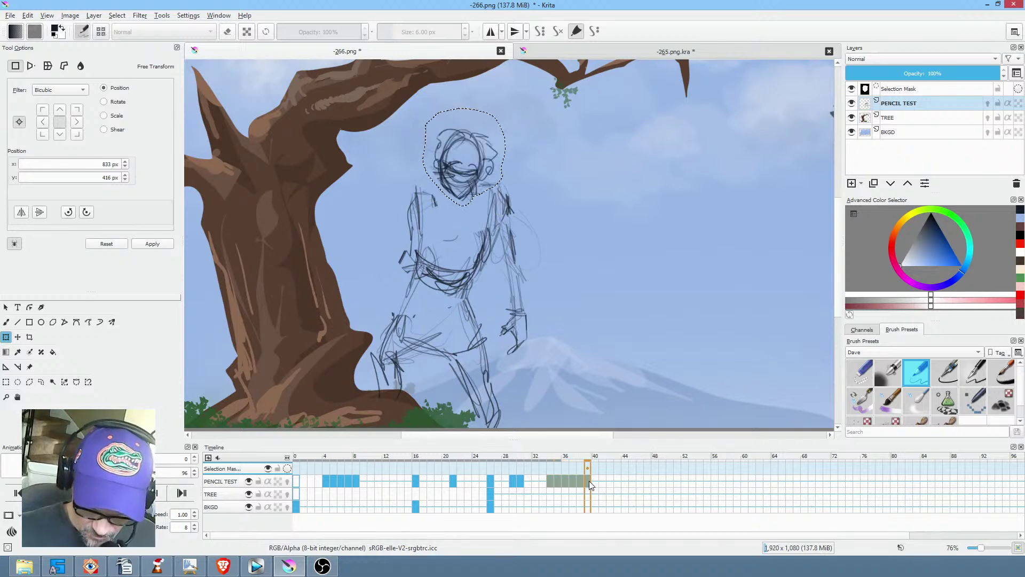
left_click(559, 479)
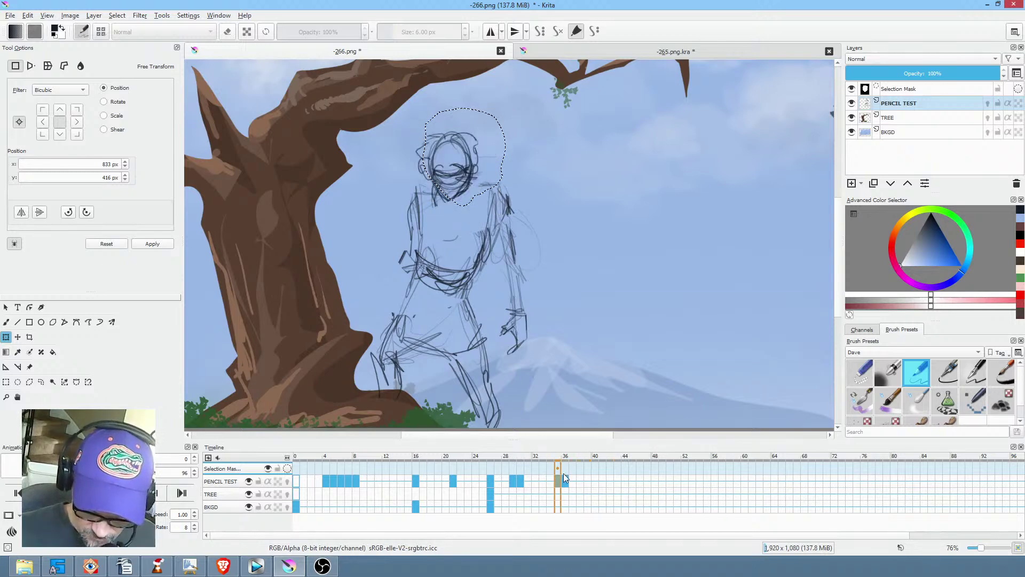
left_click(566, 481)
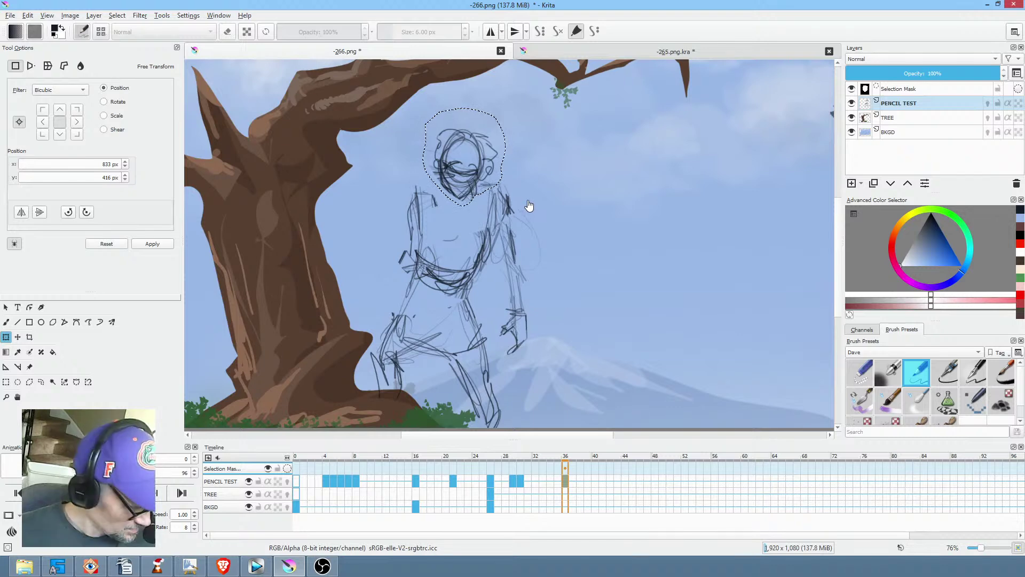
key("ctrl+shift+a")
On frame 37, erase both hanging arms with filled freehand path shapes in eraser mode.
left_click(573, 467)
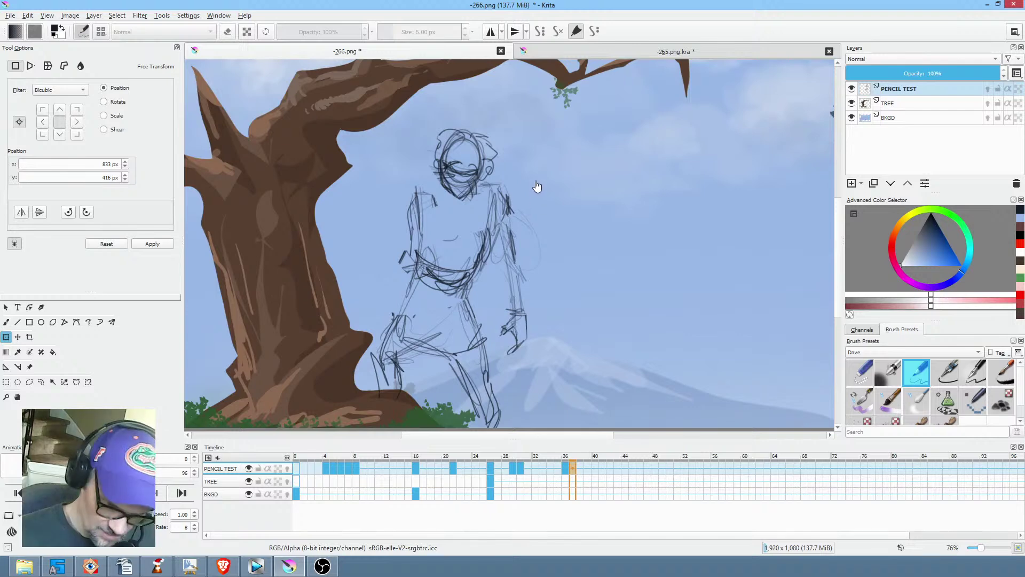
key("b")
key("e")
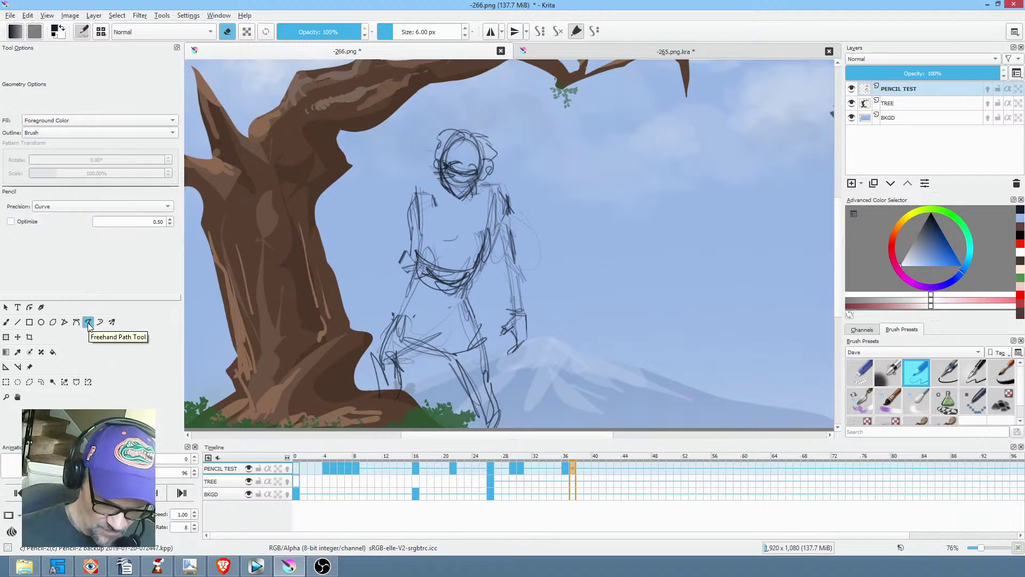
mouse_move(559, 179)
left_mouse_down()
mouse_move(551, 159)
mouse_move(510, 161)
left_mouse_up()
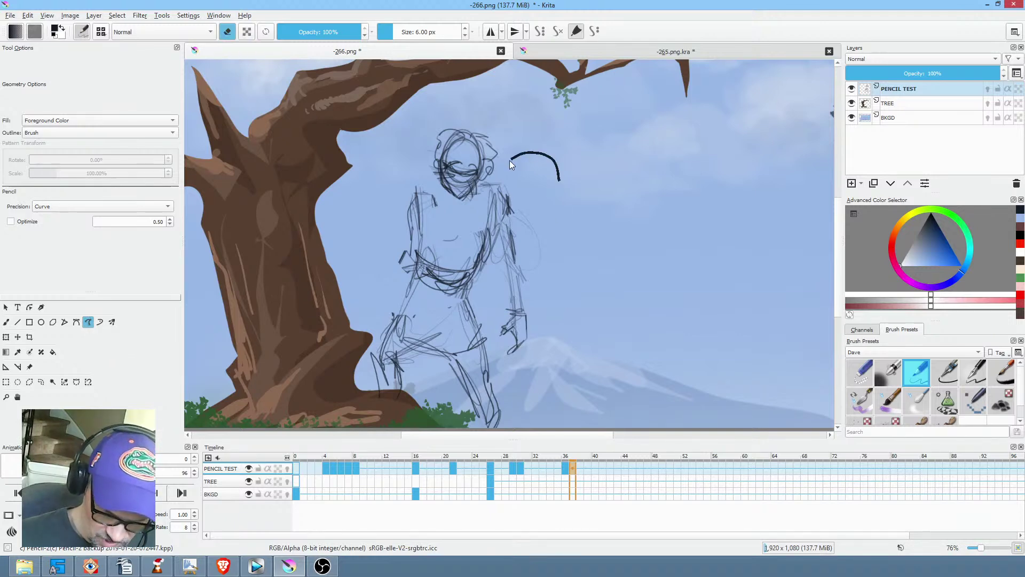
left_click_drag(505, 367, 507, 368)
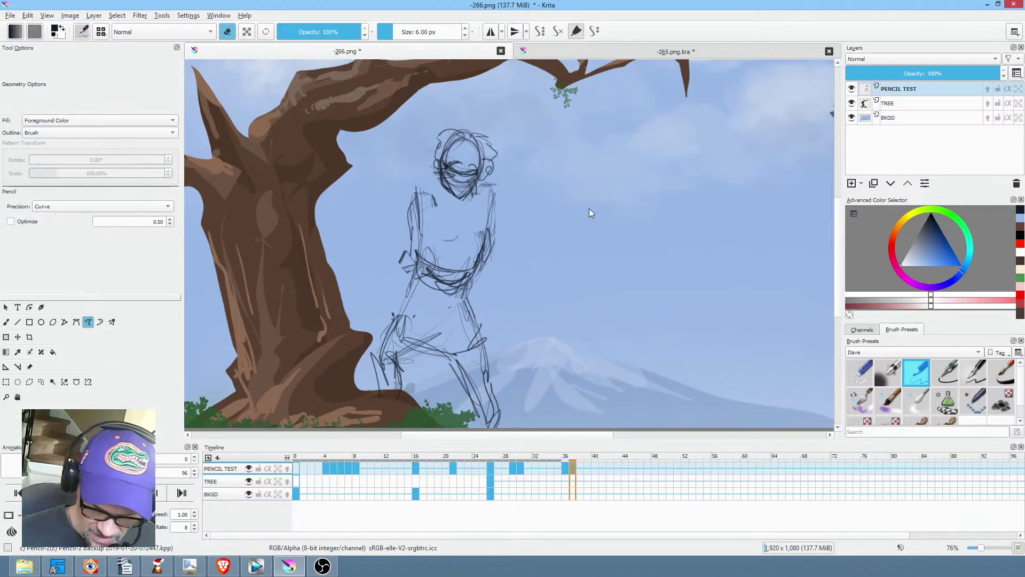
left_click_drag(400, 283, 402, 285)
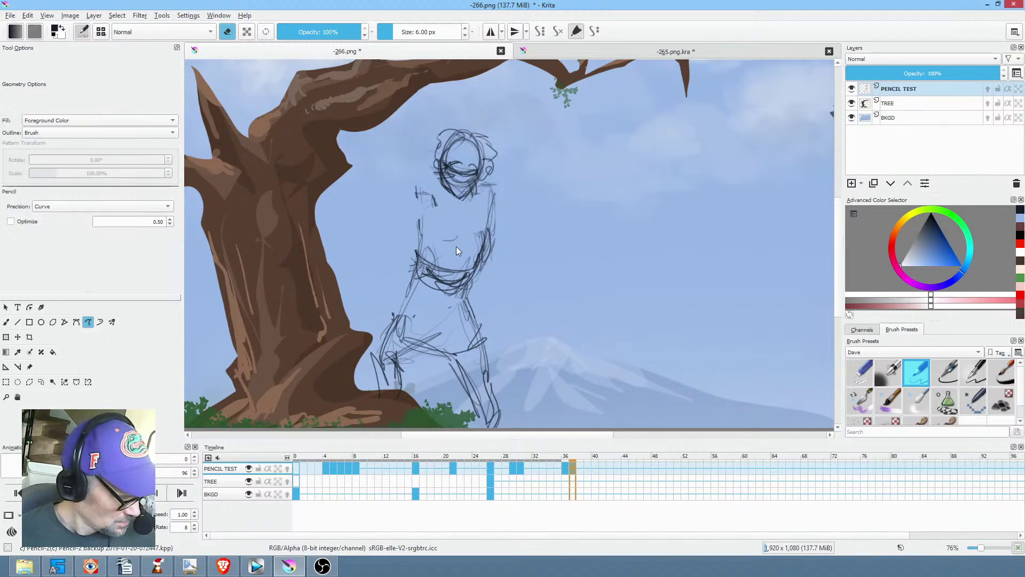
Sketch round shoulders on both sides of the torso on frame 37, and compare the pose with frame 36.
key("b")
key("e")
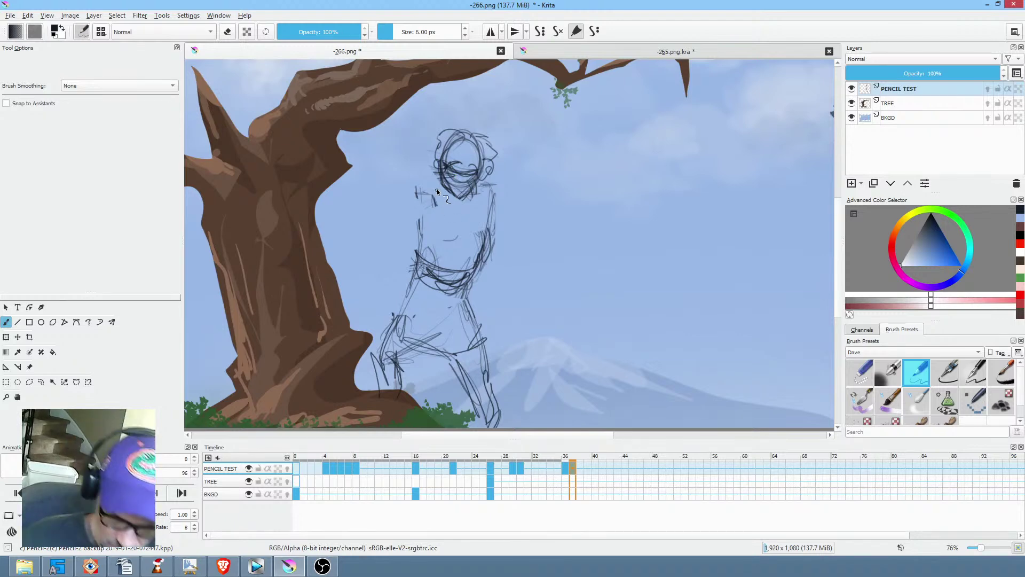
left_click_drag(407, 201, 405, 227)
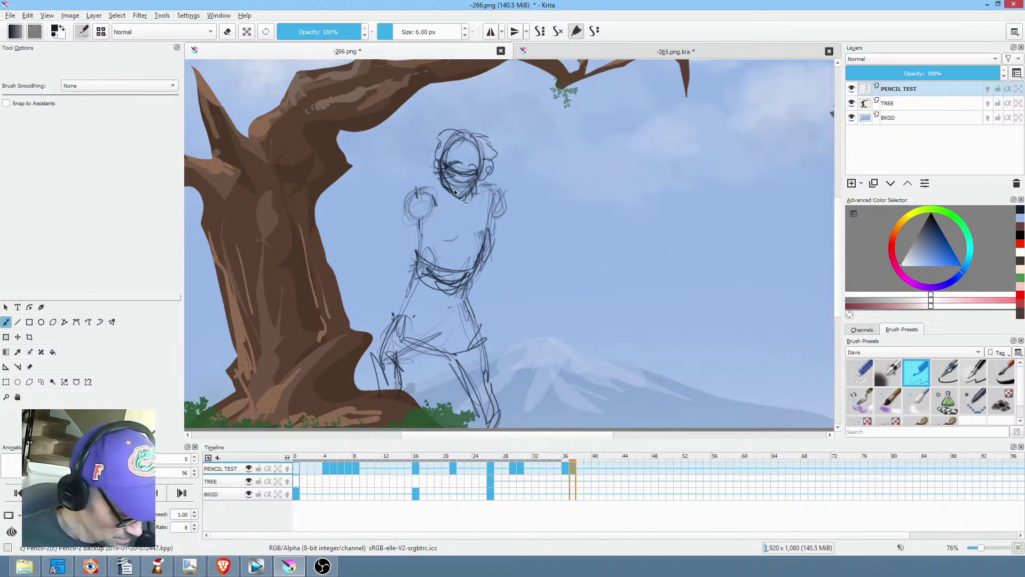
key("Left")
key("Right")
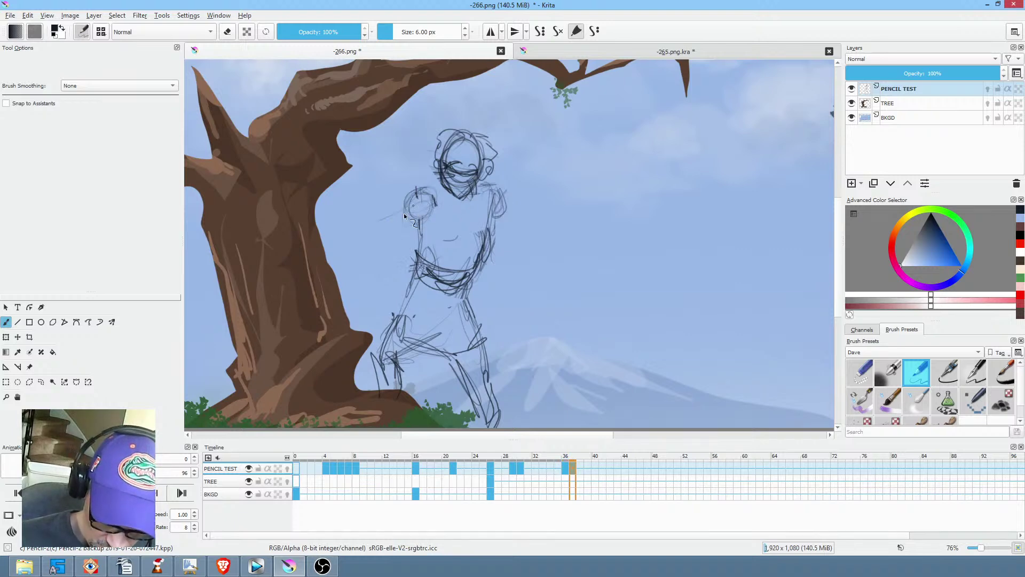
Draw one arm reaching to the tree trunk and the other bent upward with a raised hand, checking against frame 36.
mouse_move(309, 275)
left_mouse_down()
mouse_move(352, 261)
mouse_move(423, 217)
left_mouse_up()
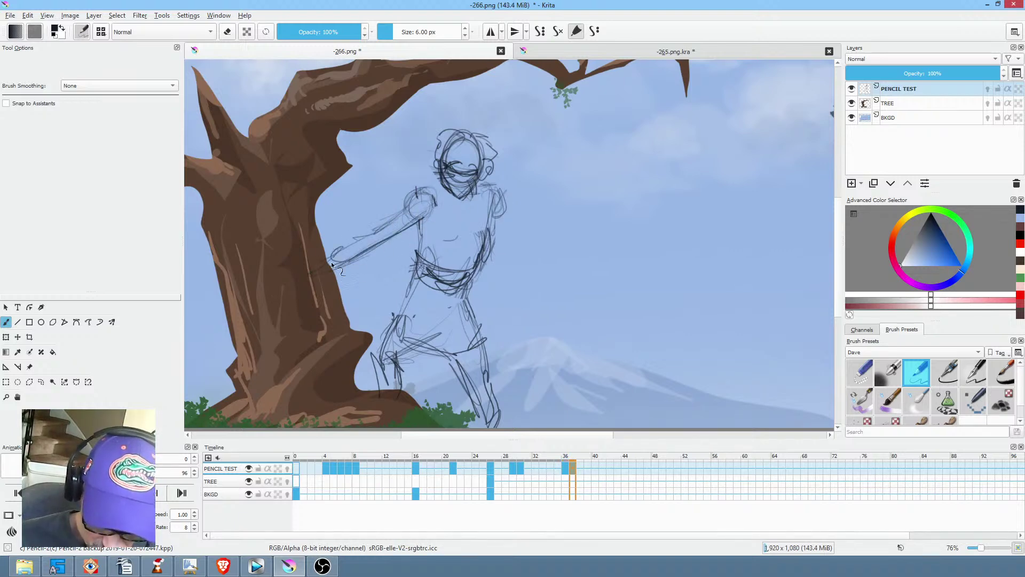
key("Left")
key("Right")
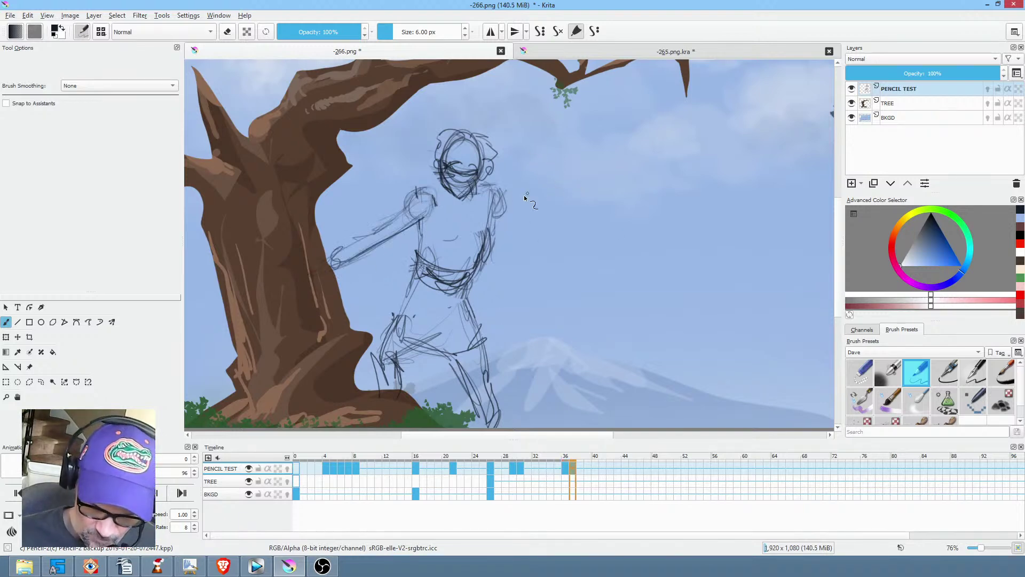
left_click_drag(549, 165, 550, 235)
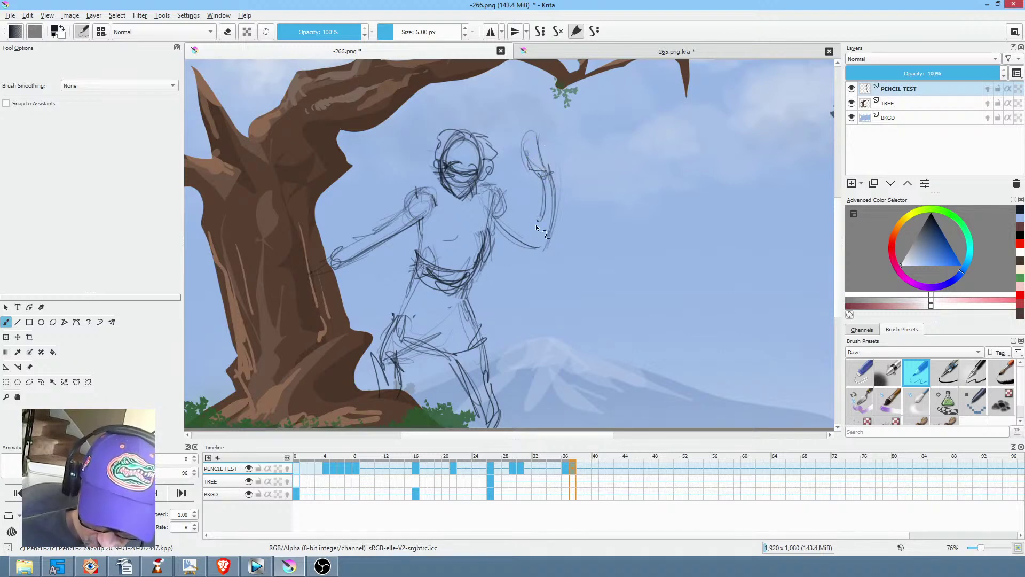
left_click_drag(552, 172, 544, 250)
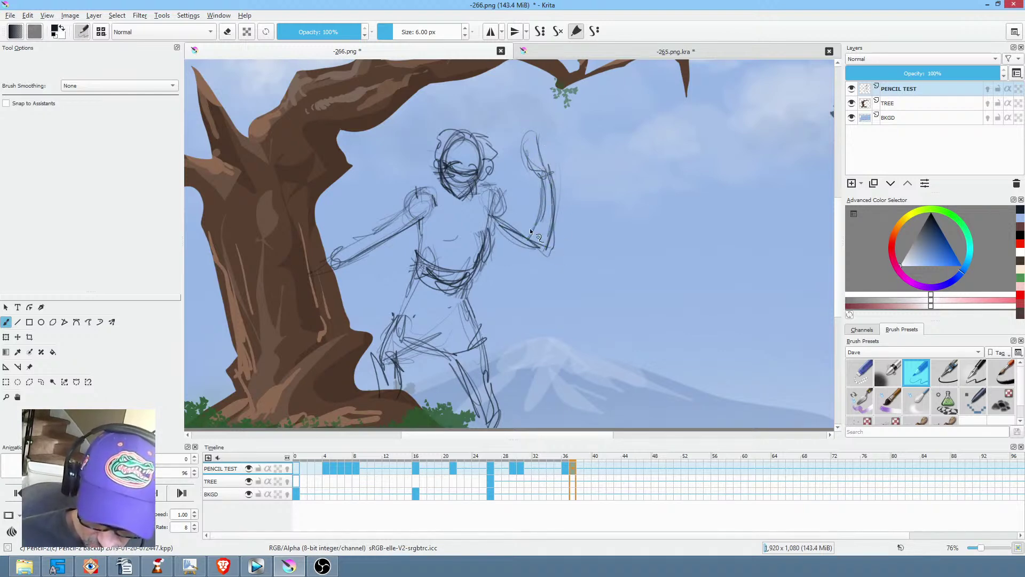
key("Left")
key("Right")
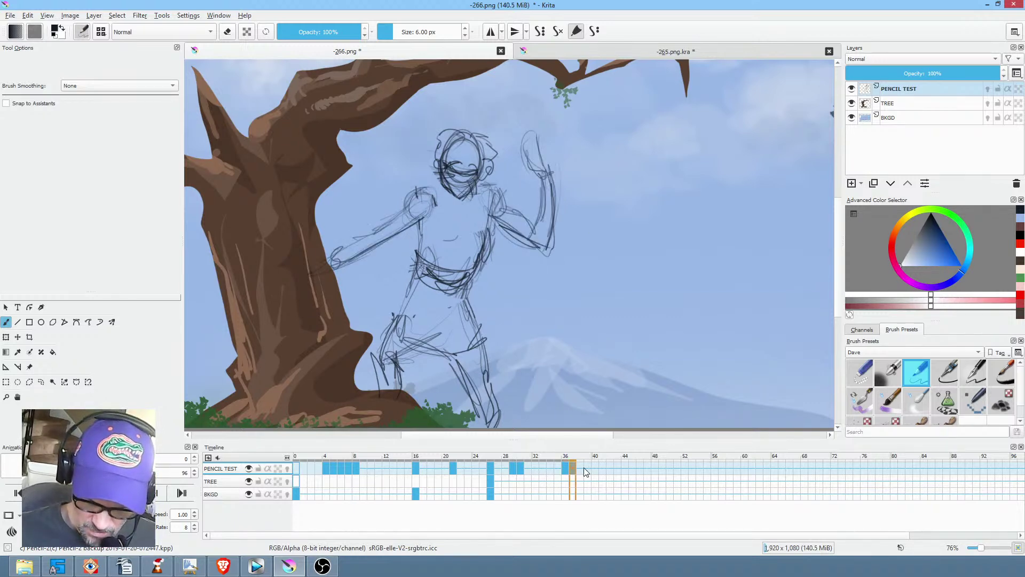
Play the animation from frame 35 to check the head turn and arm movement.
left_click(558, 468)
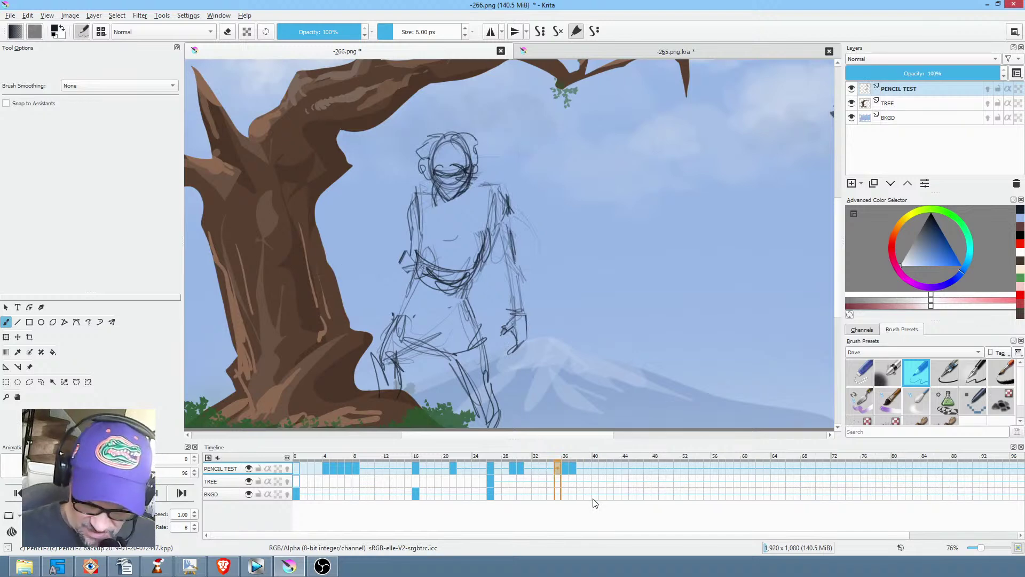
key("space")
key("space")
On frame 40, erase both arms and shoulders with filled freehand path shapes in eraser mode.
left_click(572, 469)
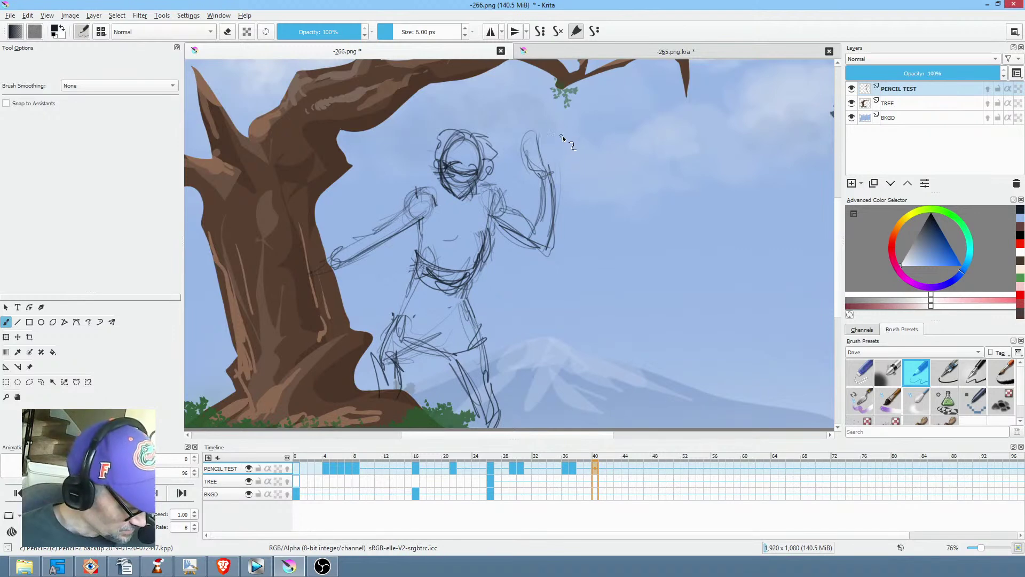
key("shift+f")
key("e")
mouse_move(569, 128)
left_mouse_down()
mouse_move(513, 127)
mouse_move(600, 241)
mouse_move(457, 194)
mouse_move(325, 229)
mouse_move(421, 216)
left_mouse_up()
key("b")
key("e")
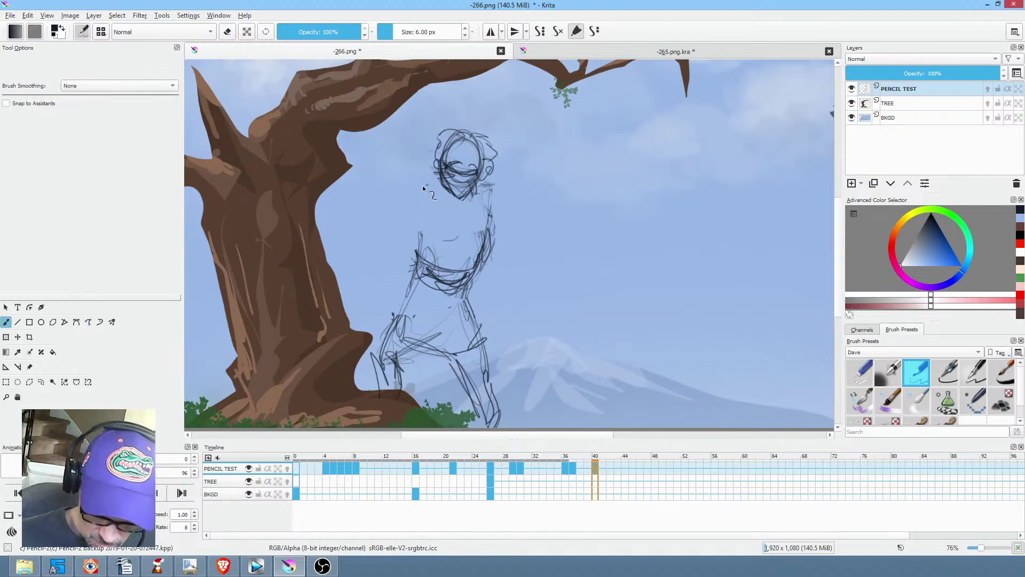
On frame 40, sketch a round shoulder and an arm crossing the chest, its forearm bent up to a raised hand beside the head.
left_click_drag(429, 190, 414, 206)
left_click_drag(531, 199, 529, 177)
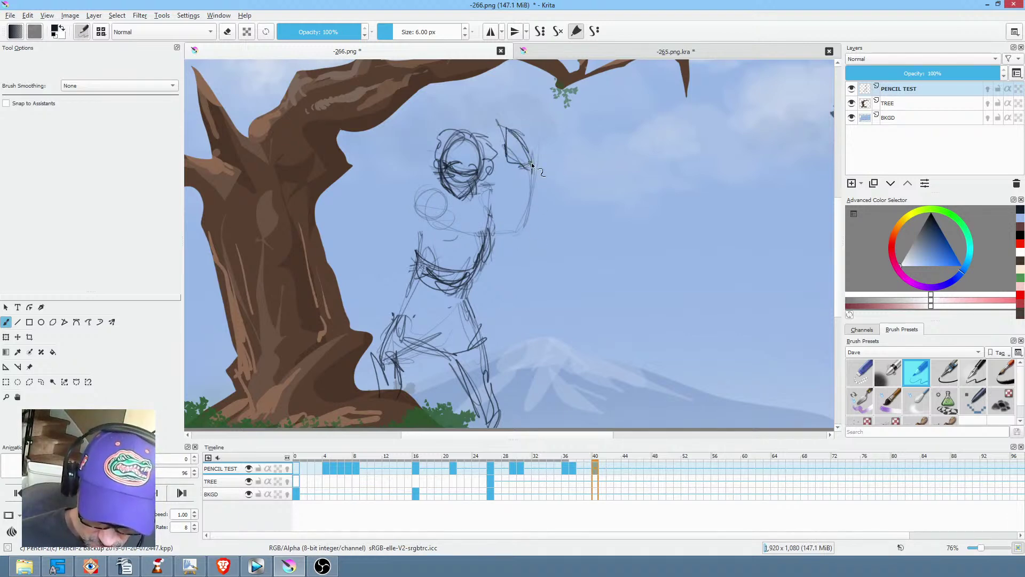
mouse_move(523, 180)
left_mouse_down()
mouse_move(501, 242)
mouse_move(516, 247)
left_mouse_up()
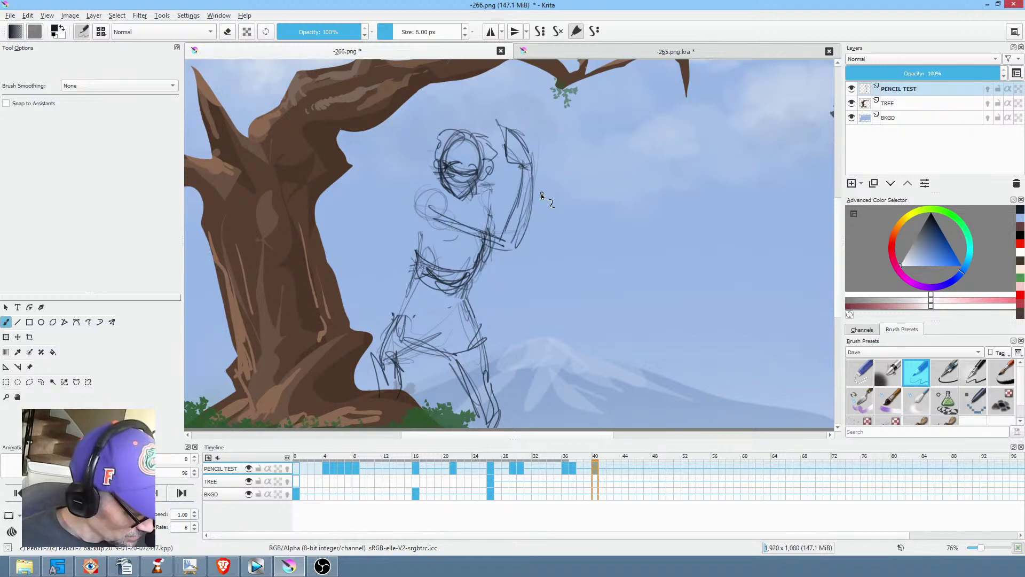
Erase the raised forearm's first lines, redraw it slanting from the elbow to the hand, and reinforce the upper arm and round shoulder.
key("e")
left_click_drag(544, 191, 550, 185)
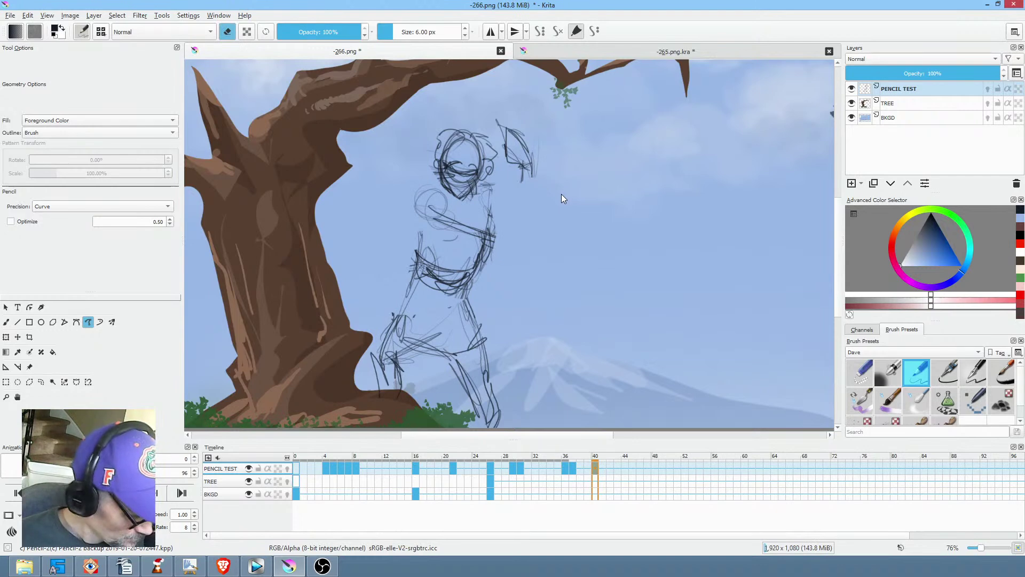
key("b")
key("e")
left_click_drag(529, 167, 507, 245)
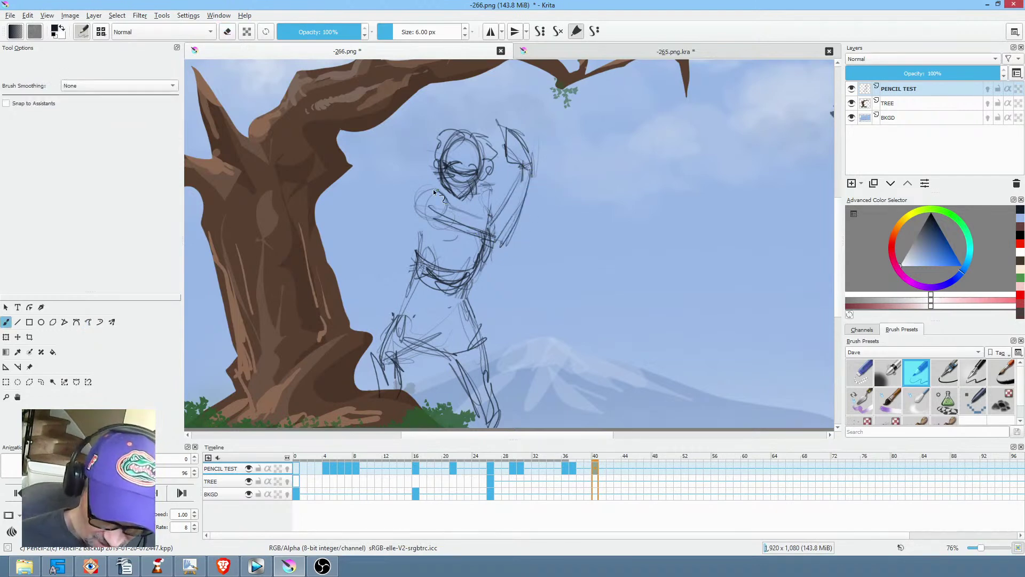
left_click_drag(417, 195, 457, 226)
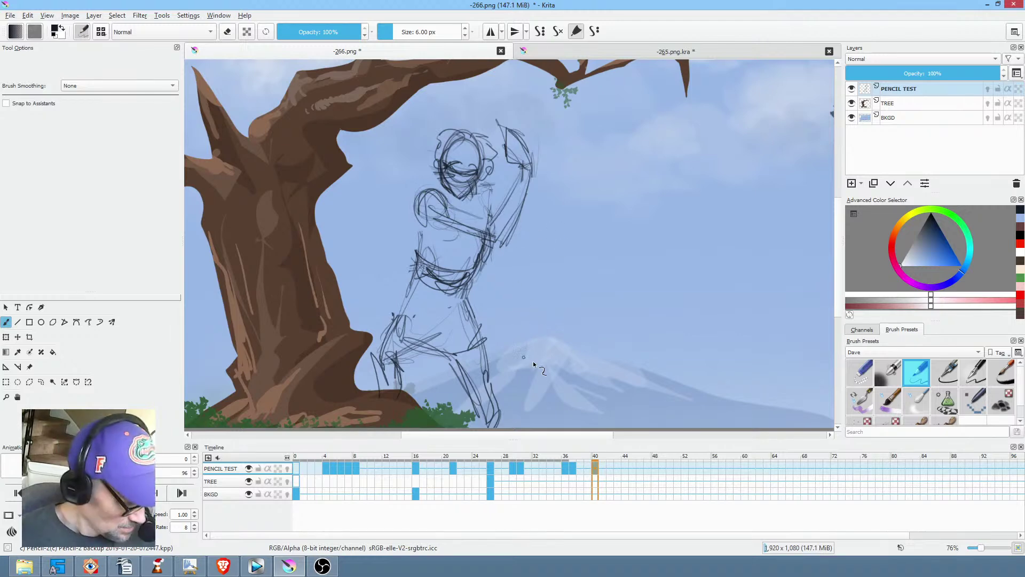
Draw the other forearm hanging down to an open hand, and darken the raised hand and forearm with heavier strokes.
key("ctrl+z")
key("ctrl+z")
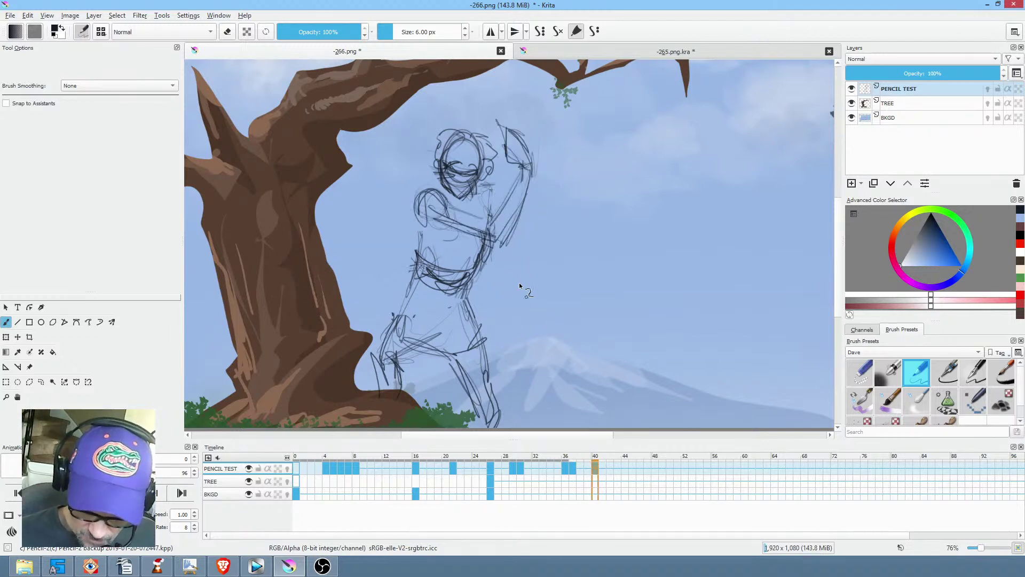
left_click_drag(518, 334, 524, 296)
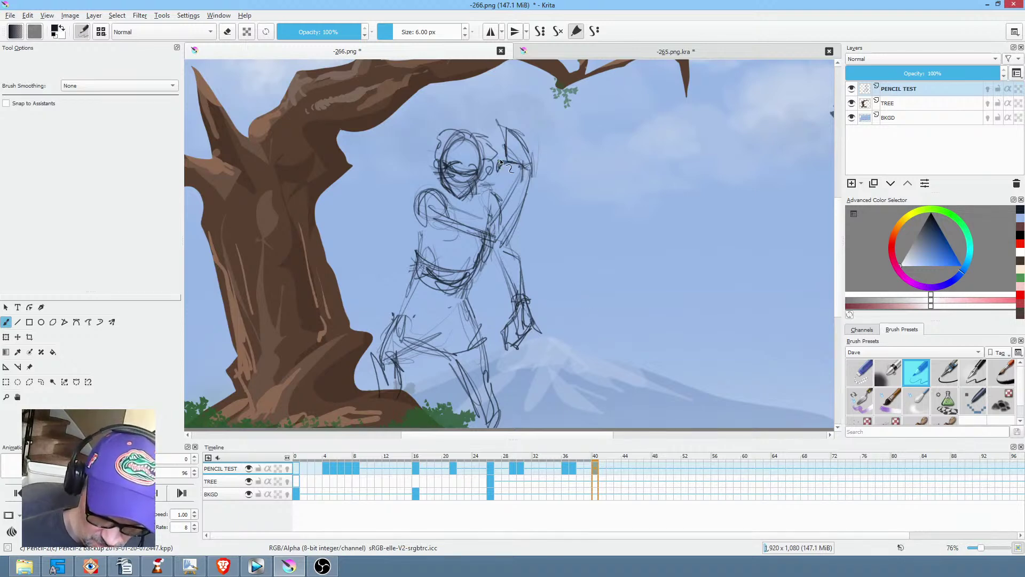
left_click_drag(505, 154, 497, 132)
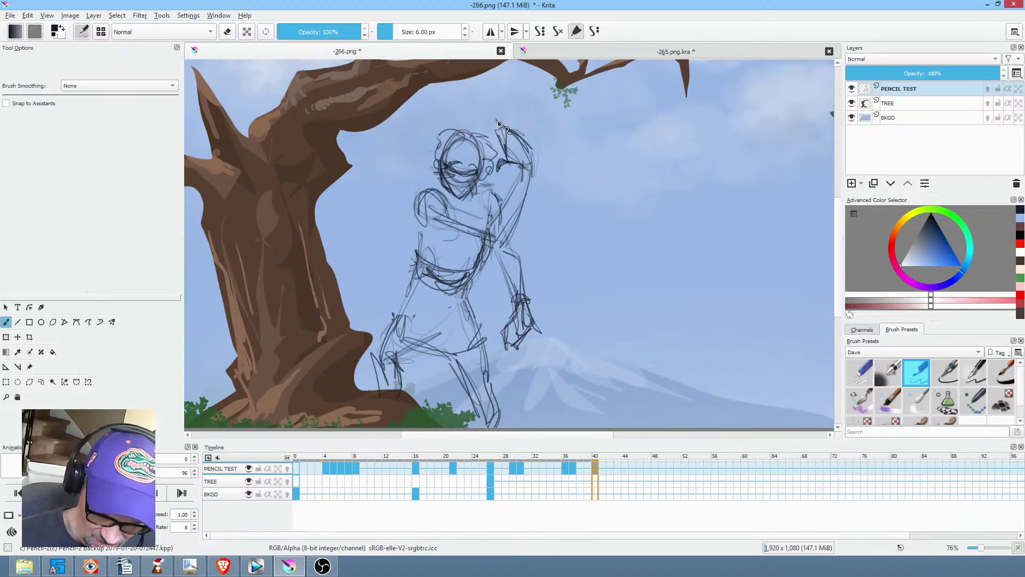
mouse_move(529, 178)
left_mouse_down()
mouse_move(518, 135)
mouse_move(531, 169)
mouse_move(506, 237)
left_mouse_up()
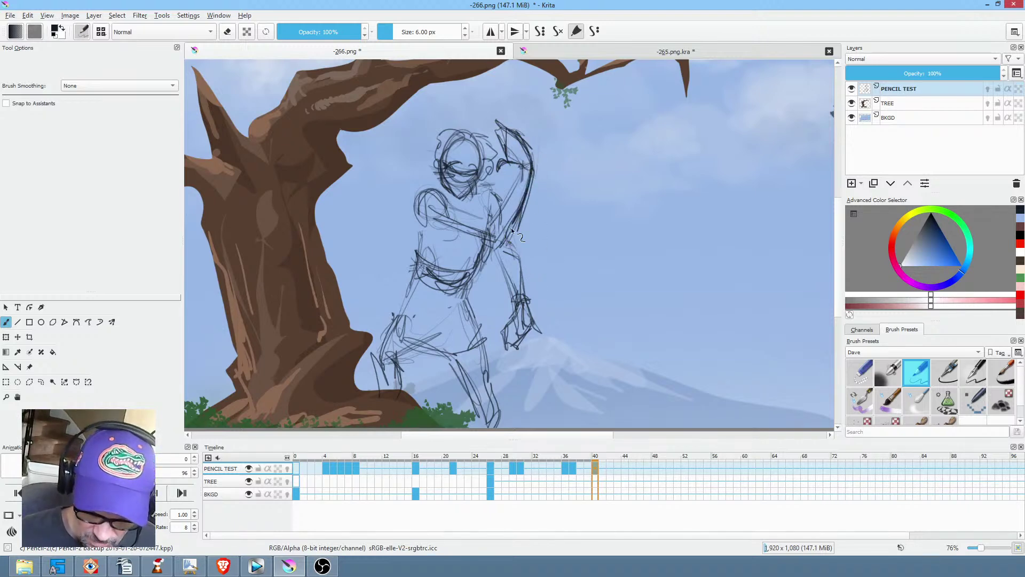
left_click_drag(530, 305, 546, 334)
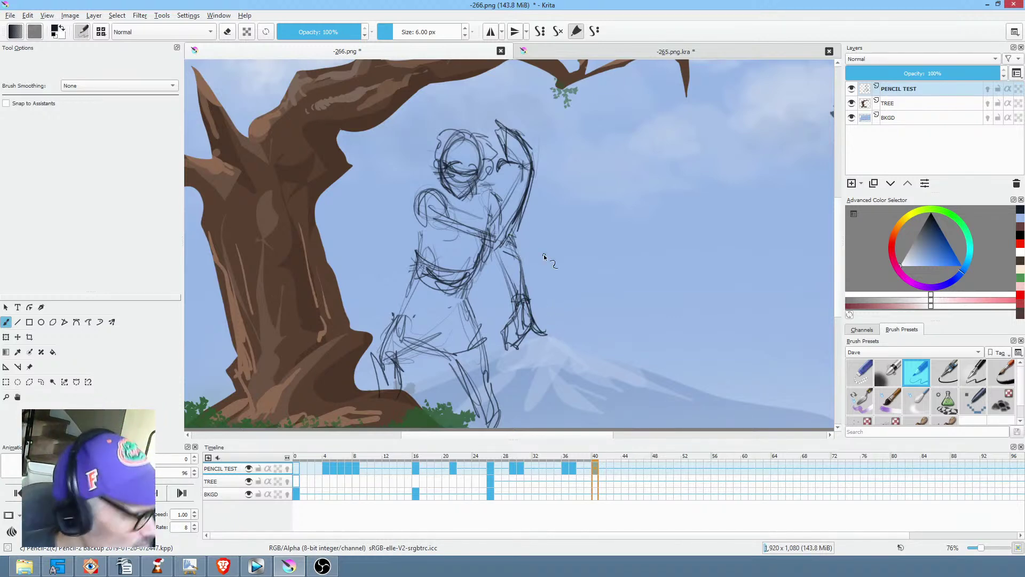
Compare the frame 40 pose with frame 37 and play the arm movement from frame 37.
key("Left")
key("Left")
key("Left")
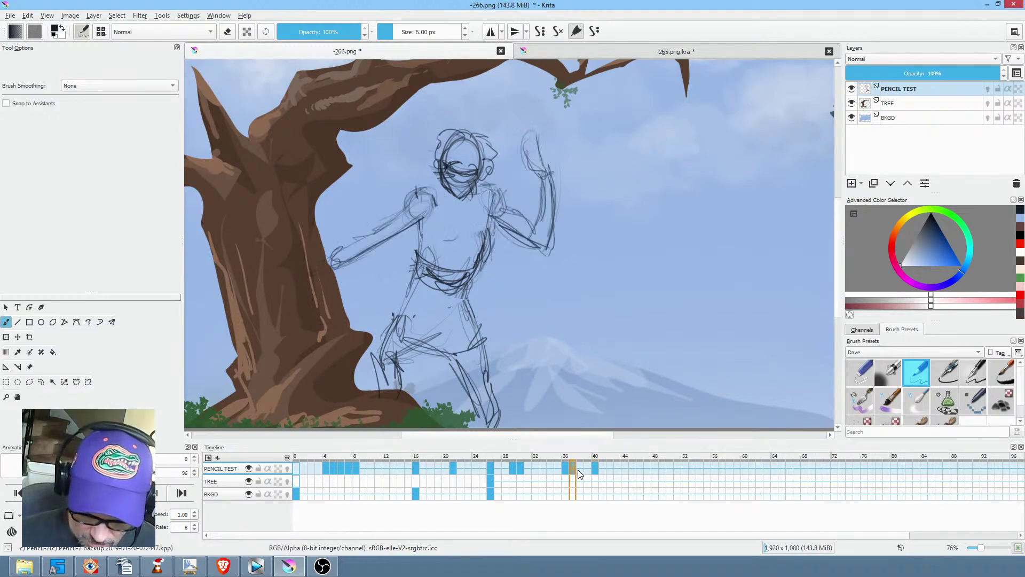
left_click(596, 466)
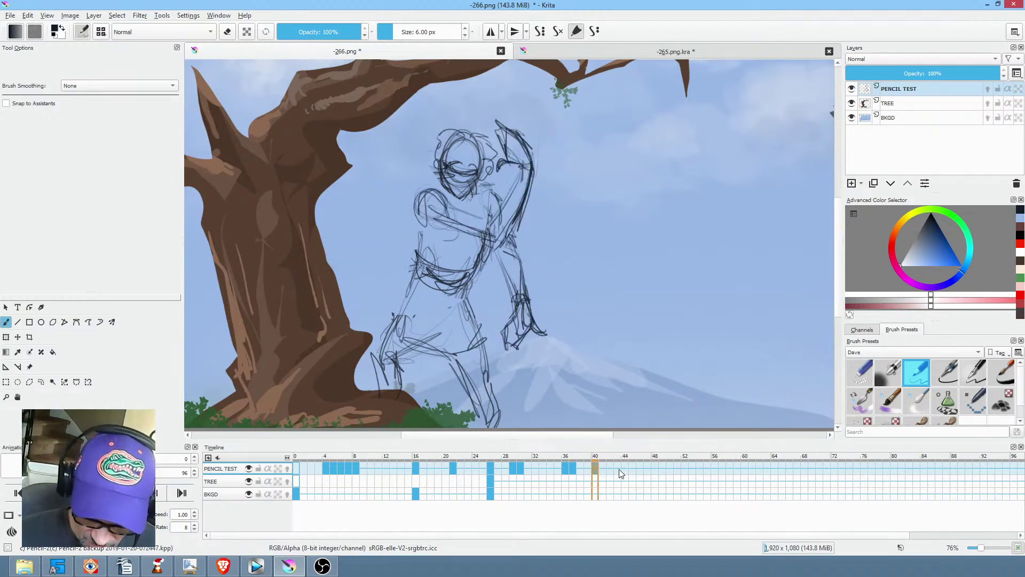
left_click(572, 469)
key("space")
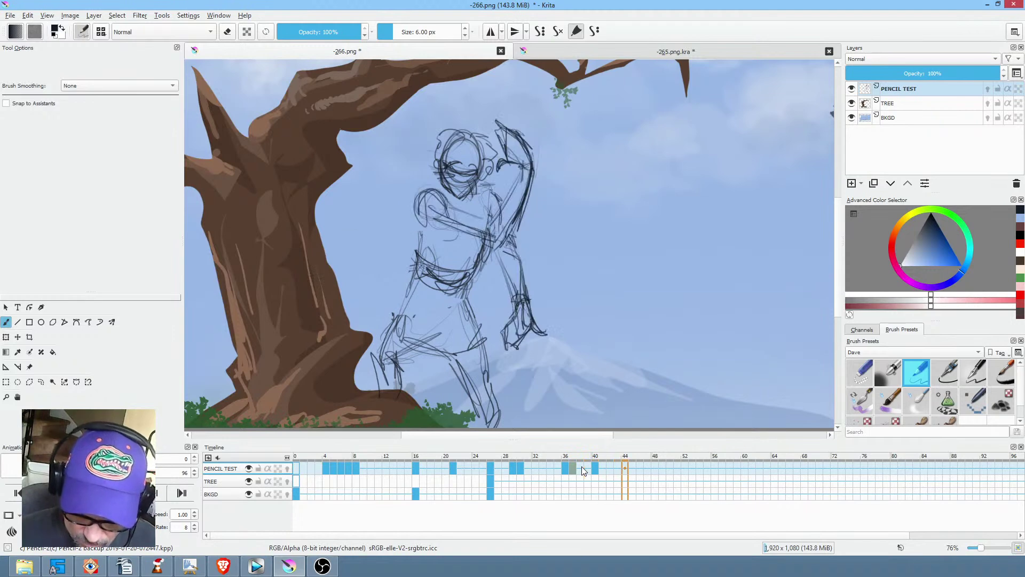
key("space")
On frame 43, select the raised forearm and hand with a freehand outline and move them aside into the empty sky.
left_click(619, 468)
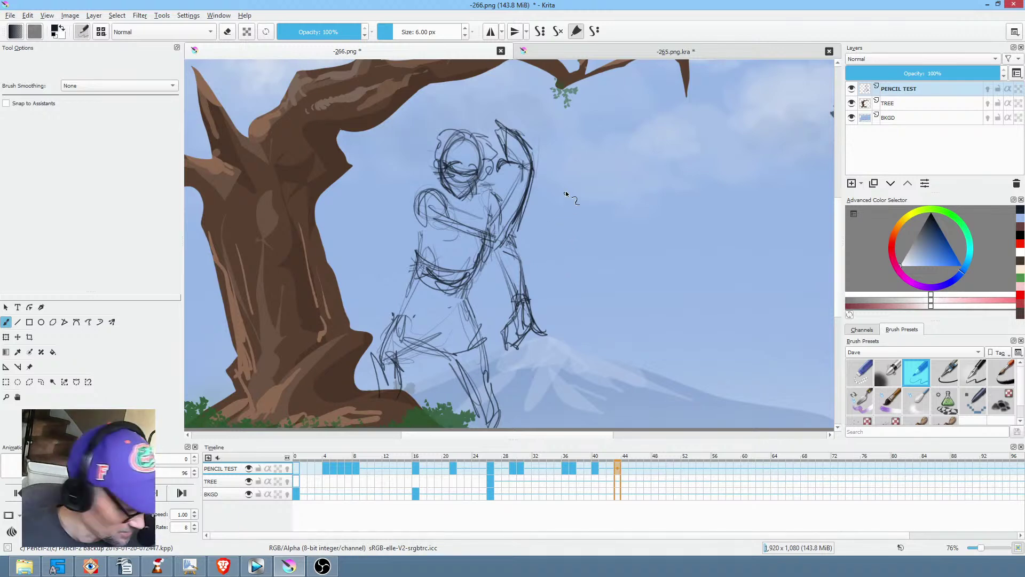
key("l")
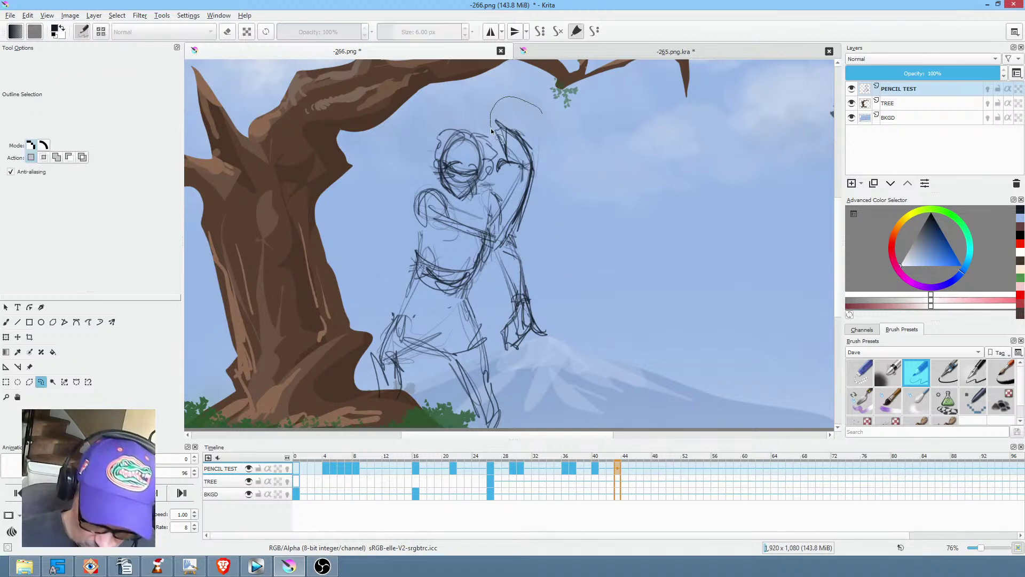
left_click_drag(530, 212, 559, 125)
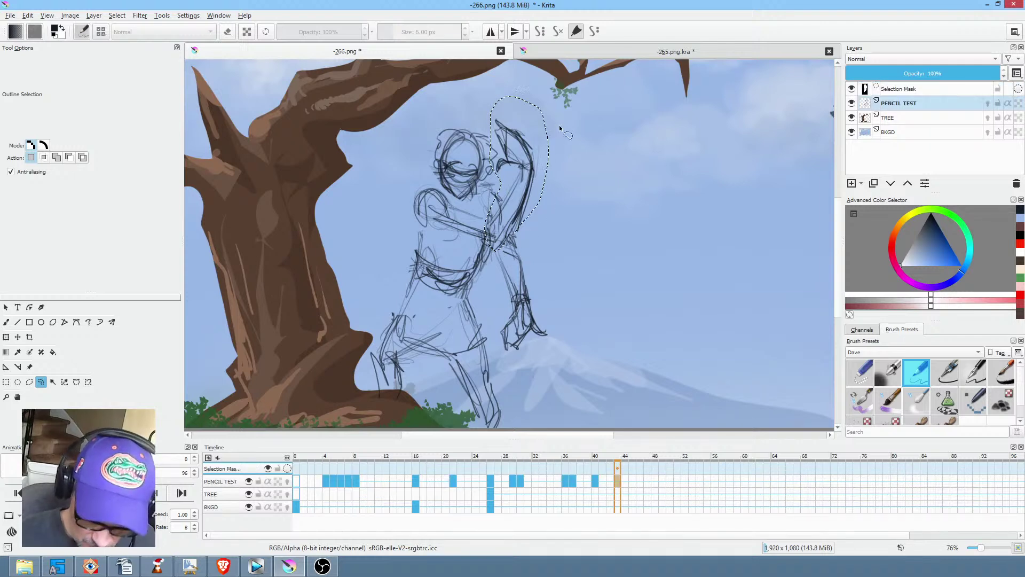
key("ctrl+t")
mouse_move(524, 197)
left_mouse_down()
mouse_move(756, 192)
mouse_move(763, 204)
left_mouse_up()
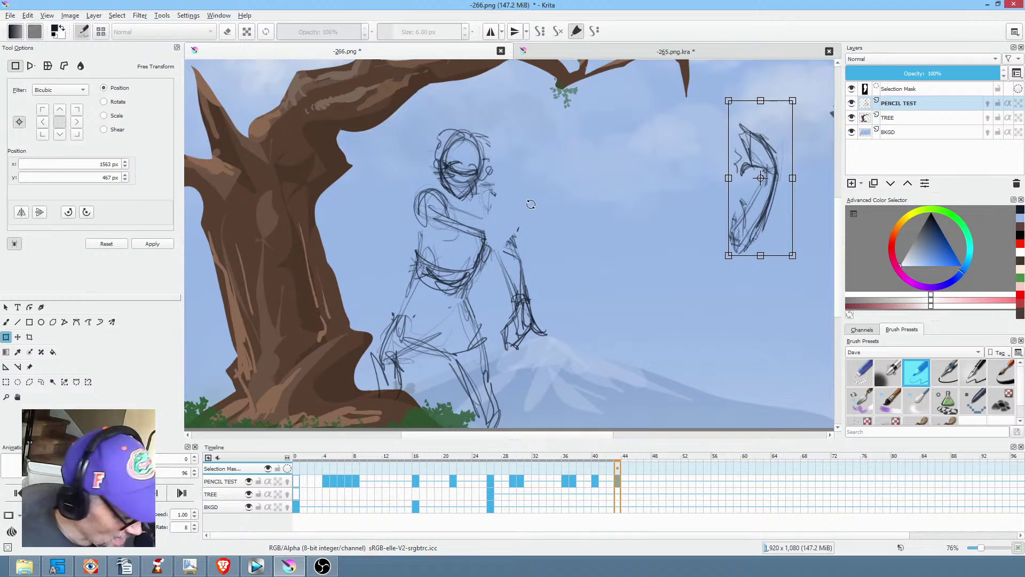
key("Return")
Outline the hanging forearm and hand, and rotate and move them so they point upward beside the head.
mouse_move(532, 211)
left_mouse_down()
mouse_move(494, 275)
mouse_move(559, 345)
mouse_move(533, 211)
left_mouse_up()
key("ctrl+t")
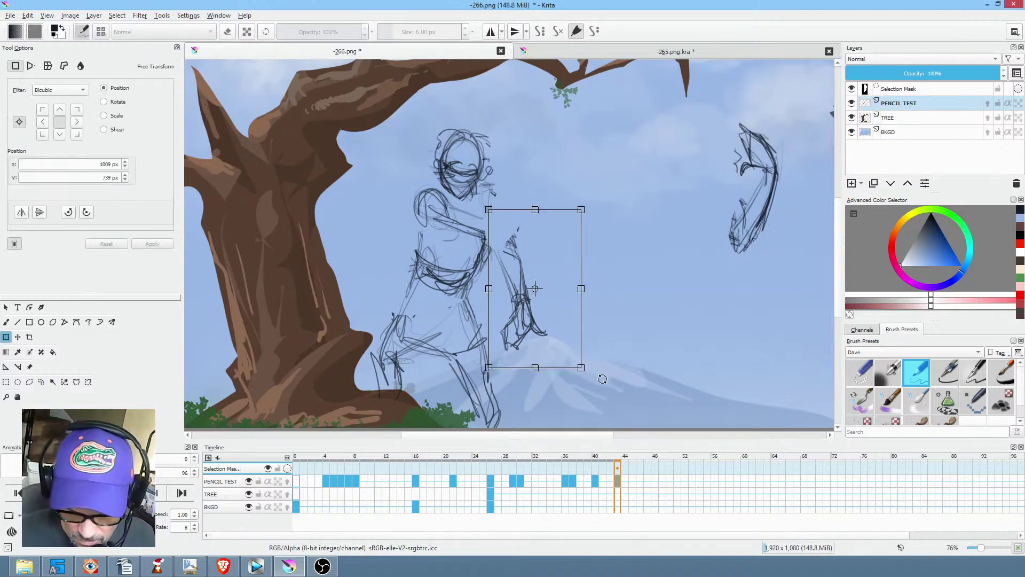
mouse_move(598, 385)
left_mouse_down()
mouse_move(625, 167)
mouse_move(460, 214)
mouse_move(616, 274)
left_mouse_up()
left_click_drag(559, 321, 542, 167)
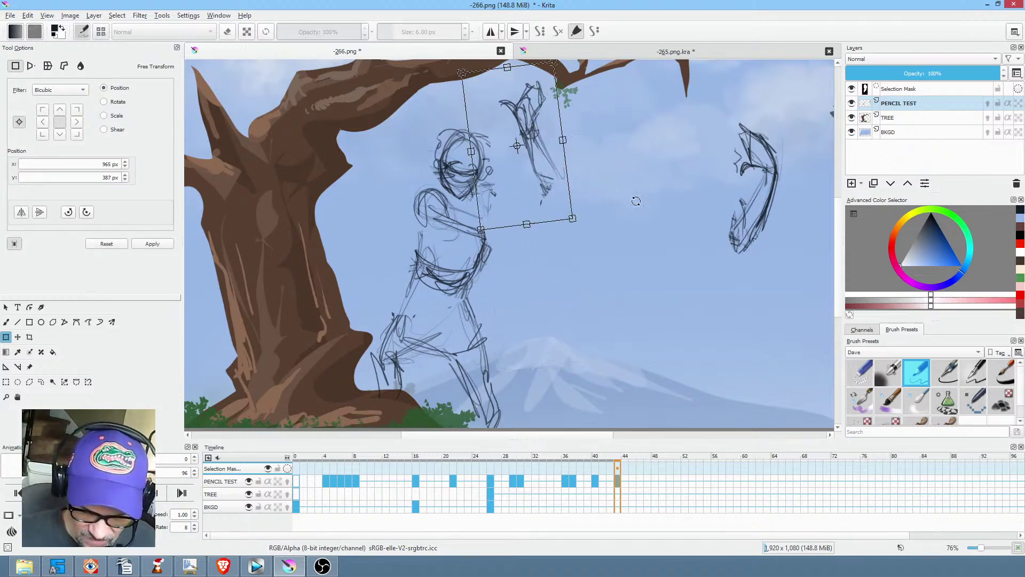
mouse_move(622, 209)
left_mouse_down()
mouse_move(533, 165)
mouse_move(540, 180)
left_mouse_up()
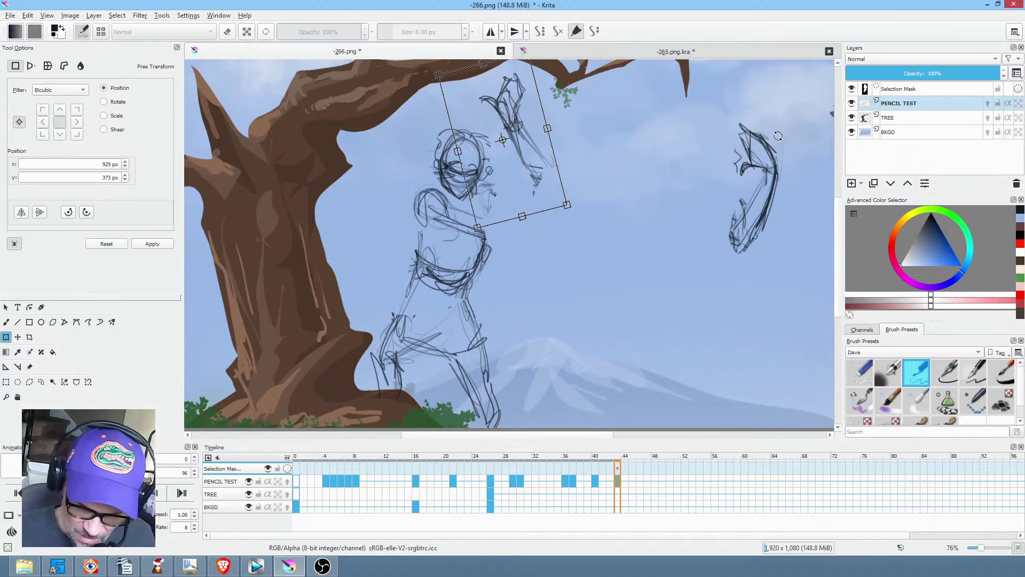
Outline the forearm set aside in the sky, move it down to the waist and rotate it to extend diagonally downward.
key("l")
mouse_move(781, 127)
left_mouse_down()
mouse_move(687, 248)
mouse_move(782, 286)
mouse_move(669, 336)
mouse_move(646, 245)
mouse_move(718, 347)
mouse_move(570, 413)
mouse_move(553, 410)
mouse_move(584, 316)
mouse_move(537, 335)
mouse_move(524, 303)
left_mouse_up()
key("ctrl+t")
mouse_move(563, 353)
left_mouse_down()
mouse_move(517, 337)
mouse_move(517, 347)
mouse_move(540, 322)
left_mouse_up()
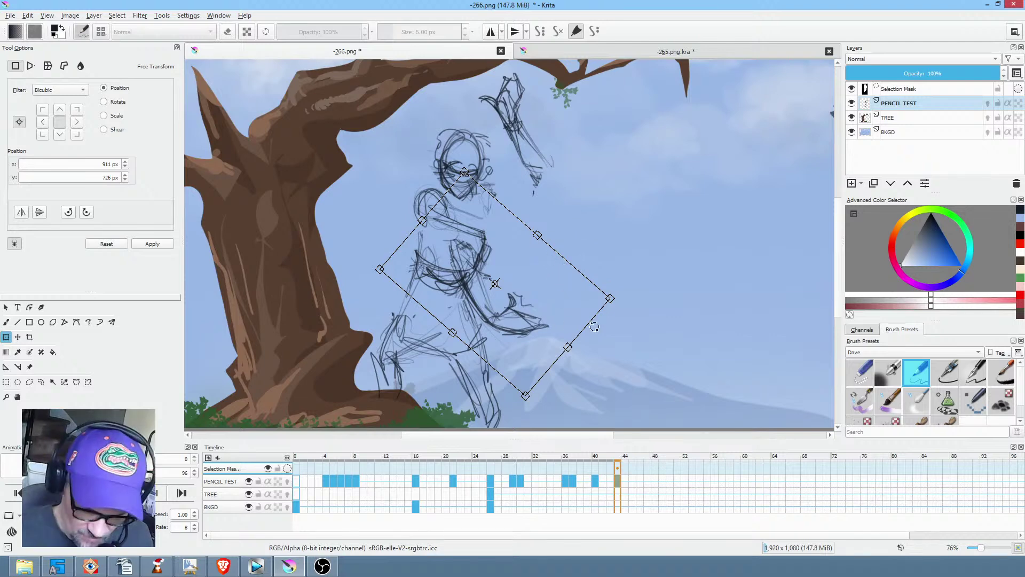
key("Return")
Outline the lowered forearm's hand, rotate it to point down, place it at the wrist and clear the selection.
left_click_drag(510, 314, 517, 298)
key("l")
mouse_move(563, 250)
left_mouse_down()
mouse_move(518, 269)
mouse_move(504, 294)
mouse_move(572, 310)
left_mouse_up()
key("ctrl+t")
mouse_move(622, 284)
left_mouse_down()
mouse_move(610, 319)
mouse_move(514, 380)
left_mouse_up()
mouse_move(536, 266)
left_mouse_down()
mouse_move(530, 312)
mouse_move(513, 321)
left_mouse_up()
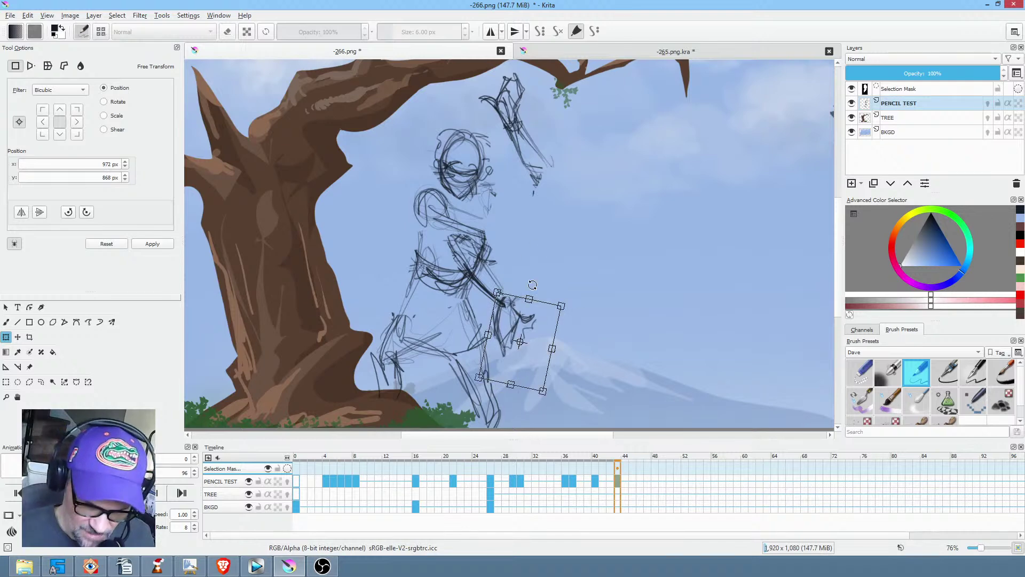
key("Return")
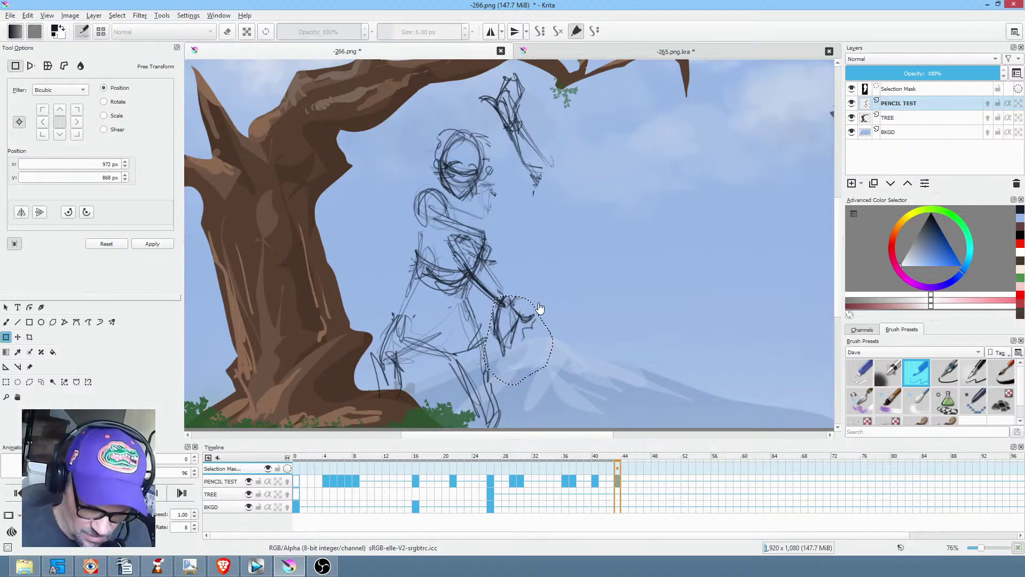
key("ctrl+shift+a")
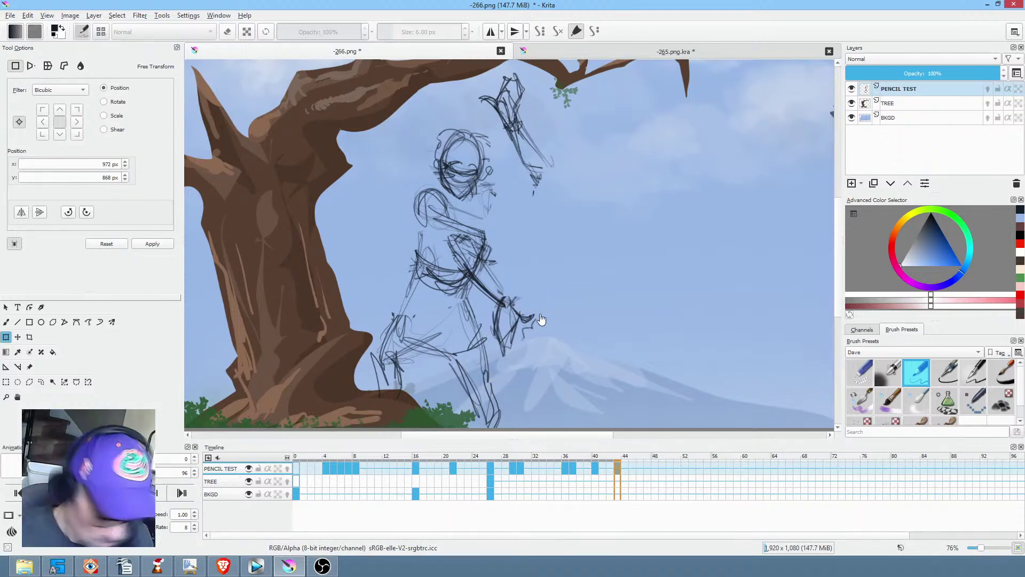
Erase and redraw the lowered hand's fingers, and draw an upper arm joining the raised forearm to the shoulder.
key("b")
left_click_drag(495, 344, 496, 345)
key("b")
key("e")
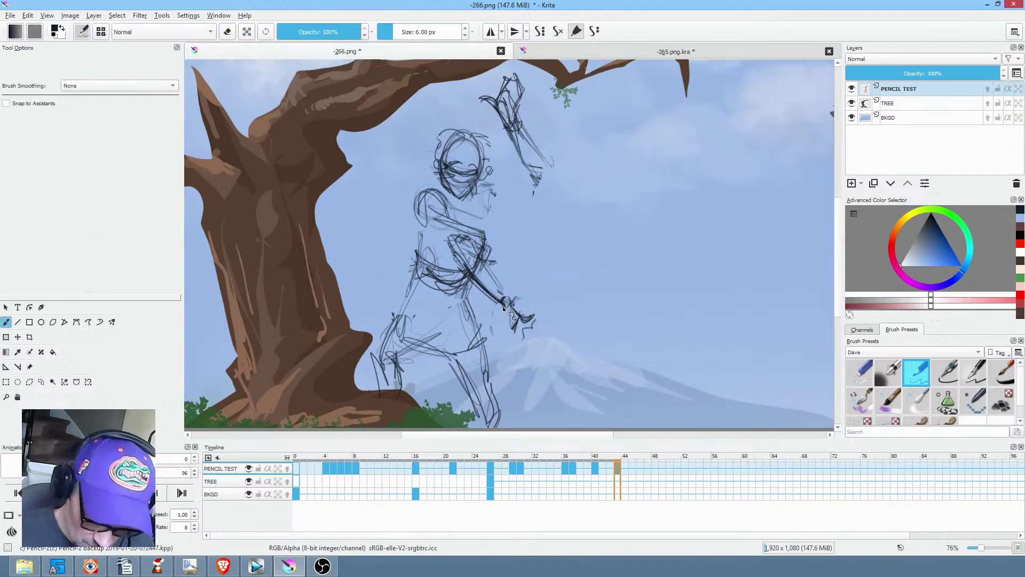
left_click_drag(505, 303, 501, 352)
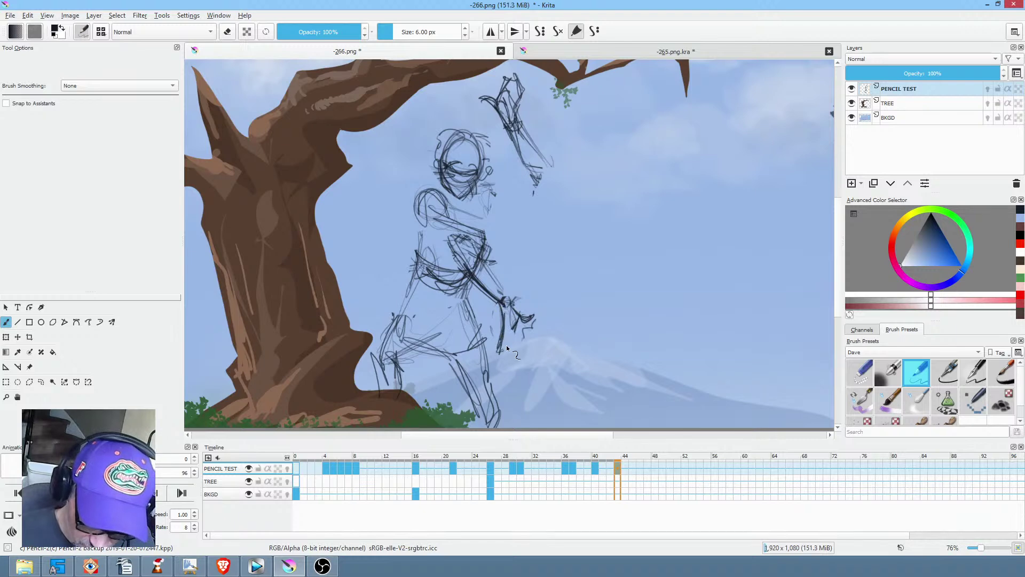
mouse_move(526, 319)
left_mouse_down()
mouse_move(501, 354)
mouse_move(517, 345)
mouse_move(530, 320)
left_mouse_up()
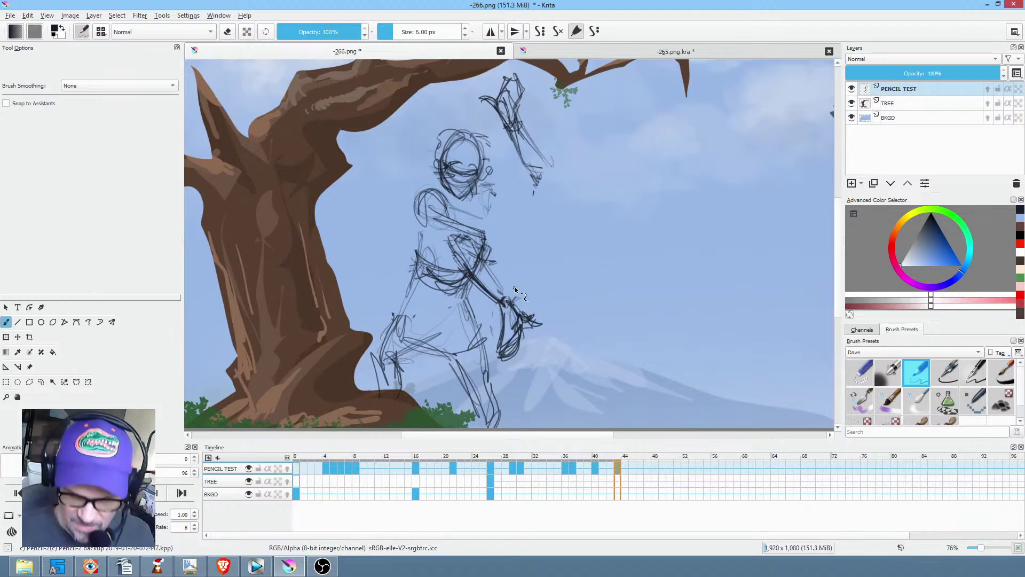
left_click_drag(498, 185, 526, 174)
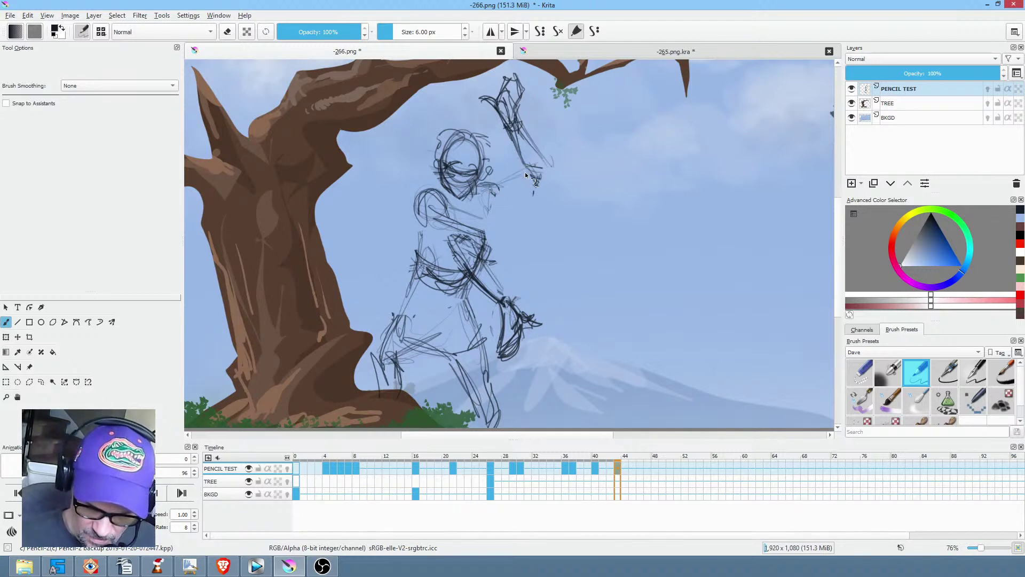
mouse_move(483, 213)
left_mouse_down()
mouse_move(546, 174)
mouse_move(494, 210)
left_mouse_up()
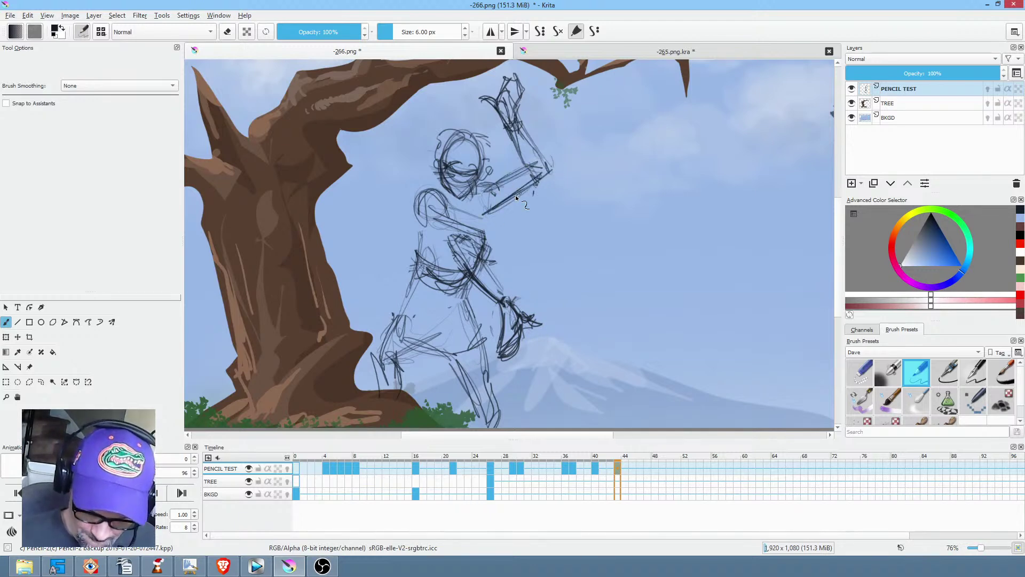
Repeat the frame 40 and 43 arm poses every three frames up to frame 55, and play the animation from frame 0.
mouse_move(596, 469)
left_mouse_down()
mouse_move(616, 469)
mouse_move(634, 496)
mouse_move(649, 471)
mouse_move(638, 469)
mouse_move(680, 478)
mouse_move(686, 470)
left_mouse_up()
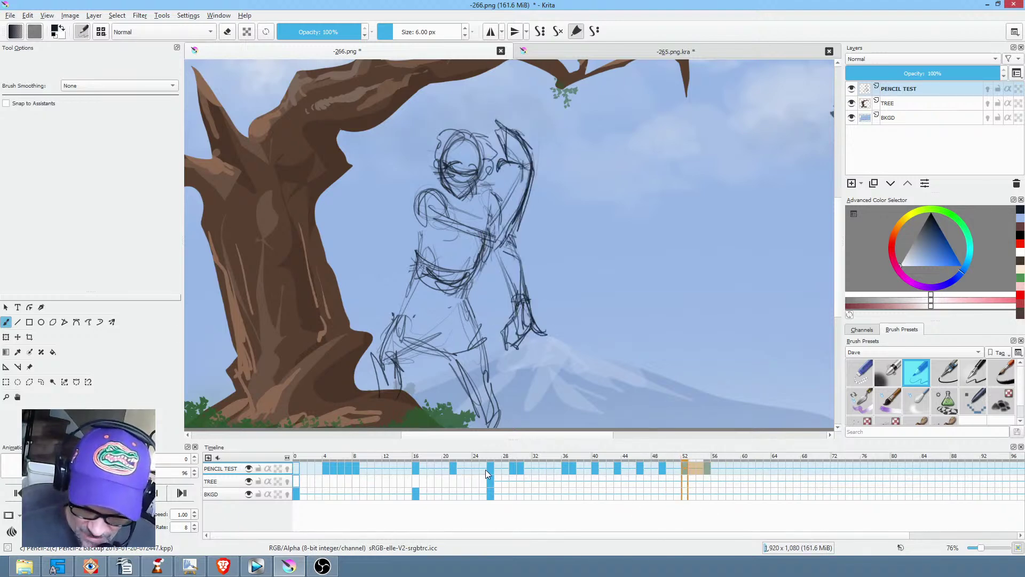
left_click(296, 468)
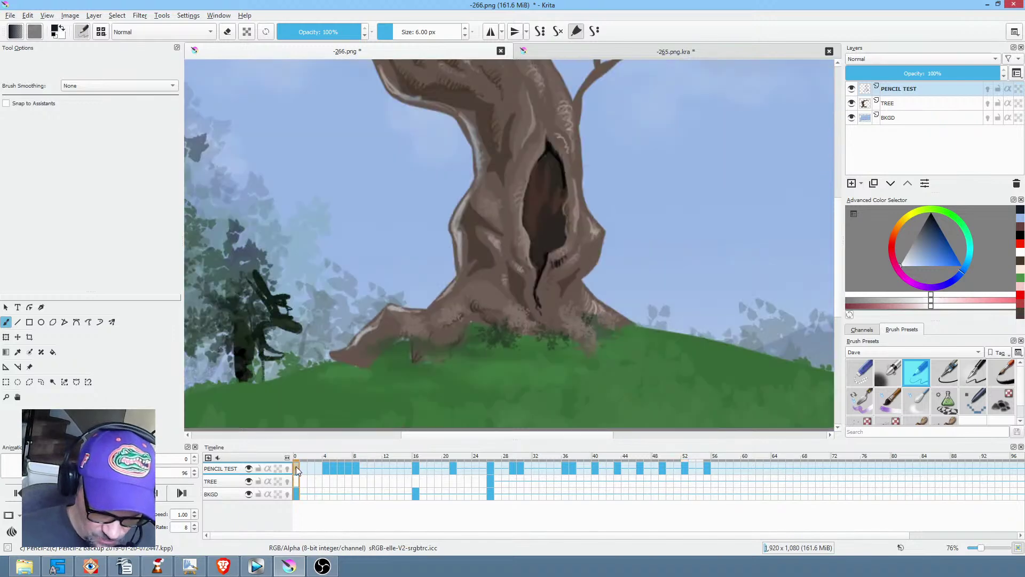
key("space")
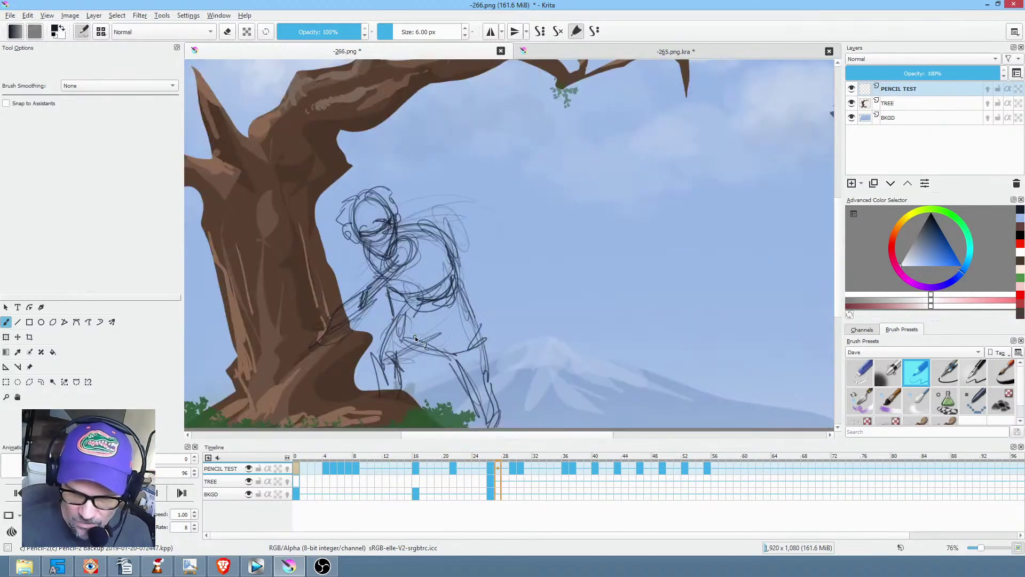
scroll(415, 335, "down", 1)
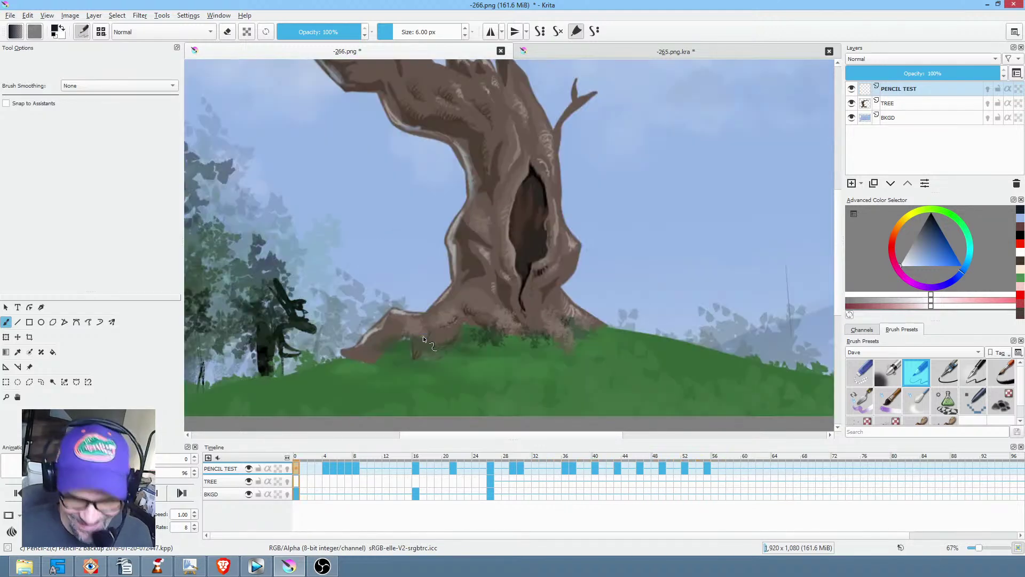
Delete the PENCIL TEST keyframes from frame 49 to frame 55 and play the animation from frame 35.
left_click(588, 469)
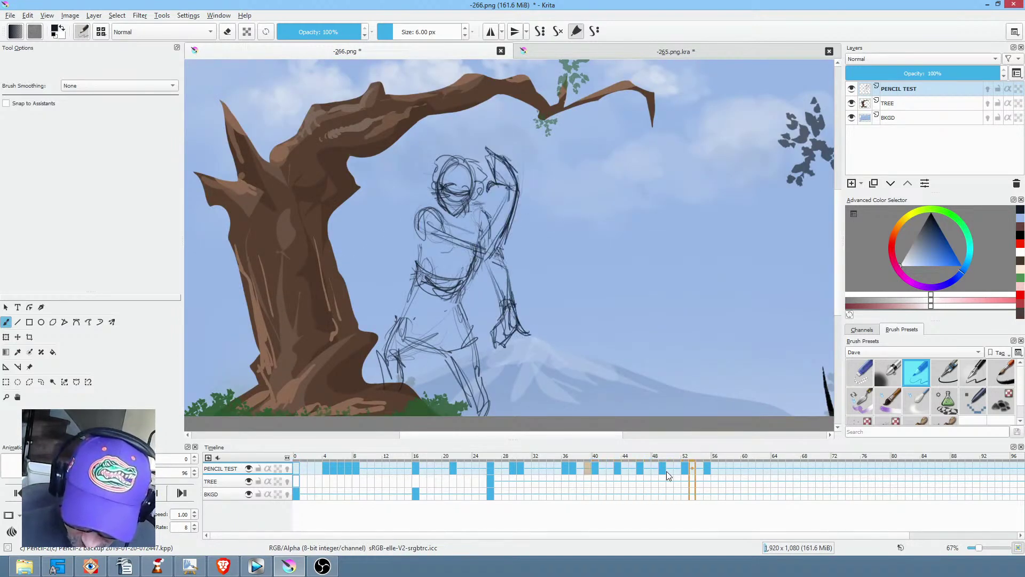
left_click(664, 469)
left_click(707, 469, "shift")
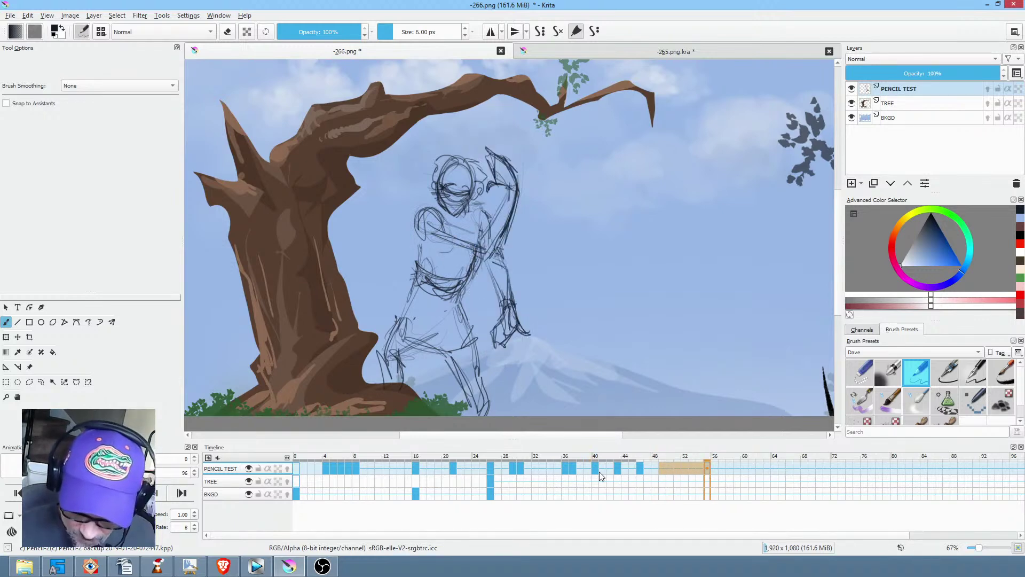
left_click(558, 468)
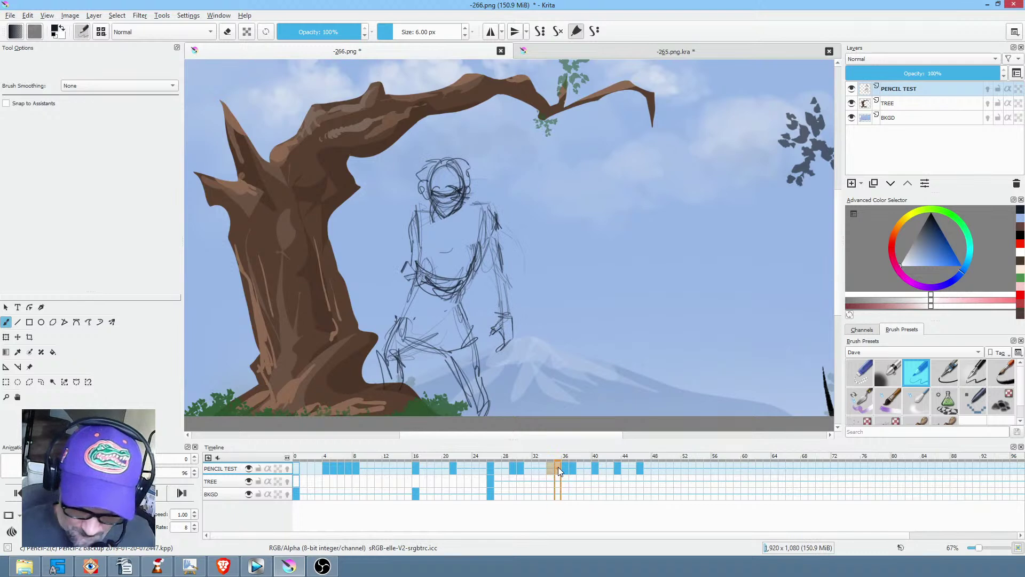
key("space")
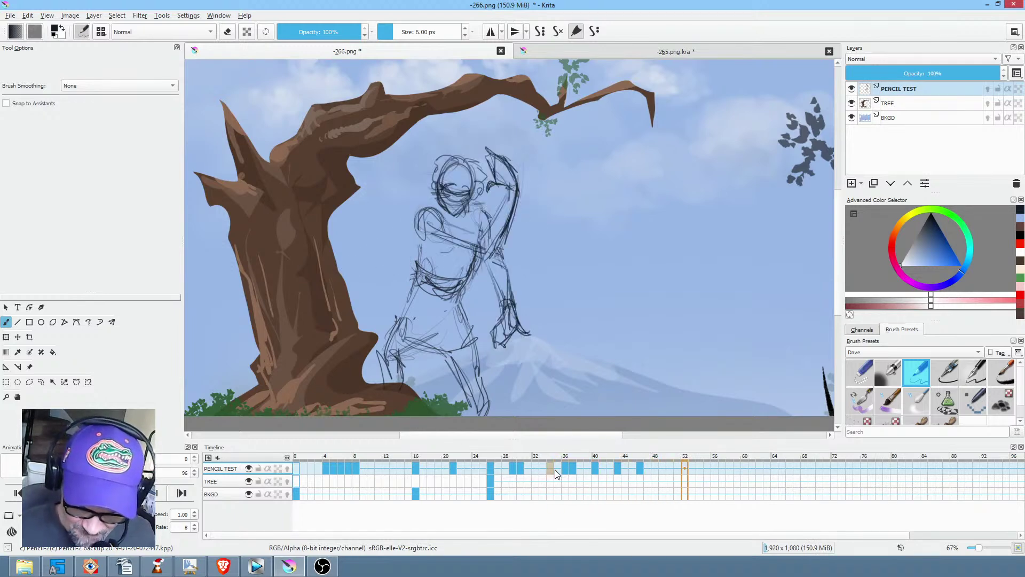
key("space")
Return to frame 0 and try to select the PENCIL TEST, TREE and BKGD layers together in the timeline.
left_click(667, 468)
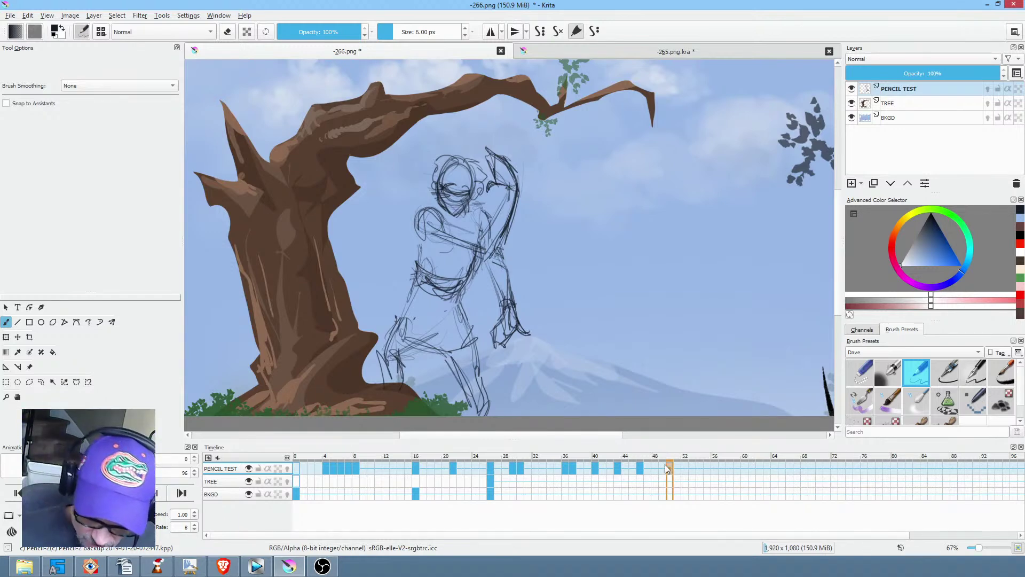
mouse_move(664, 466)
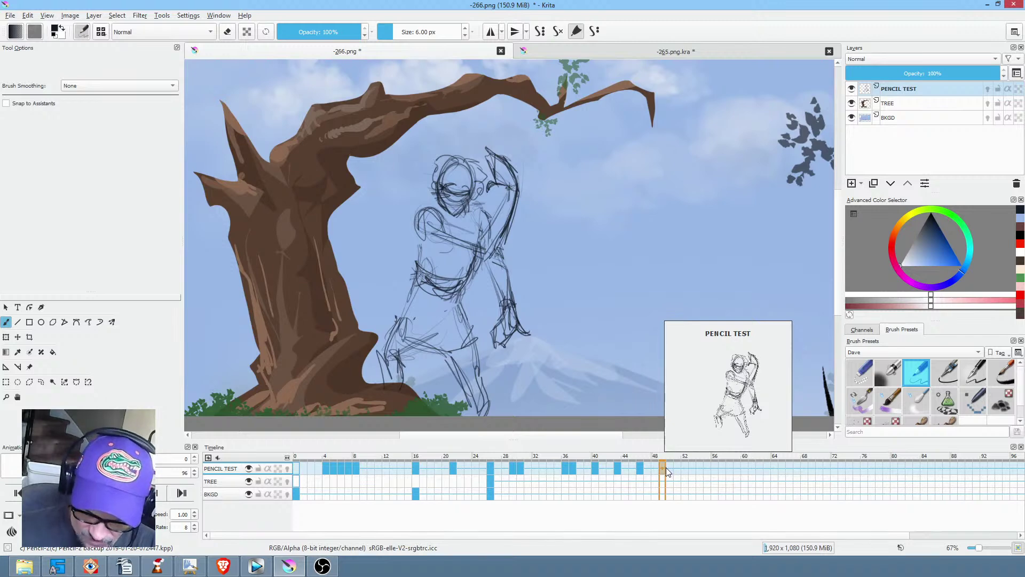
left_click(920, 87)
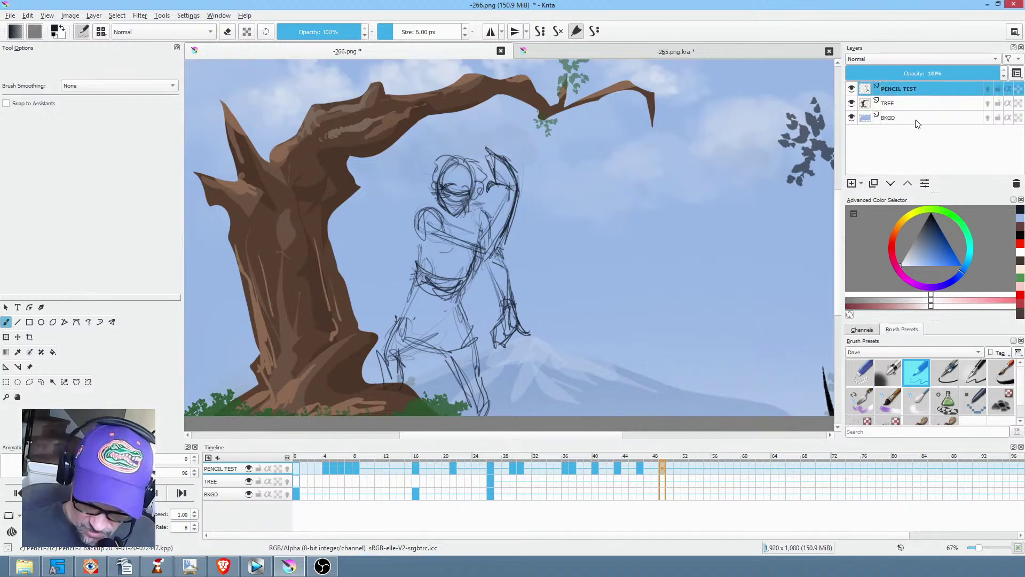
left_click(296, 468)
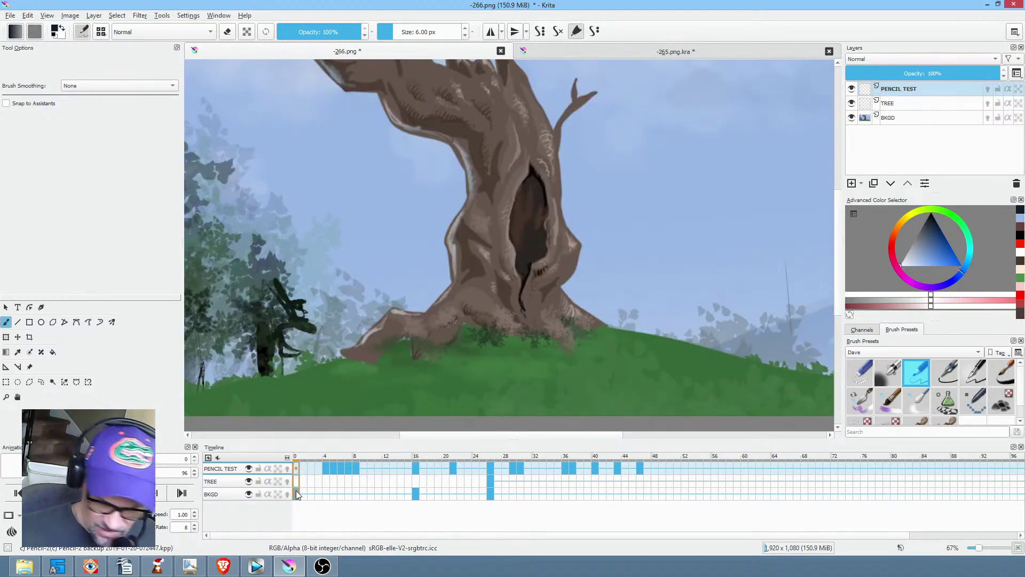
mouse_move(297, 493)
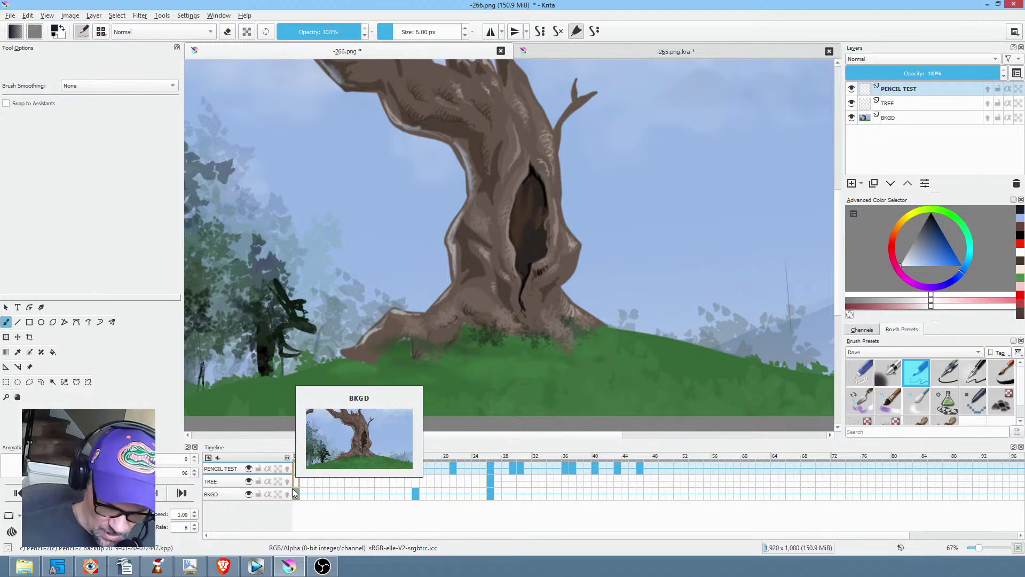
left_click(317, 481)
left_click(298, 468)
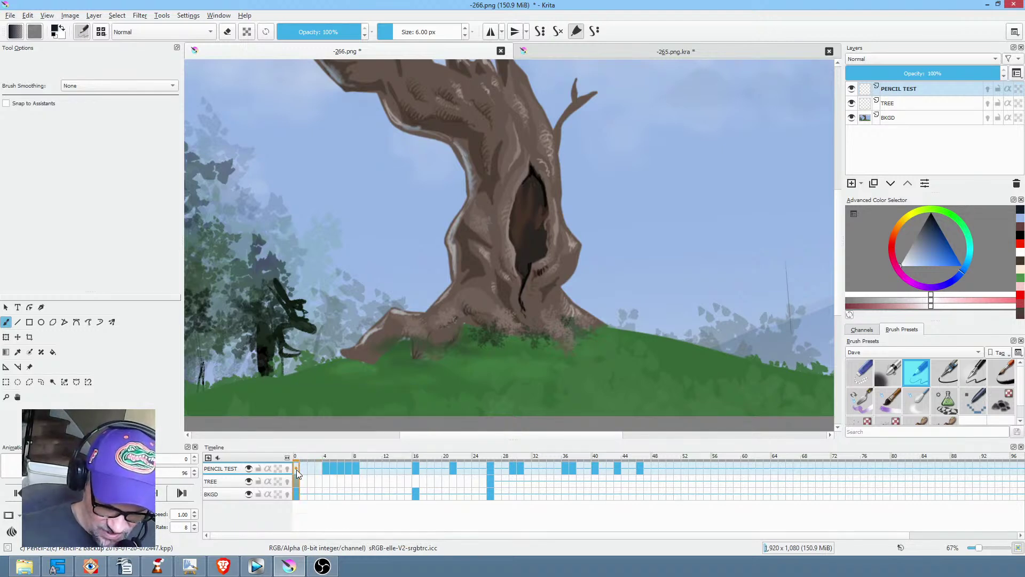
mouse_move(308, 484)
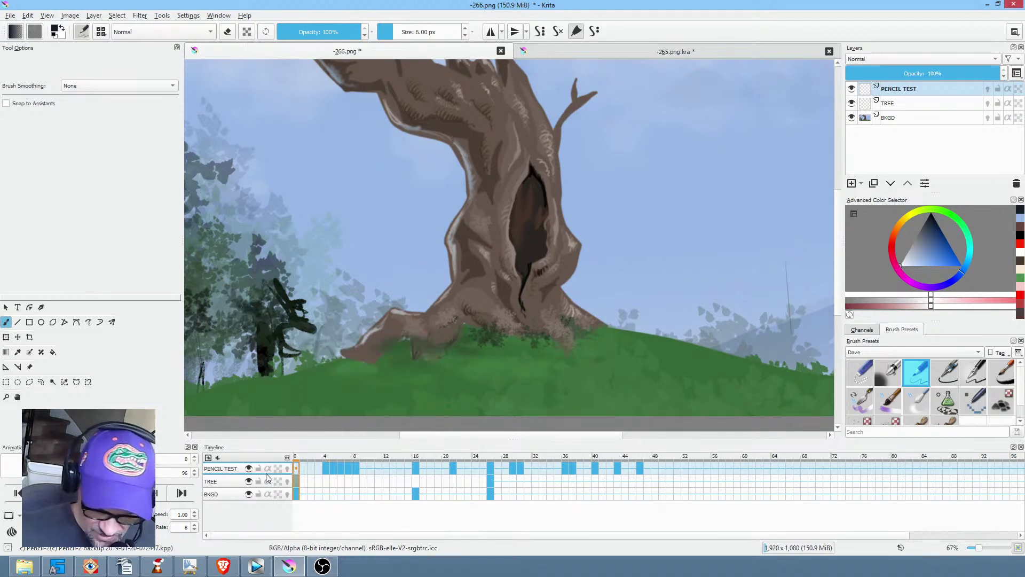
left_click(218, 482)
left_click(219, 495)
left_click(221, 482)
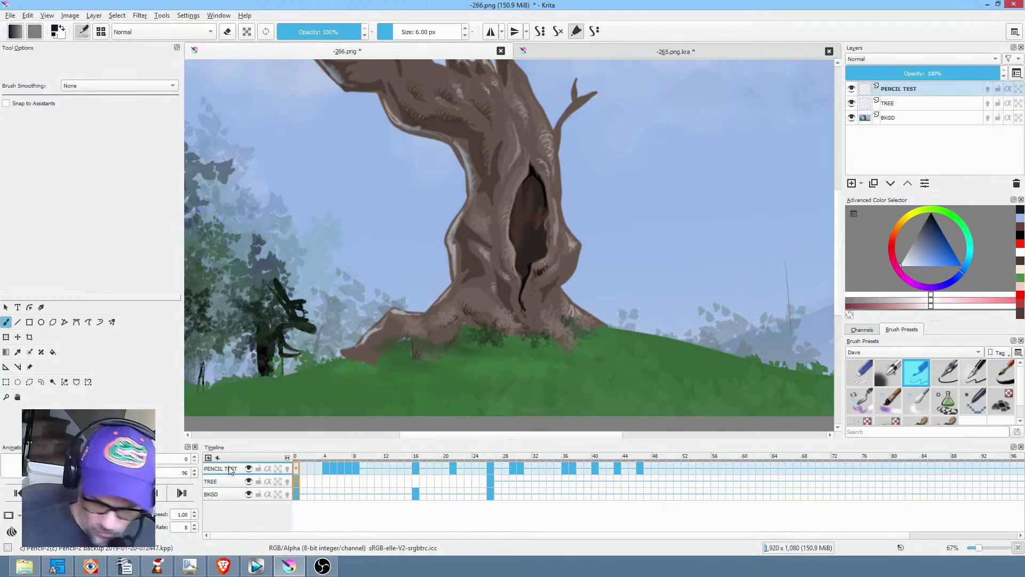
left_click(218, 468)
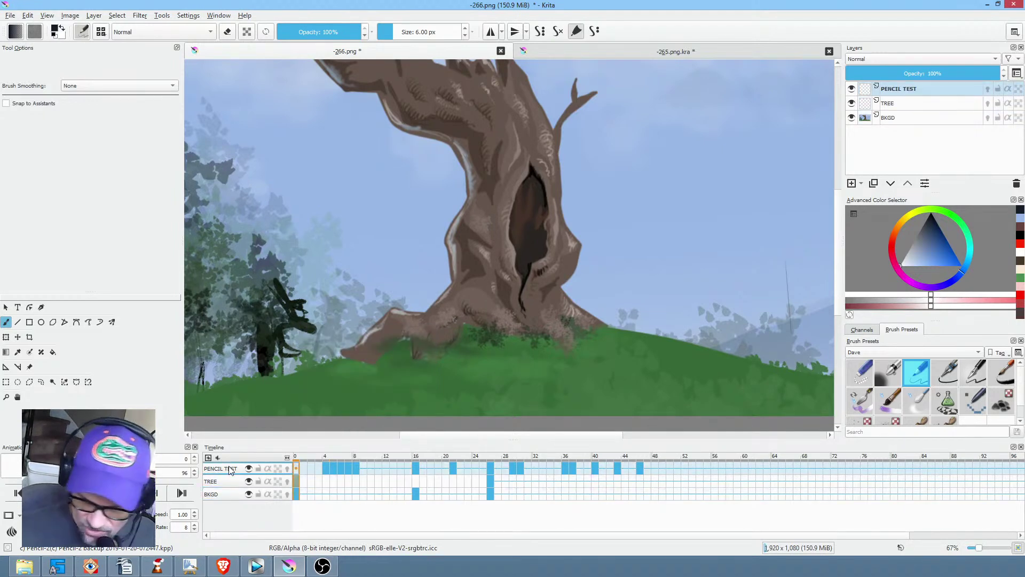
Group the PENCIL TEST, TREE and BKGD layers into one layer group.
left_click(935, 90)
left_click(940, 116, "shift")
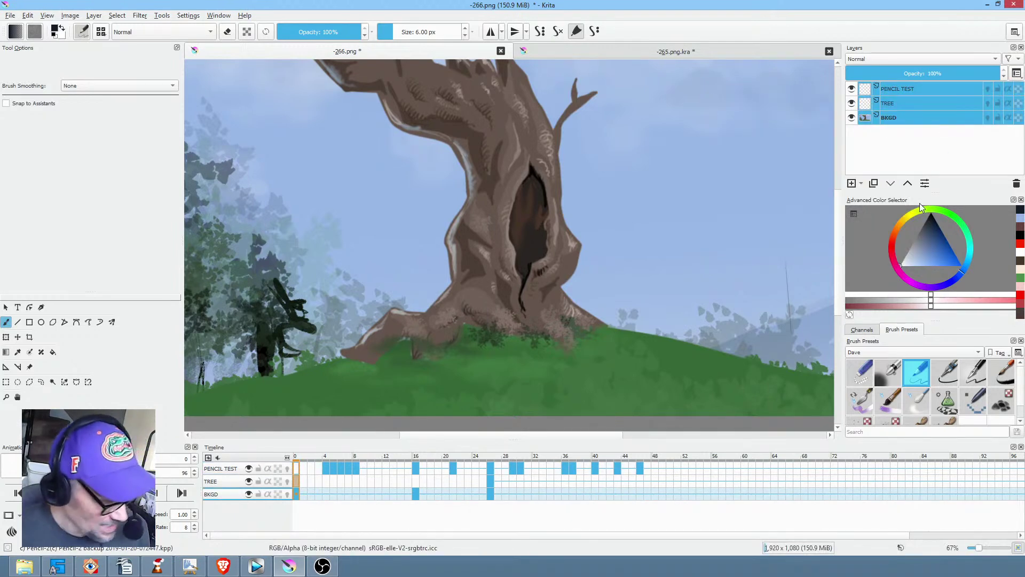
key("ctrl+g")
left_click(931, 89)
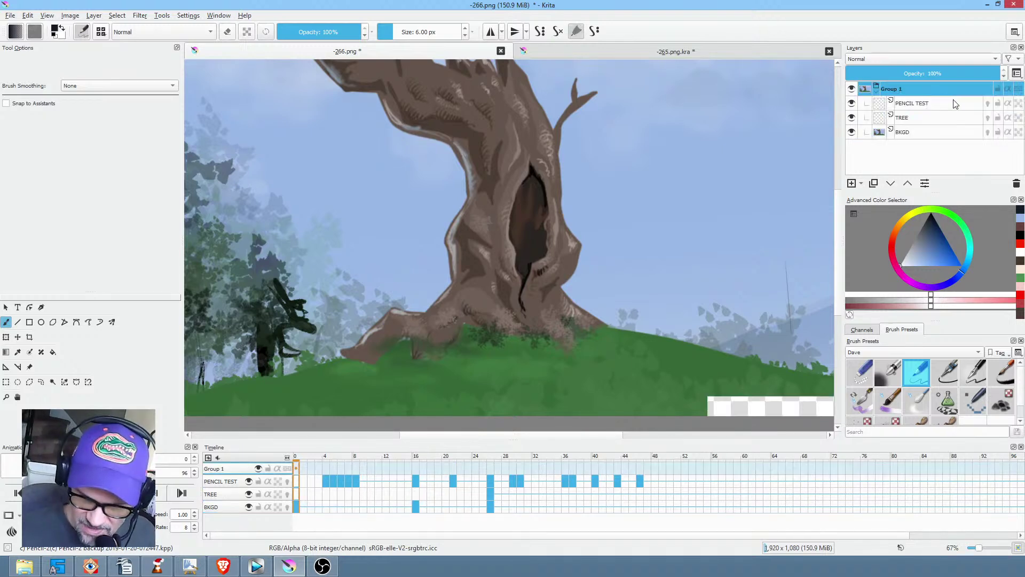
Start a free transform of the layer group at frame 50, with the whole canvas in view.
left_click_drag(502, 445, 465, 484)
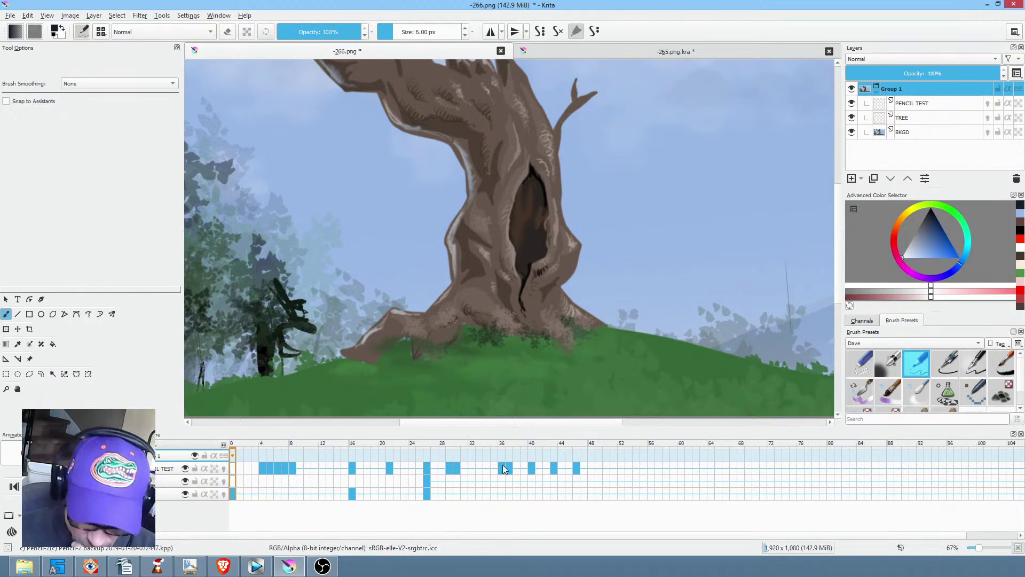
left_click_drag(547, 443, 604, 446)
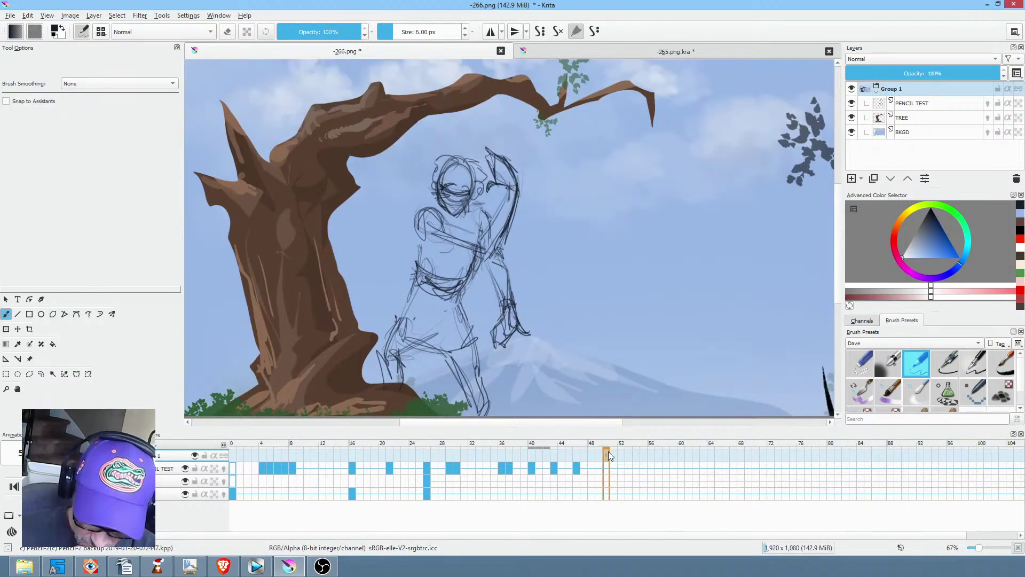
left_click(921, 89)
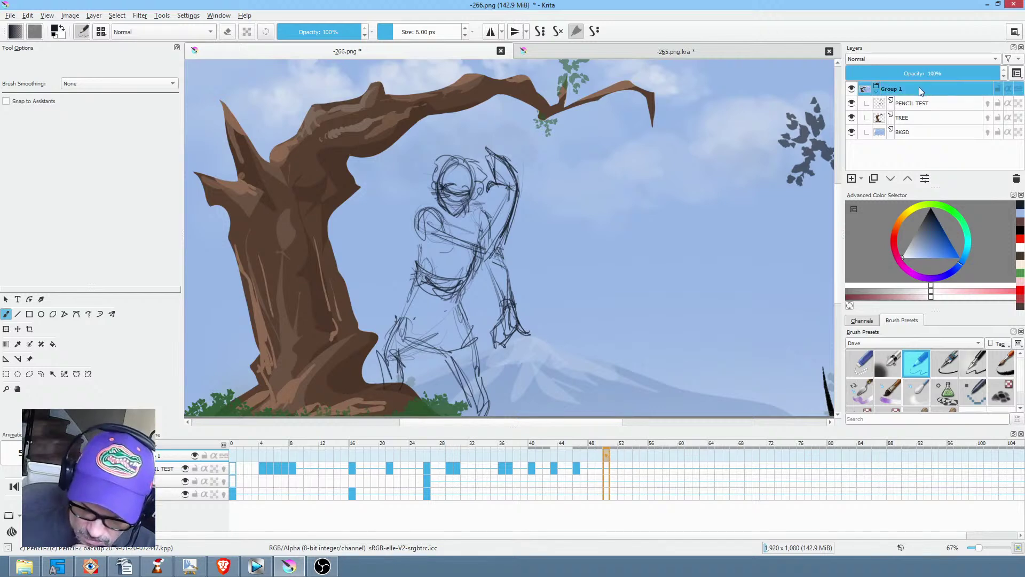
scroll(626, 240, "down", 5)
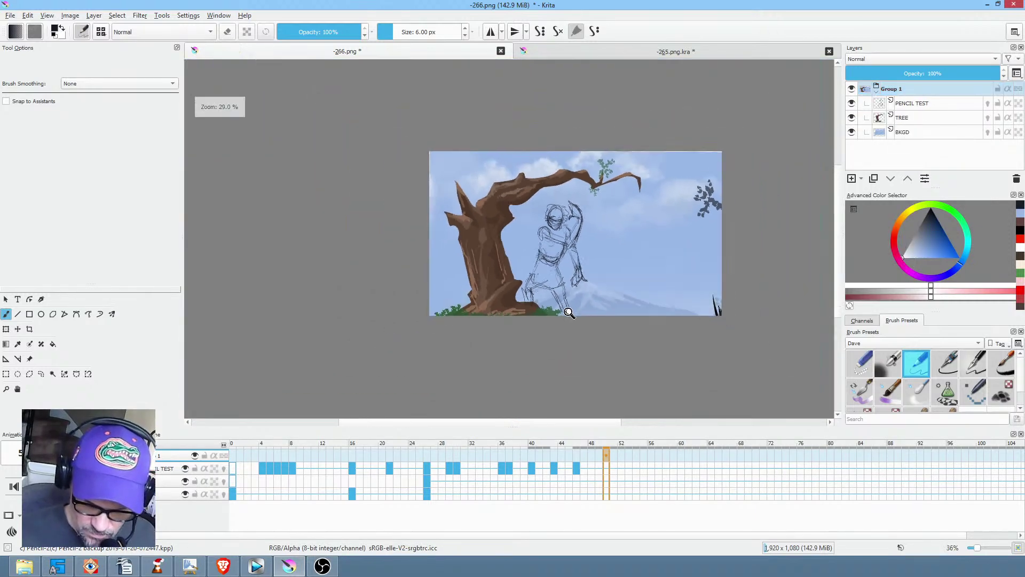
scroll(639, 268, "up", 2)
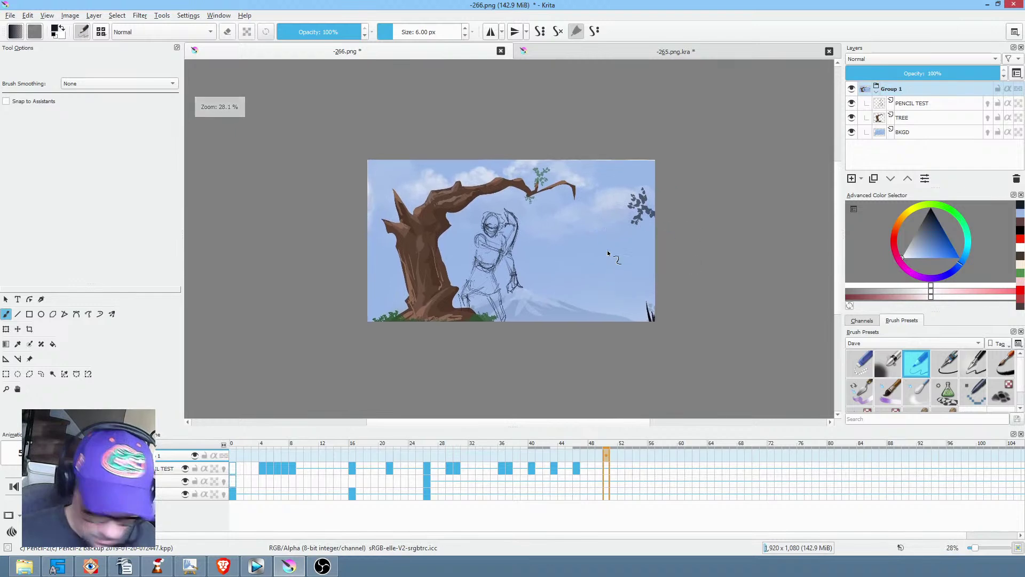
key("ctrl+t")
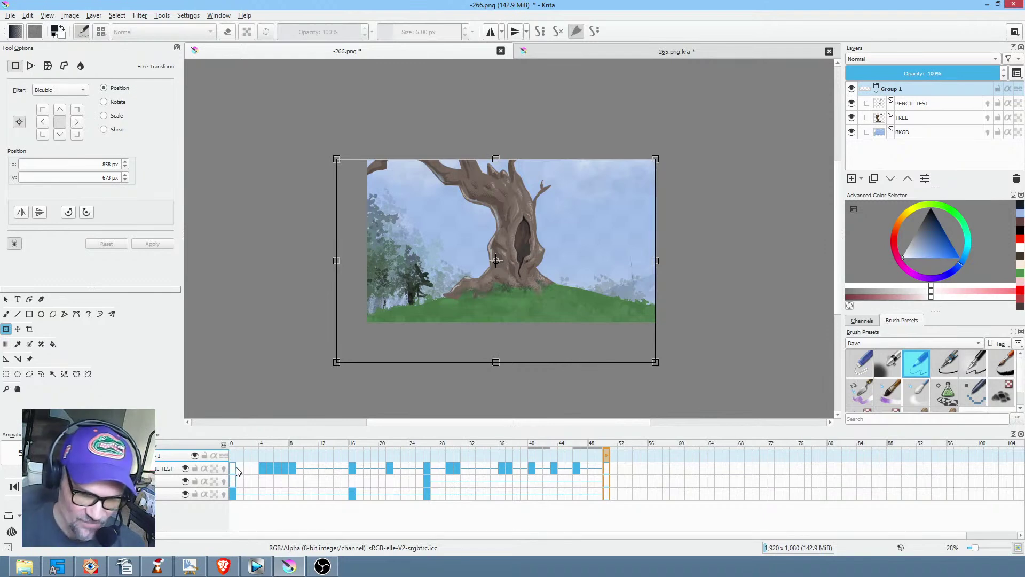
mouse_move(237, 474)
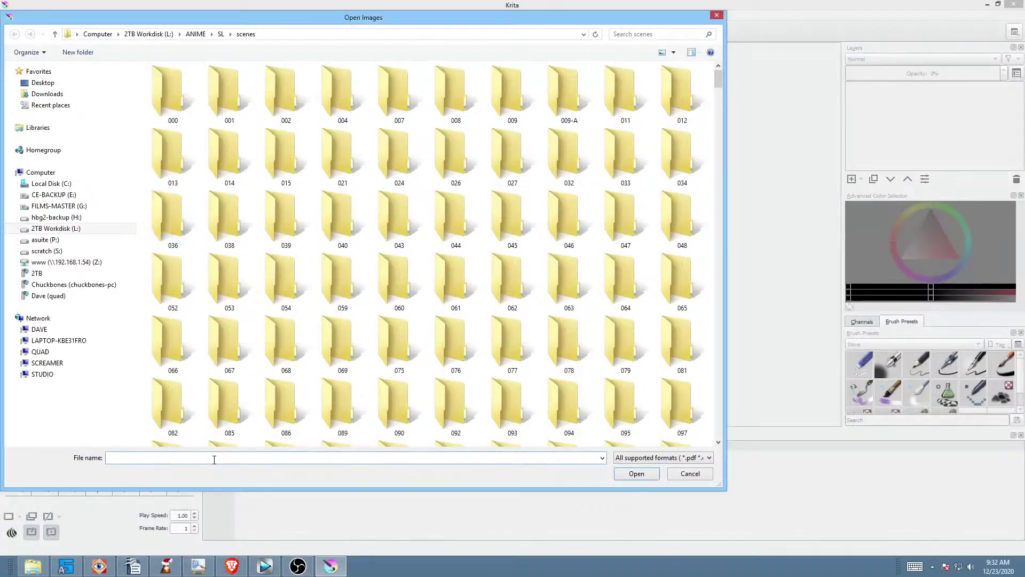
Open the file -266.png.kra from the scenes folder.
type("-26")
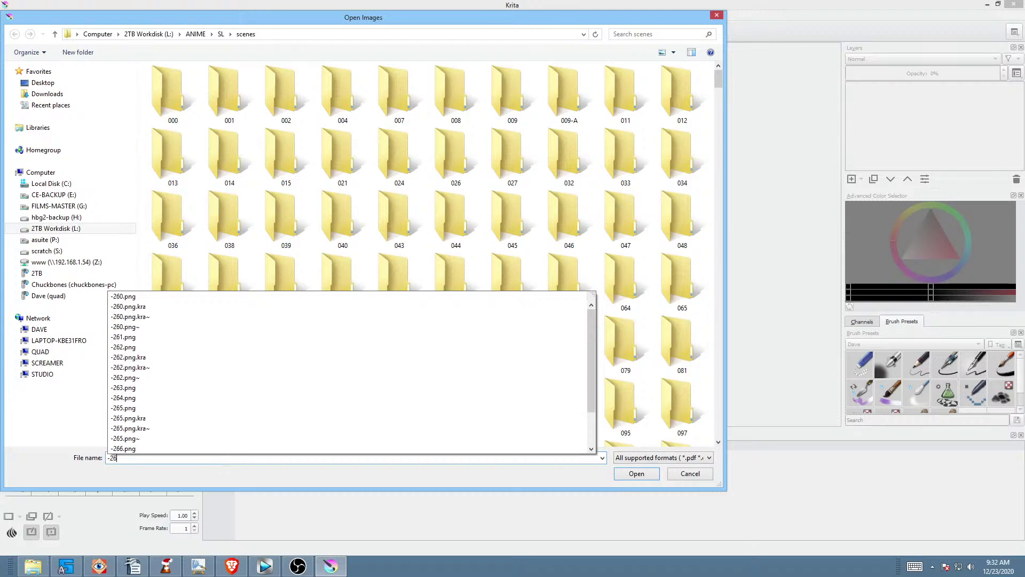
type("6")
left_click(160, 478)
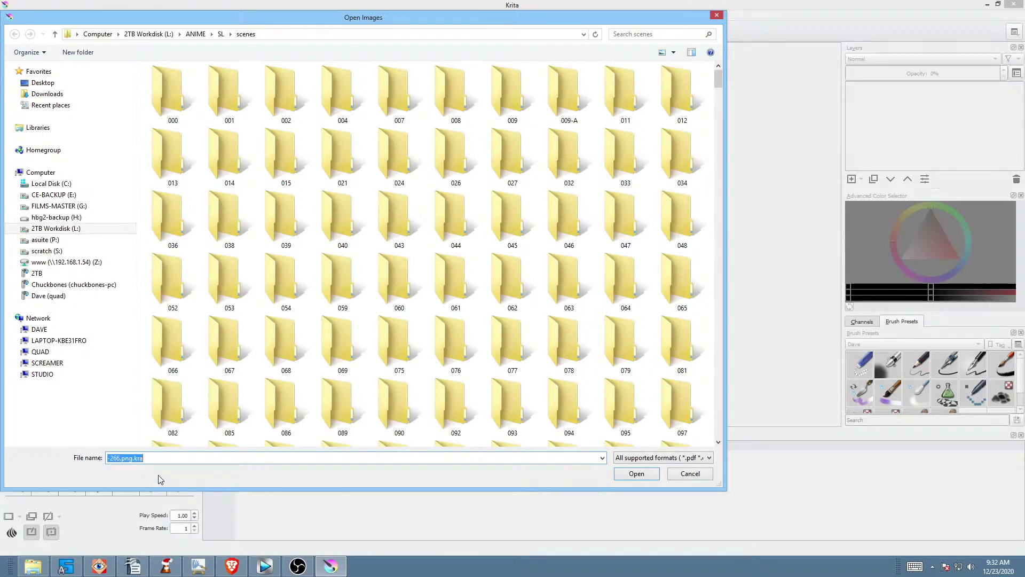
left_click(640, 476)
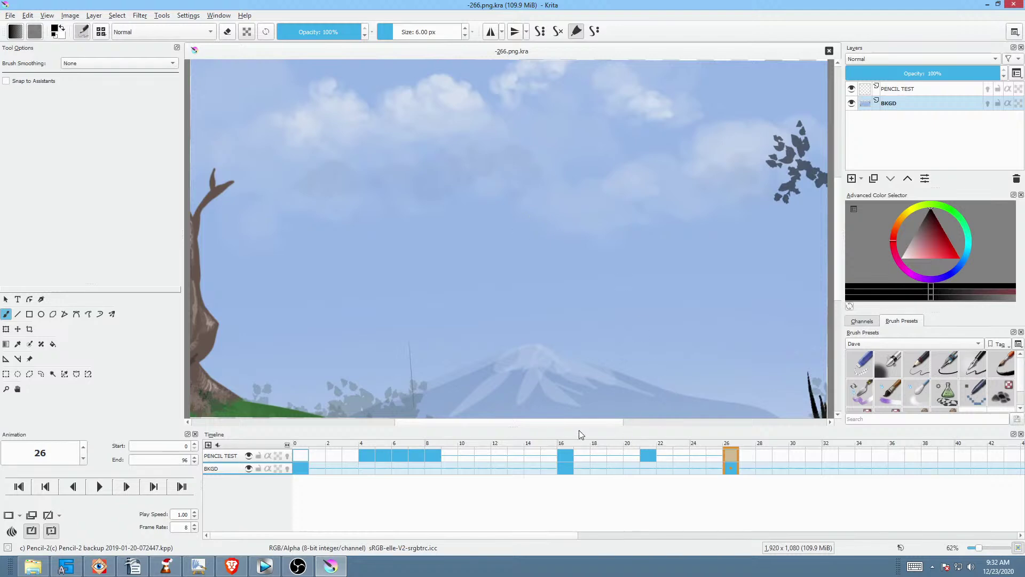
Compress the timeline scale to show over 100 frames and scrub the animation to frame 24.
left_click_drag(575, 427, 563, 388)
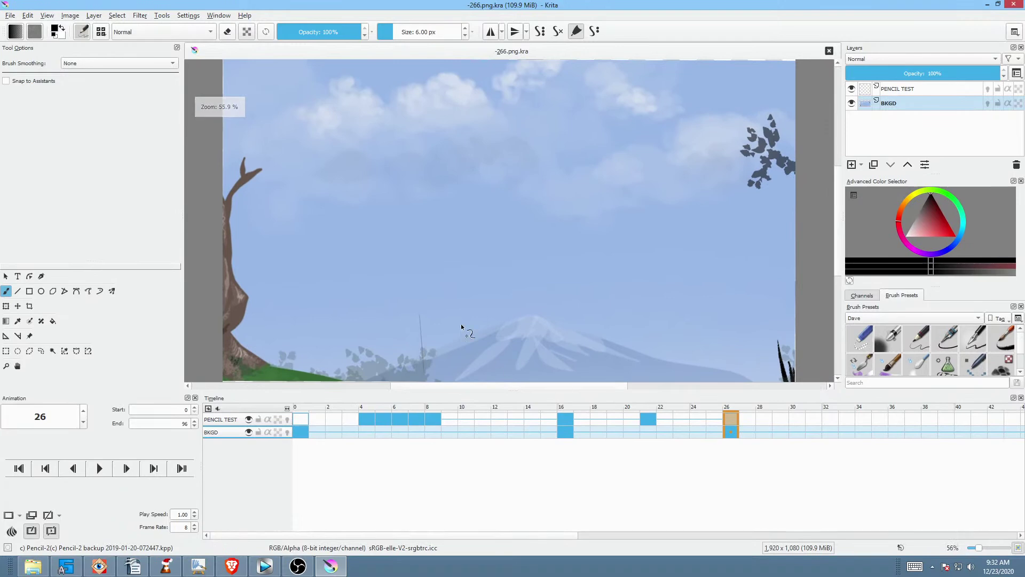
scroll(482, 264, "down", 2)
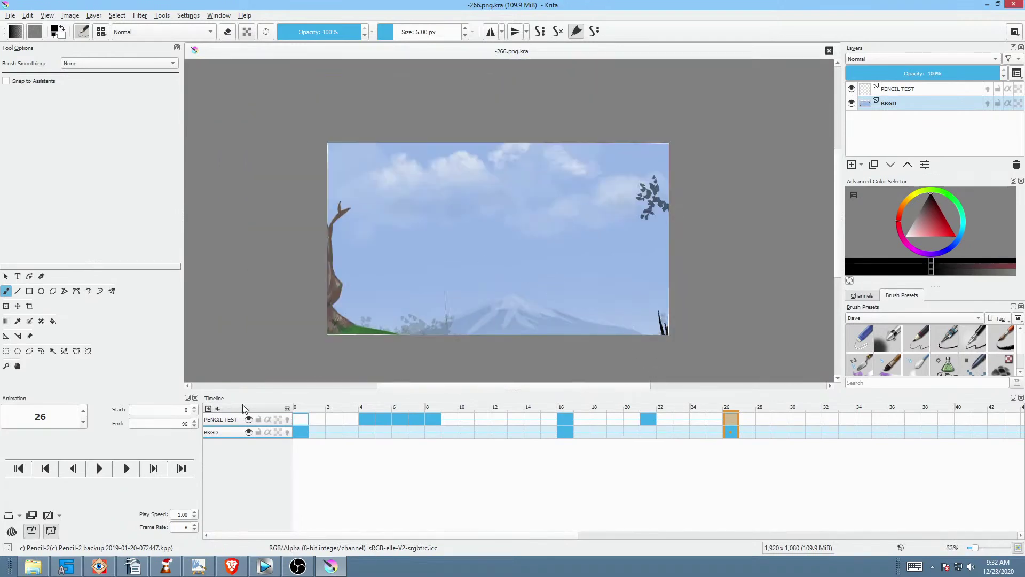
left_click_drag(288, 408, 283, 409)
left_click_drag(495, 410, 462, 411)
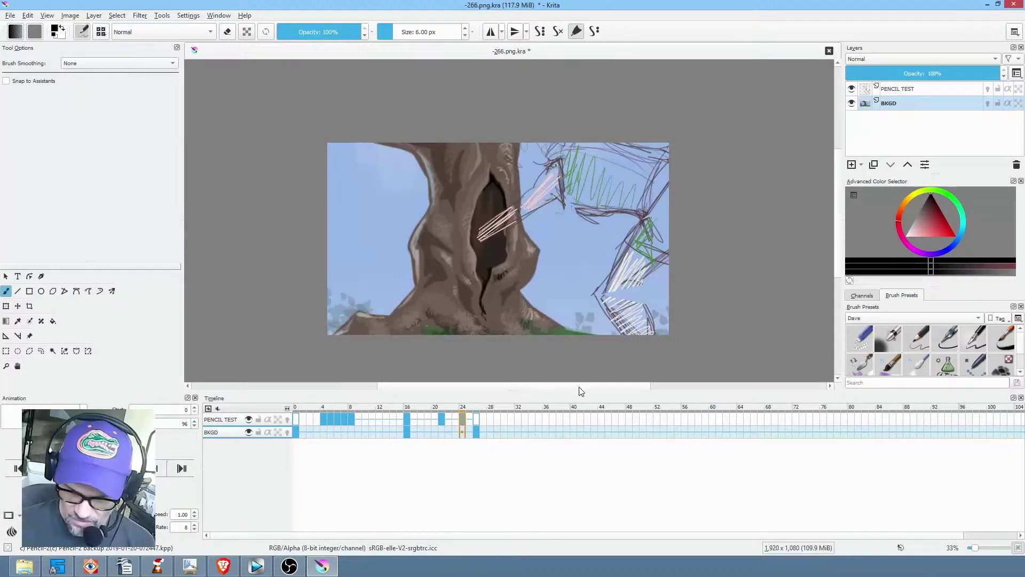
left_click_drag(576, 393, 565, 498)
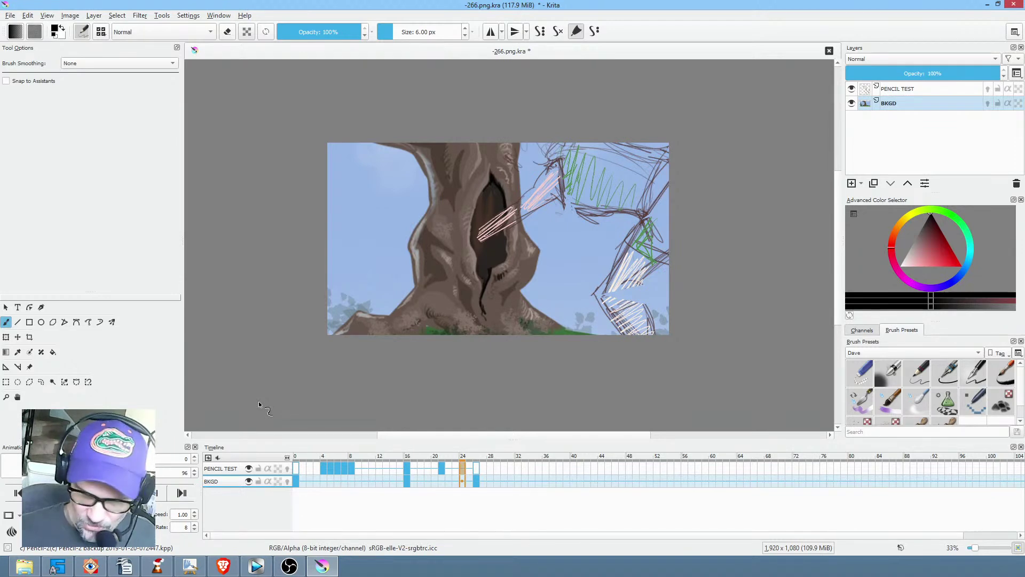
left_click(914, 102)
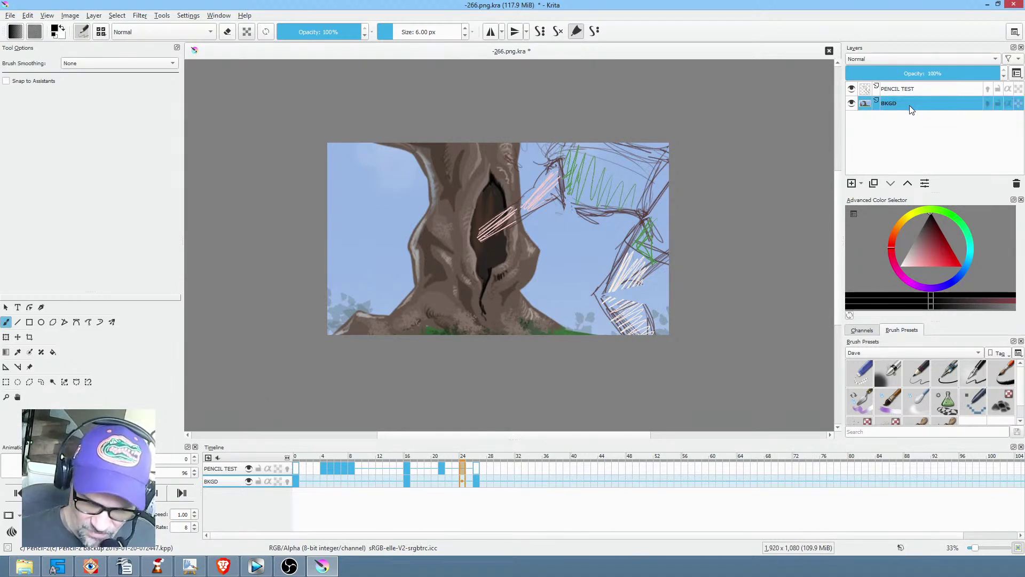
right_click(911, 107)
left_click(918, 167)
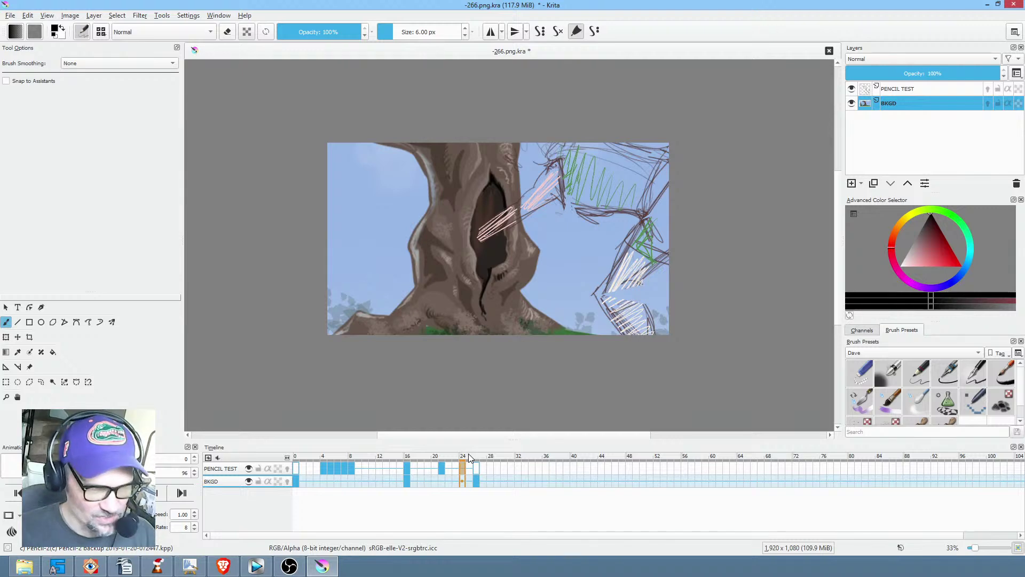
left_click(486, 342)
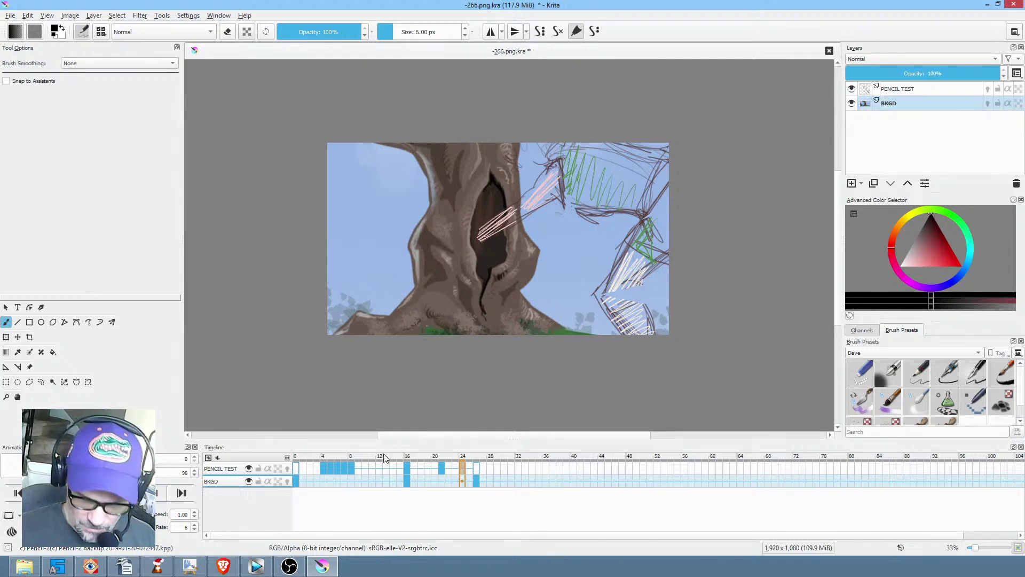
Paint over the small tree along the left edge of the frame 26 background with a filled freehand shape in sampled sky blue.
left_click_drag(309, 459, 479, 452)
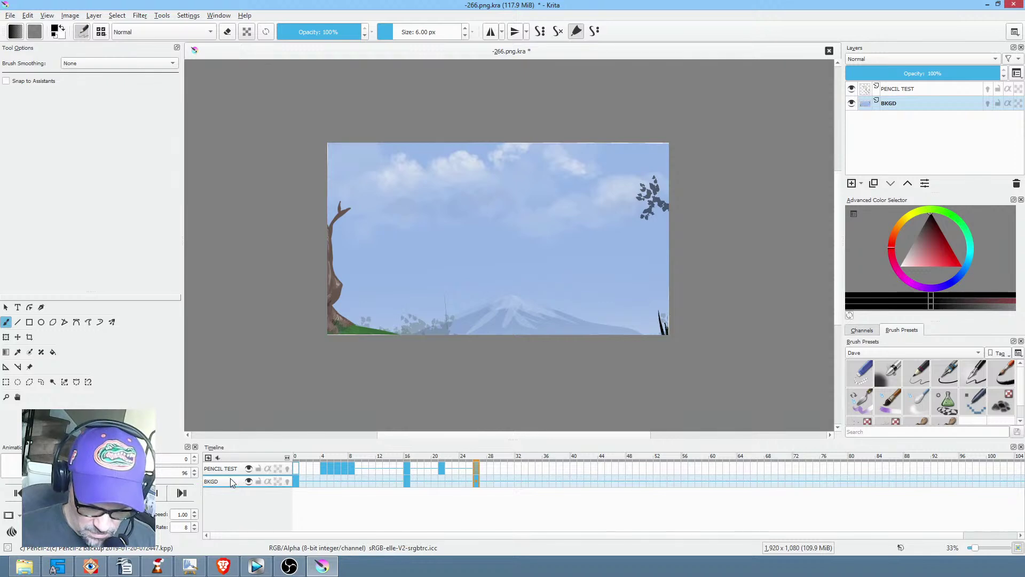
left_click(475, 476)
left_click_drag(610, 234, 666, 245)
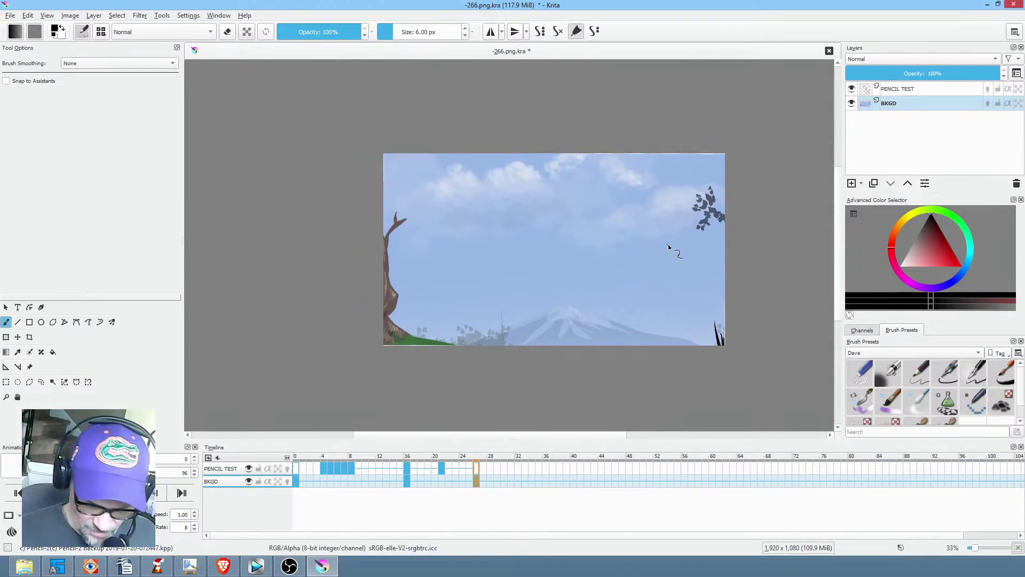
key("p")
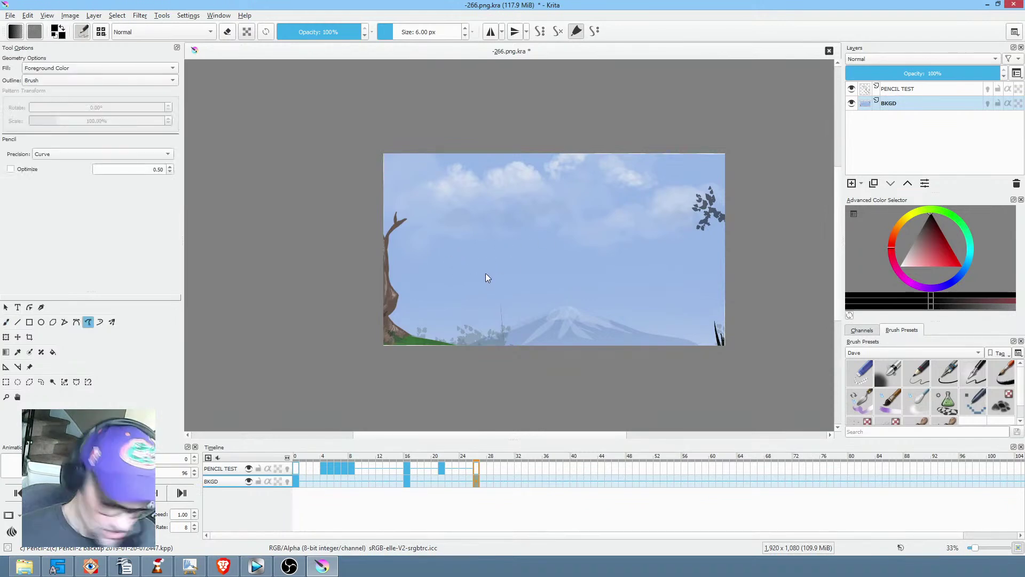
left_click(435, 289, "ctrl")
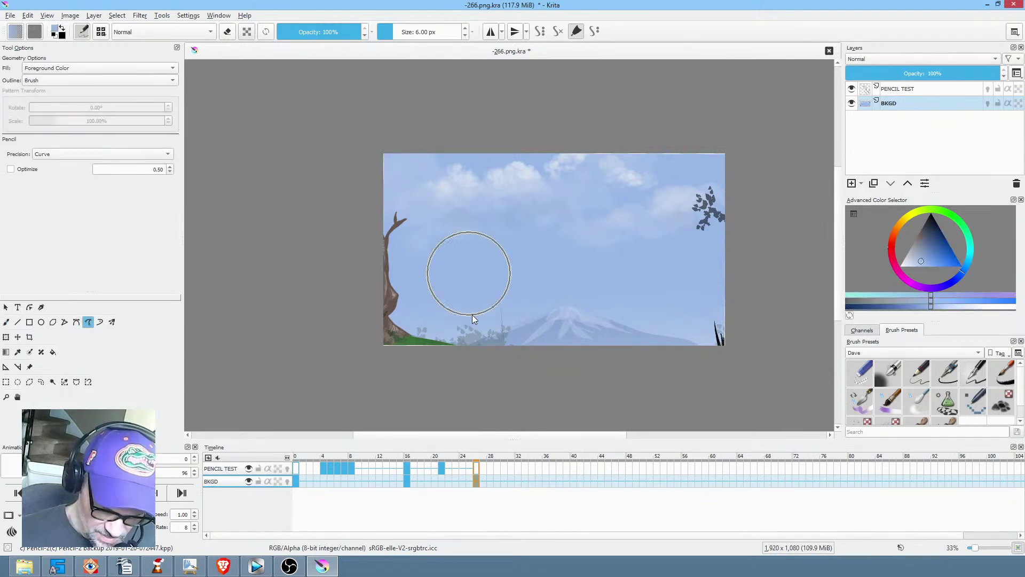
mouse_move(402, 212)
left_mouse_down()
mouse_move(412, 418)
mouse_move(454, 342)
left_mouse_up()
Soften the painted-over sky and the nearby bush edge with the Blender Blur brush, and save the file.
left_click(916, 402)
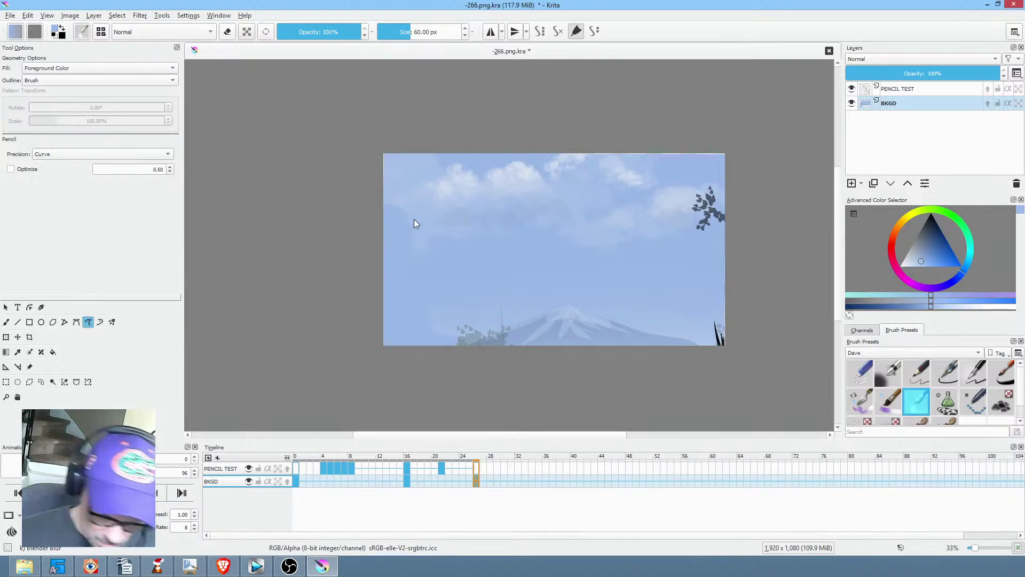
key("b")
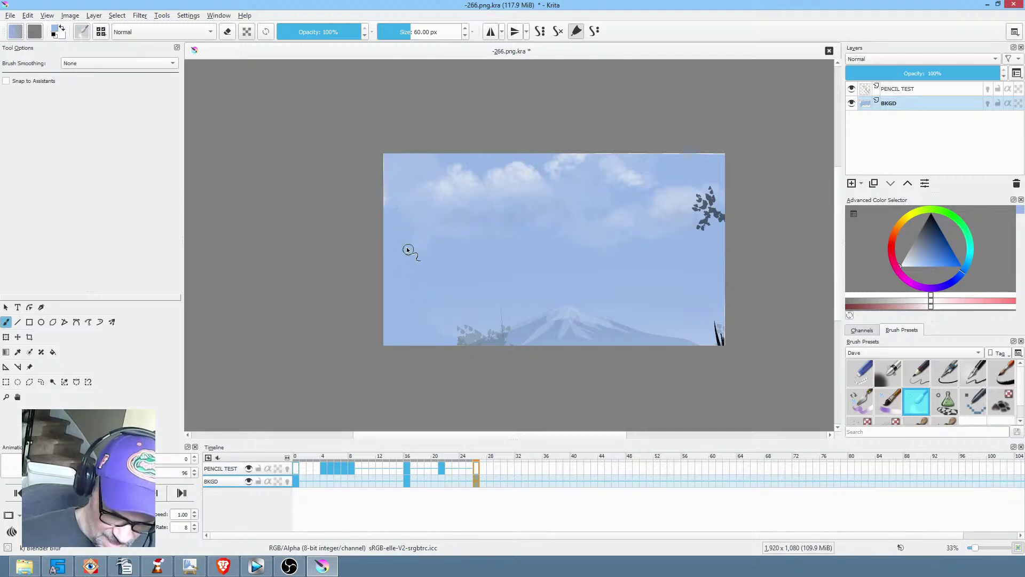
left_click(425, 327, "ctrl")
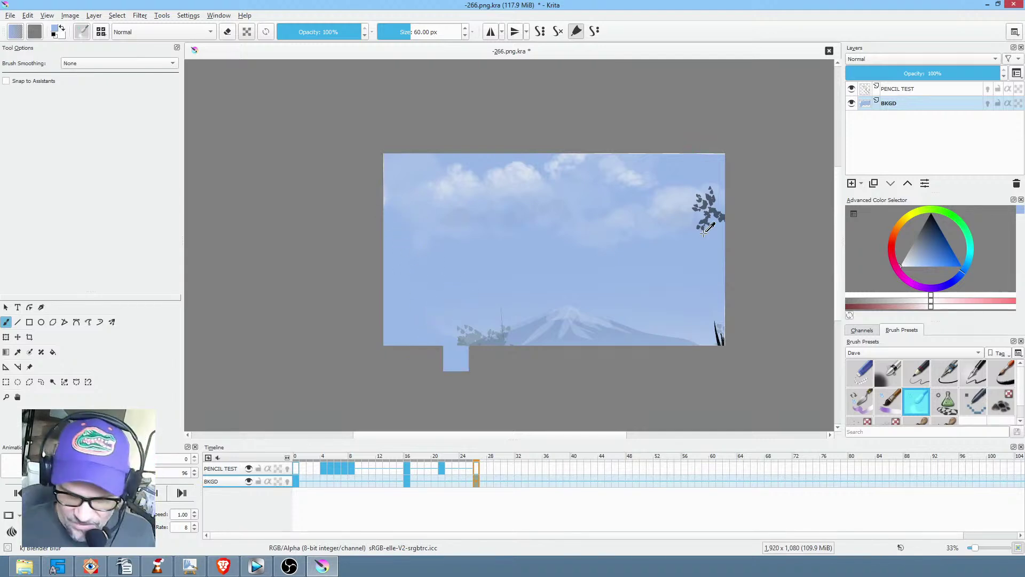
mouse_move(464, 342)
left_mouse_down()
mouse_move(448, 335)
mouse_move(458, 298)
mouse_move(615, 300)
mouse_move(652, 290)
left_mouse_up()
key("ctrl+s")
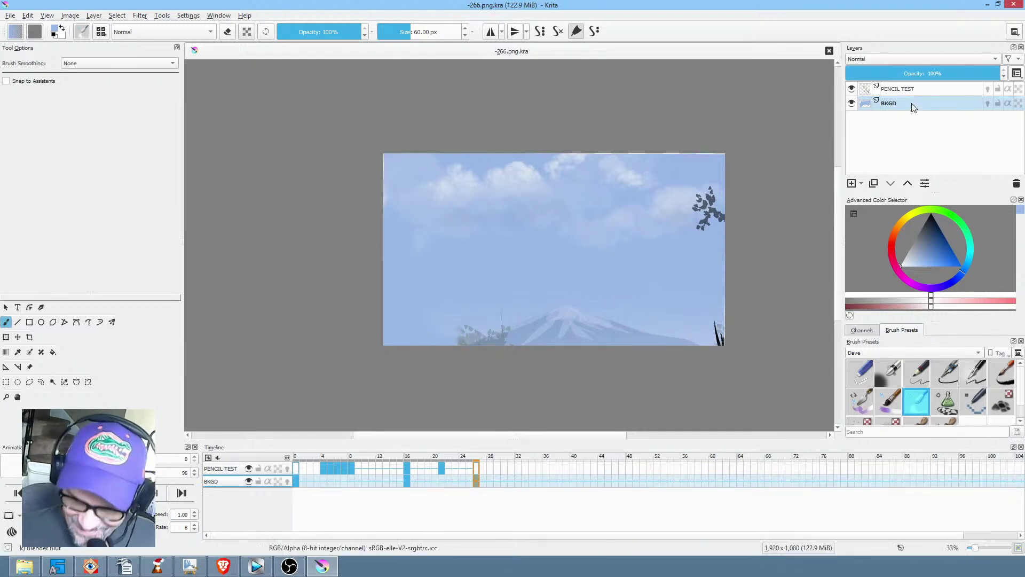
Open -265.png.kra from the scenes folder, using its autosave version.
left_click(917, 106)
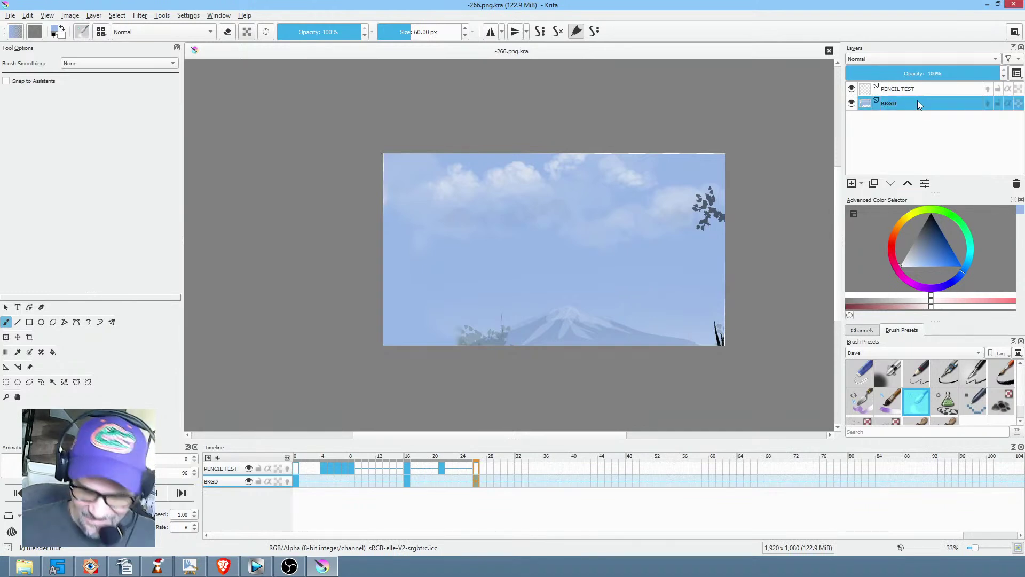
left_click_drag(737, 166, 648, 181)
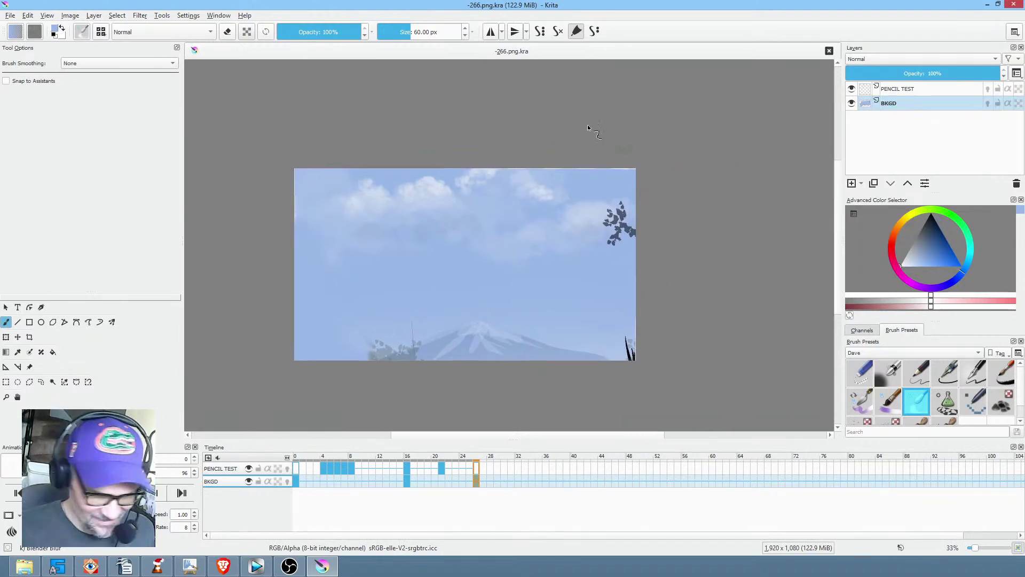
left_click(12, 16)
left_click(28, 40)
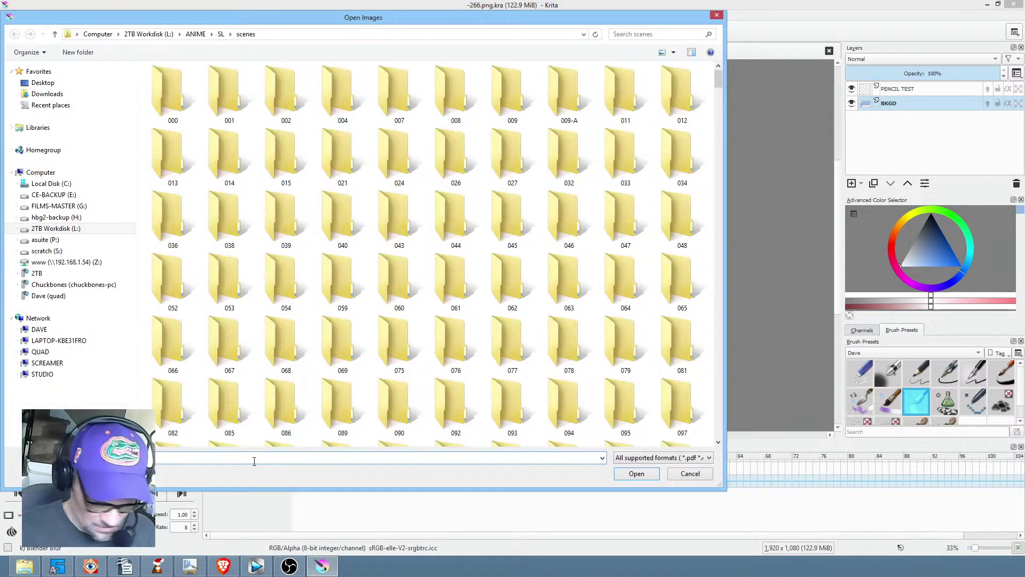
left_click(253, 459)
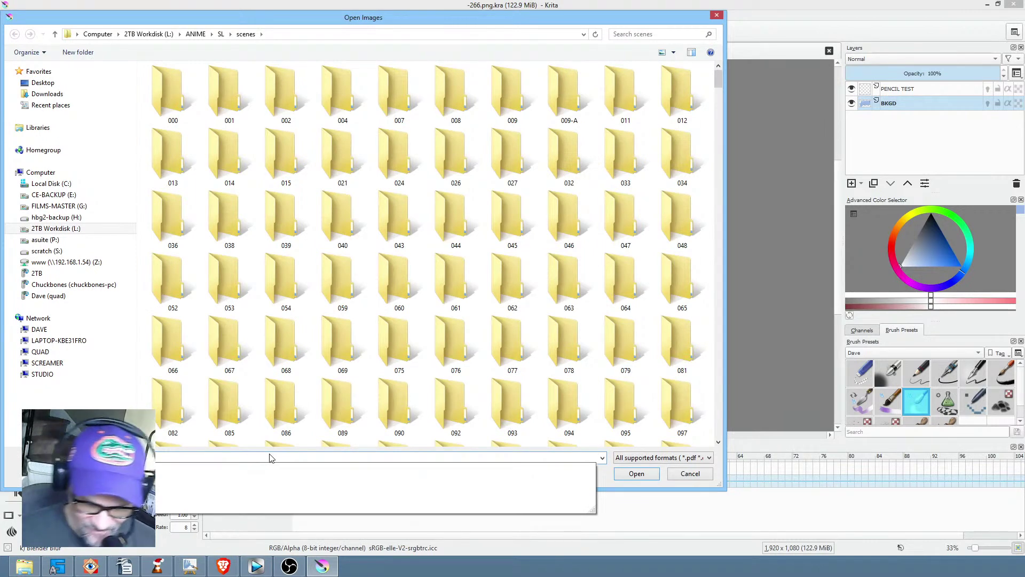
left_click(160, 483)
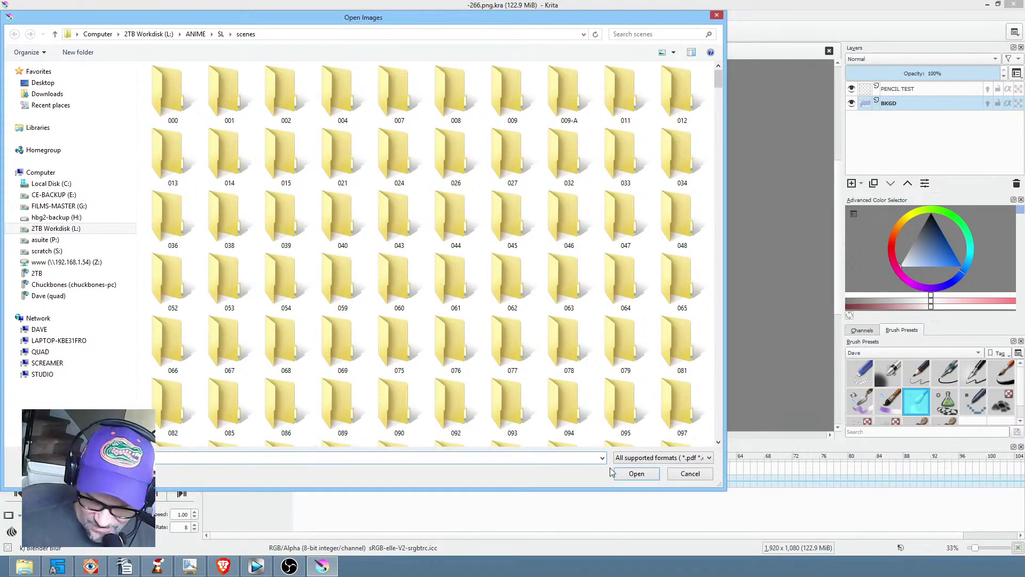
left_click(636, 473)
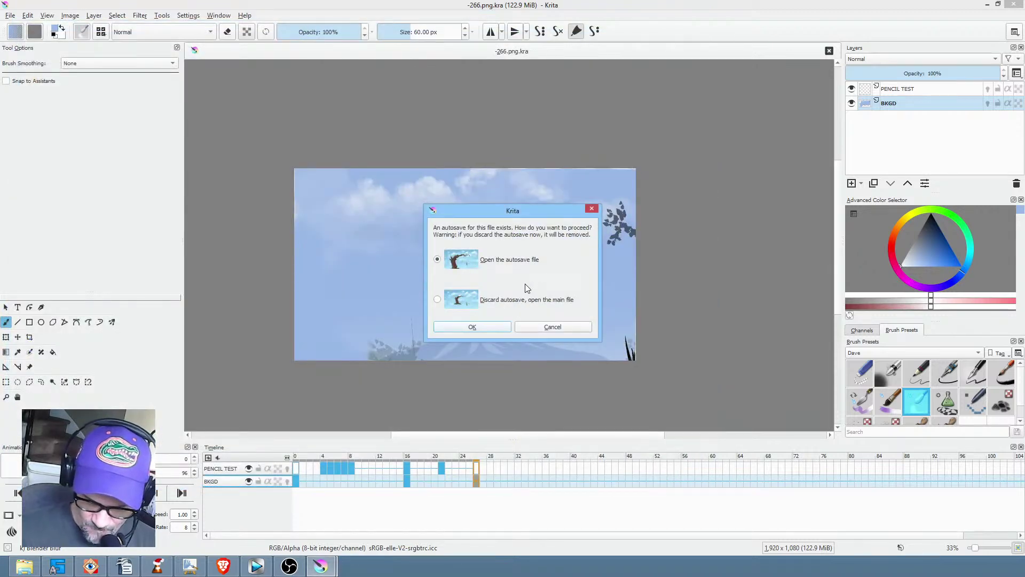
left_click(473, 328)
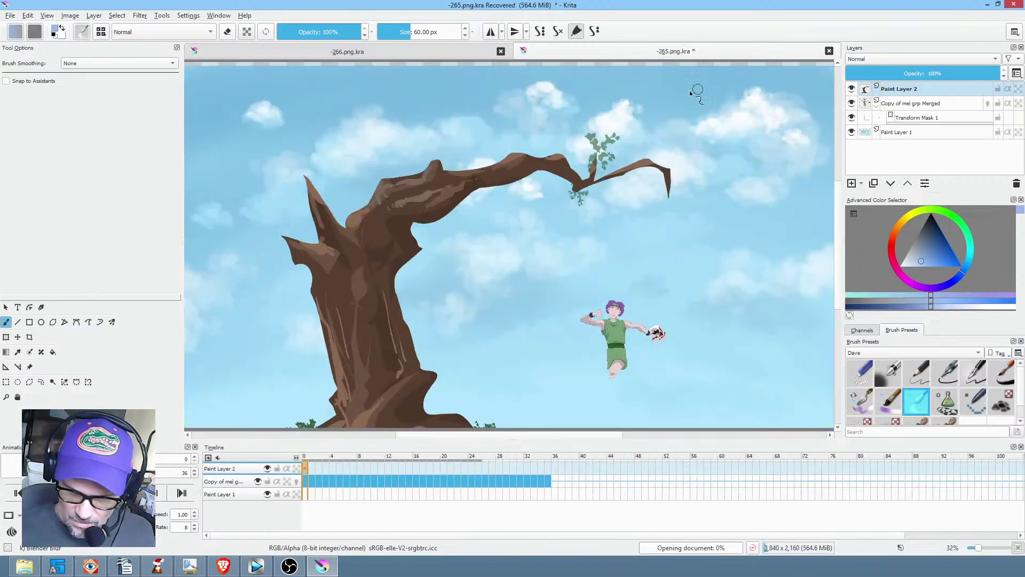
Copy the tree layer, Paint Layer 2, from -265.png.kra and paste it above BKGD in -266.png.kra.
left_click(911, 90)
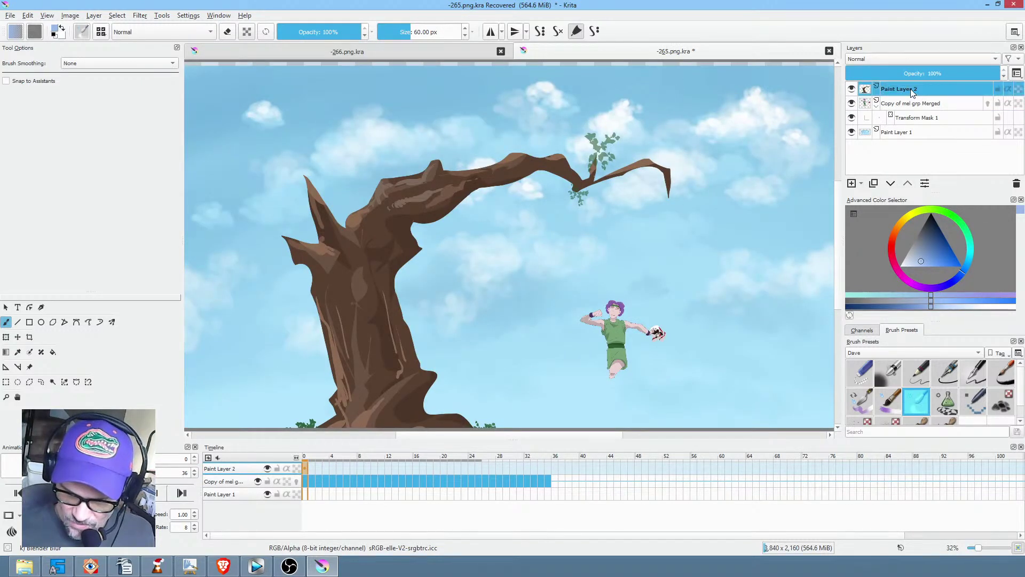
right_click(911, 91)
key("Escape")
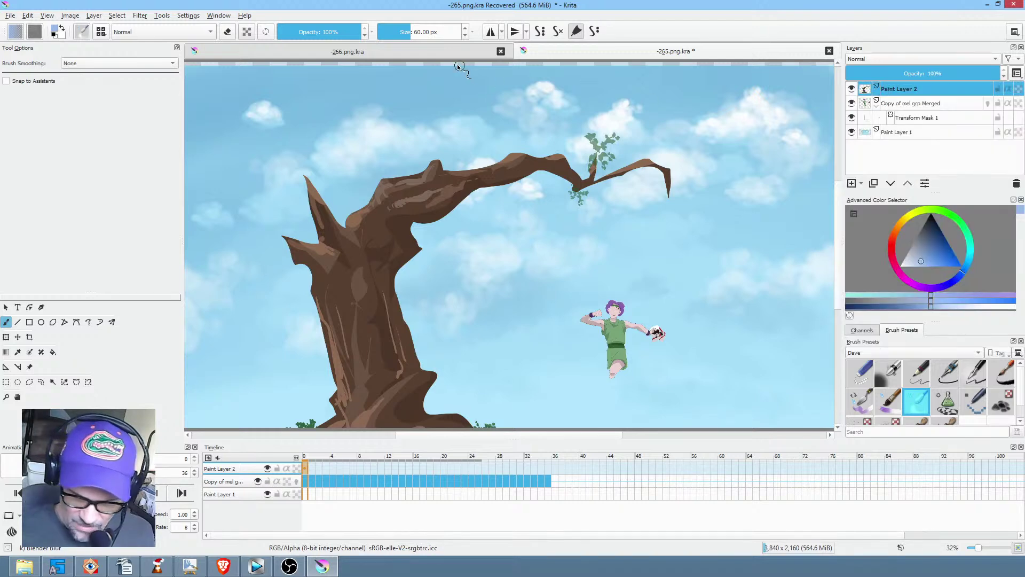
left_click(449, 58)
right_click(891, 103)
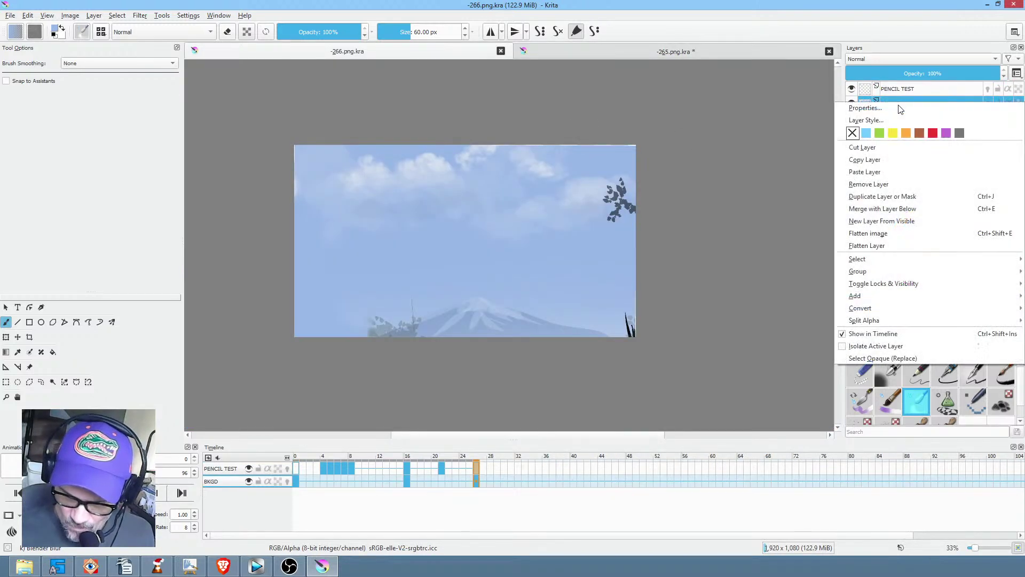
left_click(903, 171)
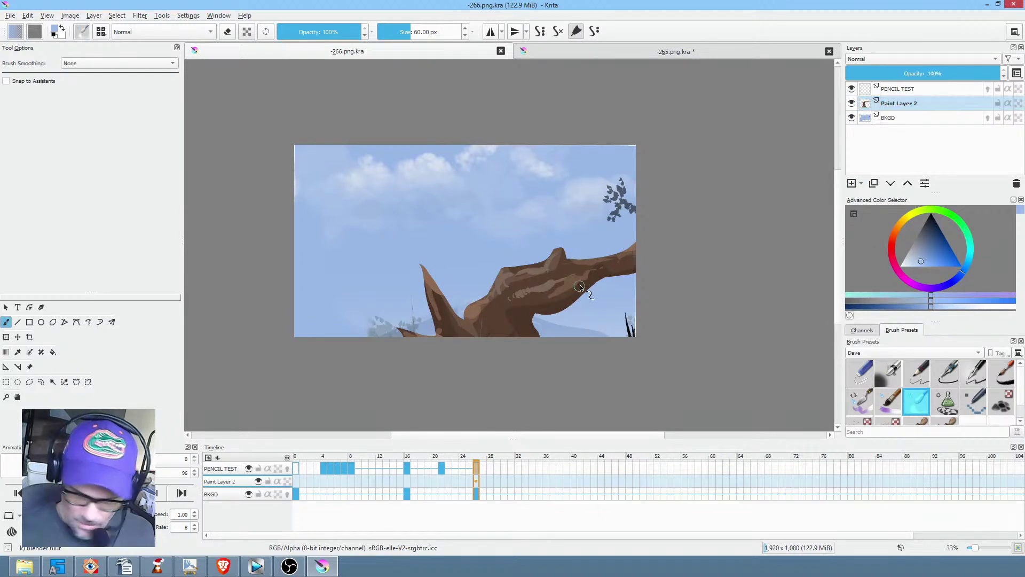
Scale down the pasted tree and position it on the left of the scene at about x 715, y 550 px, and save.
key("ctrl+t")
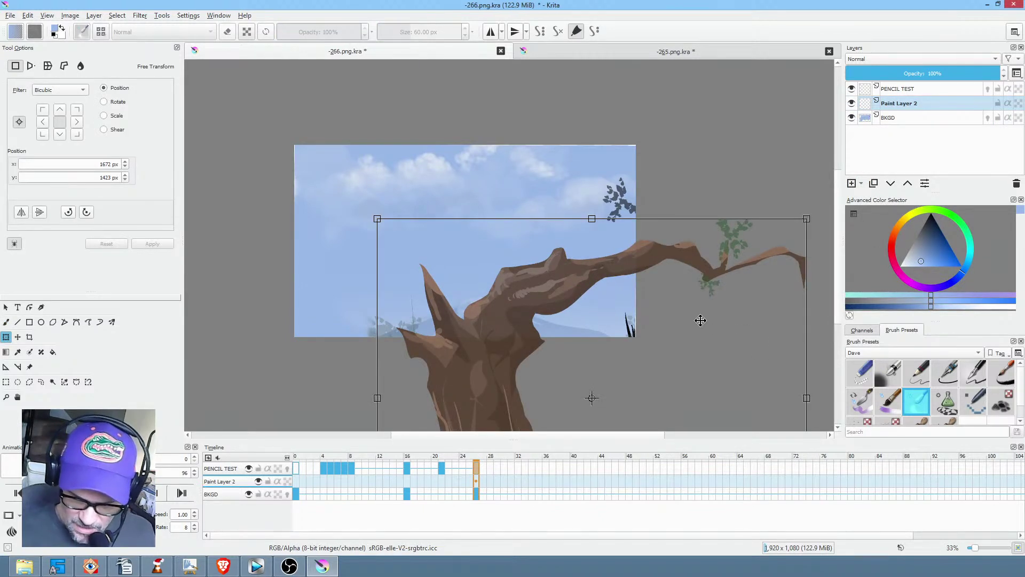
left_click_drag(684, 281, 581, 157)
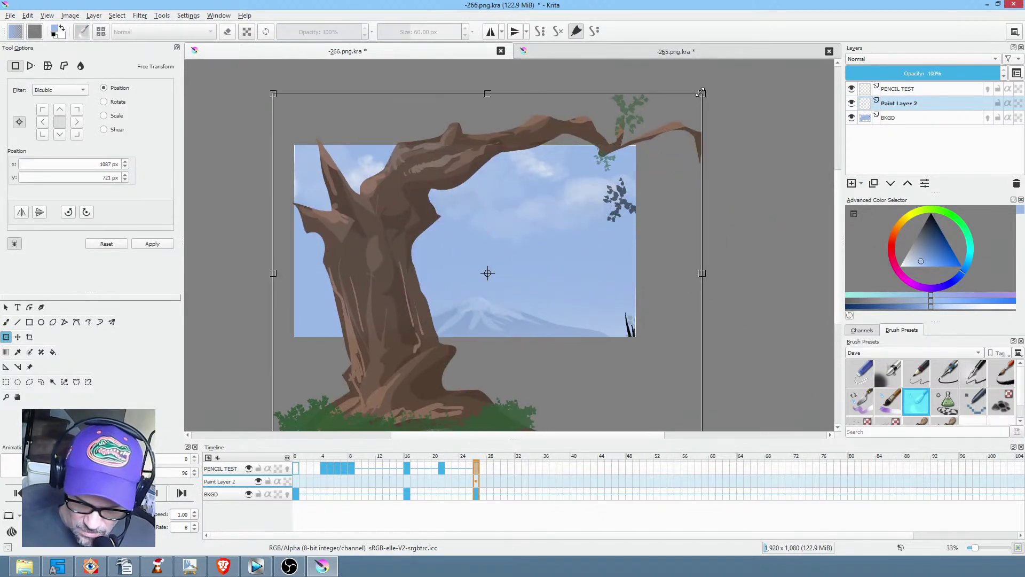
left_click_drag(702, 95, 630, 177)
left_click_drag(535, 315, 449, 308)
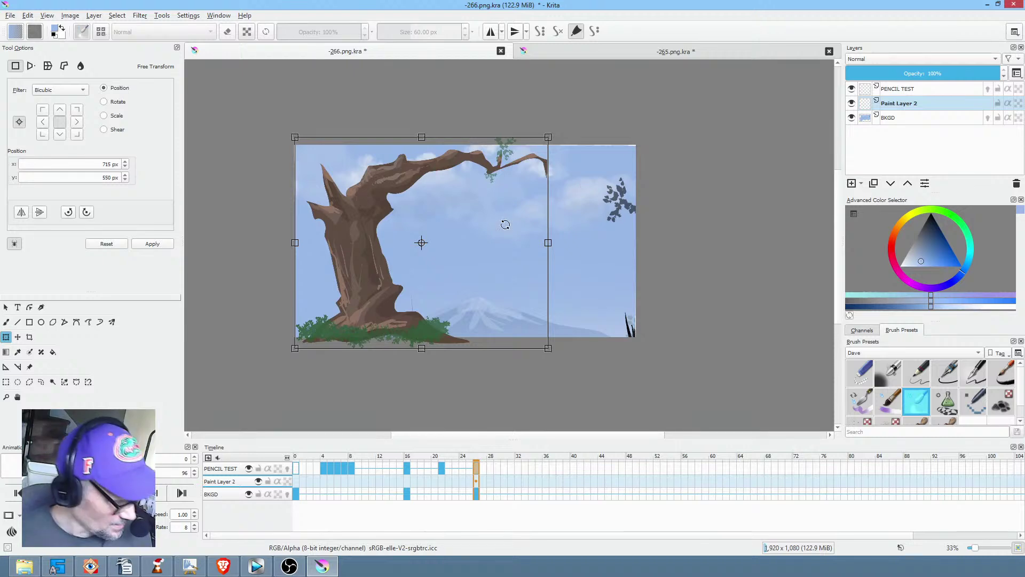
key("ctrl+s")
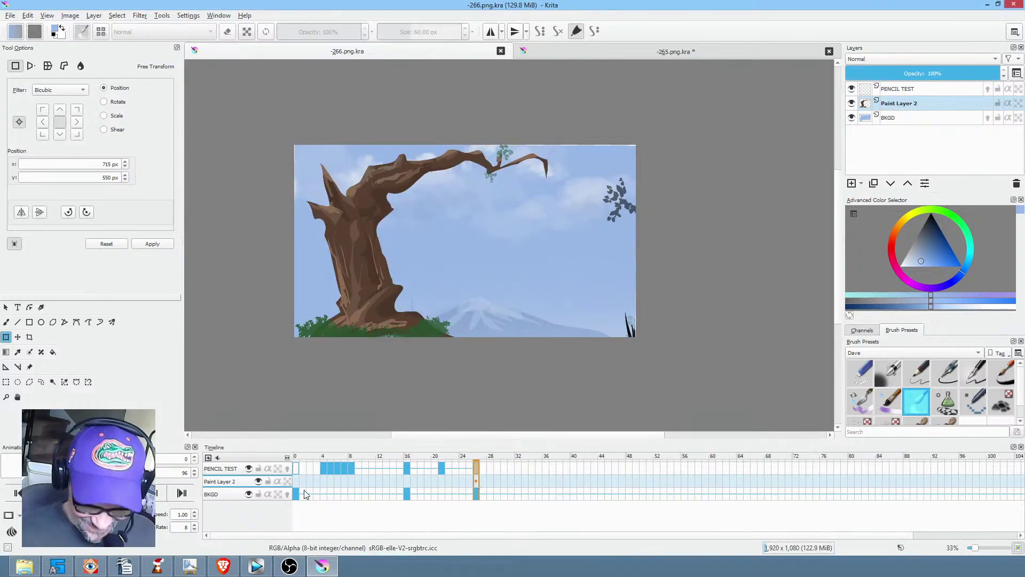
Keyframe Paint Layer 2 so the tree appears only from frame 26, and scrub the animation to check it.
left_click(293, 477)
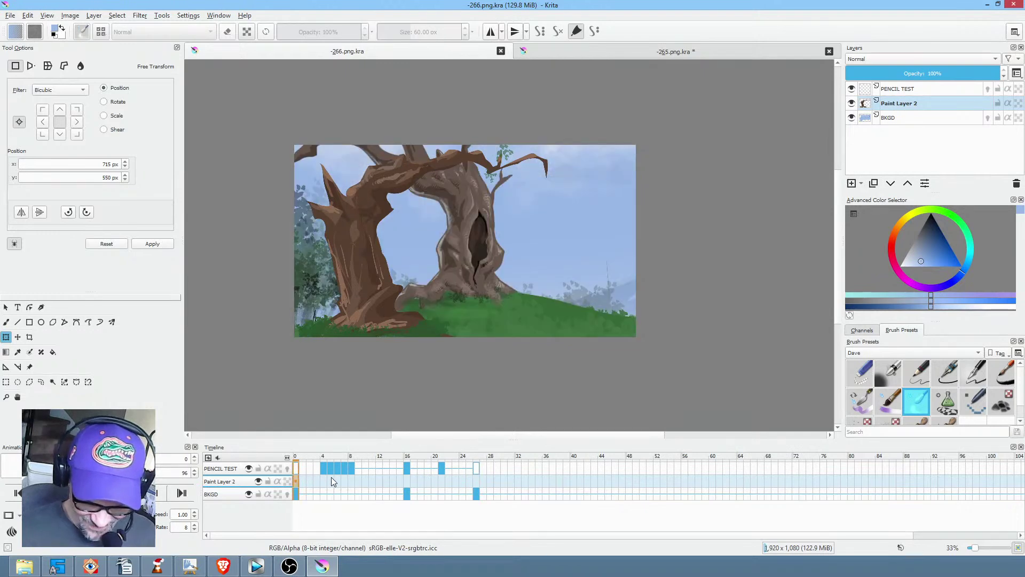
left_click(475, 481)
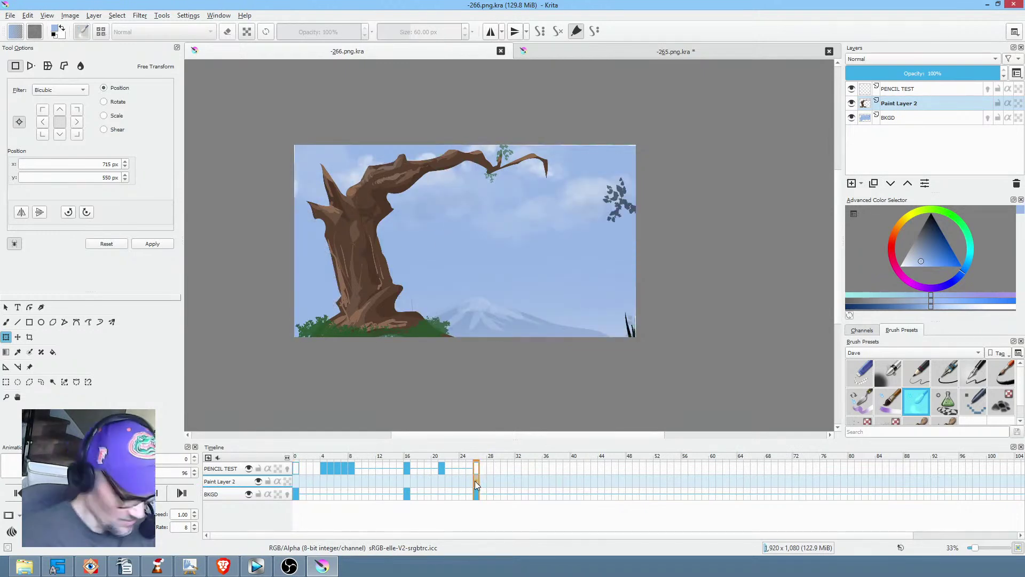
left_click(299, 478)
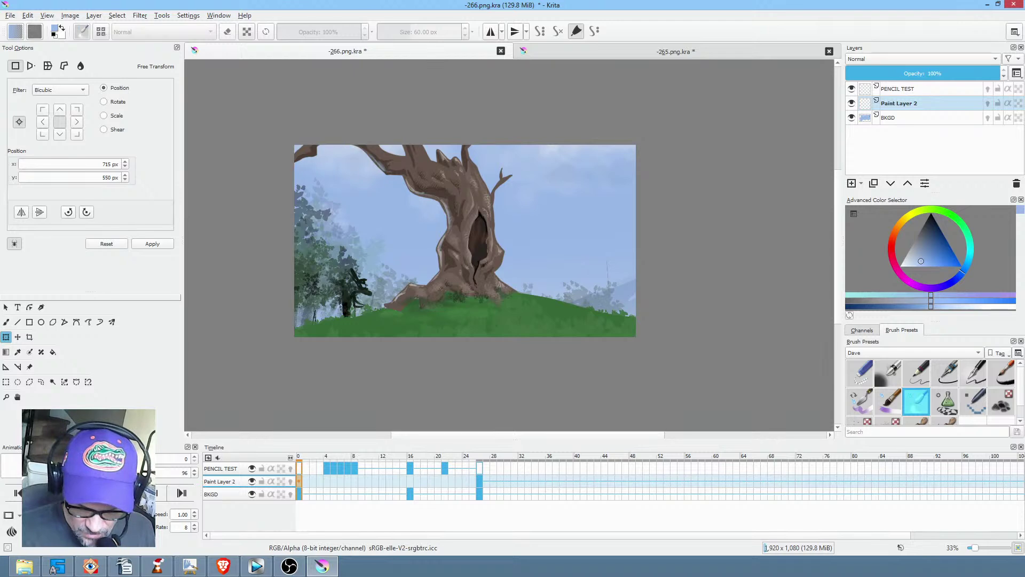
mouse_move(309, 462)
left_mouse_down()
mouse_move(542, 463)
mouse_move(381, 462)
mouse_move(487, 460)
mouse_move(473, 464)
left_mouse_up()
Sketch the character's head and hair beside the tree at frame 26 of PENCIL TEST with a dark 6 px pencil.
left_click(218, 472)
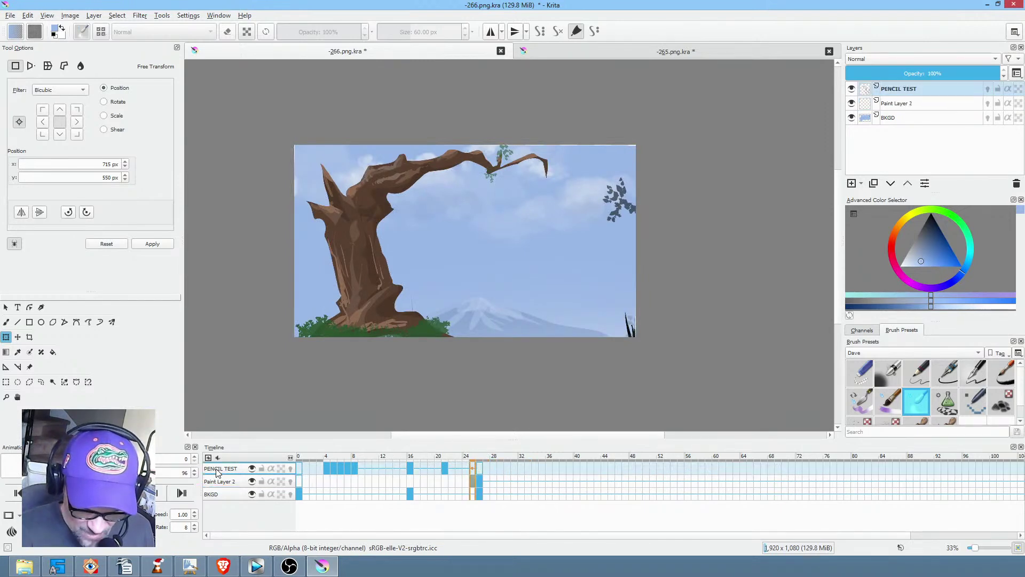
left_click(482, 469)
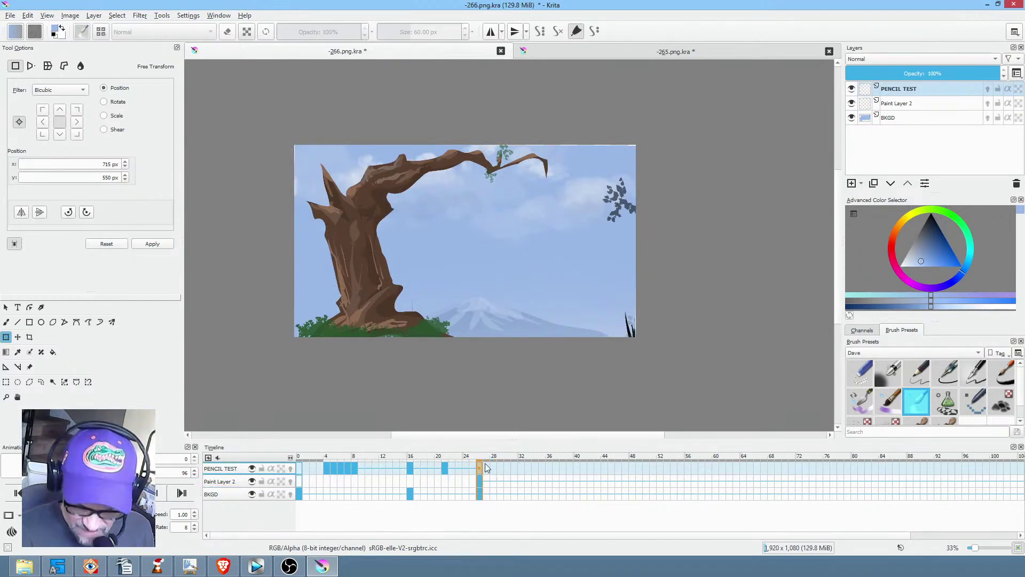
scroll(446, 291, "up", 2)
left_click_drag(446, 291, 502, 319)
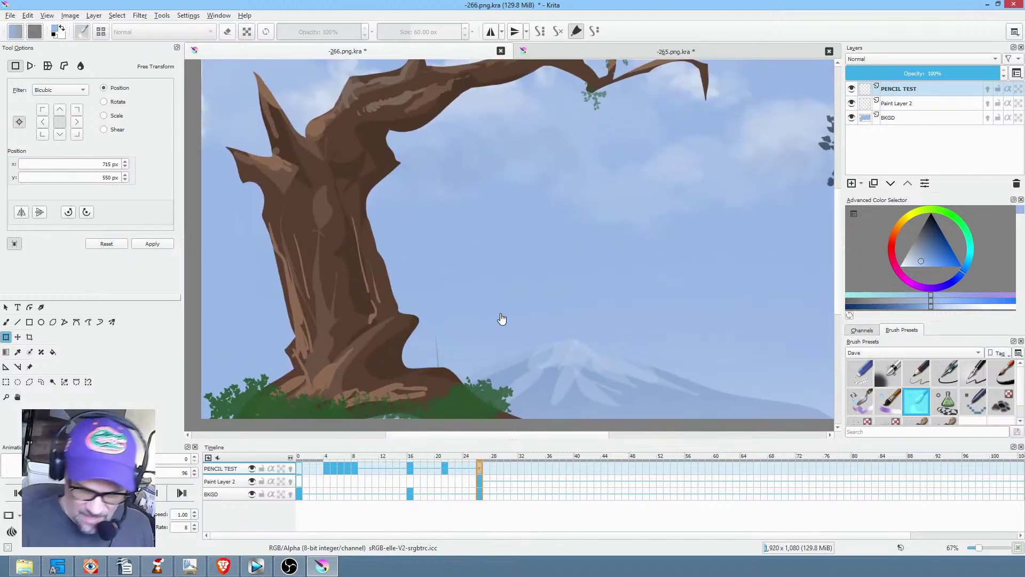
key("b")
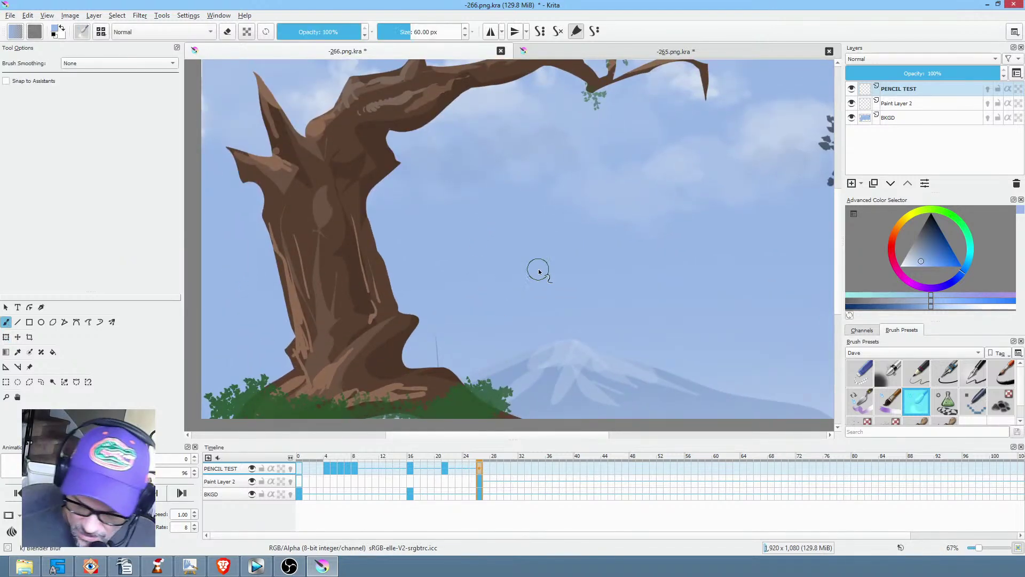
left_click(926, 369)
left_click(930, 223)
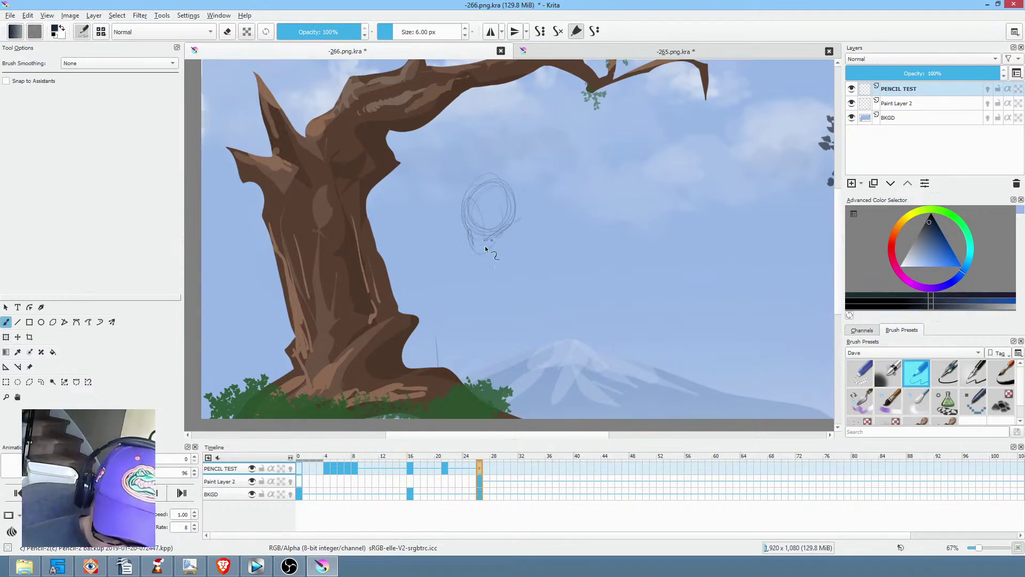
left_click_drag(471, 217, 506, 219)
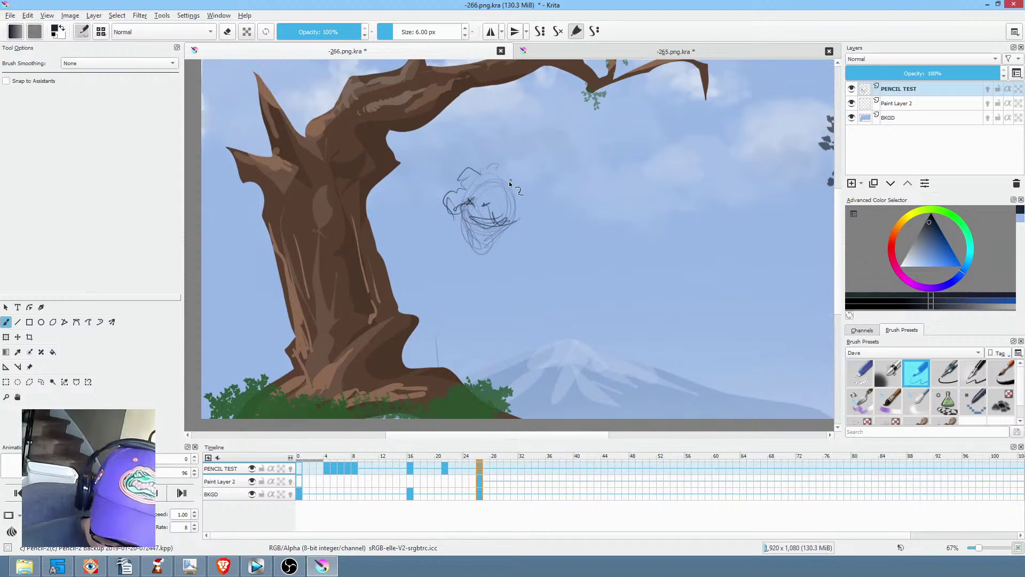
left_click_drag(528, 192, 530, 212)
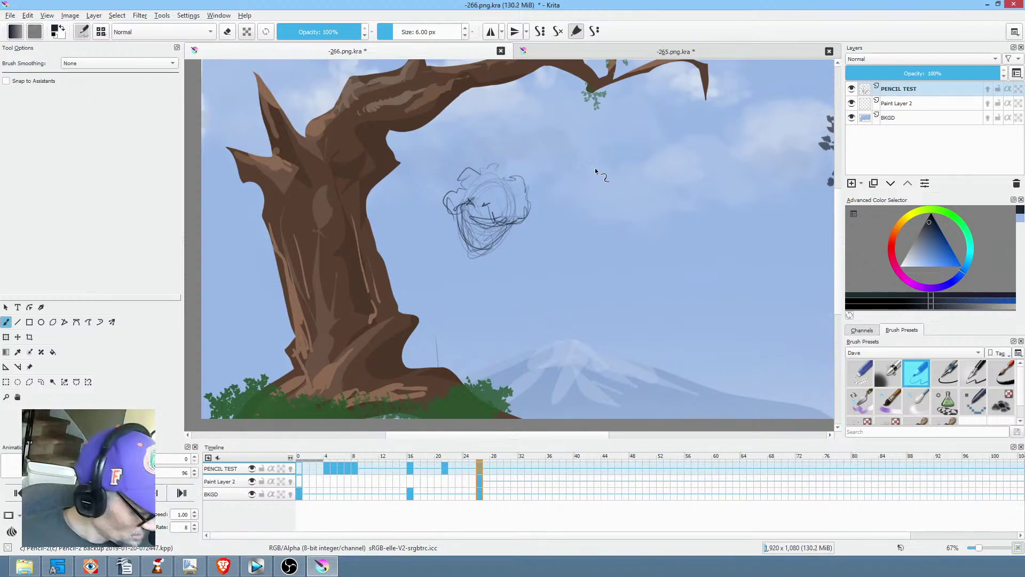
Scale the sketched head down slightly with a free transform and save the file.
key("ctrl+t")
left_click_drag(531, 164, 524, 170)
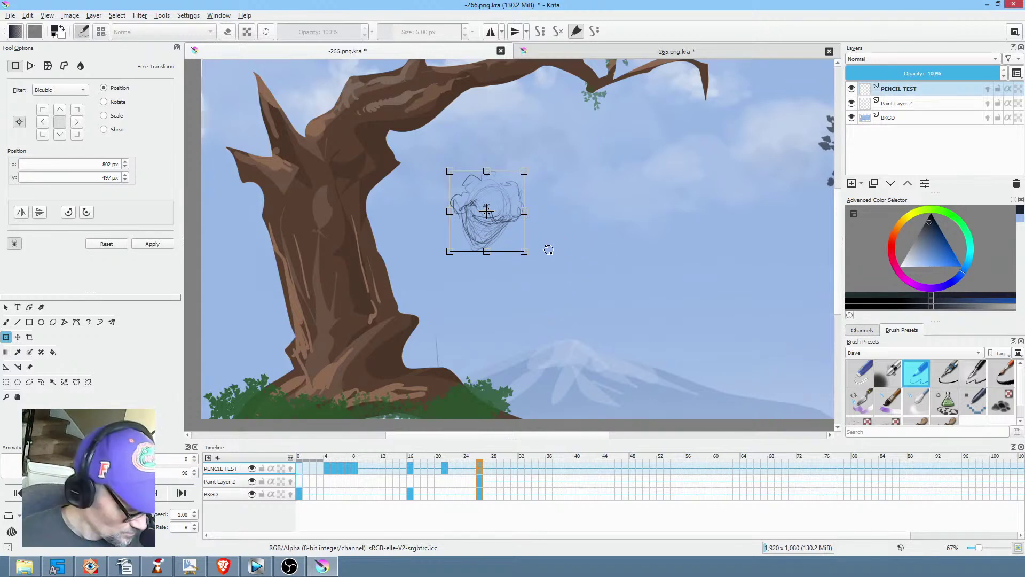
key("Return")
key("ctrl+s")
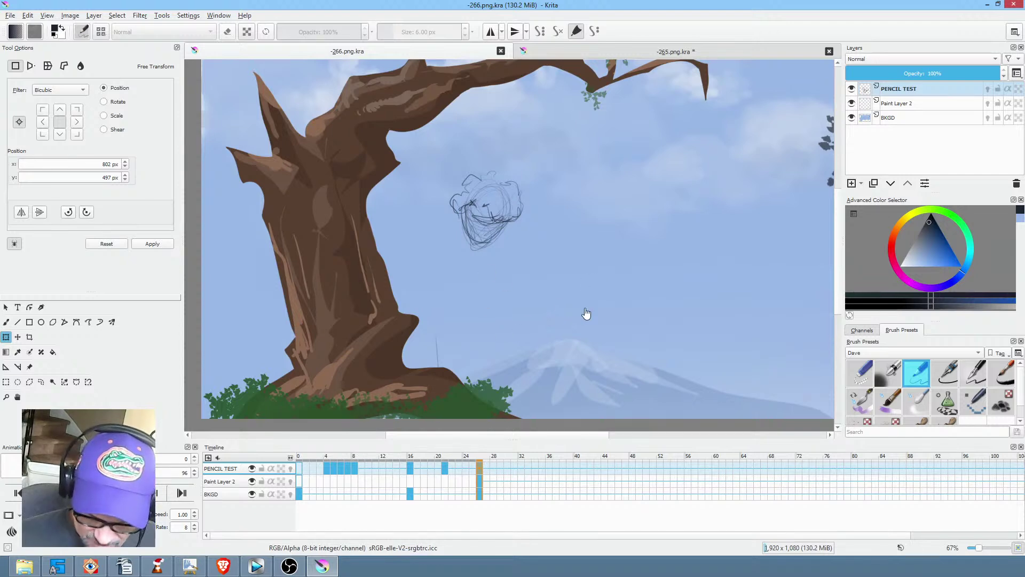
Sketch additional hair tufts around the character's head at frame 26 with the 6 px pencil.
key("b")
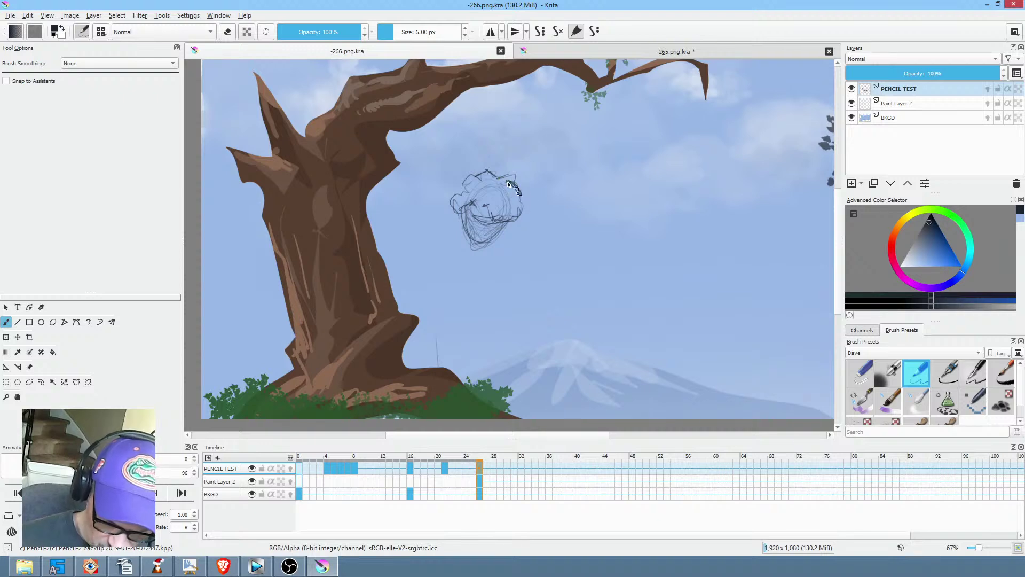
mouse_move(526, 213)
left_mouse_down()
mouse_move(466, 176)
mouse_move(460, 184)
mouse_move(481, 178)
left_mouse_up()
At frame 32 of PENCIL TEST, free-transform the head up and away from the tree to about x 921, y 338 px, tilting it clockwise.
mouse_move(480, 458)
left_mouse_down()
mouse_move(516, 458)
mouse_move(480, 461)
left_mouse_up()
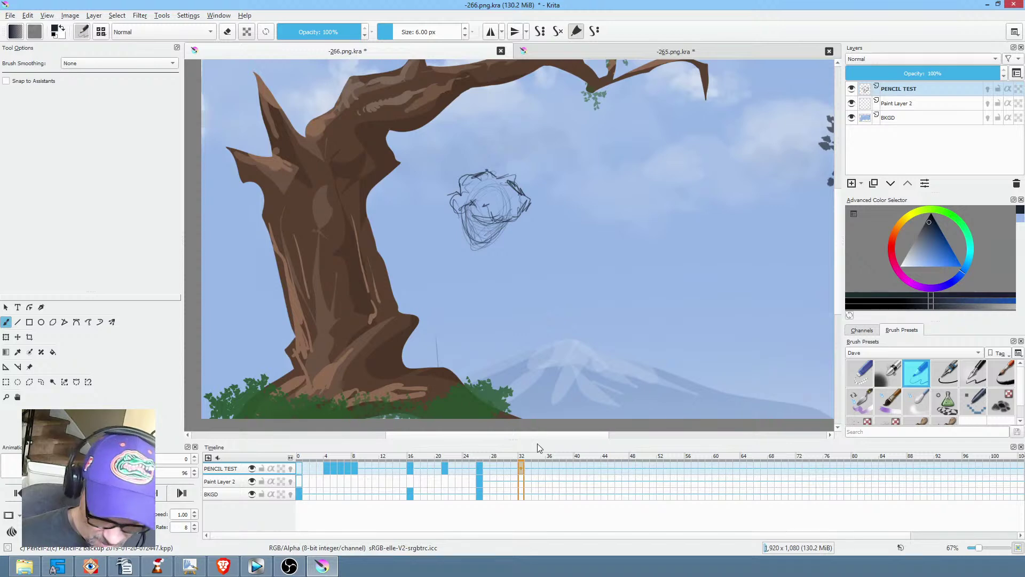
key("ctrl+t")
left_click_drag(499, 224, 524, 200)
left_click_drag(579, 222, 598, 189)
left_click_drag(514, 188, 528, 160)
left_click_drag(597, 216, 590, 222)
left_click_drag(532, 164, 531, 162)
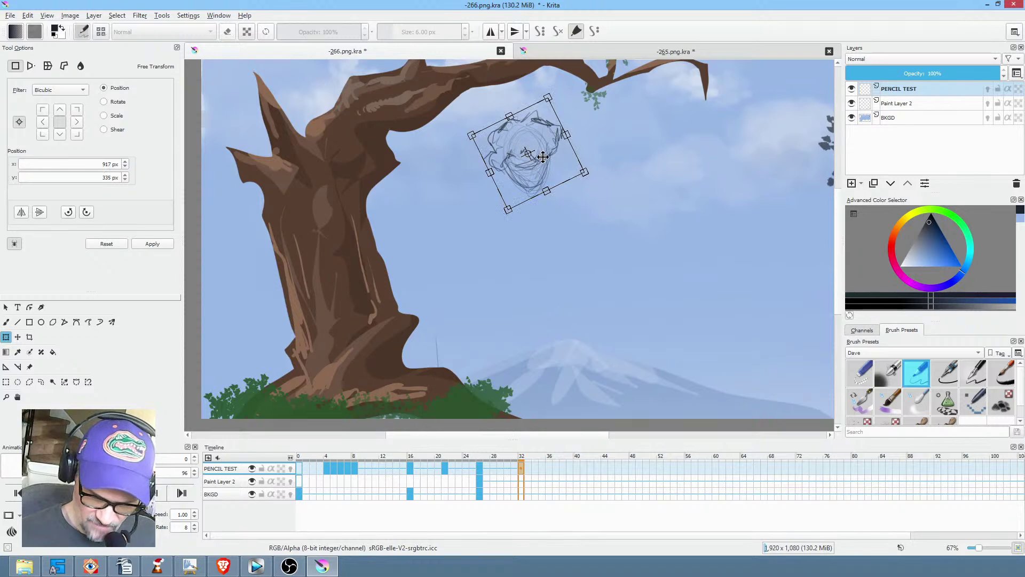
key("Return")
left_click(550, 101)
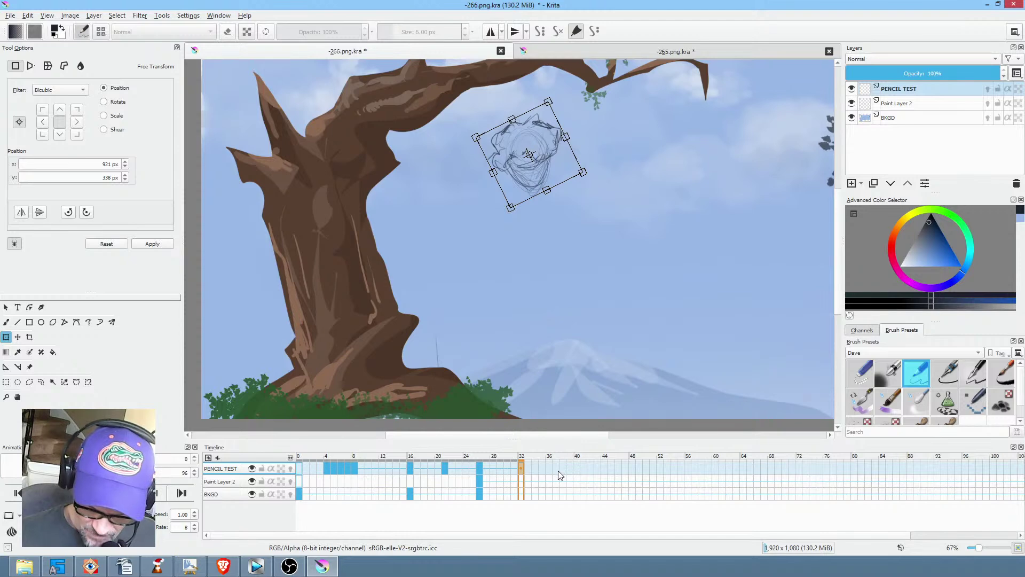
At frame 40, mirror the head horizontally and tilt it counterclockwise at about x 909, y 335 px.
left_click(479, 469)
key("space")
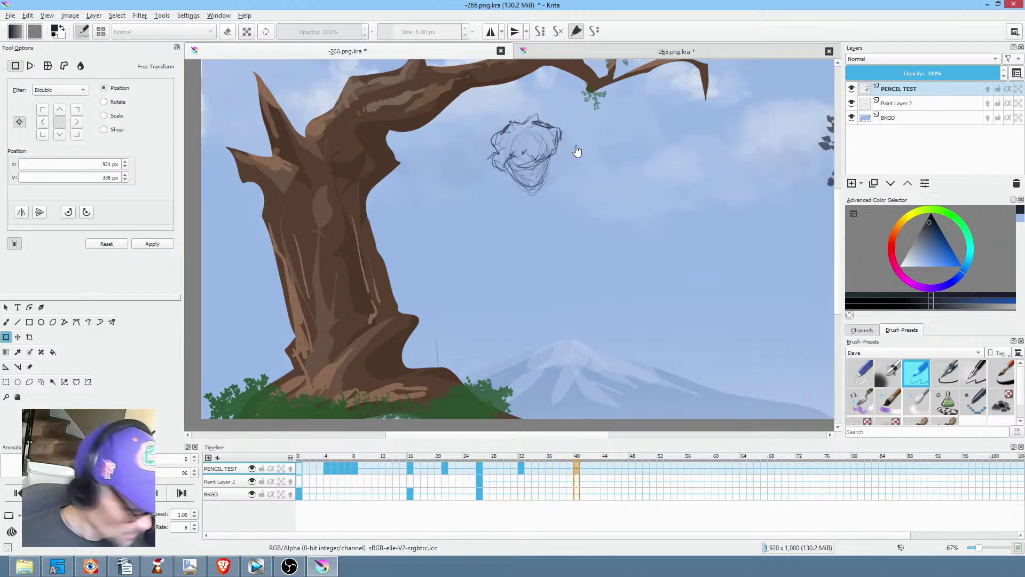
right_click(535, 155)
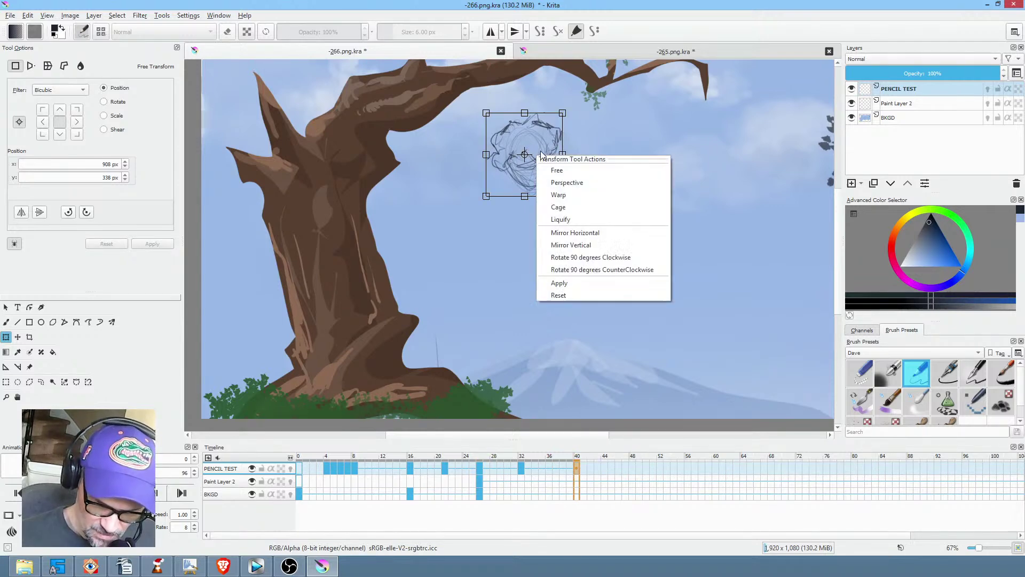
left_click(614, 233)
mouse_move(637, 186)
left_mouse_down()
mouse_move(597, 217)
mouse_move(607, 191)
left_mouse_up()
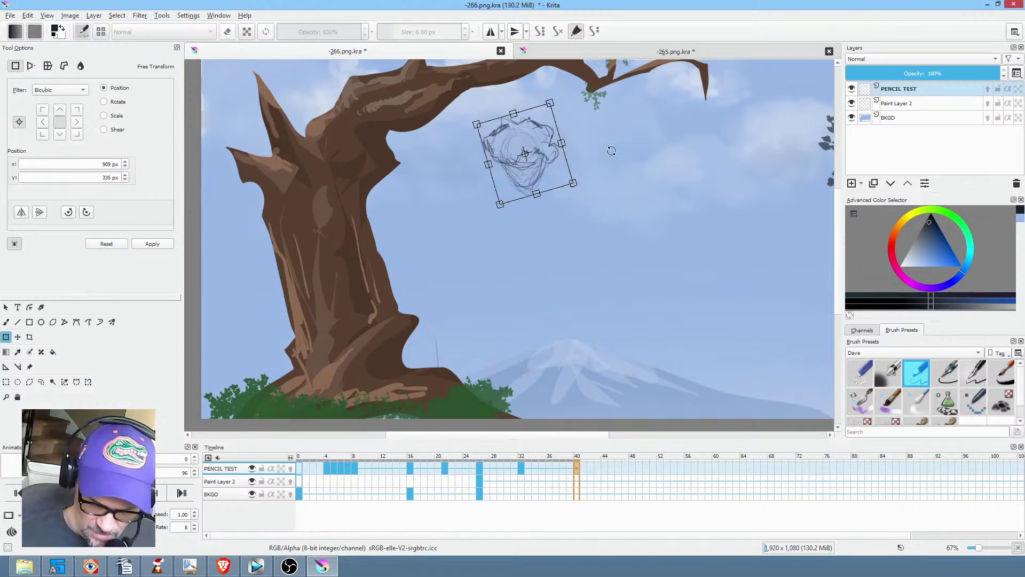
Sketch the eyes, jaw and fringe on the mirrored head at frame 40 with the 6 px pencil.
scroll(555, 134, "up", 3)
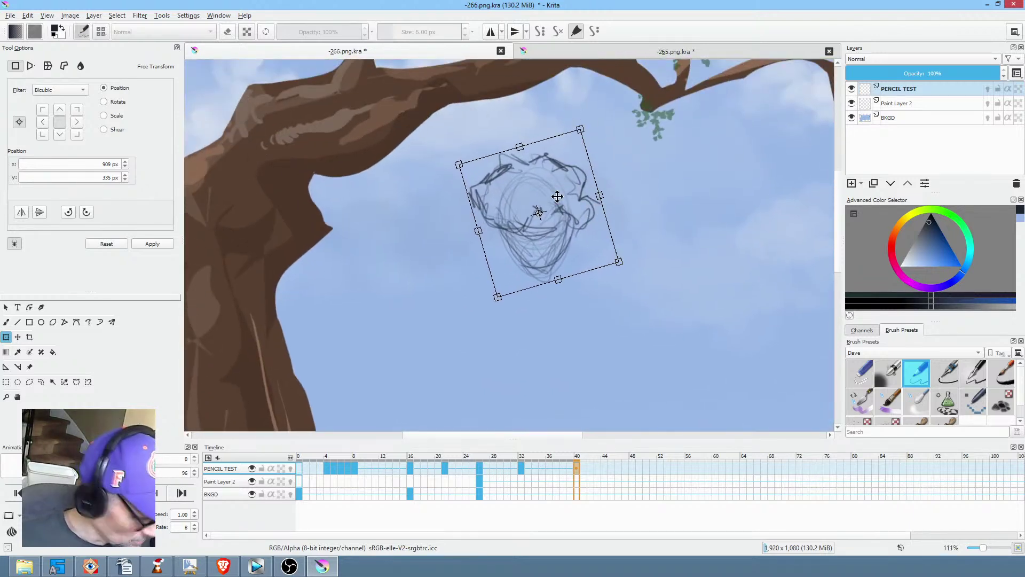
key("b")
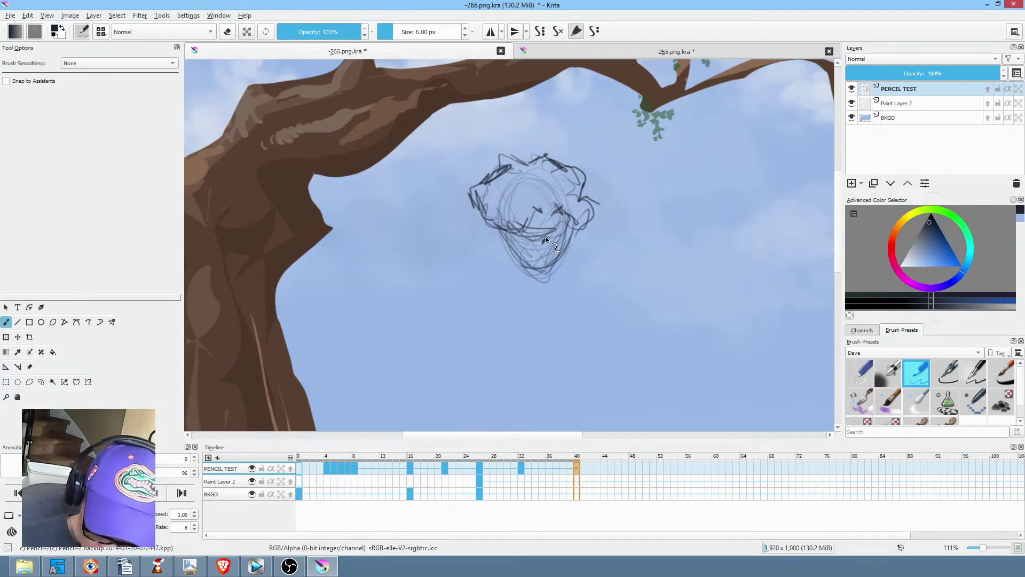
left_click_drag(554, 258, 549, 269)
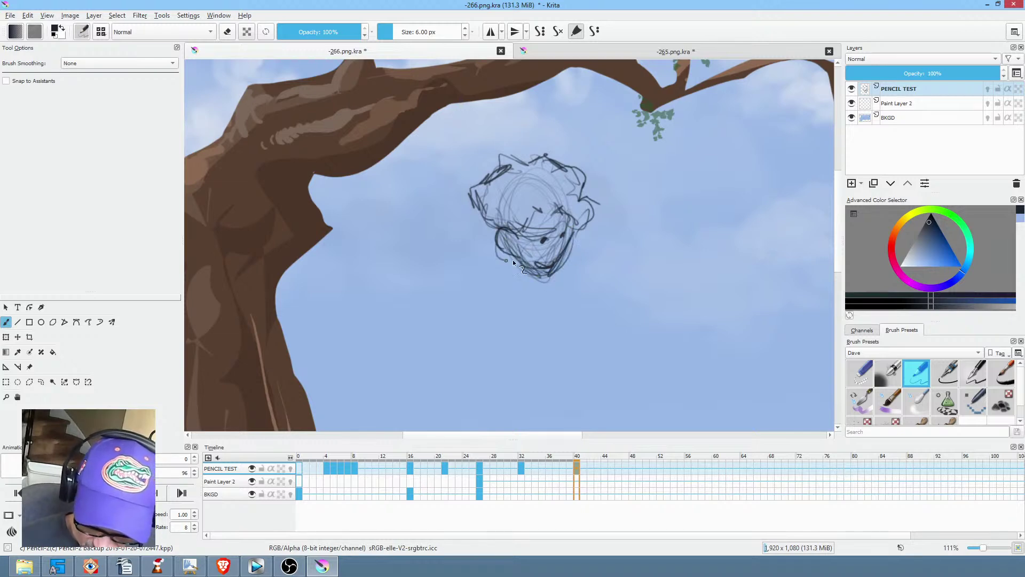
mouse_move(530, 223)
left_mouse_down()
mouse_move(564, 227)
mouse_move(555, 216)
mouse_move(530, 229)
left_mouse_up()
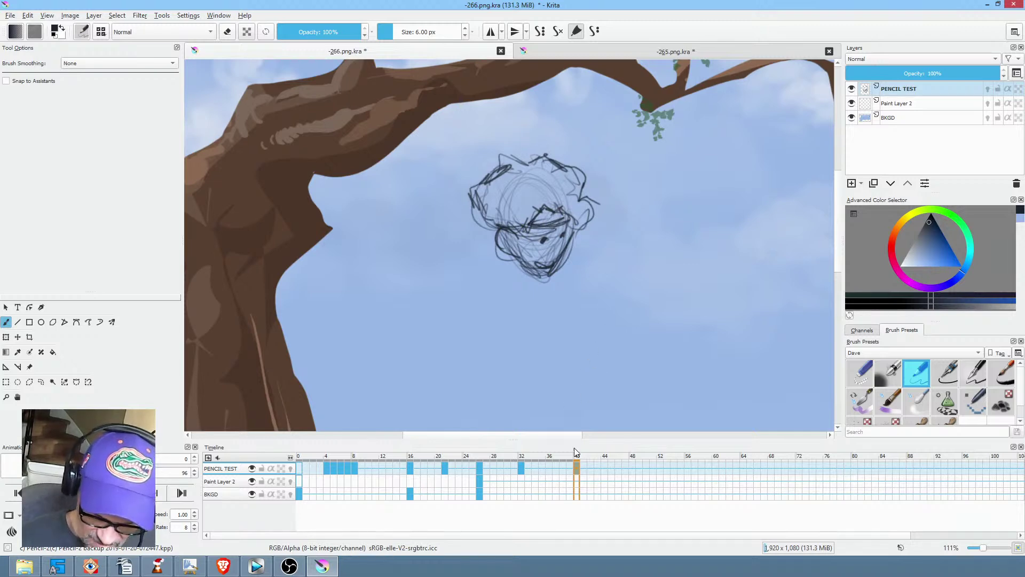
Sketch the facial features on the character's head at frames 26 and 32.
key("Up")
key("Up")
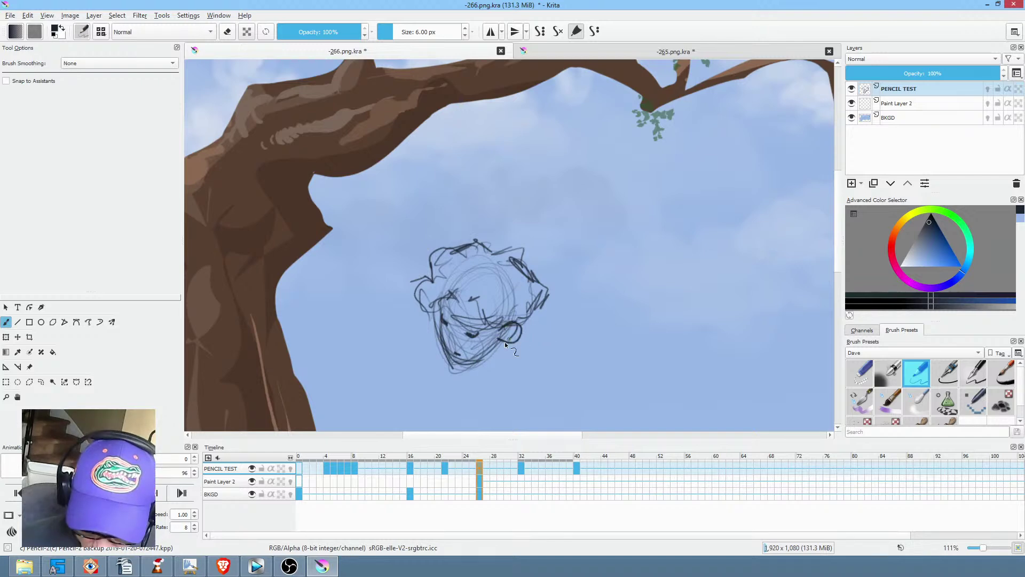
key("period")
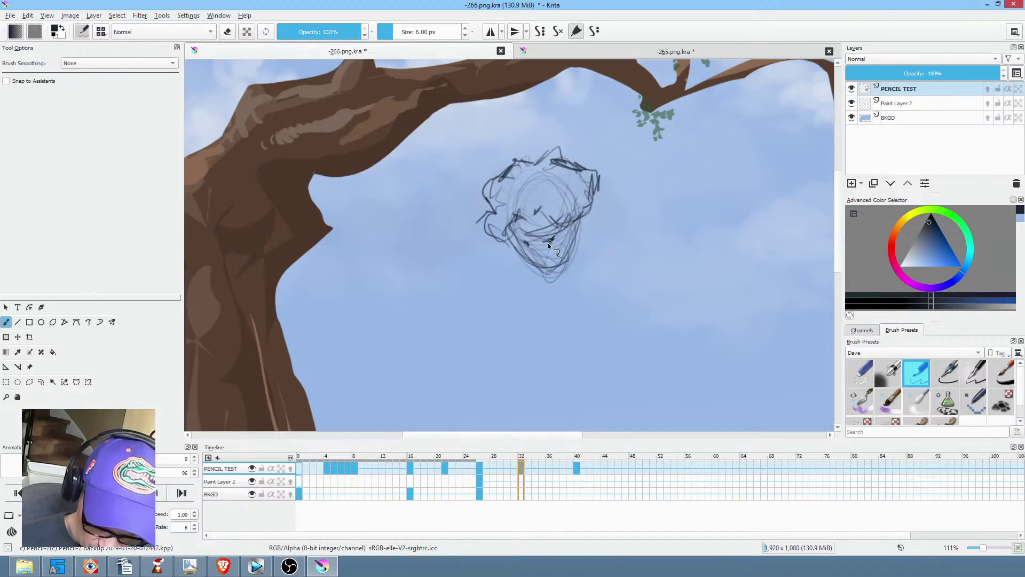
left_click_drag(555, 264, 564, 258)
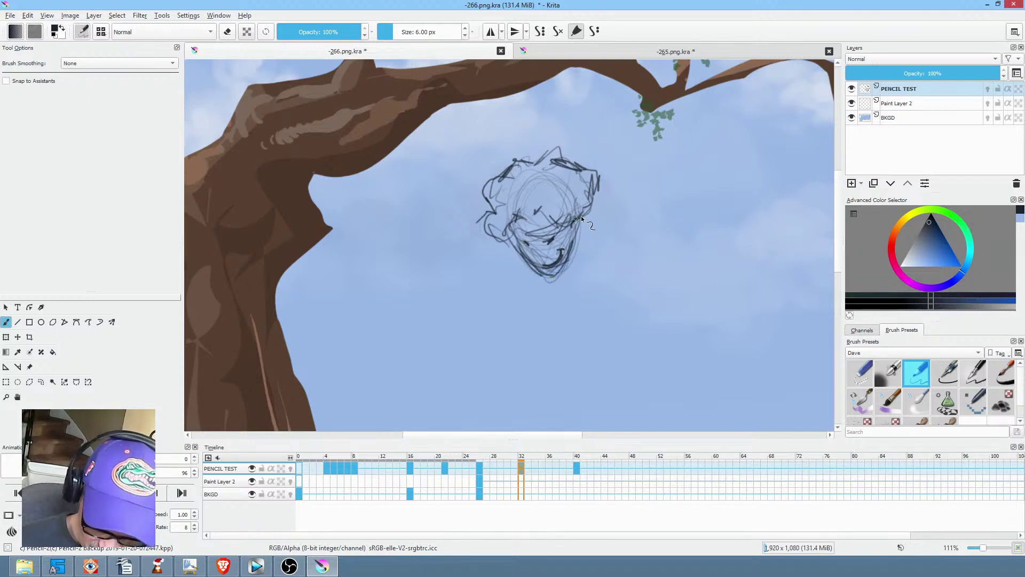
Rotate the frame 40 head slightly more counterclockwise and reposition it at about x 910, y 332 px.
key("period")
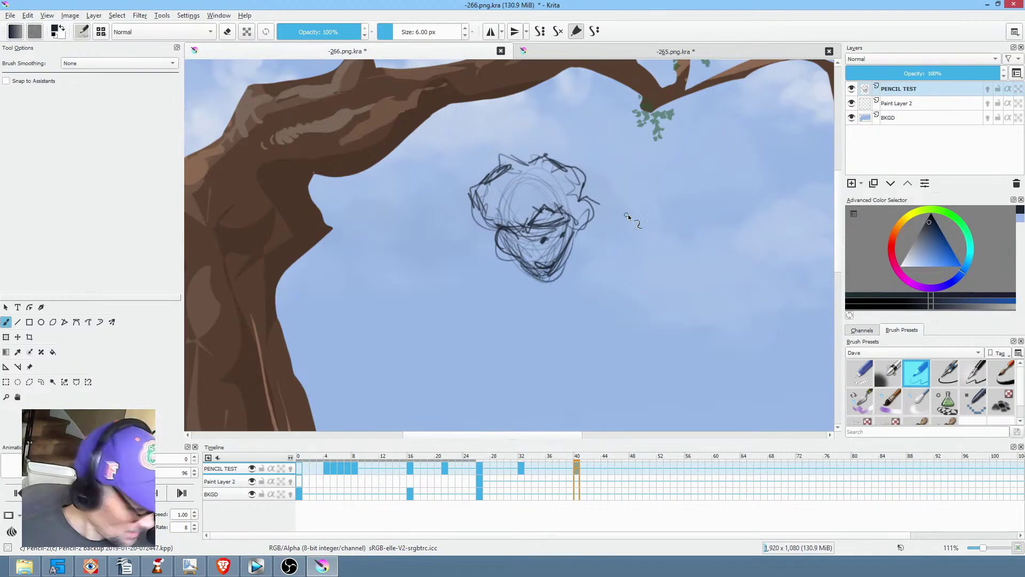
key("ctrl+t")
mouse_move(636, 259)
left_mouse_down()
mouse_move(640, 231)
mouse_move(638, 243)
left_mouse_up()
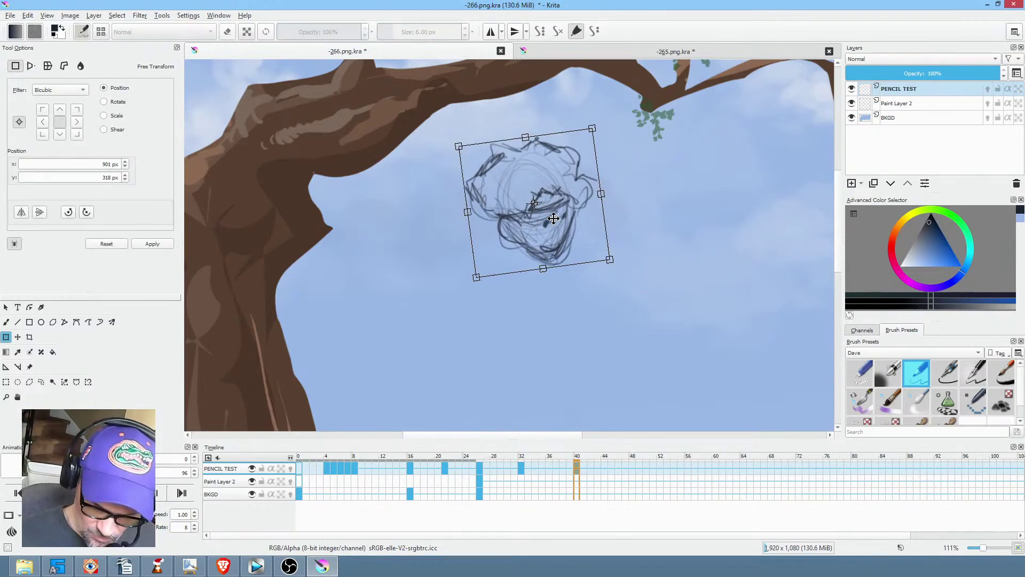
left_click_drag(534, 231, 541, 239)
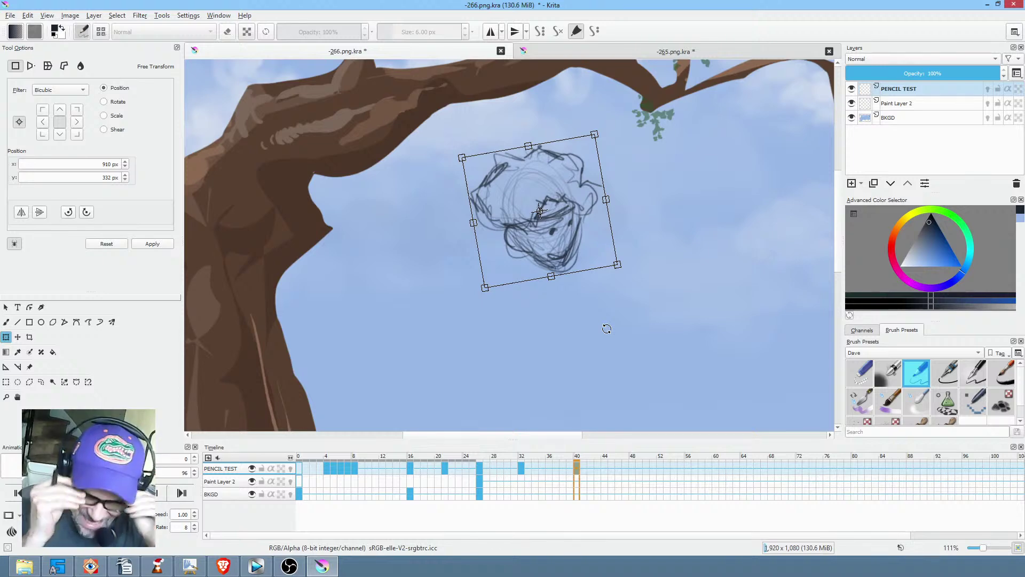
At frame 26, move the head closer to the tree and sketch the shoulder and an arm reaching to the trunk.
left_click(480, 470)
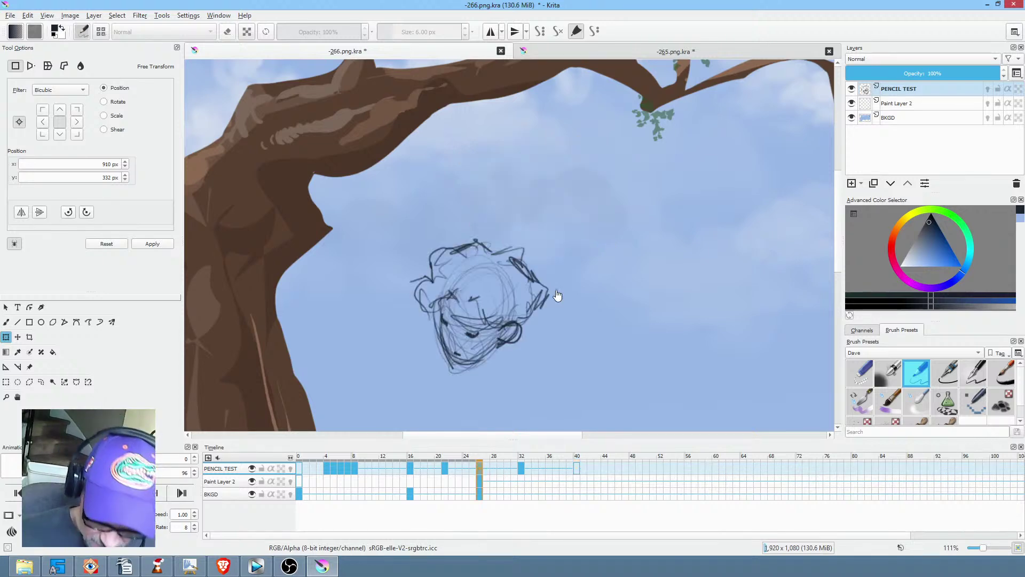
scroll(515, 347, "down", 4)
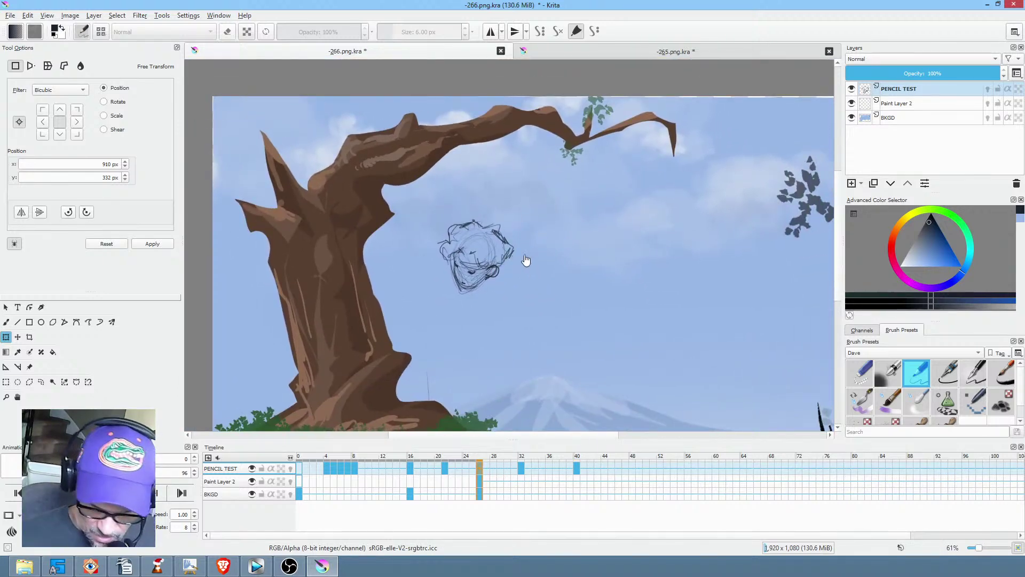
left_click(486, 258)
mouse_move(518, 265)
left_mouse_down()
mouse_move(466, 266)
mouse_move(482, 267)
mouse_move(429, 291)
mouse_move(442, 309)
mouse_move(462, 285)
mouse_move(438, 307)
mouse_move(398, 314)
mouse_move(437, 310)
left_mouse_up()
key("b")
left_click_drag(388, 334, 452, 303)
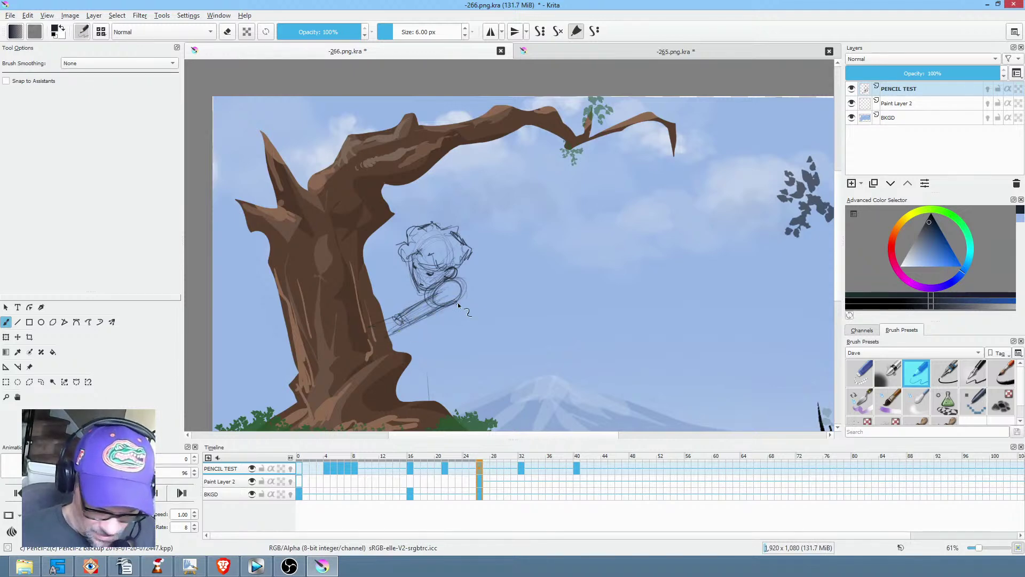
At frame 32, sketch the character's torso, waist and the upper arm farther from the tree.
key("Down")
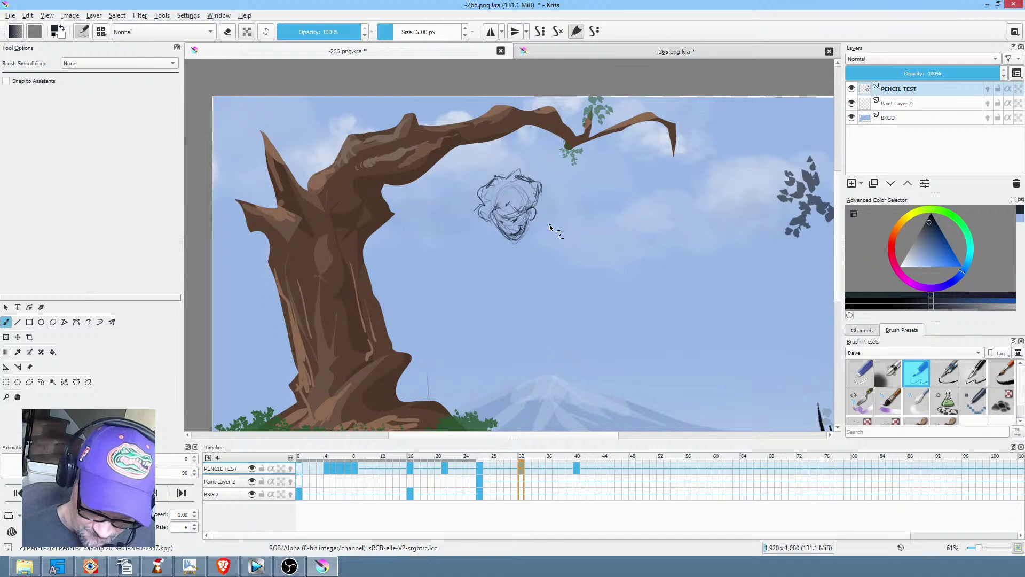
left_click_drag(558, 240, 552, 244)
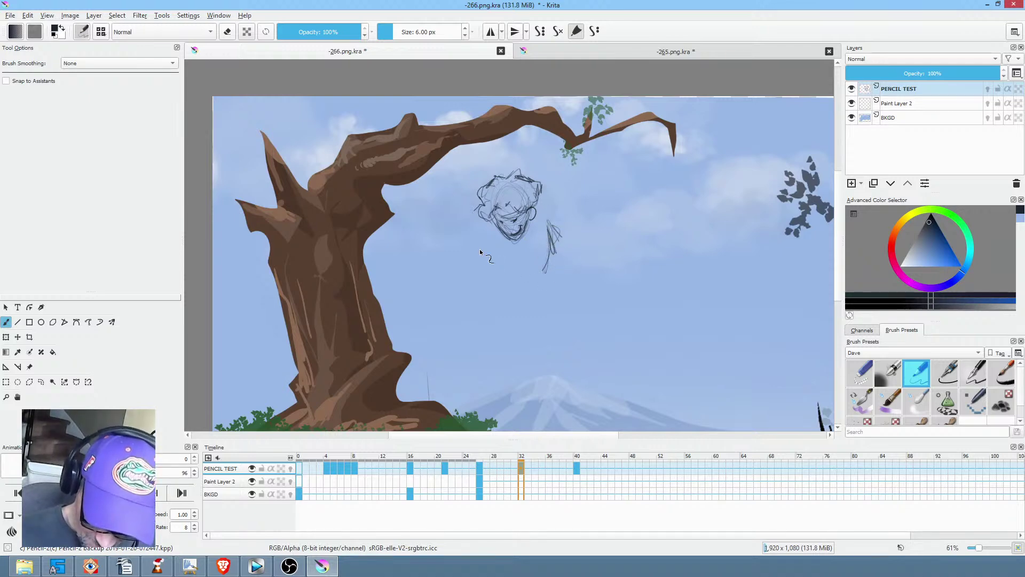
mouse_move(485, 264)
left_mouse_down()
mouse_move(501, 295)
mouse_move(490, 297)
mouse_move(487, 334)
mouse_move(539, 307)
left_mouse_up()
left_click_drag(555, 235, 532, 323)
mouse_move(544, 267)
left_mouse_down()
mouse_move(534, 320)
mouse_move(499, 300)
left_mouse_up()
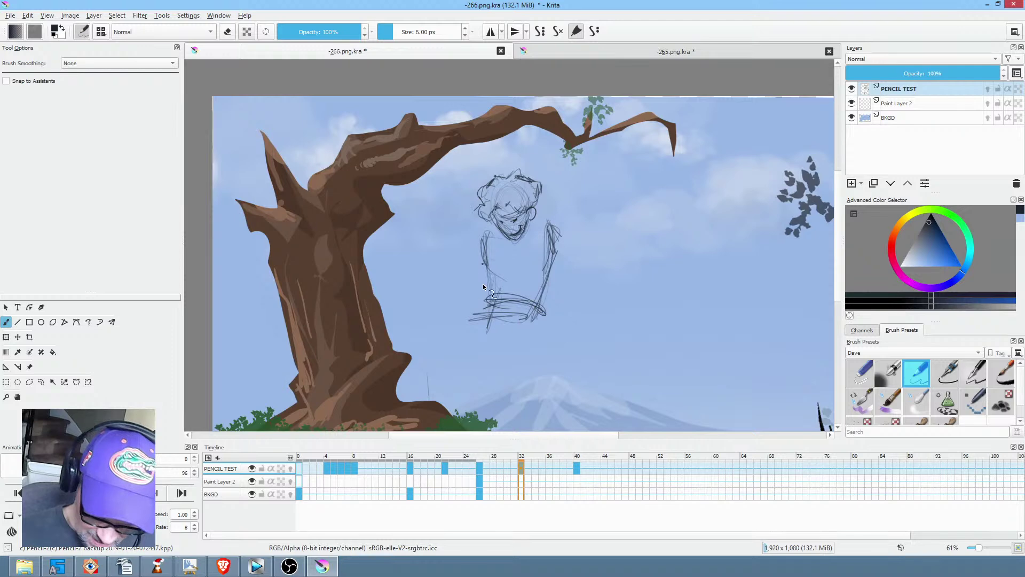
mouse_move(556, 230)
left_mouse_down()
mouse_move(566, 238)
mouse_move(553, 220)
mouse_move(574, 241)
mouse_move(550, 215)
mouse_move(583, 281)
mouse_move(582, 271)
left_mouse_up()
At frame 26, sketch the character's curved back, hips and bent legs below the head.
key("comma")
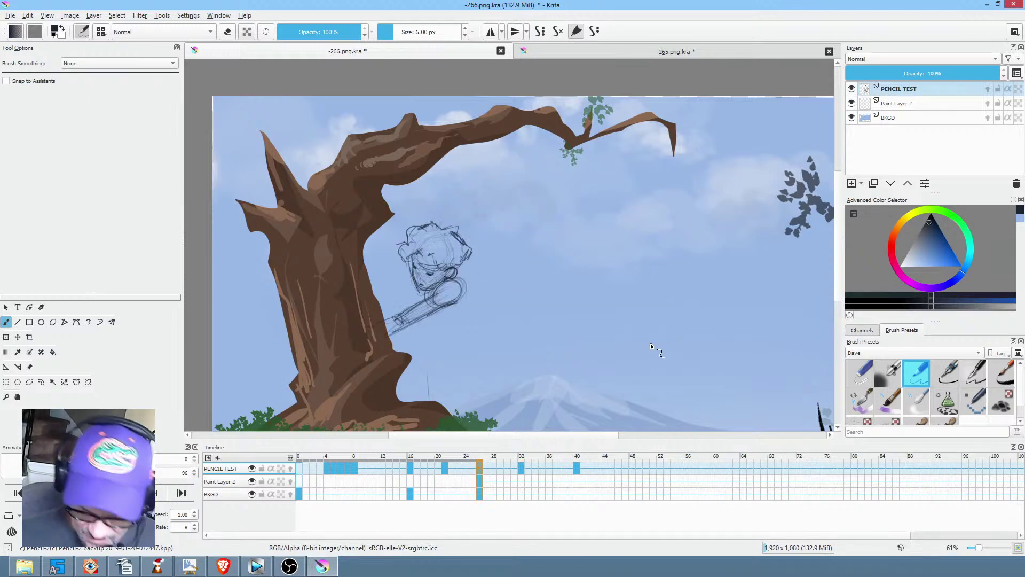
mouse_move(457, 268)
left_mouse_down()
mouse_move(495, 284)
mouse_move(470, 276)
mouse_move(473, 268)
mouse_move(502, 304)
mouse_move(468, 333)
mouse_move(500, 320)
mouse_move(492, 331)
mouse_move(438, 304)
mouse_move(405, 262)
left_mouse_up()
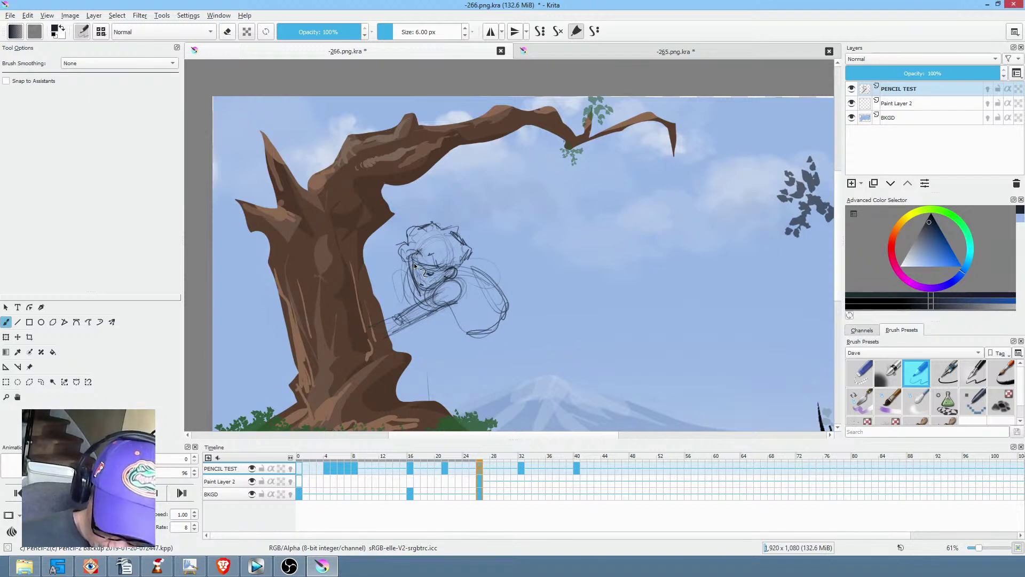
left_click_drag(449, 225, 468, 236)
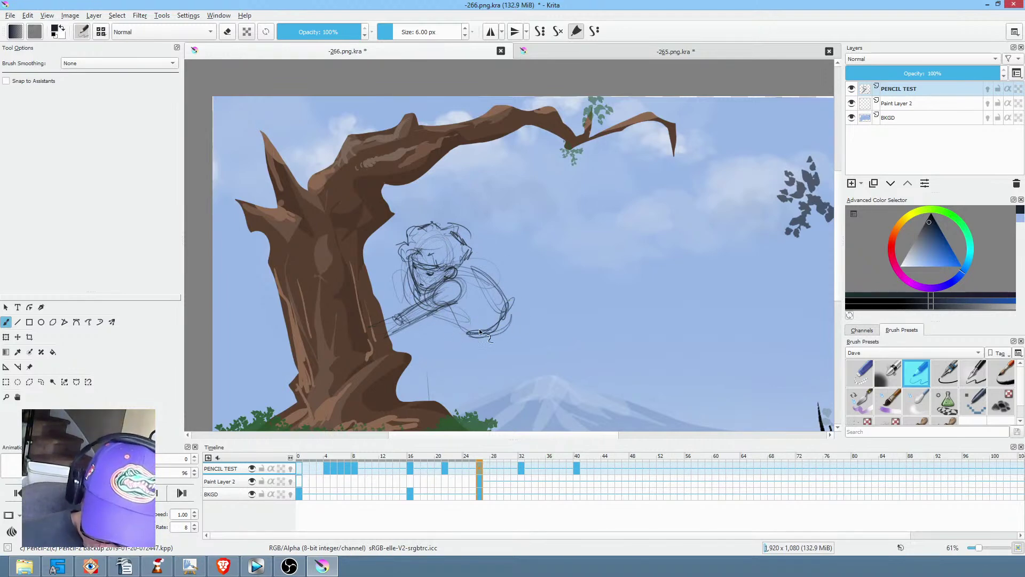
mouse_move(545, 343)
left_mouse_down()
mouse_move(451, 355)
mouse_move(439, 369)
mouse_move(469, 340)
mouse_move(435, 400)
mouse_move(451, 396)
mouse_move(442, 385)
mouse_move(429, 392)
mouse_move(480, 370)
mouse_move(464, 340)
mouse_move(478, 351)
mouse_move(528, 311)
mouse_move(508, 309)
mouse_move(541, 383)
mouse_move(539, 347)
mouse_move(550, 402)
left_mouse_up()
left_click_drag(453, 350, 469, 348)
left_click_drag(534, 366, 498, 363)
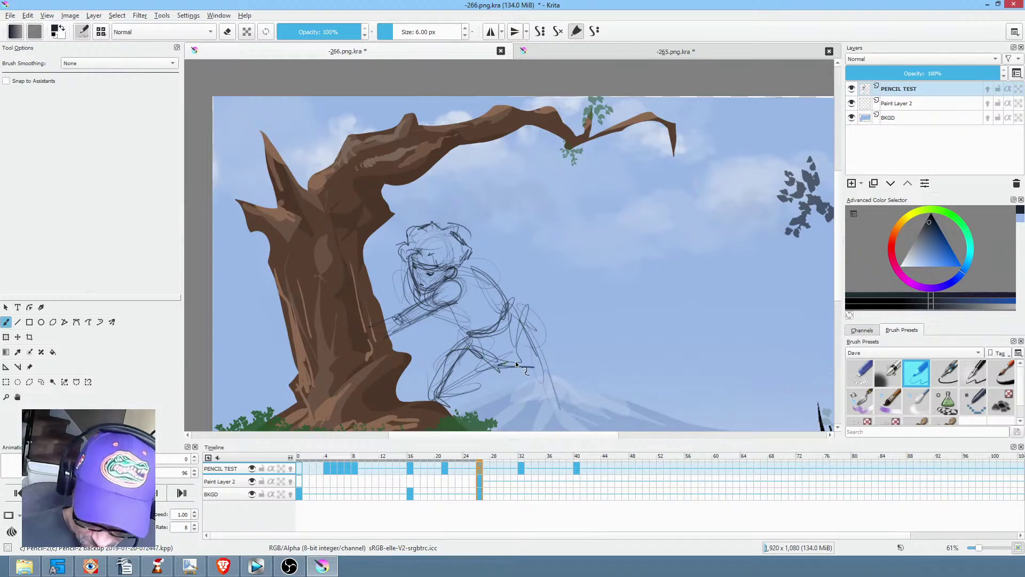
Check the leg pose at frame 21, and sketch the rear lower leg and foot at frame 26.
key("Left")
key("Right")
key("Left")
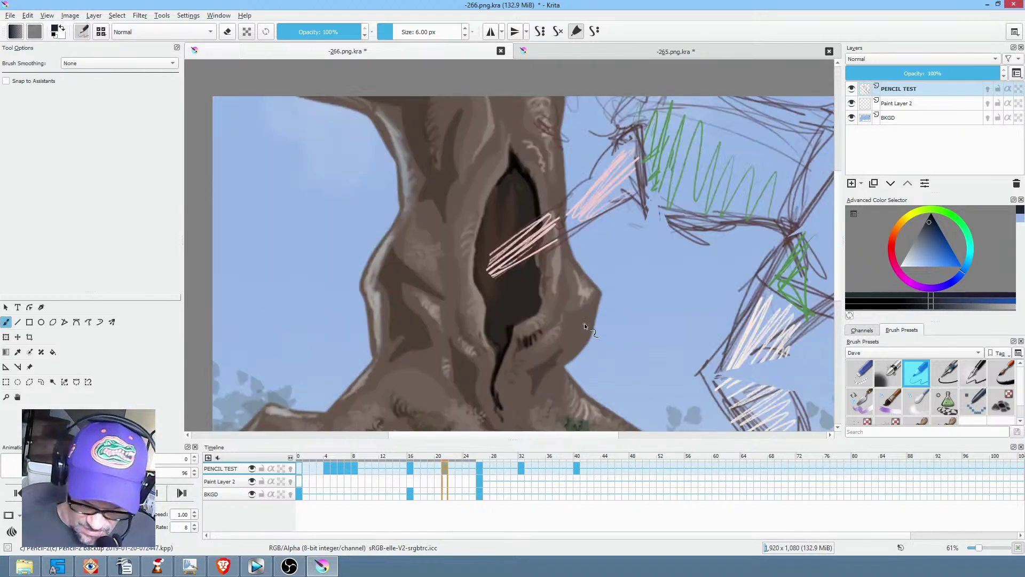
mouse_move(741, 345)
left_mouse_down()
mouse_move(485, 305)
mouse_move(463, 366)
left_mouse_up()
key("Right")
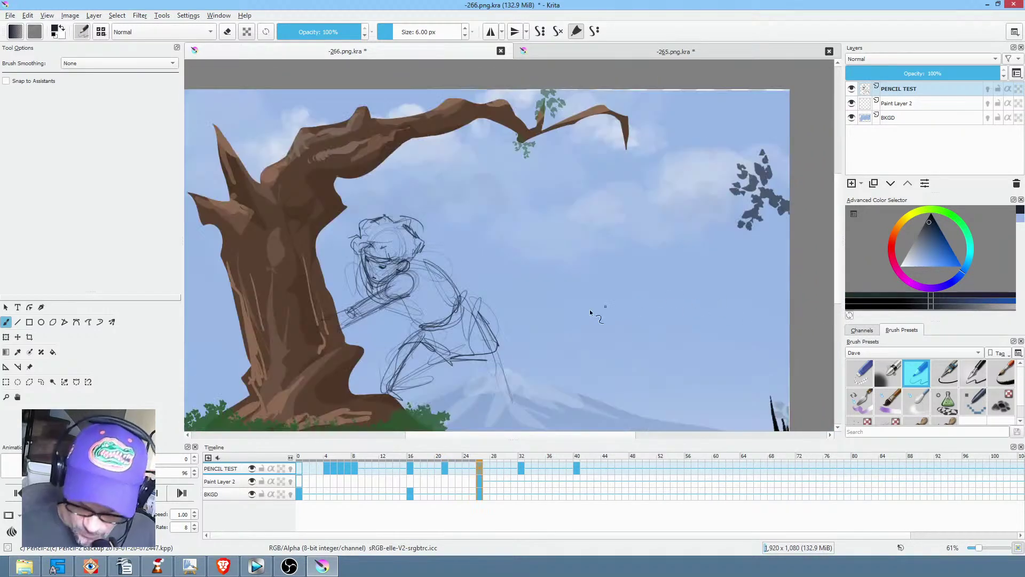
left_click_drag(454, 356, 466, 403)
mouse_move(487, 324)
left_mouse_down()
mouse_move(484, 364)
mouse_move(491, 343)
mouse_move(510, 385)
left_mouse_up()
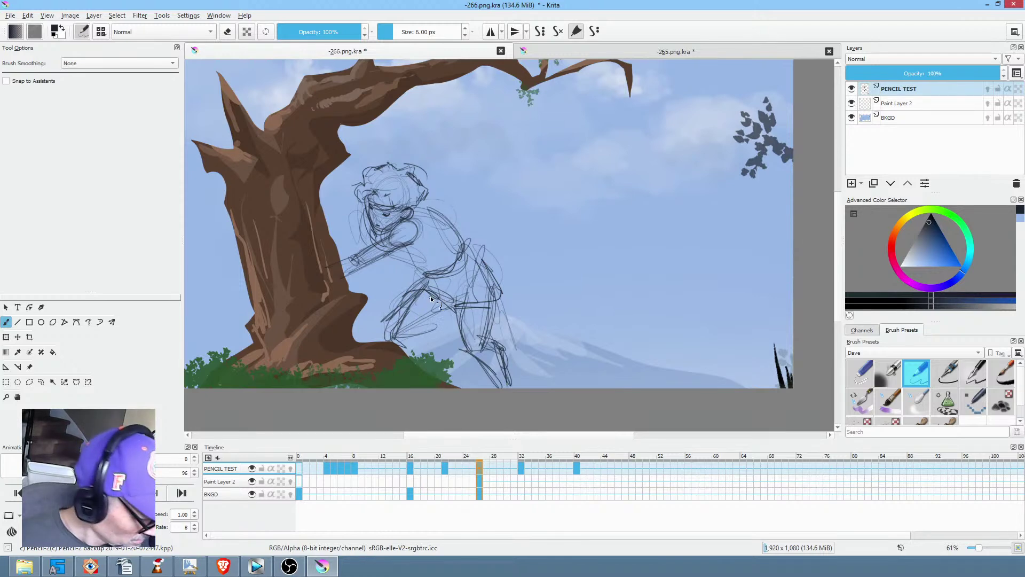
Erase the front leg at frame 26 with a filled freehand path and redraw it with the knee bent toward the tree.
key("shift+f")
key("e")
left_click_drag(442, 304, 455, 304)
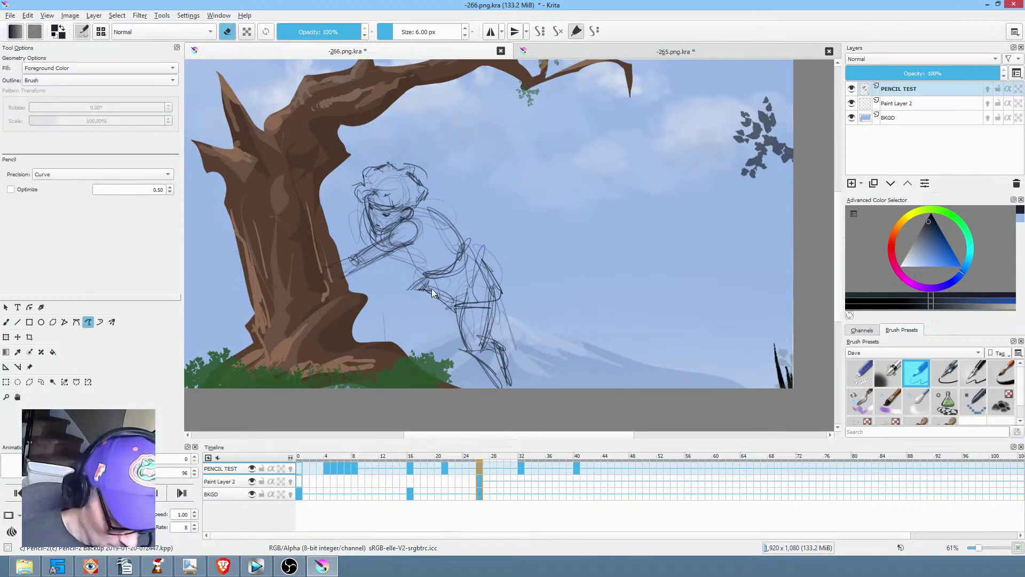
key("b")
key("e")
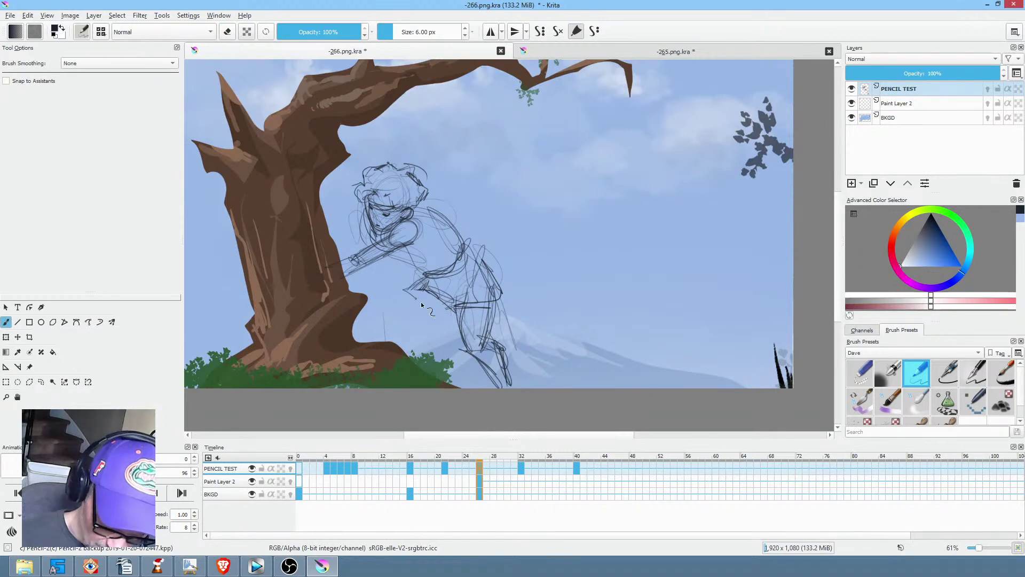
mouse_move(440, 273)
left_mouse_down()
mouse_move(374, 320)
mouse_move(378, 330)
mouse_move(427, 309)
left_mouse_up()
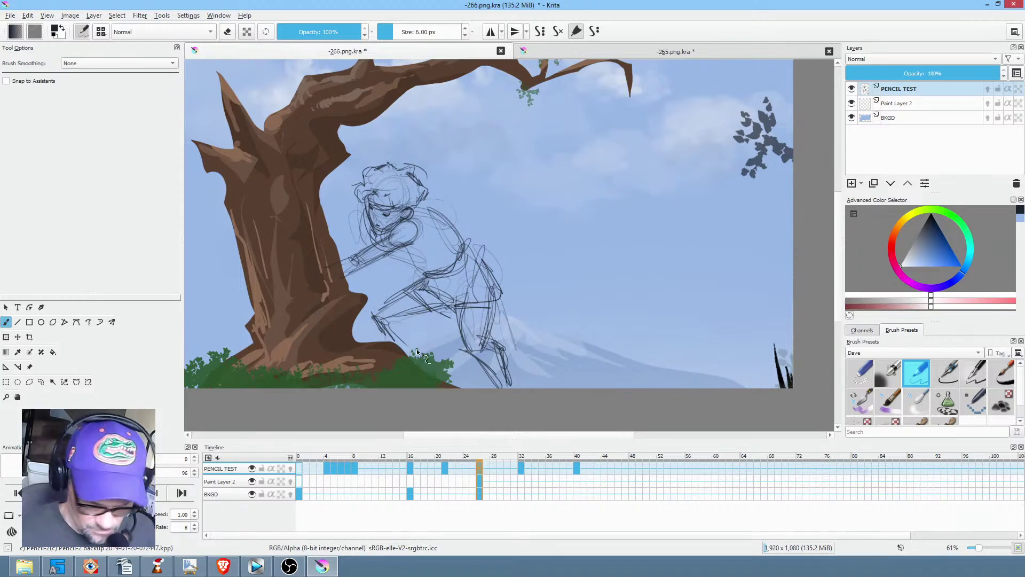
Flip between the PENCIL TEST drawings at frames 26 and 32 to compare the character's poses.
key("comma")
key("period")
key("period")
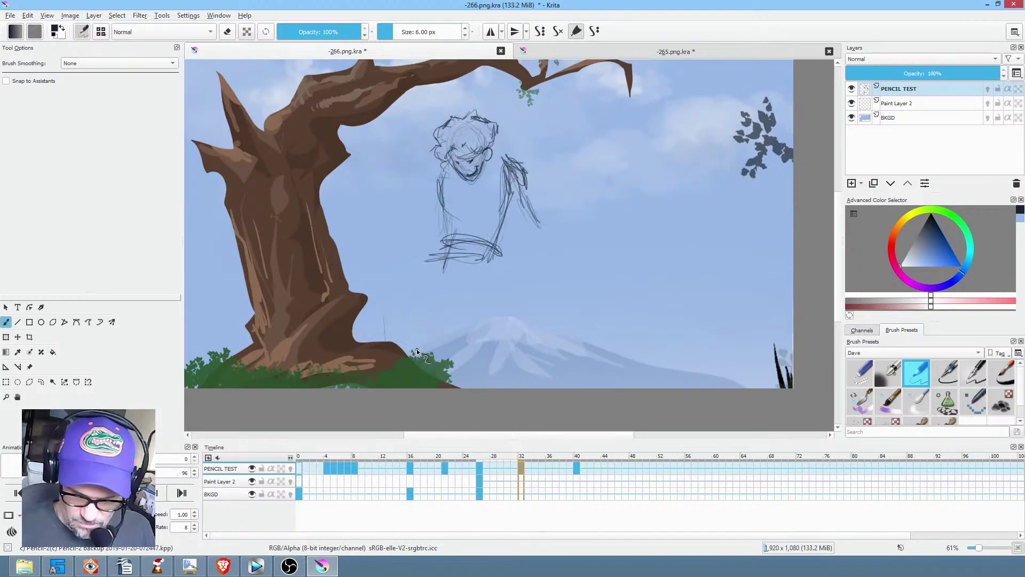
key("comma")
key("period")
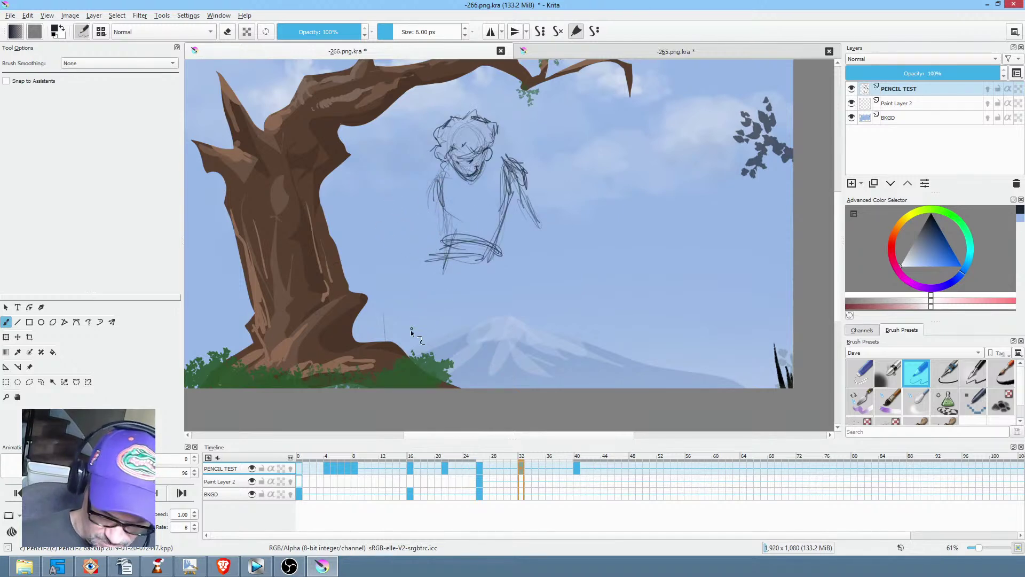
Sketch the character's thighs and a lower leg below the waist at frame 32, checking against frame 26.
left_click_drag(447, 255, 440, 342)
key("comma")
key("period")
left_click_drag(462, 261, 451, 341)
key("comma")
key("period")
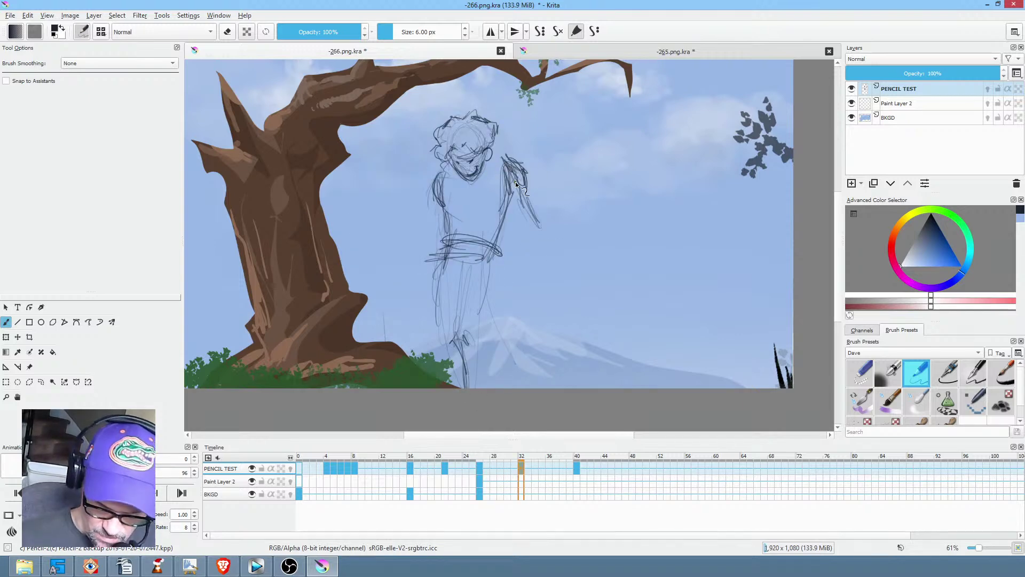
Select the head at frame 32, move it slightly up with a small clockwise tilt, clear the selection and save the file.
key("ctrl+r")
mouse_move(499, 95)
left_mouse_down()
mouse_move(443, 98)
mouse_move(505, 103)
left_mouse_up()
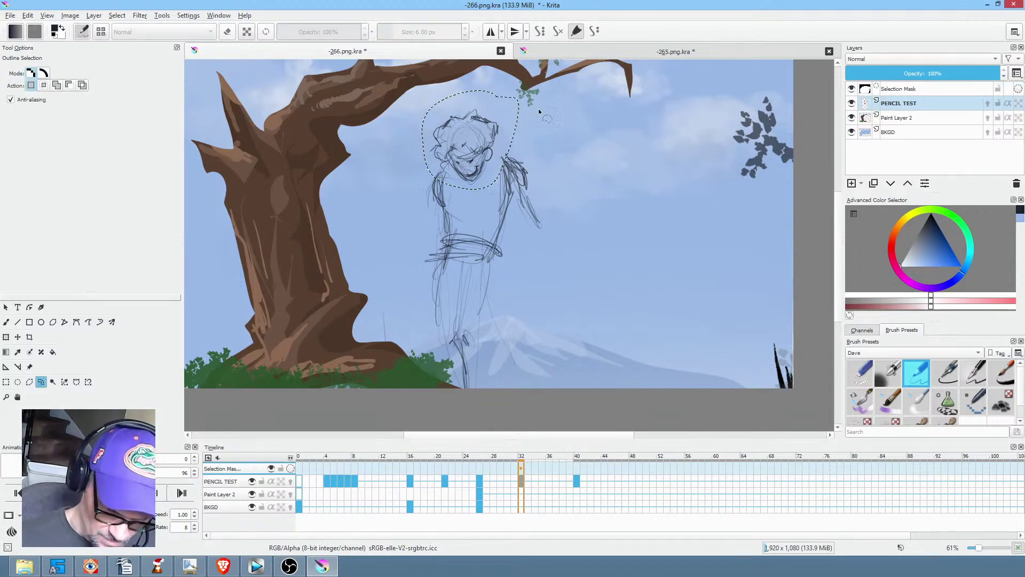
key("ctrl+t")
left_click_drag(491, 153, 495, 136)
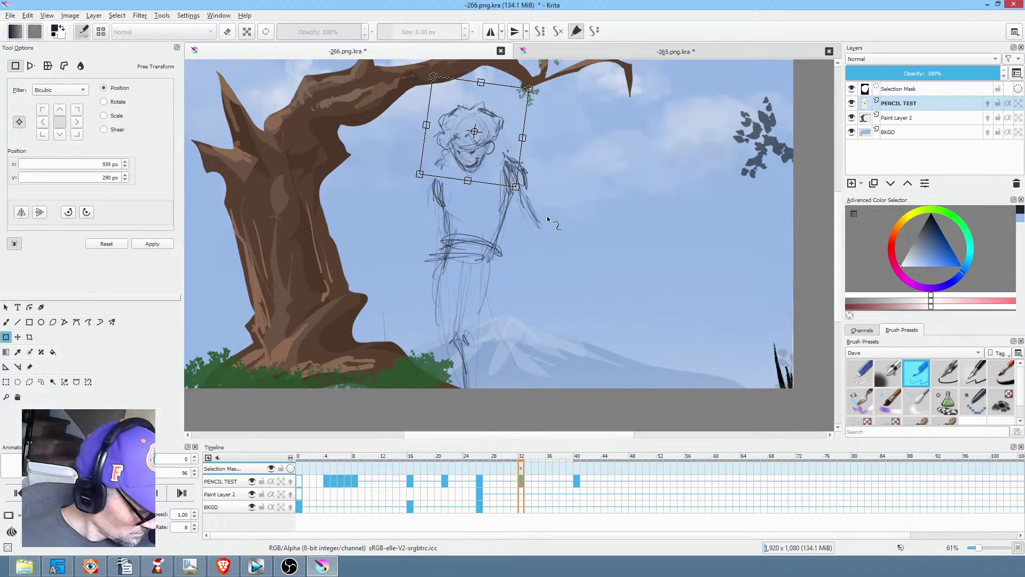
key("b")
key("ctrl+shift+a")
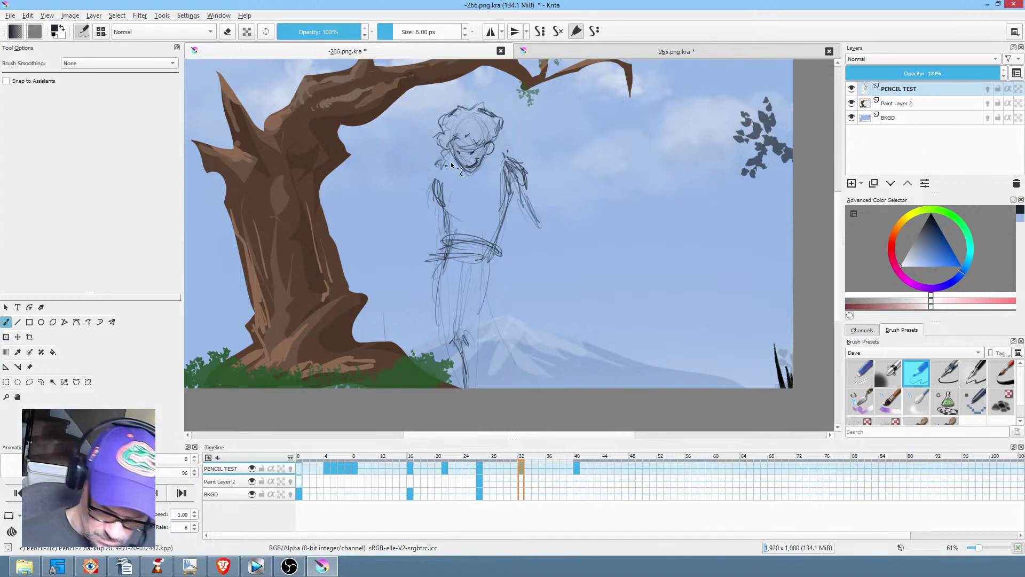
key("ctrl+s")
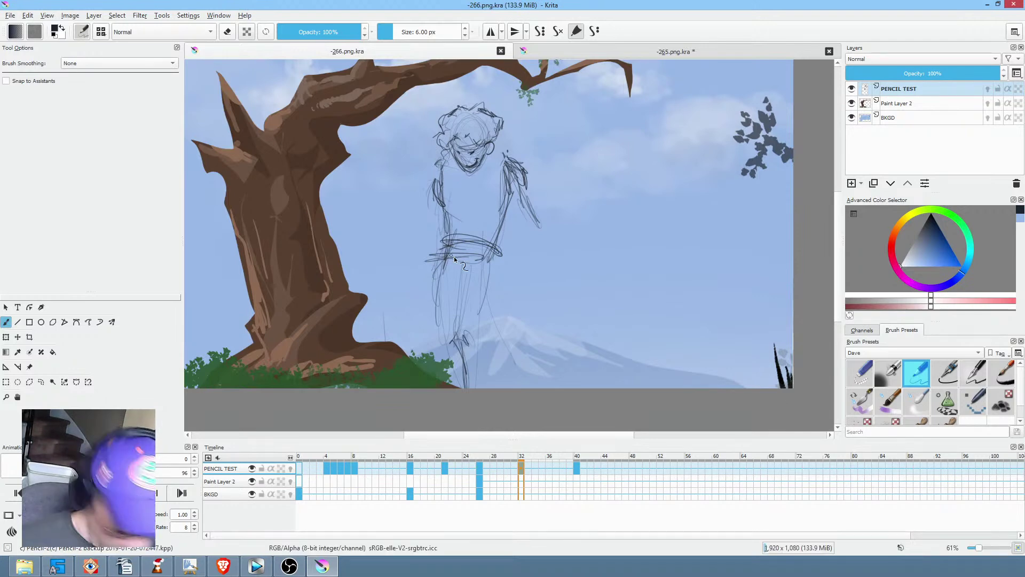
Sketch the tunic skirt and both bent legs at frame 32 while comparing with the crouched pose at frame 26.
key("comma")
key("period")
key("comma")
key("period")
key("comma")
key("period")
key("comma")
key("period")
key("comma")
key("period")
key("comma")
key("period")
key("comma")
key("period")
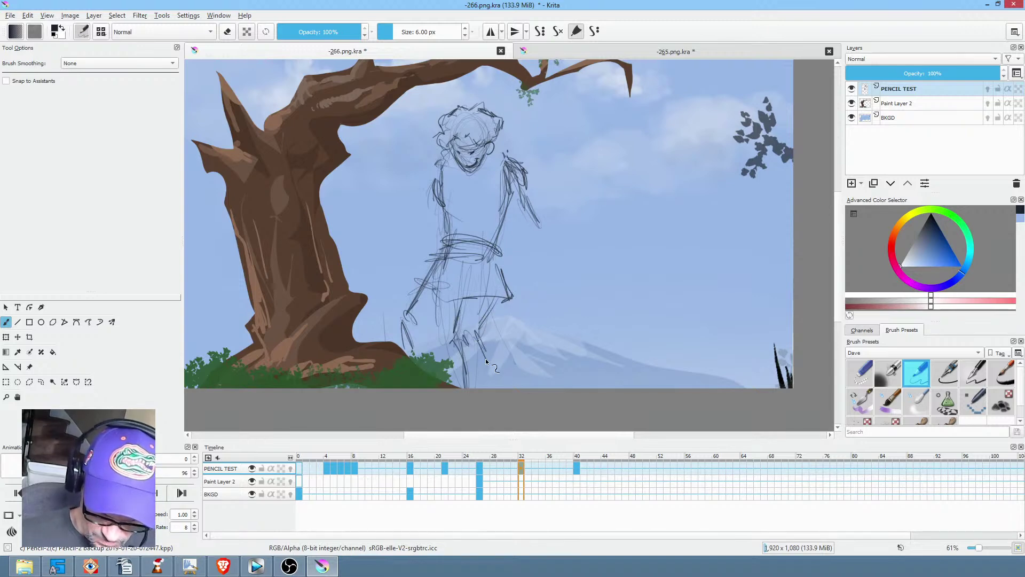
key("comma")
key("period")
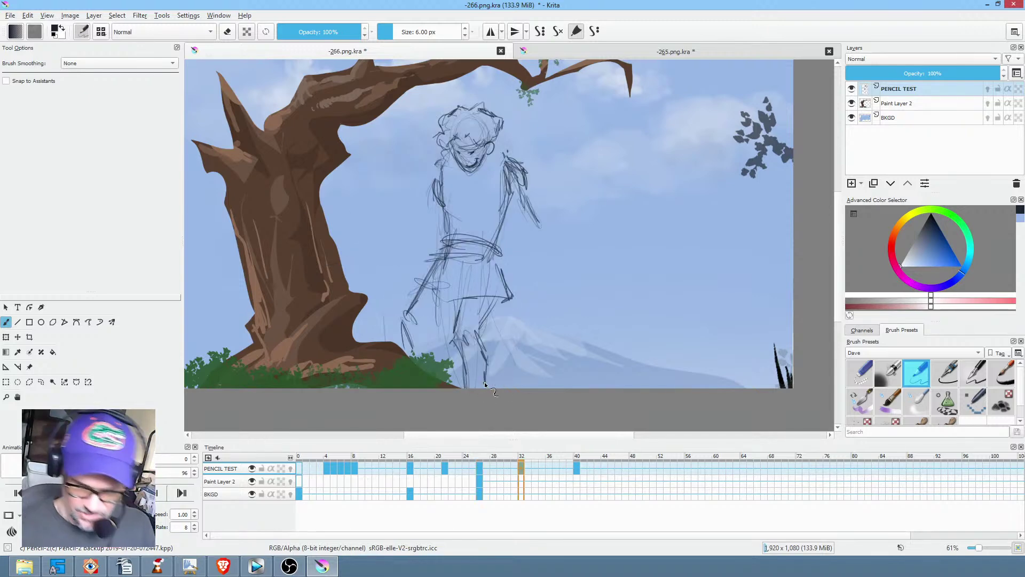
Select the head and torso at frame 32, shift them toward the tree, and flip to frame 26 to check.
key("s")
mouse_move(527, 110)
left_mouse_down()
mouse_move(492, 98)
mouse_move(397, 152)
mouse_move(394, 225)
left_mouse_up()
left_click_drag(495, 249, 590, 243)
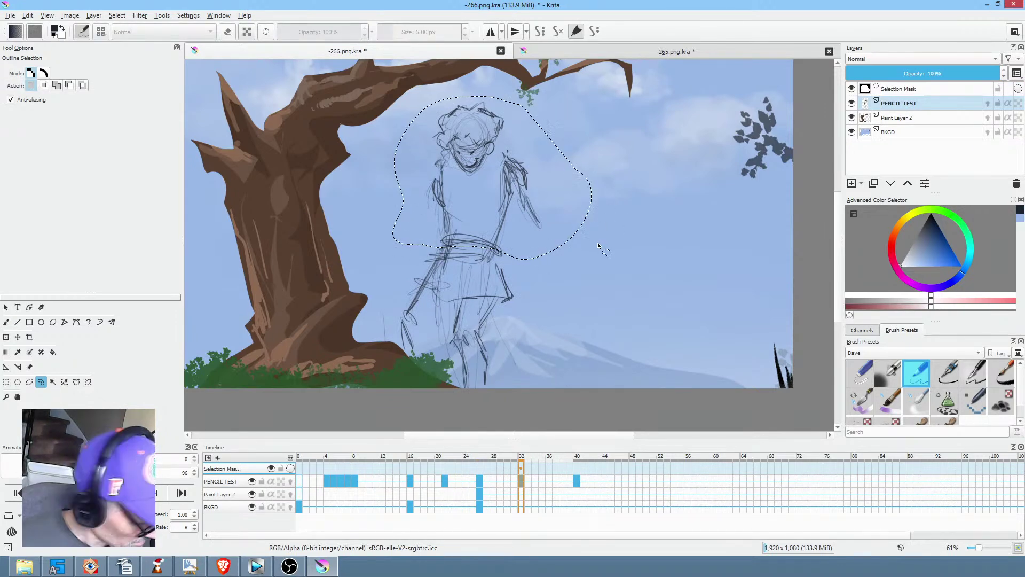
key("ctrl+t")
left_click_drag(629, 293, 568, 261)
left_click_drag(496, 239, 476, 233)
key("space")
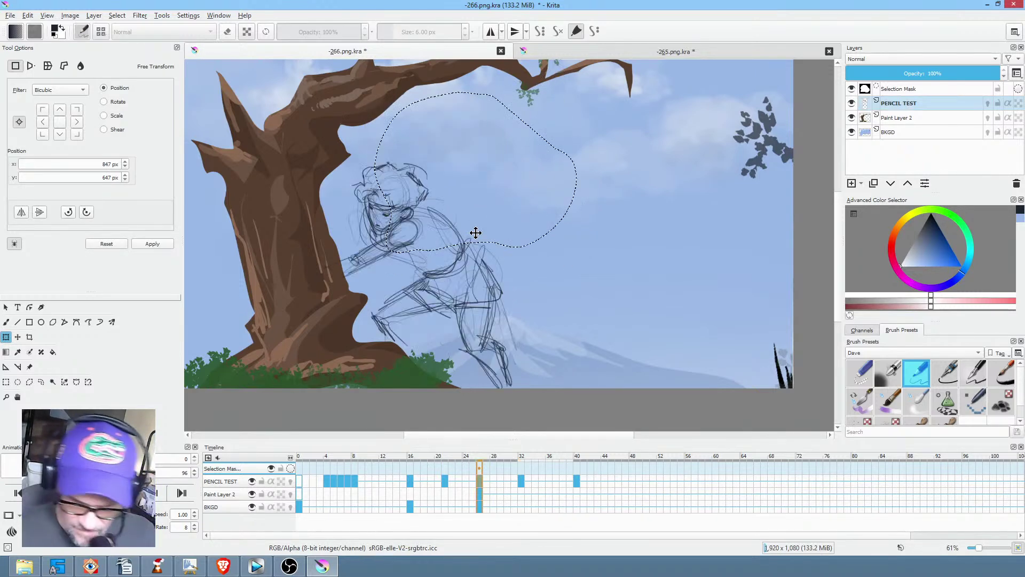
key("space")
key("period")
key("comma")
Clear the selection and sketch the tree-side edge of the torso and the waist below the head at frame 40.
left_click(576, 480)
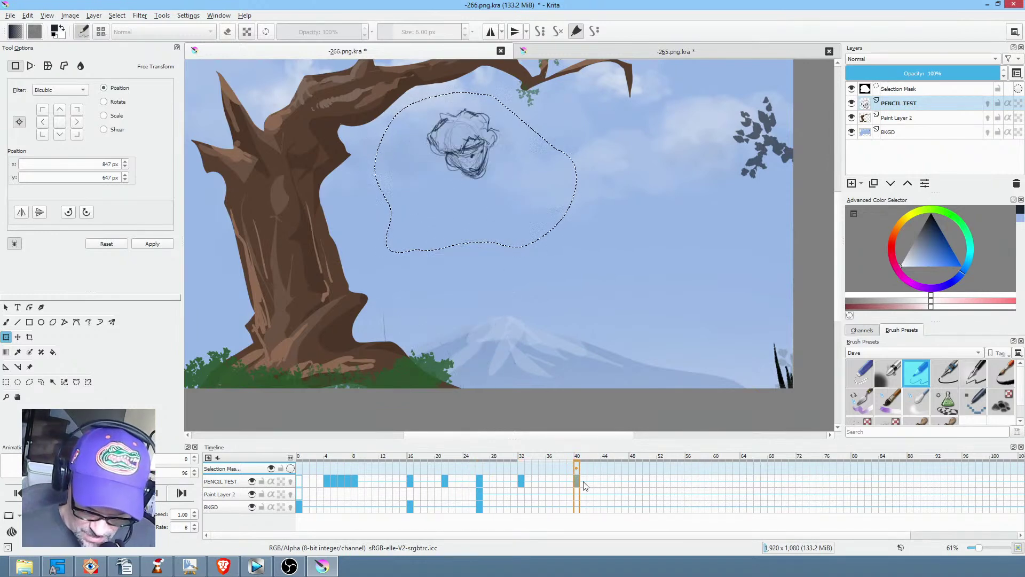
key("ctrl+shift+a")
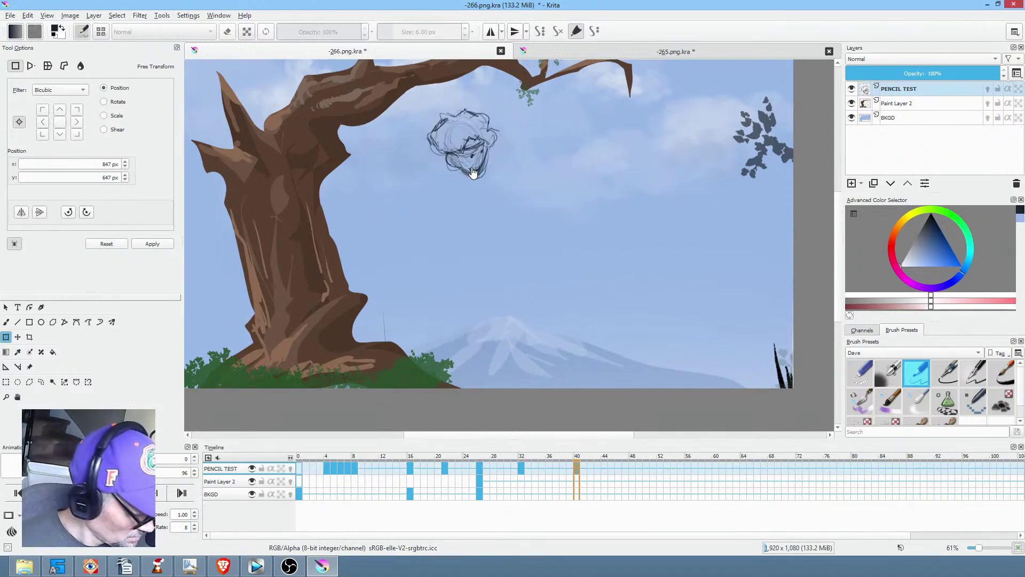
key("b")
key("comma")
key("period")
key("comma")
key("period")
left_click_drag(438, 217, 438, 237)
key("comma")
key("period")
key("comma")
key("period")
key("comma")
key("period")
key("comma")
key("period")
key("comma")
key("period")
left_click_drag(497, 245, 480, 246)
key("comma")
key("period")
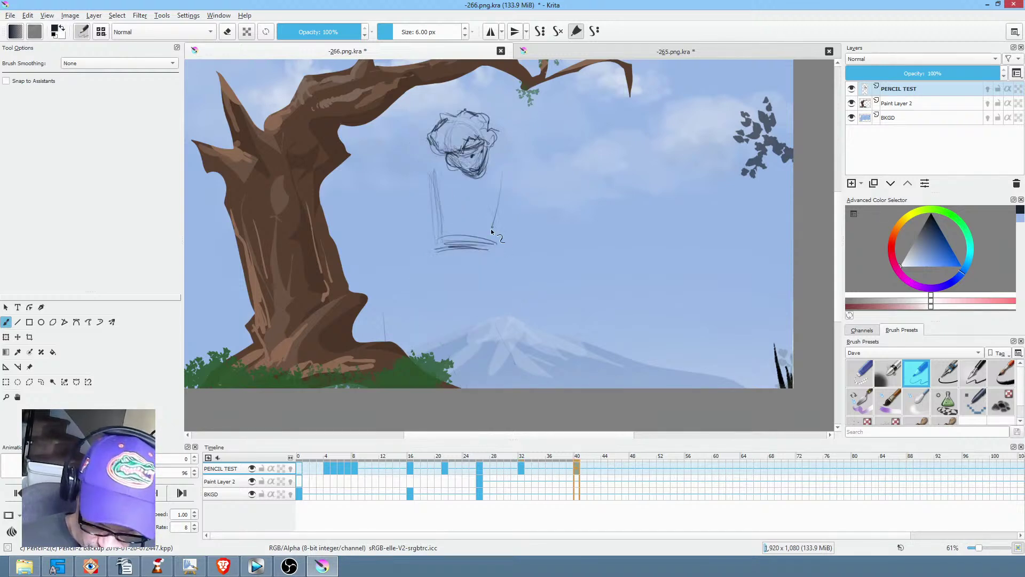
Sketch the far side of the torso and both shoulders at frame 40, checking against frame 32.
left_click_drag(502, 165, 500, 185)
left_click_drag(491, 229, 483, 248)
key("comma")
key("period")
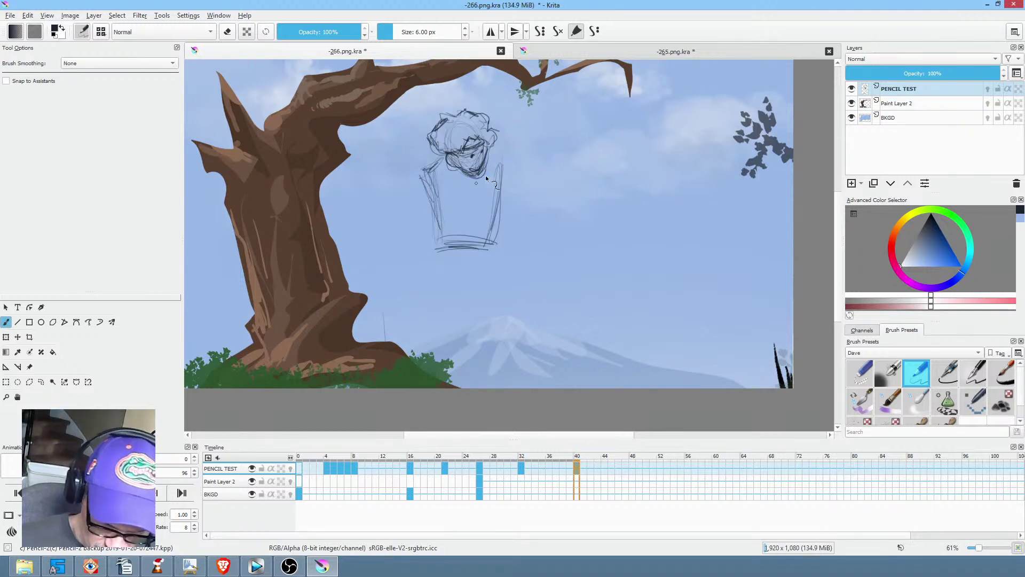
key("comma")
key("period")
left_click_drag(494, 161, 505, 165)
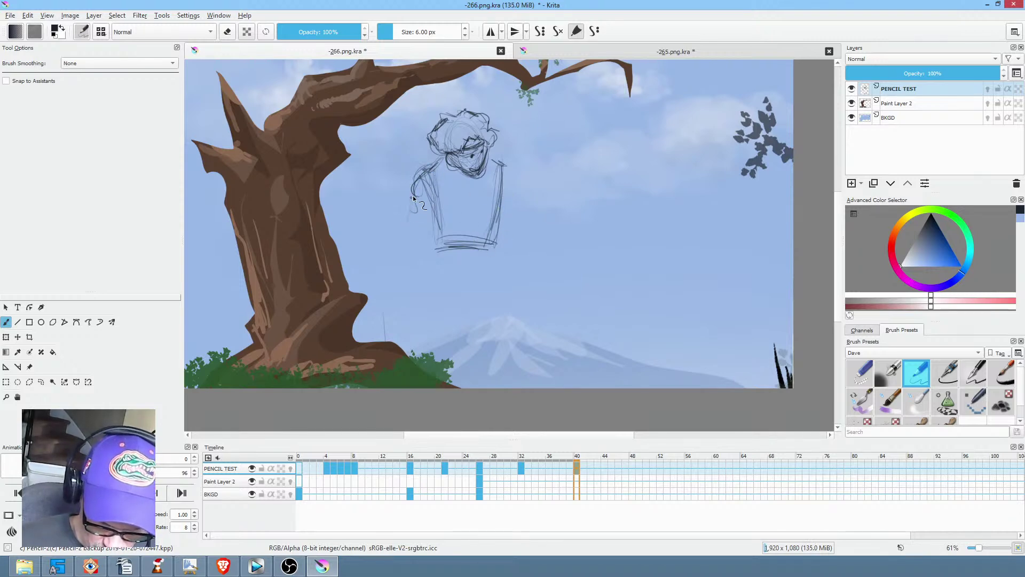
Sketch one arm reaching down to the tree root and the other bent up toward the branch at frame 40.
mouse_move(399, 212)
left_mouse_down()
mouse_move(418, 215)
mouse_move(360, 289)
mouse_move(368, 282)
left_mouse_up()
key("comma")
key("period")
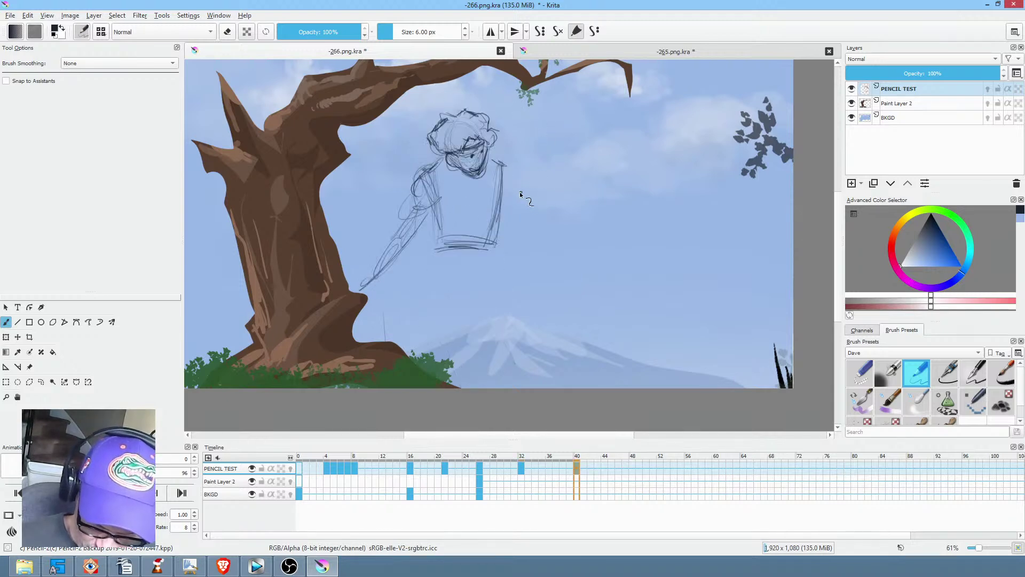
left_click_drag(507, 162, 517, 162)
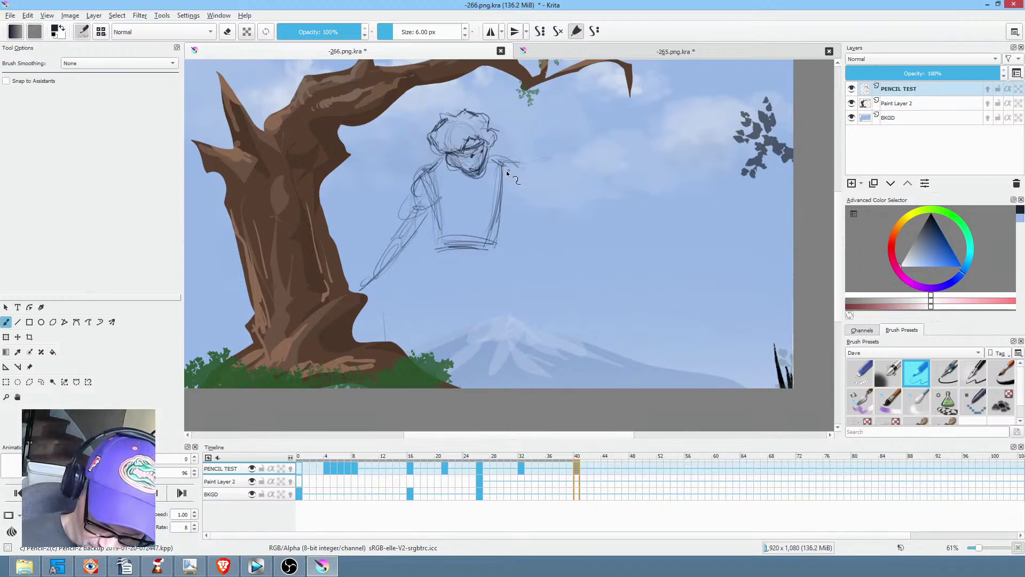
mouse_move(547, 118)
left_mouse_down()
mouse_move(569, 172)
mouse_move(503, 184)
left_mouse_up()
left_click_drag(569, 176, 544, 105)
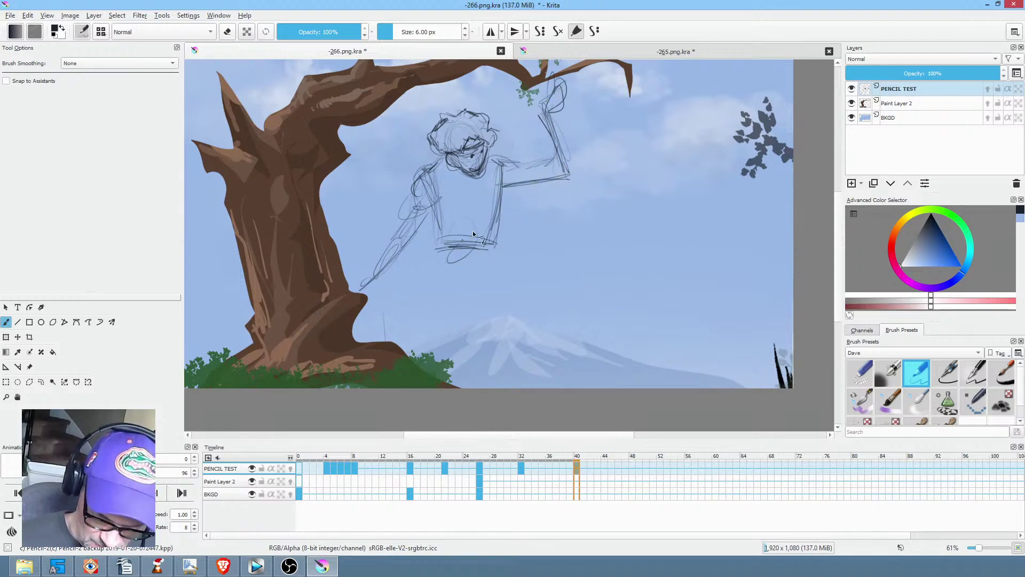
Sketch the tunic skirt and the start of the legs below the waist at frame 40.
key("comma")
key("period")
key("comma")
key("period")
key("comma")
key("period")
mouse_move(411, 306)
left_mouse_down()
mouse_move(492, 286)
mouse_move(486, 332)
mouse_move(491, 321)
left_mouse_up()
left_click_drag(446, 260, 425, 308)
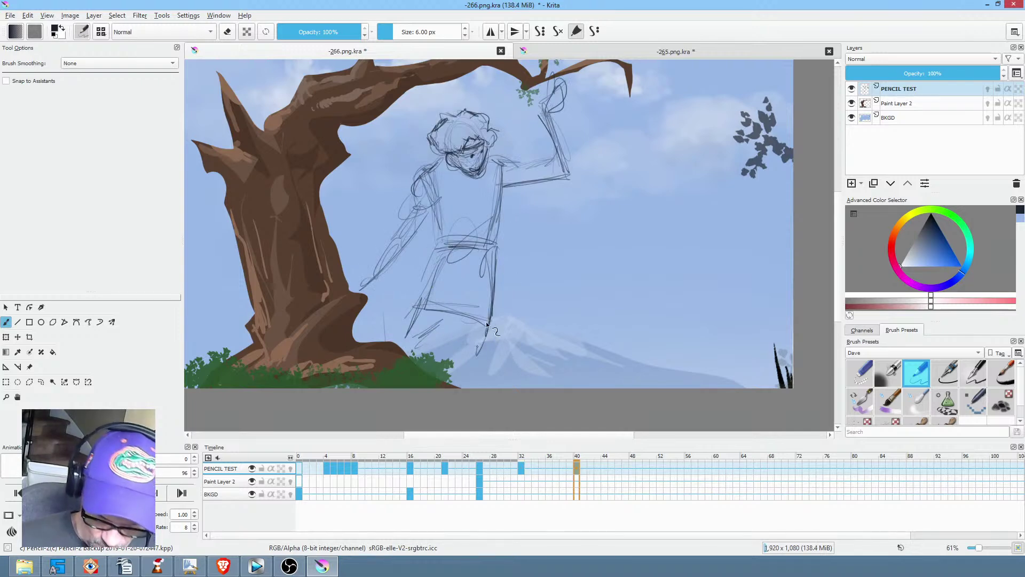
Enlarge the tree on Paint Layer 2 at frame 26, shift it upward, return to PENCIL TEST and save.
scroll(598, 268, "down", 3)
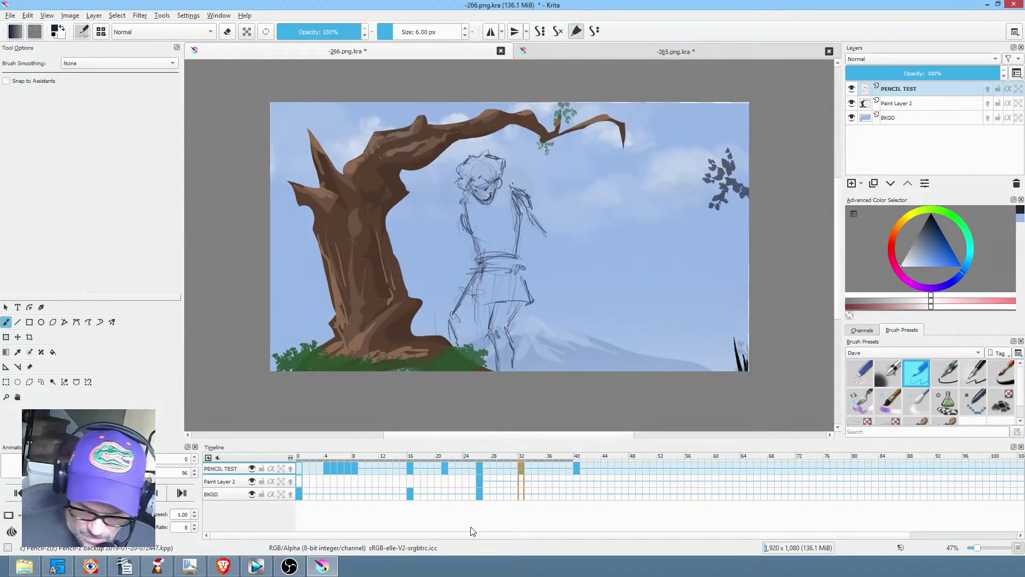
left_click(478, 483)
left_click(217, 483)
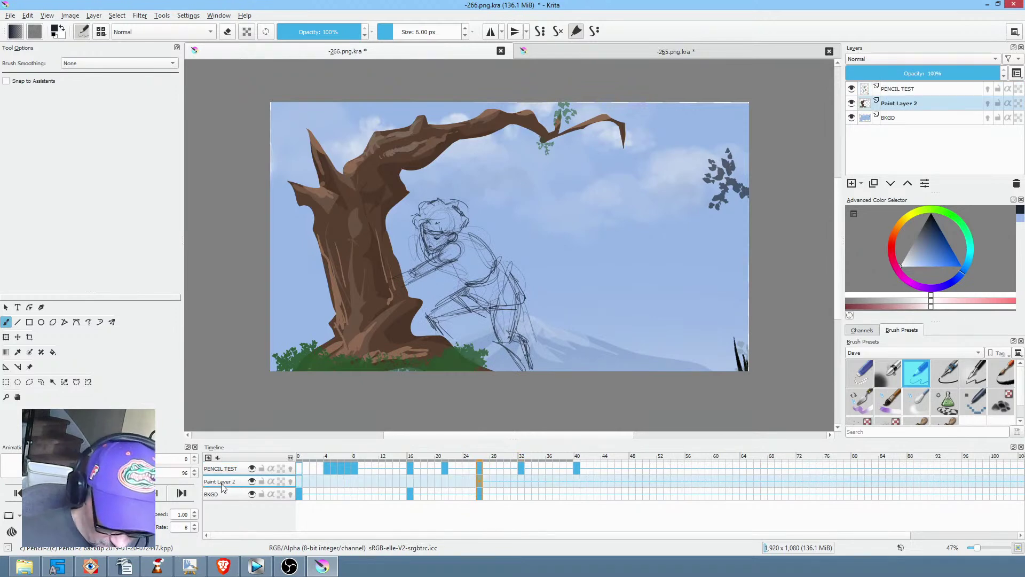
left_click(252, 481)
left_click(252, 481)
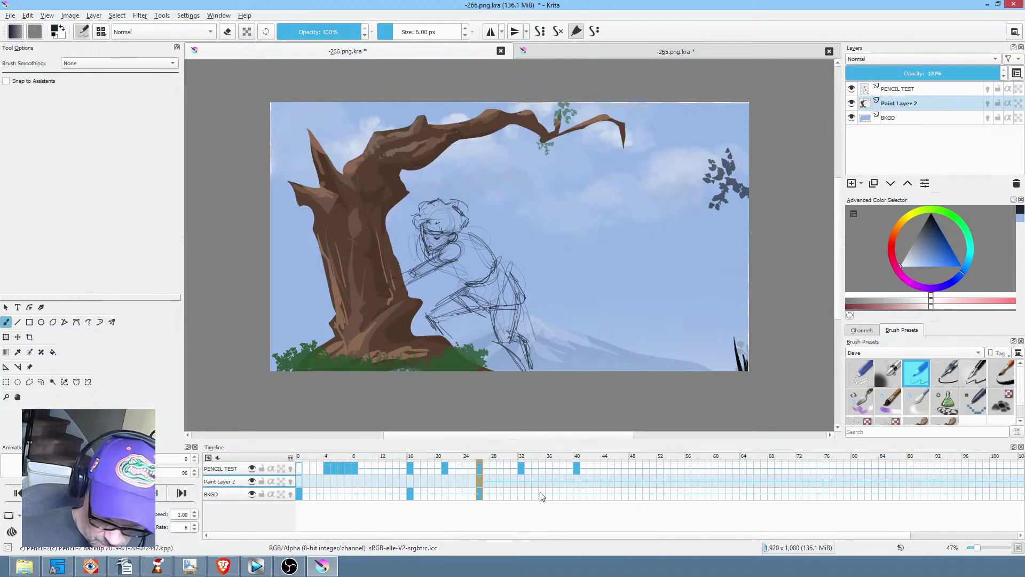
key("ctrl+t")
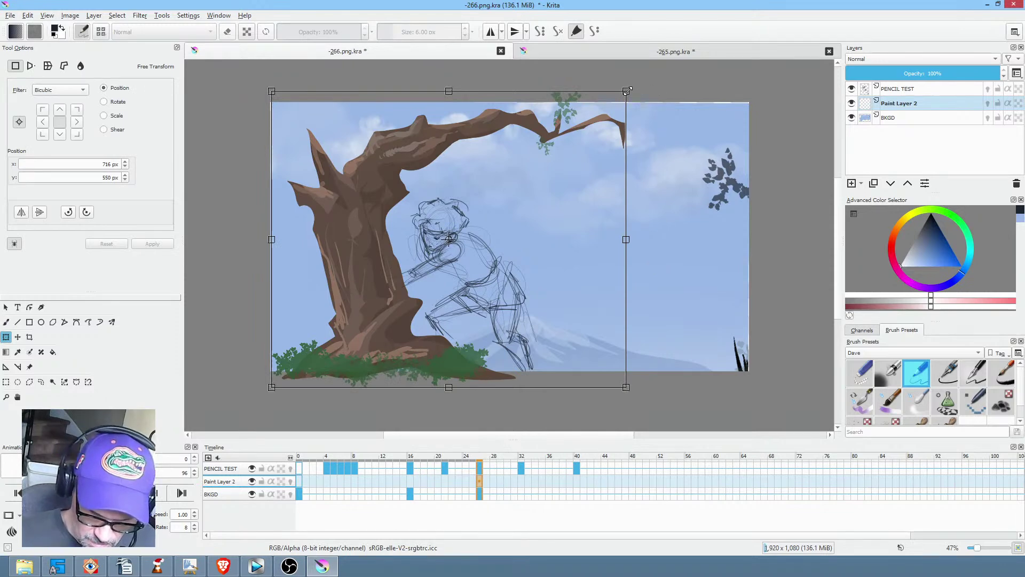
left_click_drag(628, 92, 661, 62)
left_click_drag(482, 350, 481, 334)
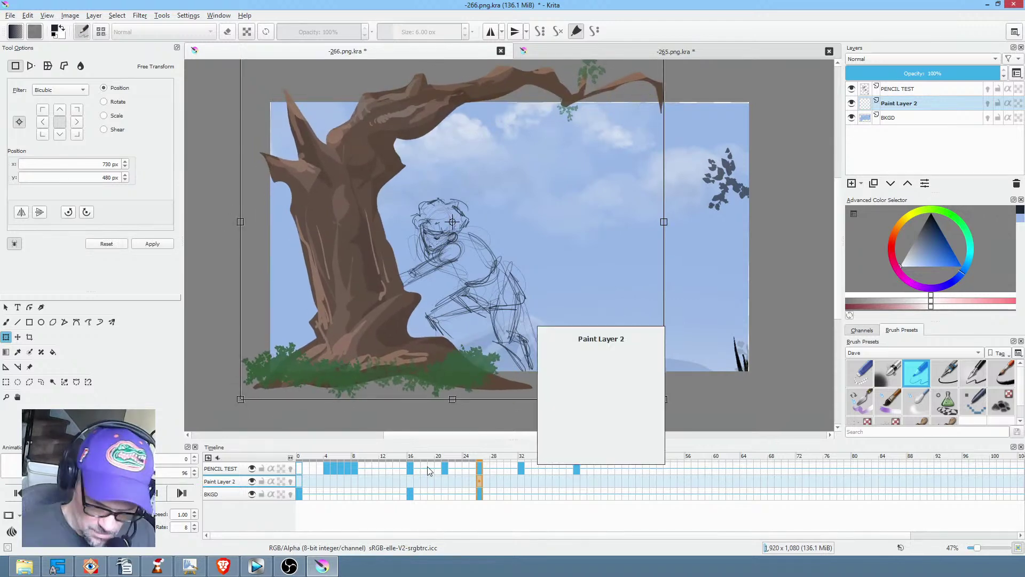
left_click(238, 469)
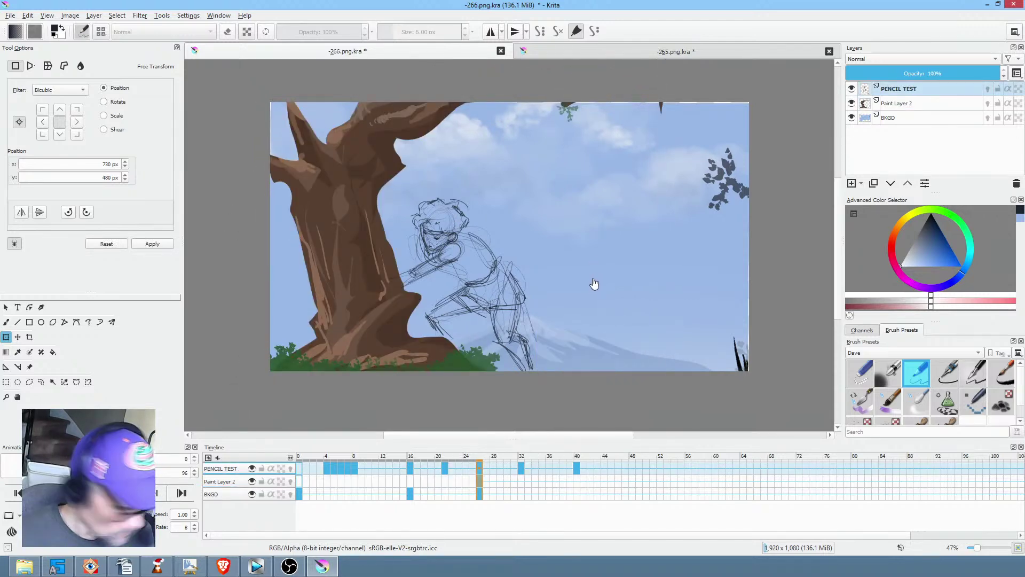
key("ctrl+s")
Complete both lower legs at frame 40 down to the bottom edge of the picture.
key("Down")
key("Down")
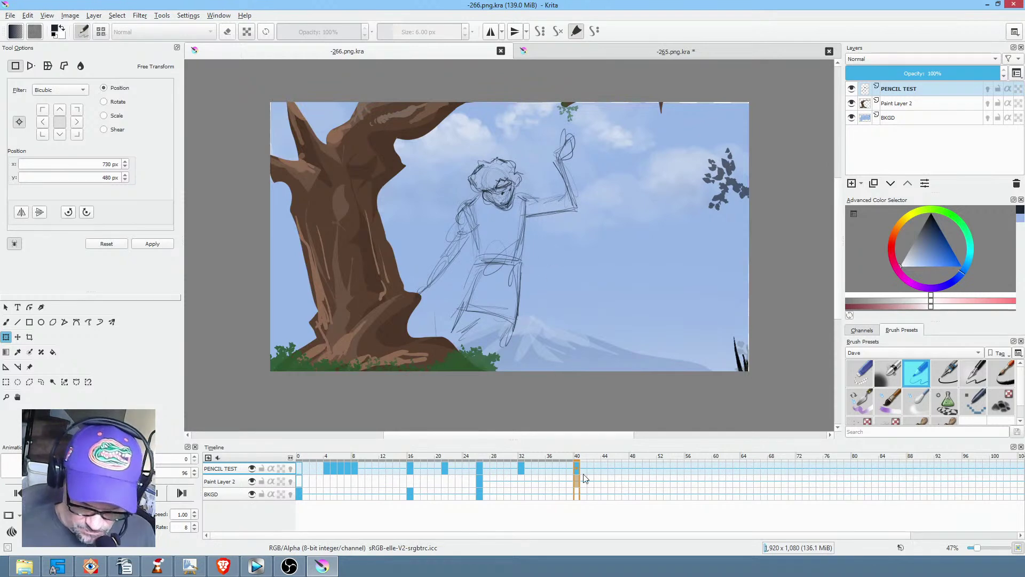
key("b")
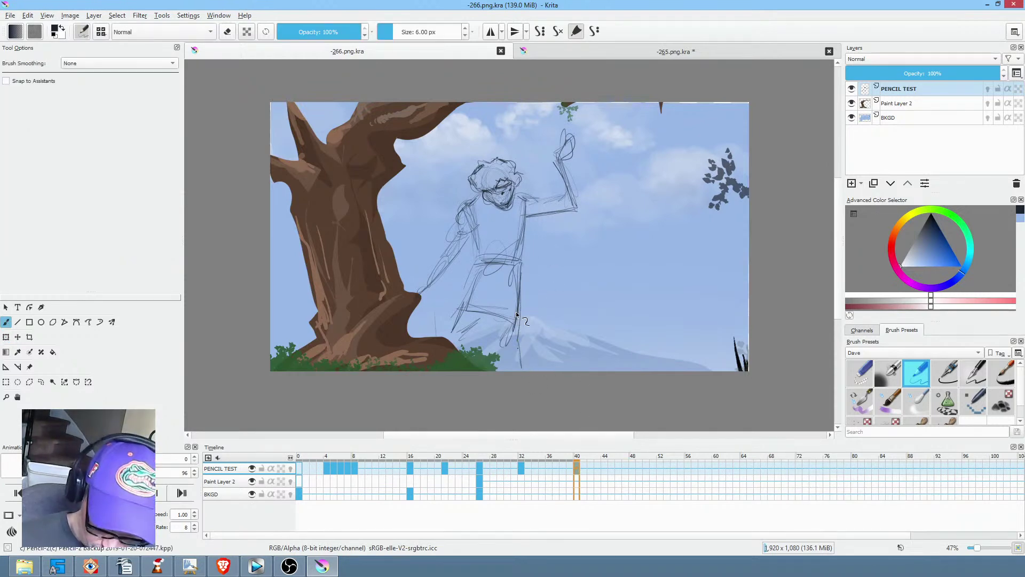
left_click_drag(518, 351, 516, 367)
mouse_move(460, 341)
left_mouse_down()
mouse_move(464, 310)
mouse_move(504, 353)
left_mouse_up()
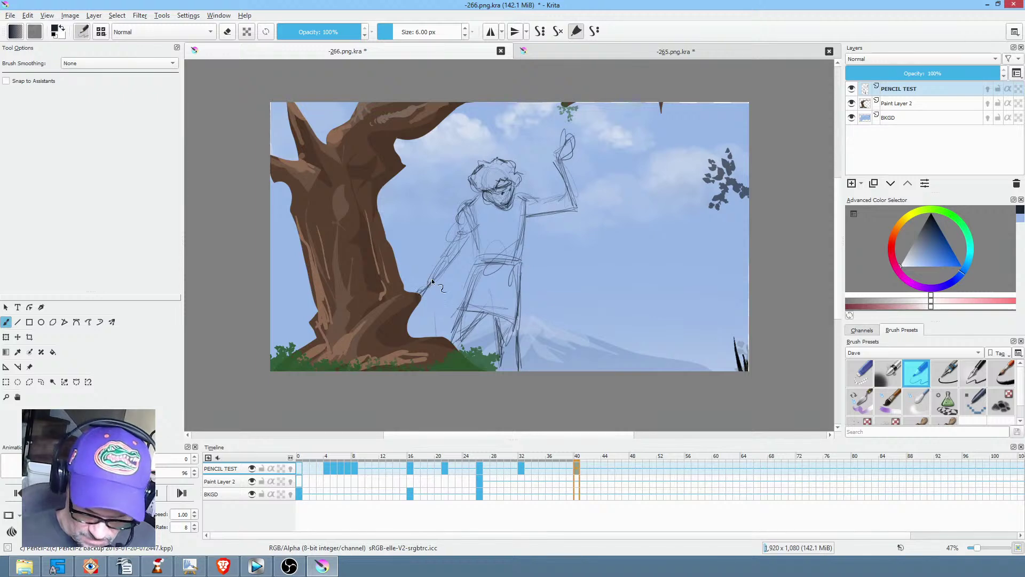
Draw the frame 44 pose with the tree-side arm raised across the chest and the other arm hanging down.
left_click(603, 468)
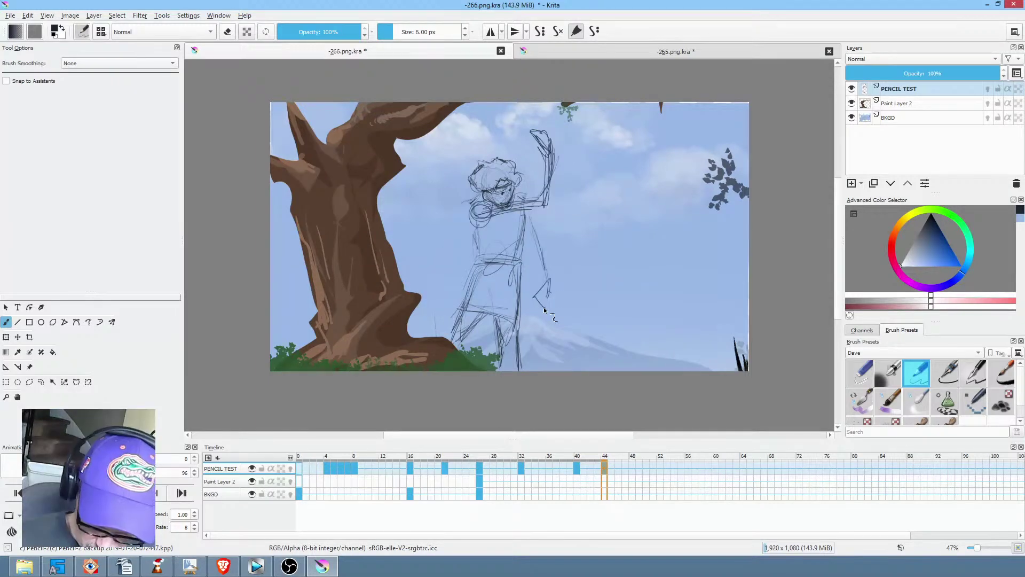
left_click_drag(536, 249, 556, 293)
key("comma")
key("period")
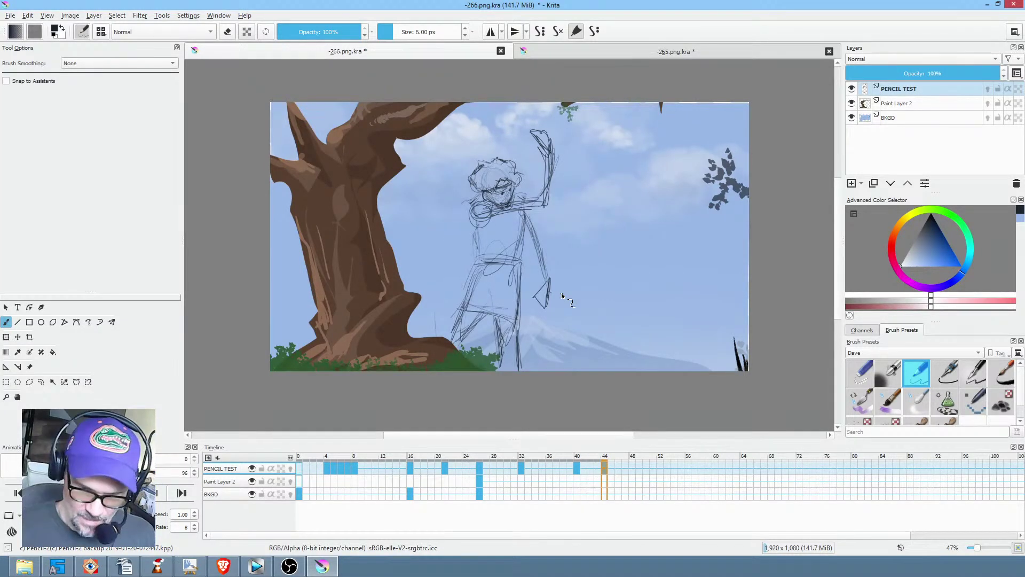
Review the earlier poses and erase the head at frame 40 with a filled freehand path.
key("comma")
key("comma")
key("comma")
key("period")
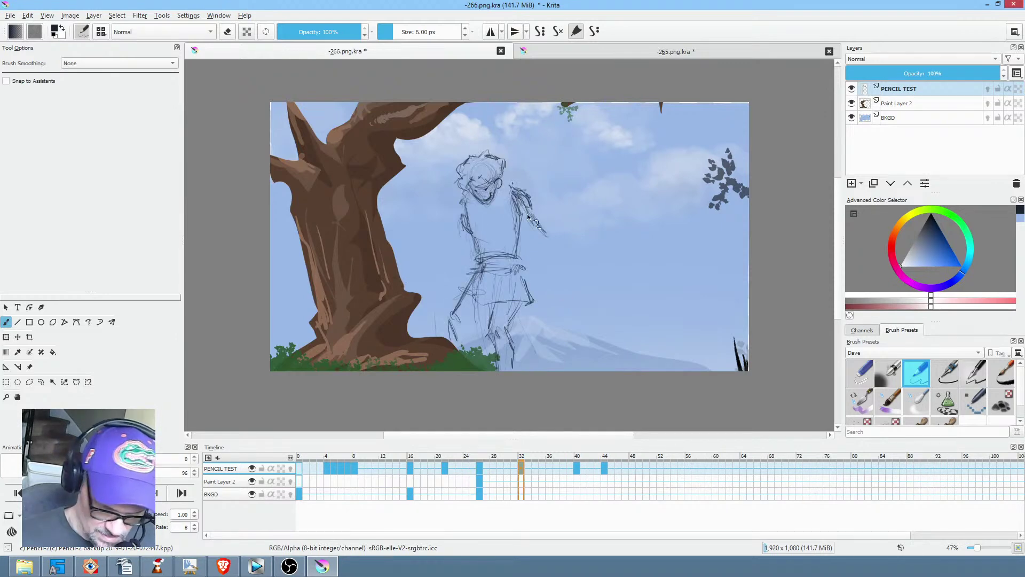
scroll(514, 198, "up", 4)
left_click_drag(521, 220, 591, 242)
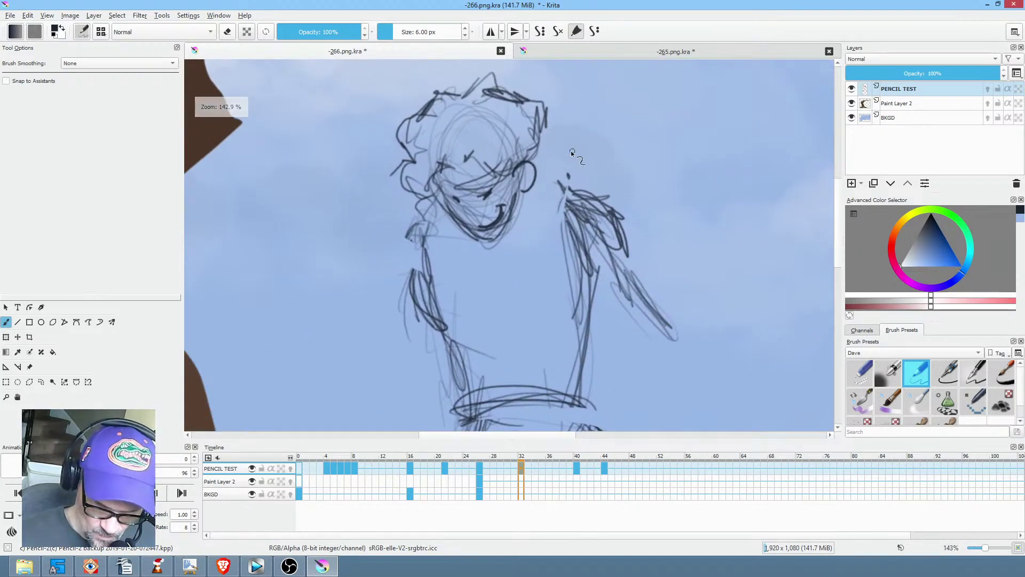
key("period")
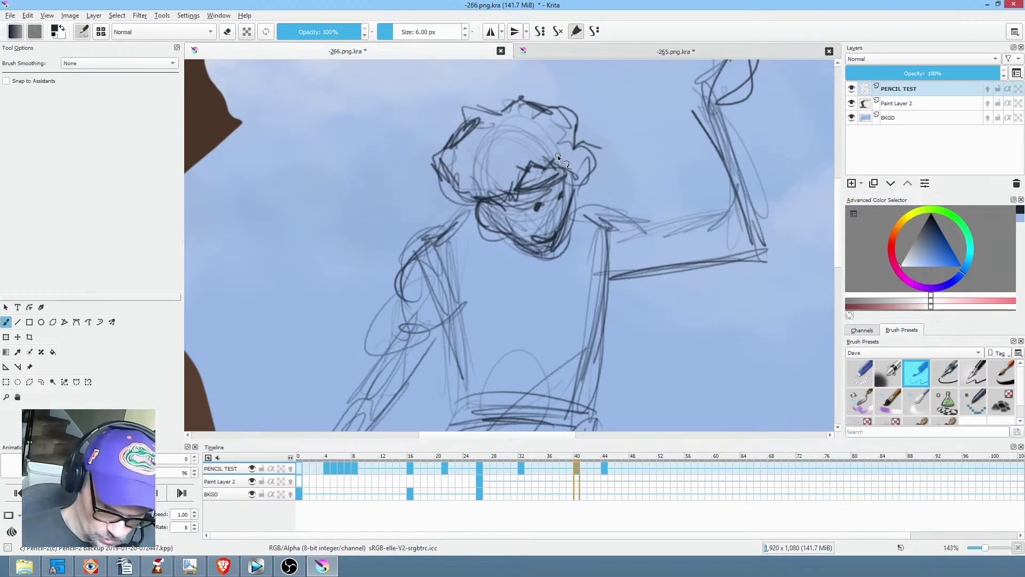
key("p")
mouse_move(595, 116)
left_mouse_down()
mouse_move(475, 87)
mouse_move(458, 275)
mouse_move(623, 141)
mouse_move(613, 113)
left_mouse_up()
key("b")
key("e")
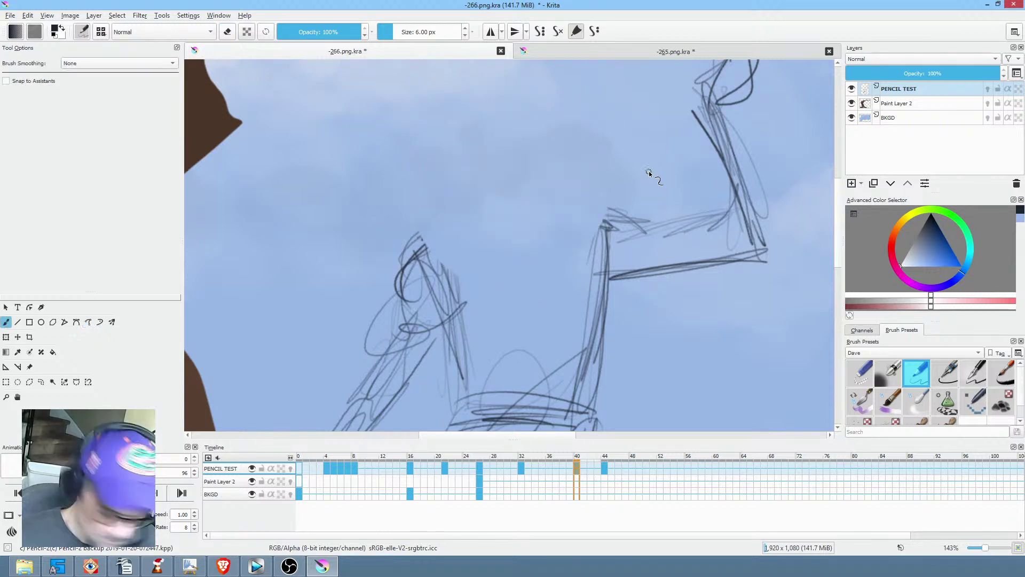
Sketch a new head outline with jaw and crown at frame 40, comparing its placement with frame 32.
scroll(620, 245, "down", 2)
key("comma")
key("period")
mouse_move(520, 156)
left_mouse_down()
mouse_move(556, 216)
mouse_move(579, 213)
left_mouse_up()
key("comma")
key("period")
left_click_drag(574, 142, 576, 210)
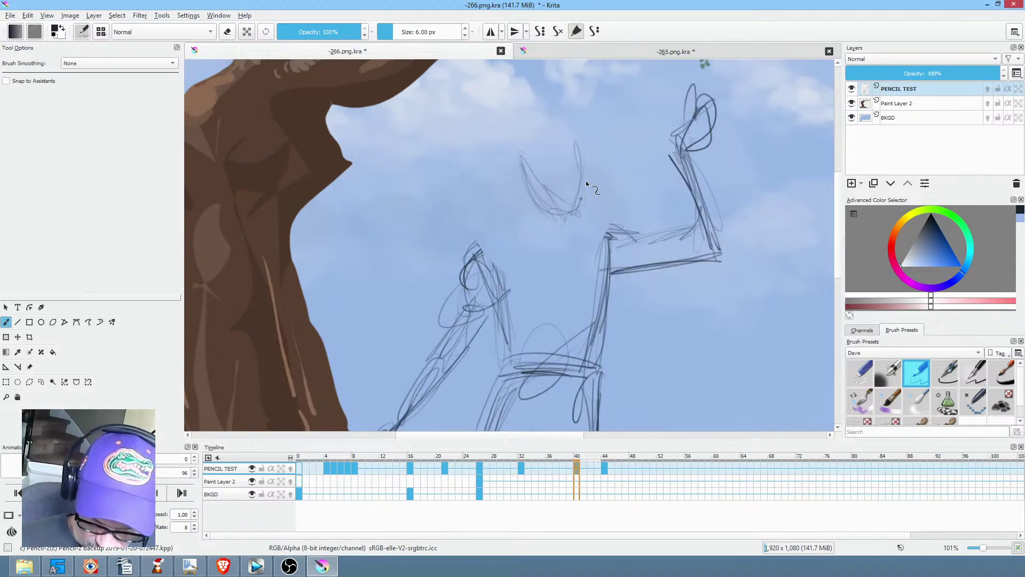
key("comma")
key("period")
mouse_move(582, 152)
left_mouse_down()
mouse_move(522, 151)
mouse_move(586, 153)
left_mouse_up()
key("comma")
key("period")
scroll(654, 227, "down", 4)
left_click_drag(688, 268, 629, 222)
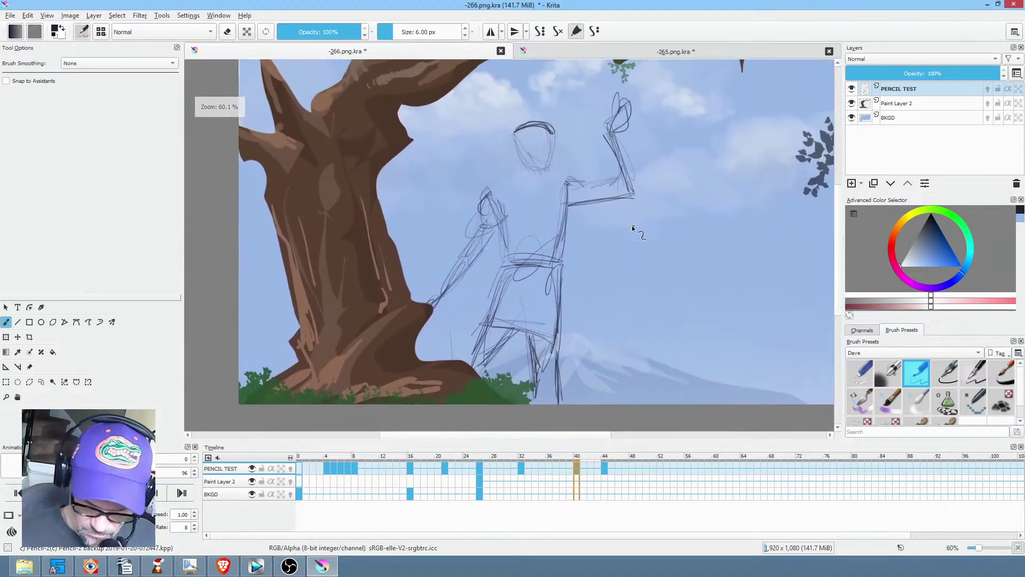
Erase the head at frame 44 with a filled freehand path, leaving the raised arm and body in place.
left_click(605, 468)
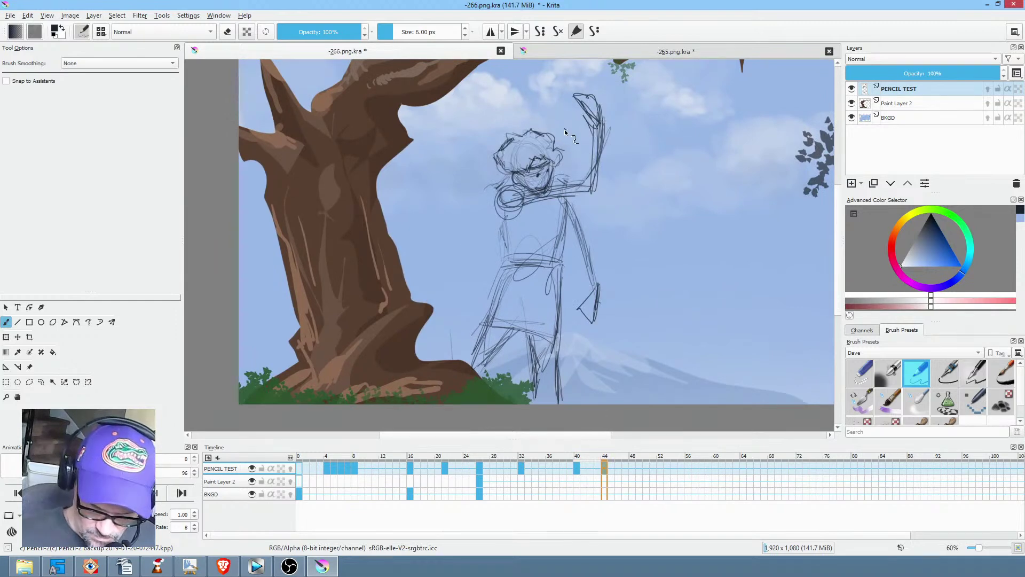
key("p")
key("e")
left_click_drag(550, 108, 494, 120)
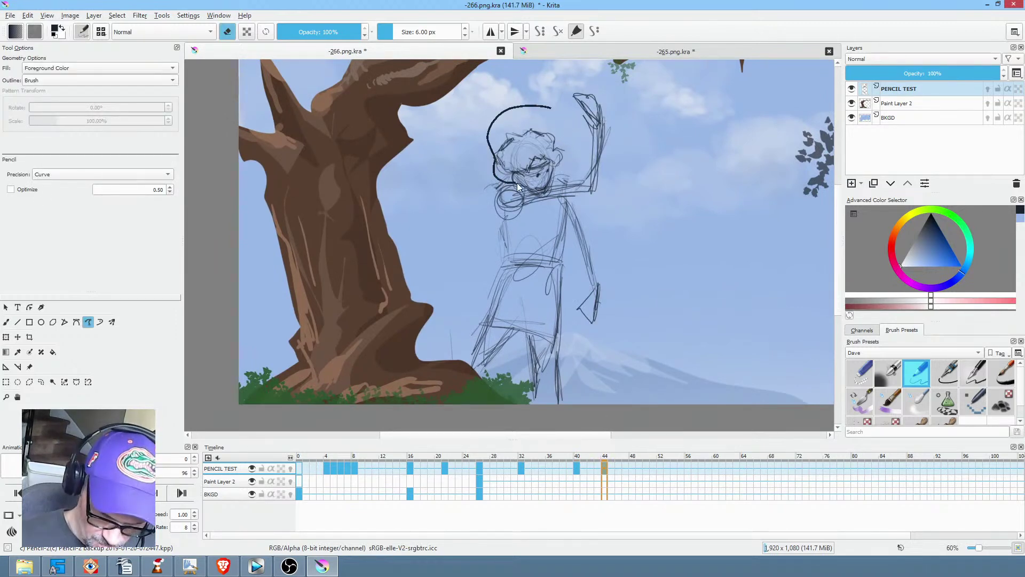
left_click_drag(543, 184, 550, 184)
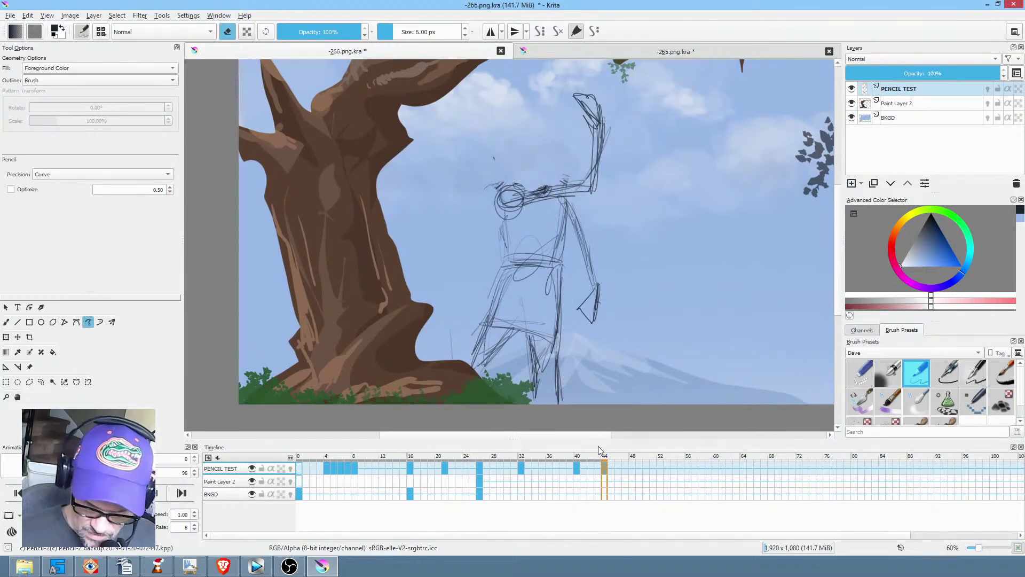
key("b")
Draw curly hair, ears, eyes and a small smile on the head at frame 40, comparing with frame 44 and redoing the mouth.
key("Left")
key("Left")
key("Left")
key("Left")
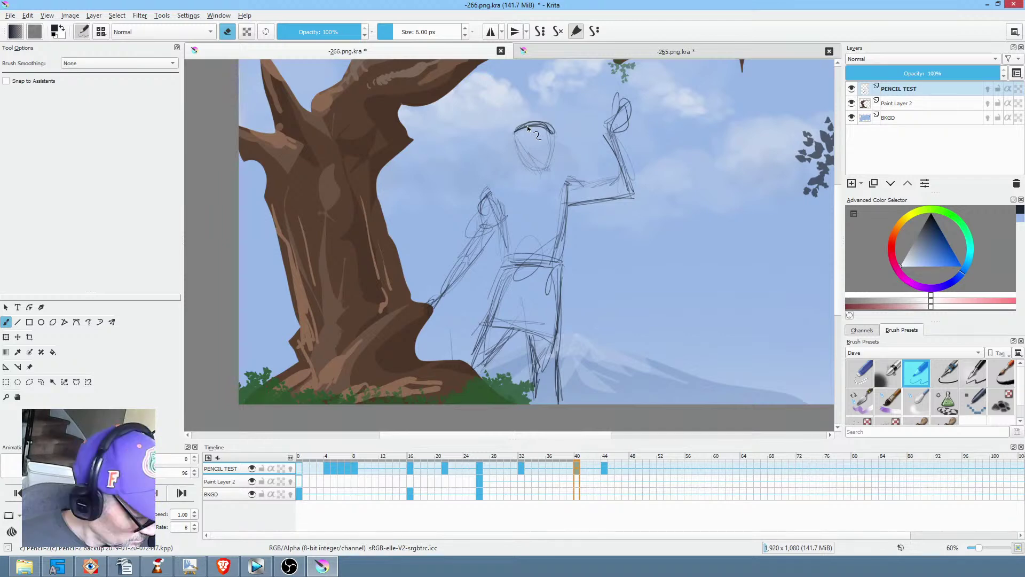
scroll(594, 207, "up", 2)
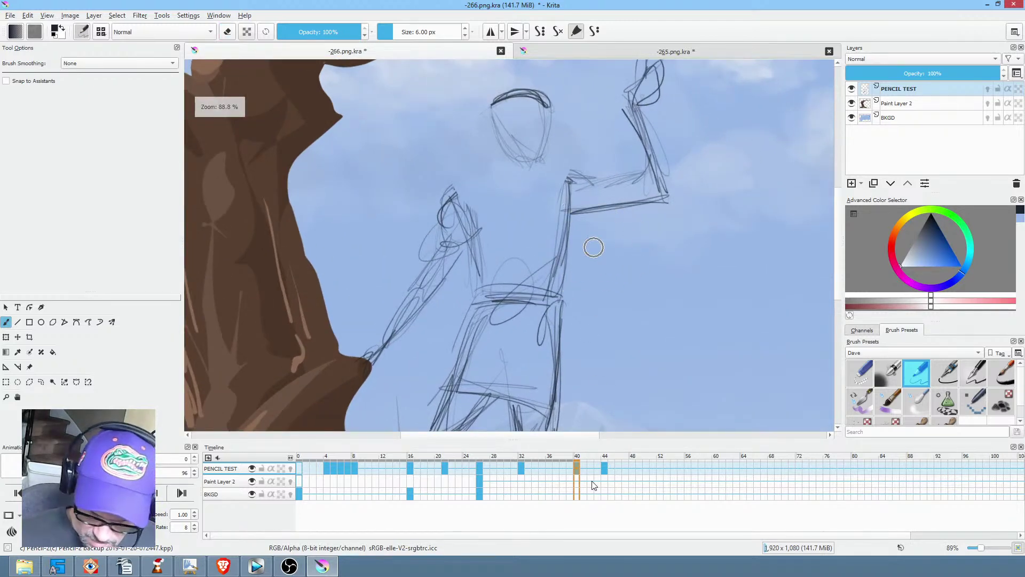
left_click_drag(596, 301, 577, 354)
left_click(603, 468)
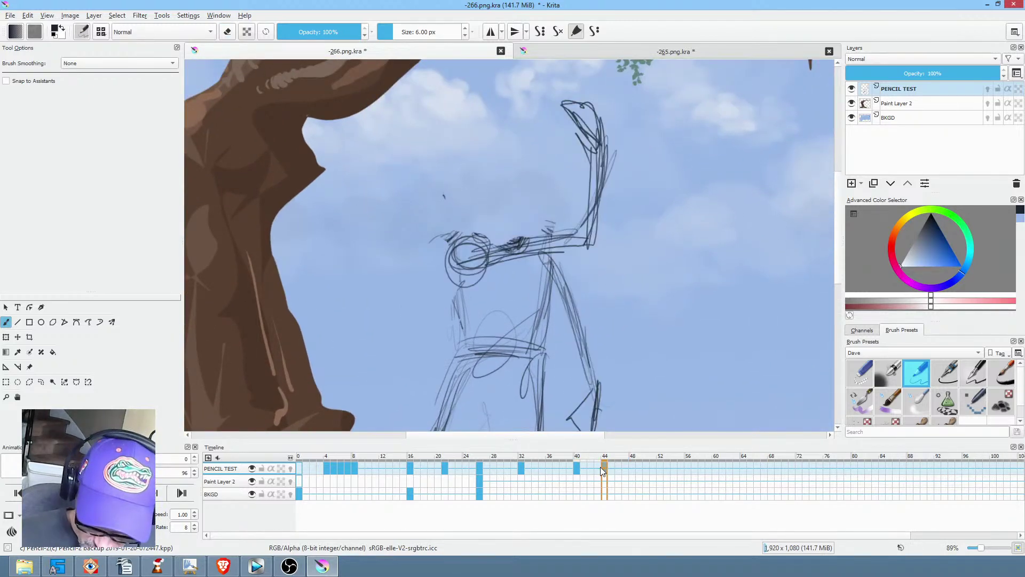
left_click(576, 468)
left_click(604, 468)
left_click(578, 468)
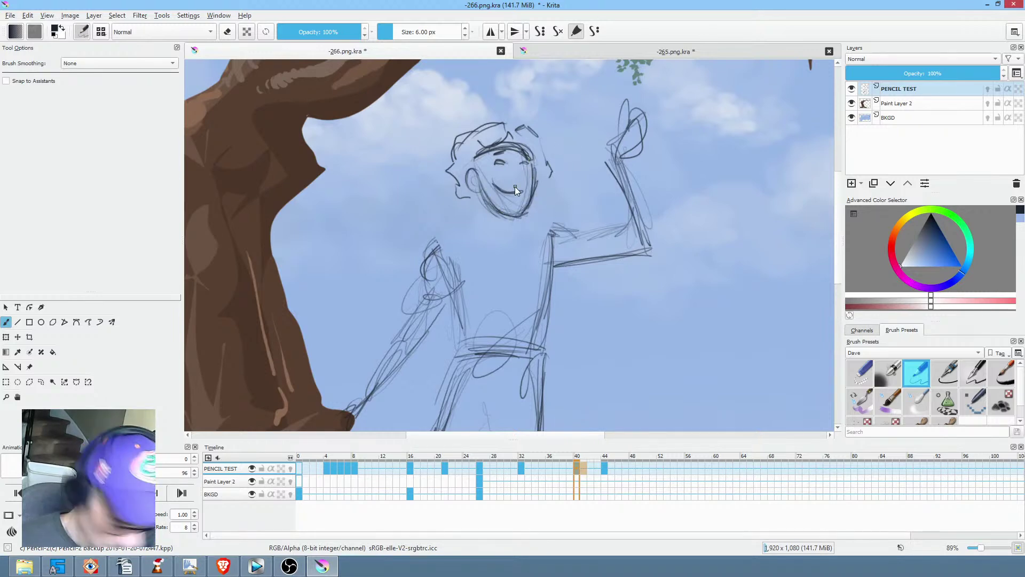
key("e")
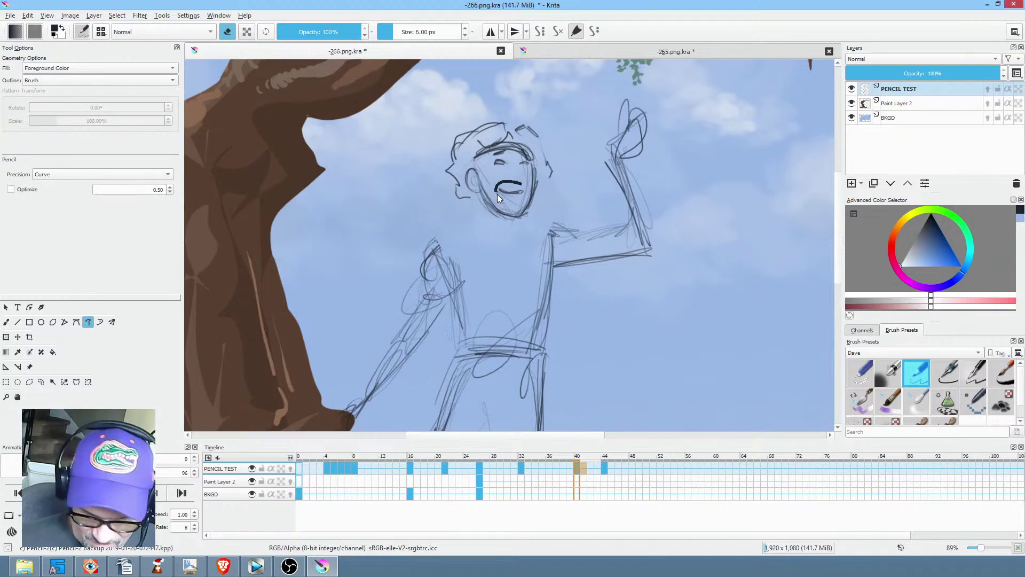
key("b")
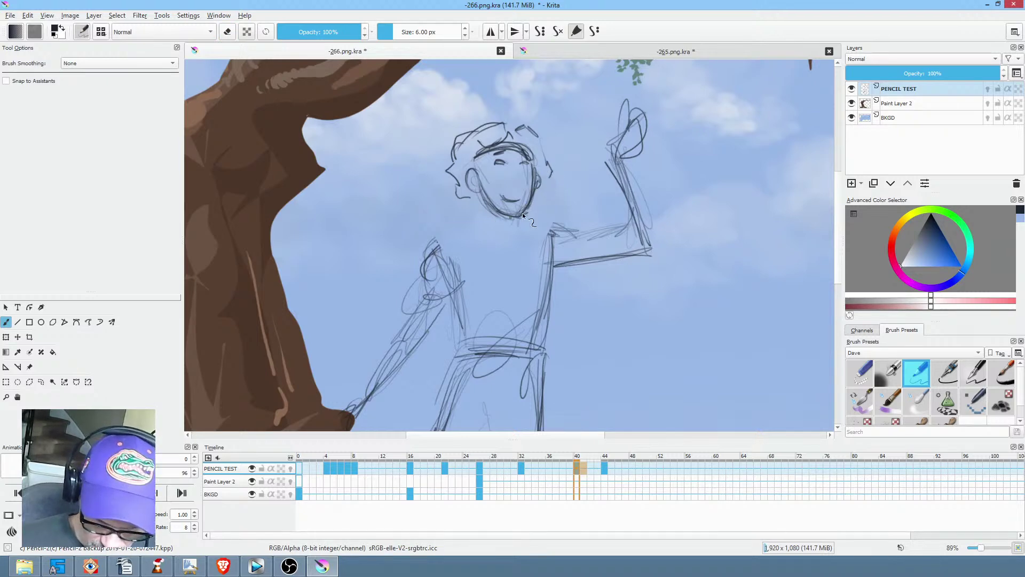
Sketch the shoulder line, neck, collar and tree-side sleeve edge at frame 40, joining the head to the torso.
mouse_move(452, 234)
left_mouse_down()
mouse_move(545, 234)
mouse_move(442, 236)
mouse_move(525, 224)
mouse_move(484, 221)
mouse_move(425, 256)
left_mouse_up()
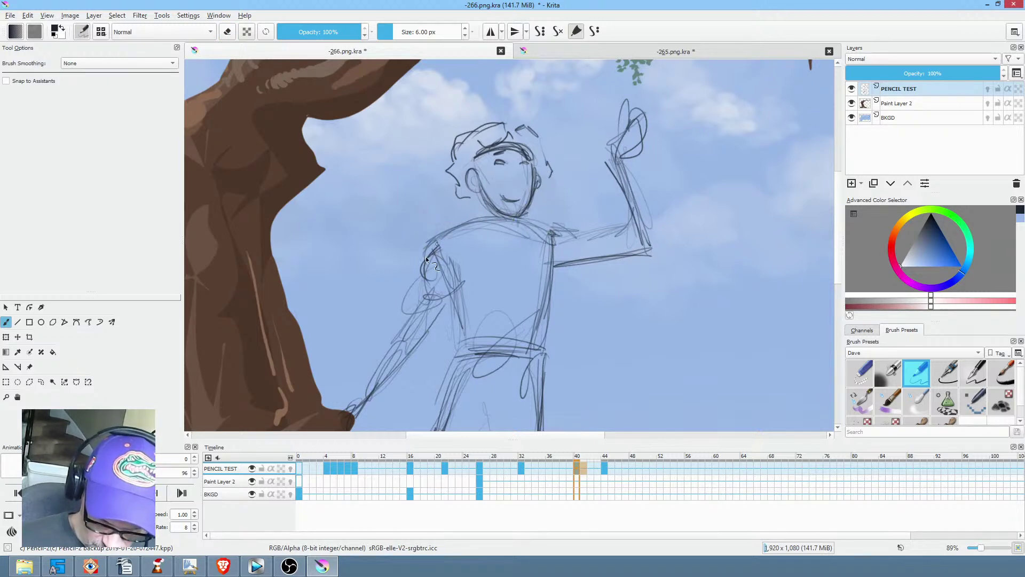
mouse_move(505, 218)
left_mouse_down()
mouse_move(461, 227)
mouse_move(520, 230)
left_mouse_up()
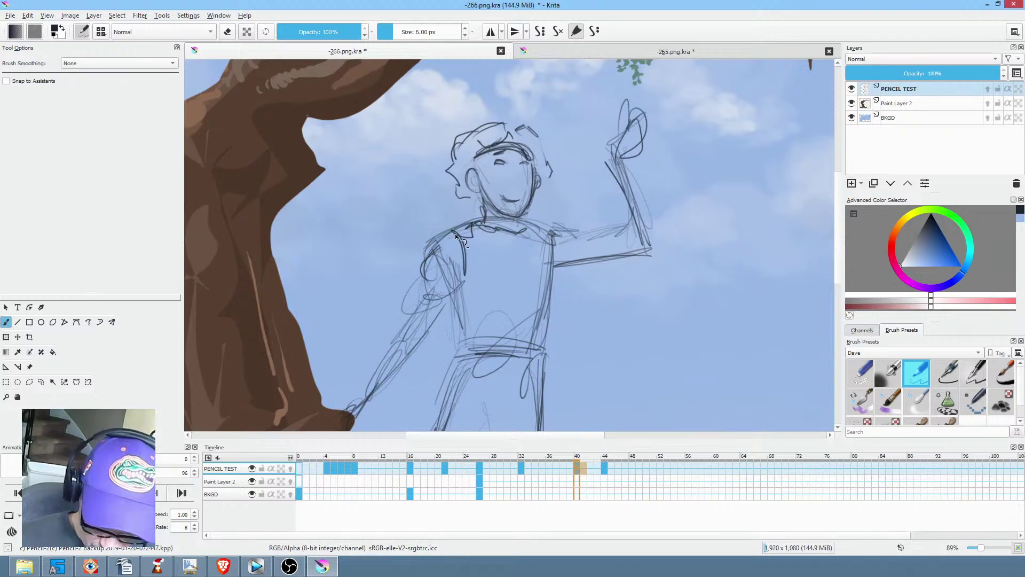
mouse_move(460, 232)
left_mouse_down()
mouse_move(464, 309)
mouse_move(455, 301)
mouse_move(551, 241)
left_mouse_up()
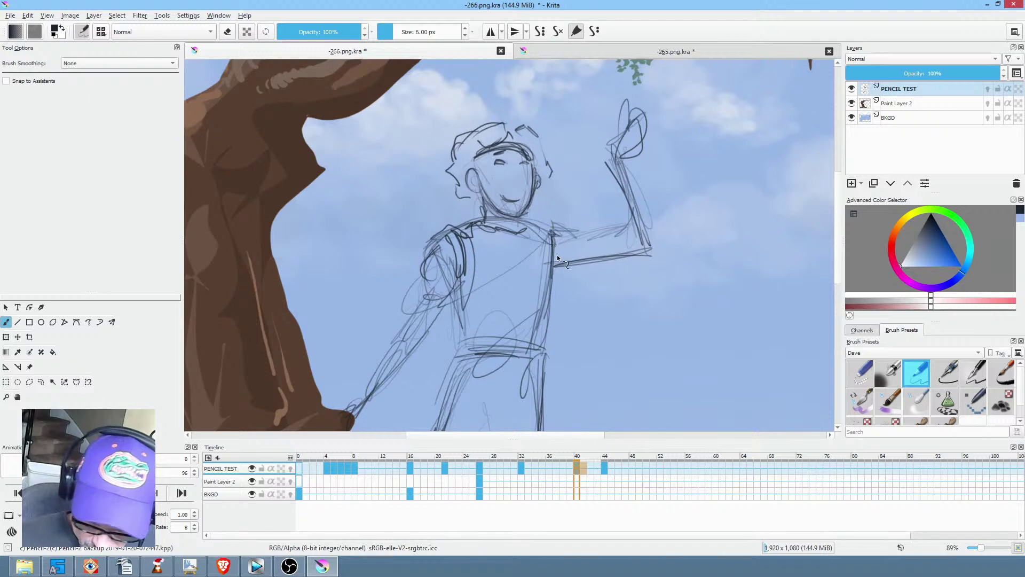
Turn on onion skins for the PENCIL TEST layer, check frame 44 against frame 40, and save the file.
key("period")
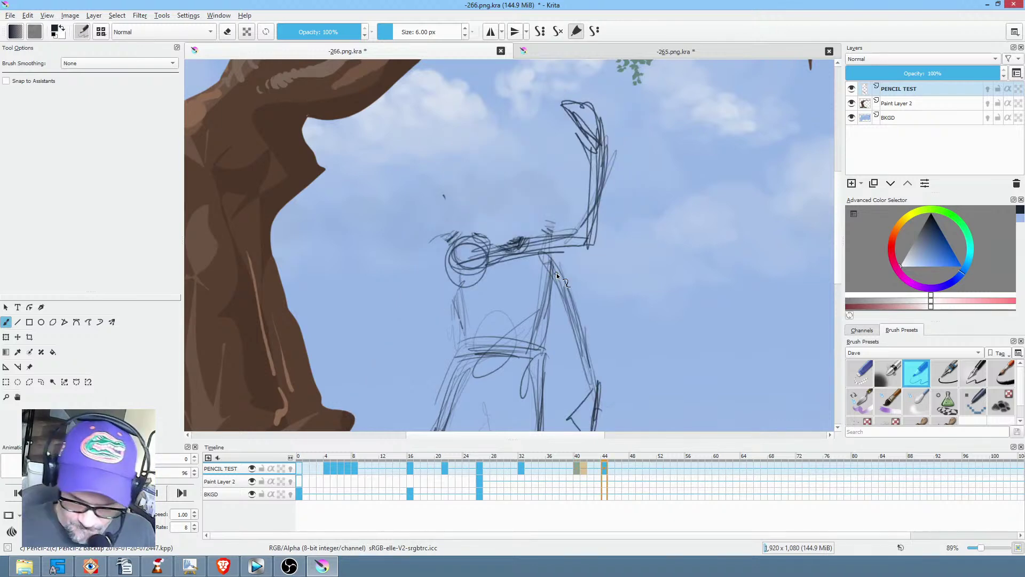
left_click(291, 467)
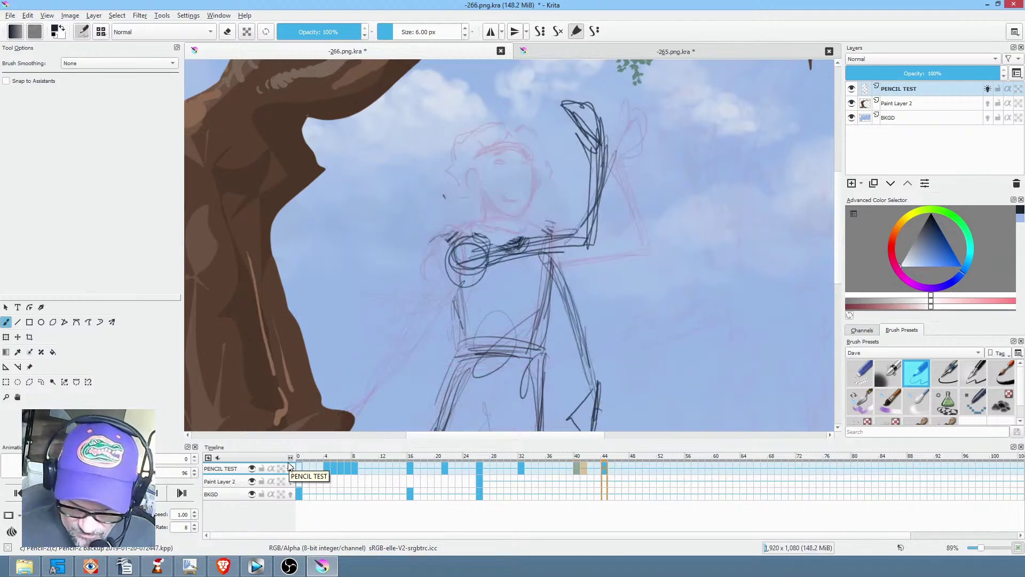
key("Left")
key("Left")
key("Left")
key("Left")
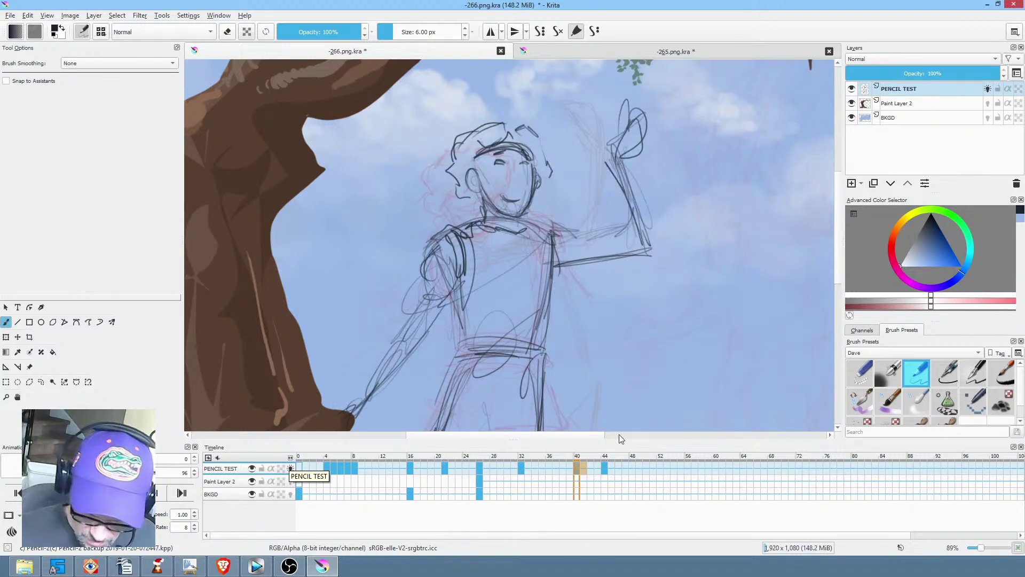
scroll(614, 337, "down", 3)
left_click_drag(655, 322, 584, 232)
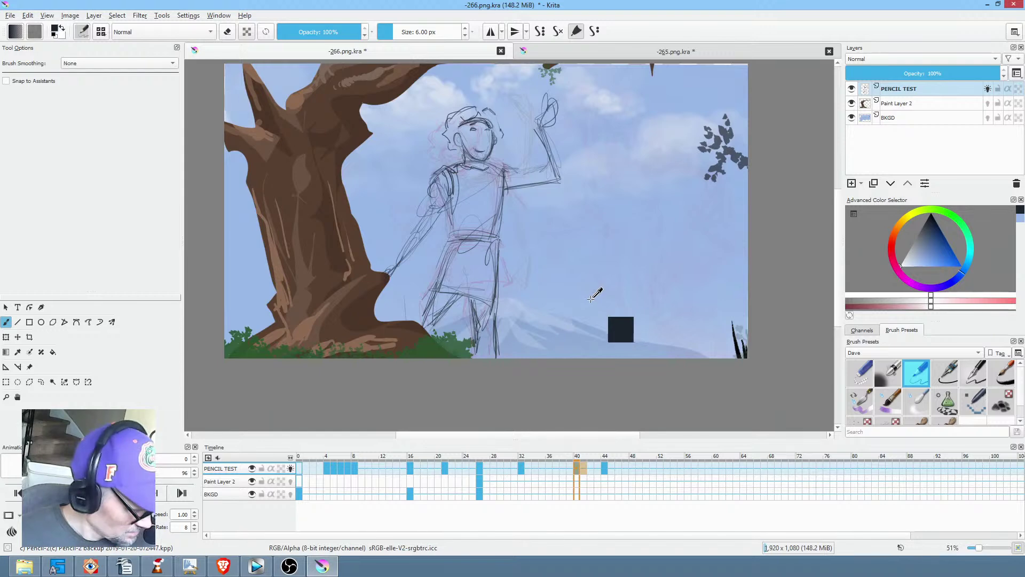
key("ctrl+s")
Select the head at frame 40 with a freehand outline, adjust its placement with Free Transform, and save the file.
left_click(521, 468)
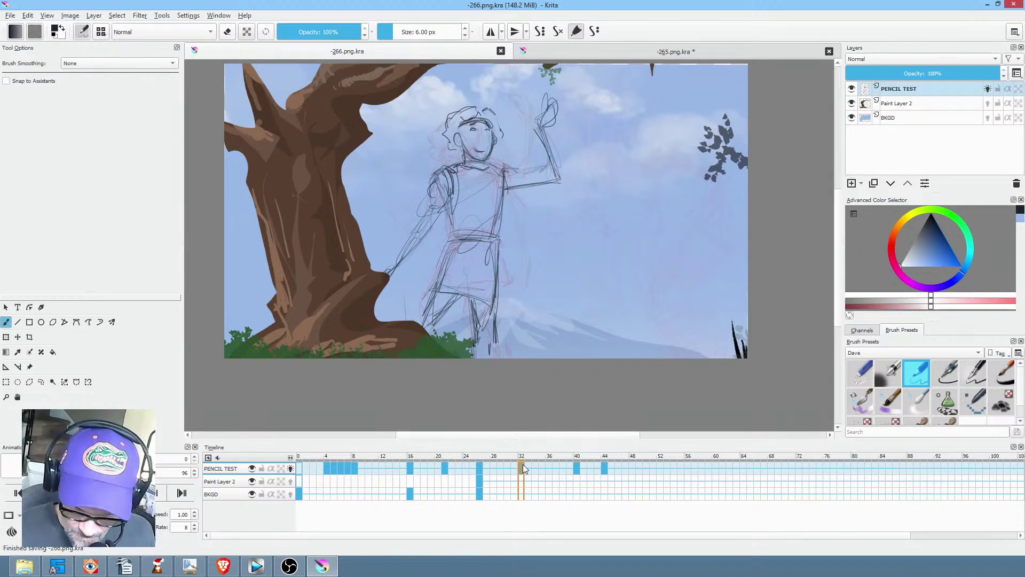
left_click(577, 468)
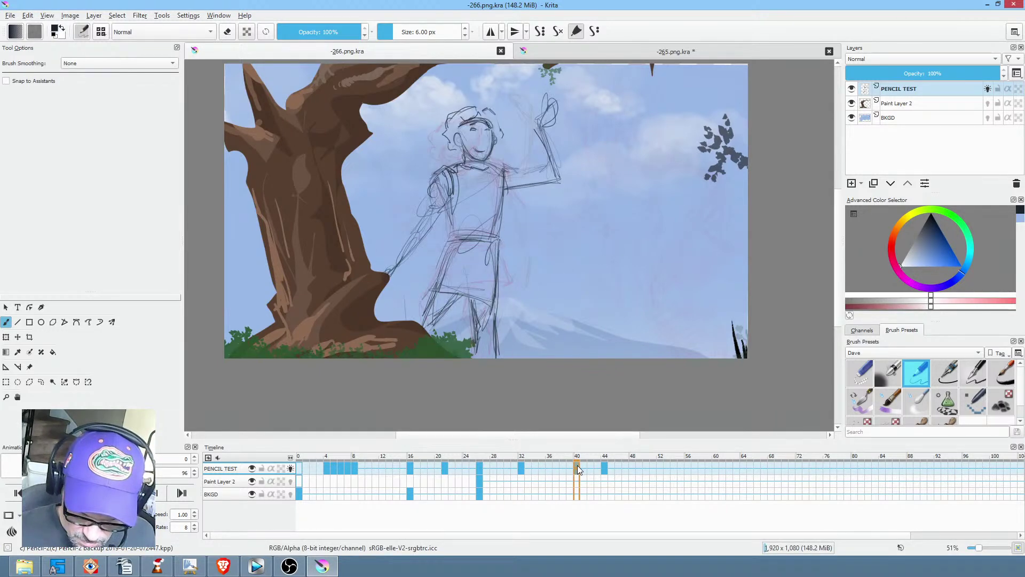
key("l")
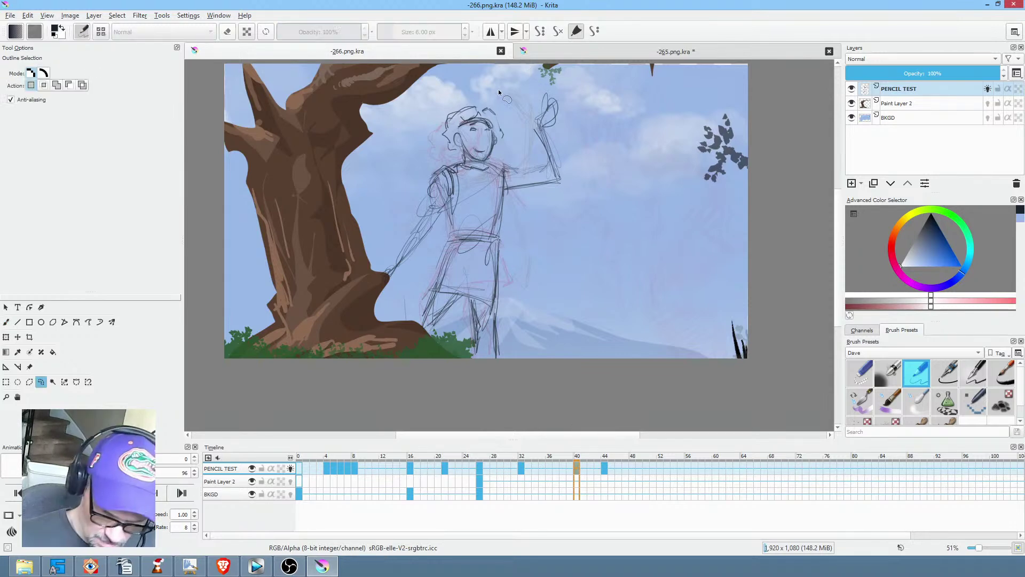
left_click_drag(462, 166, 510, 120)
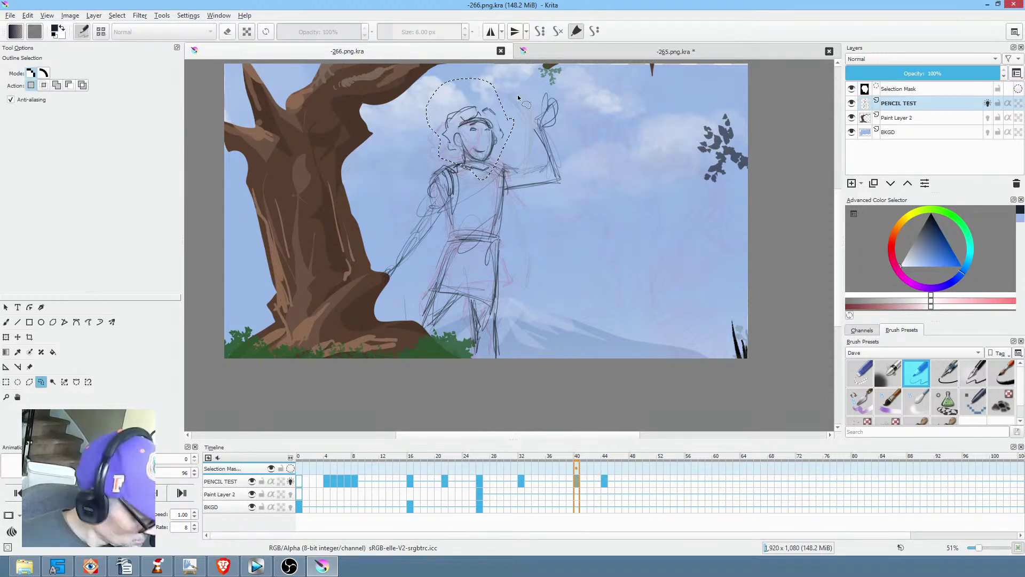
key("ctrl+t")
left_click_drag(515, 79, 512, 81)
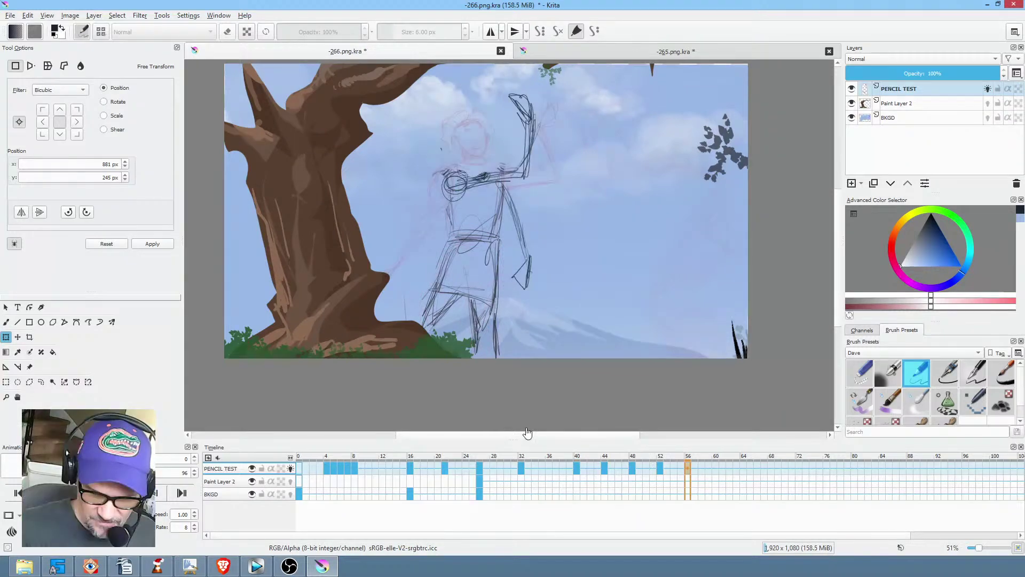
left_click(12, 17)
left_click(14, 66)
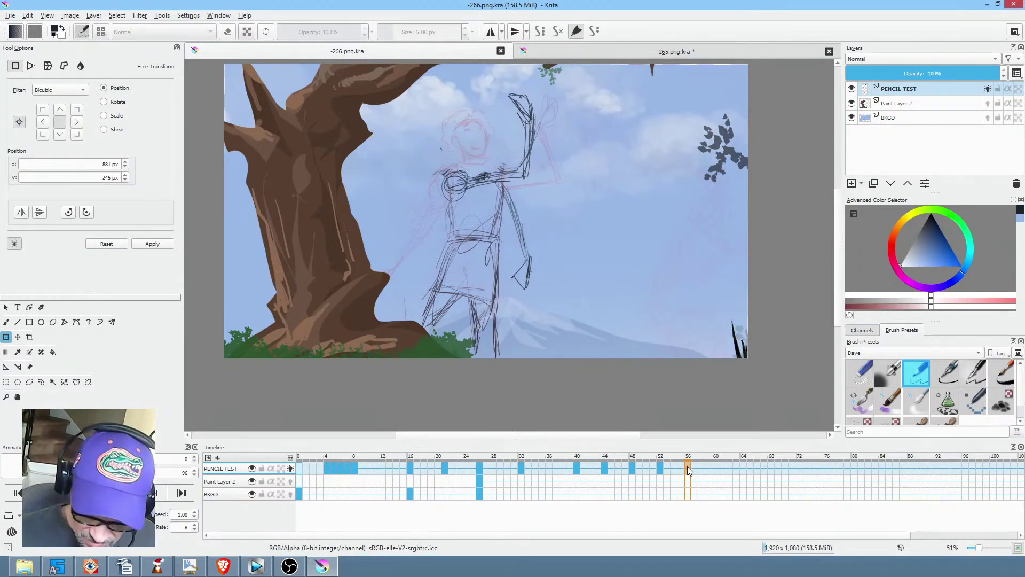
Draw the head at frame 52 with curly hair, a smiling open mouth and a neckline over the onion skin, and save the file.
left_click_drag(564, 228, 550, 260)
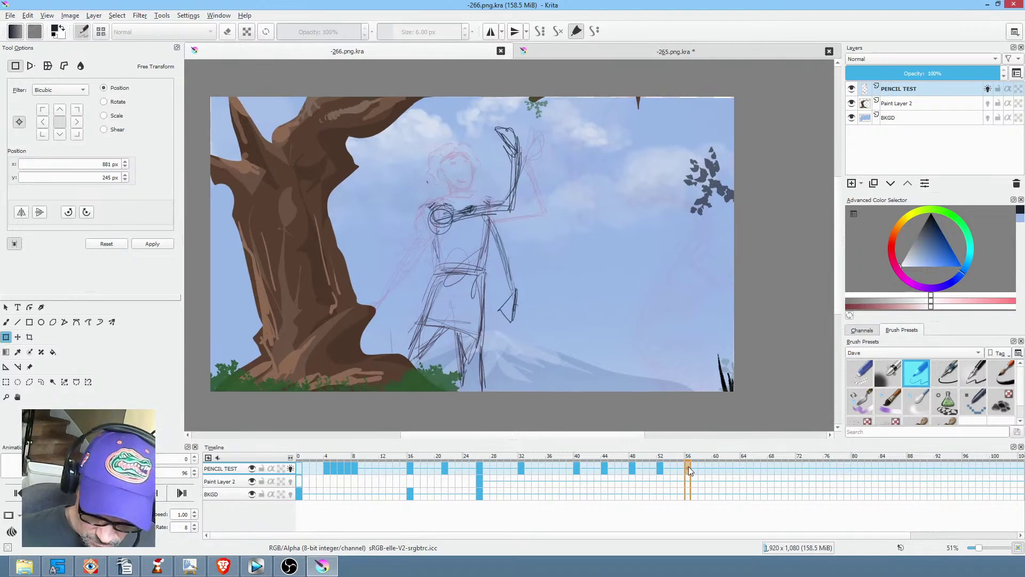
scroll(487, 227, "up", 3)
left_click_drag(503, 165, 530, 284)
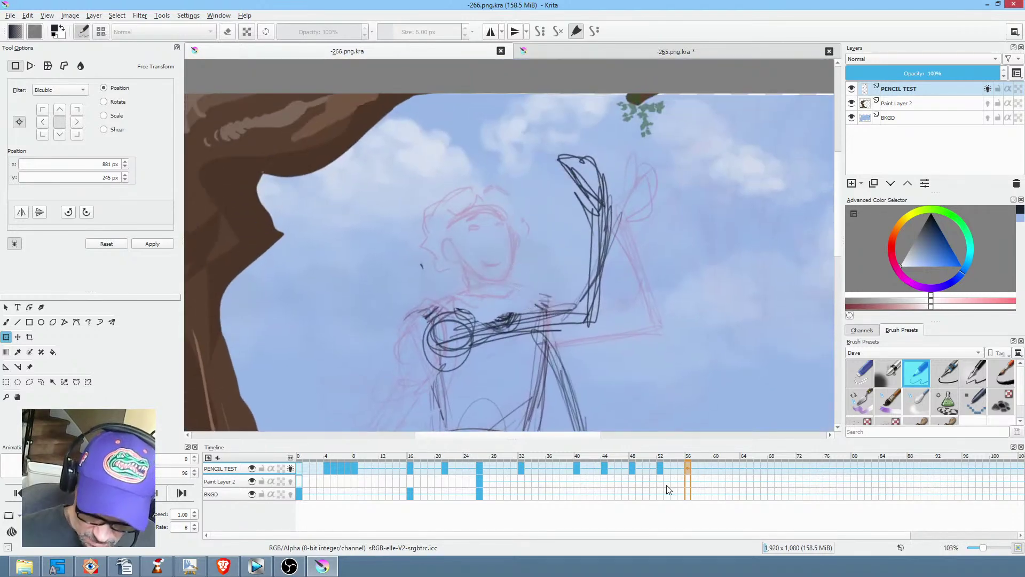
left_click(631, 468)
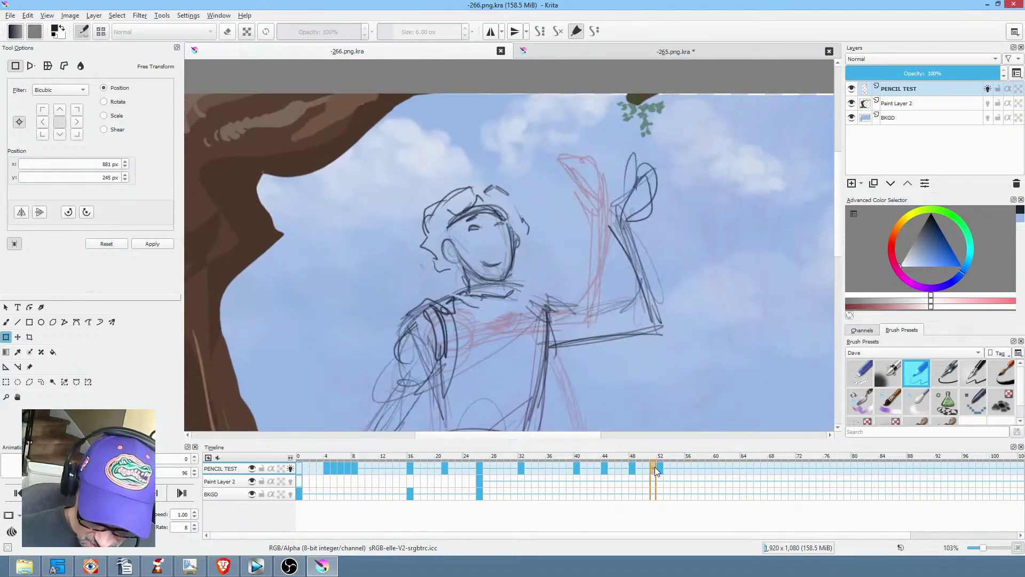
left_click(658, 468)
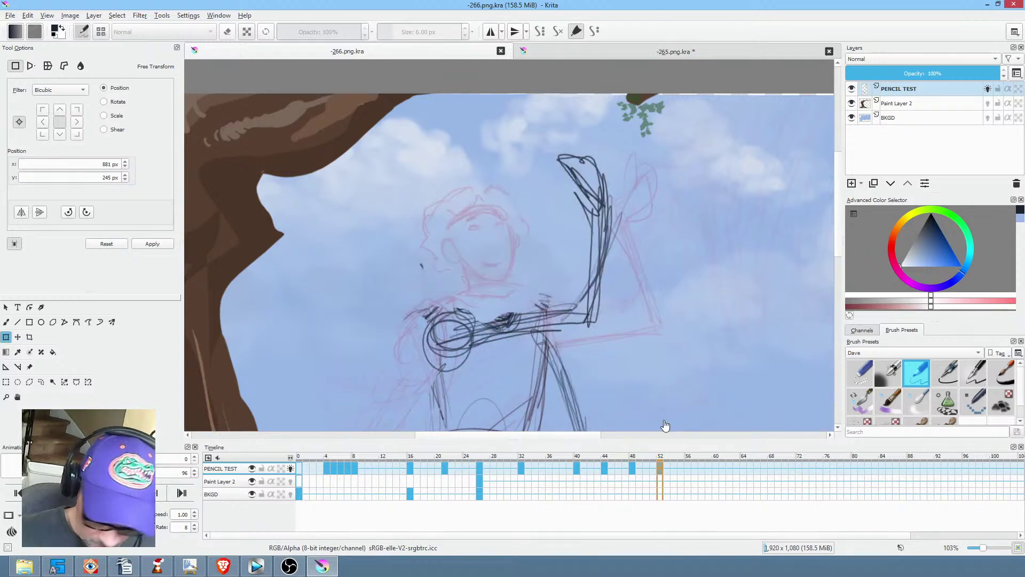
key("b")
left_click_drag(453, 241, 458, 261)
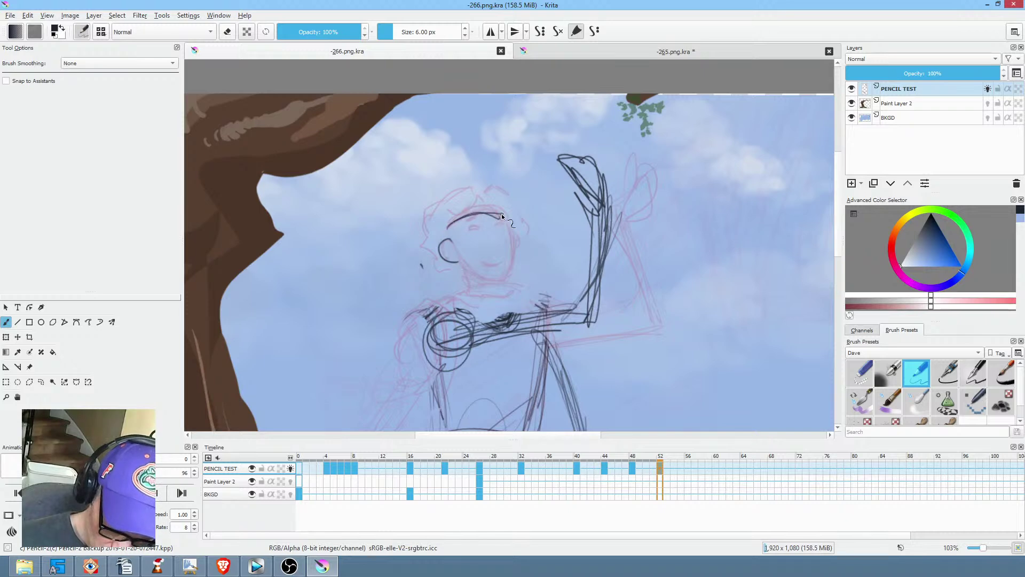
left_click_drag(465, 216, 491, 208)
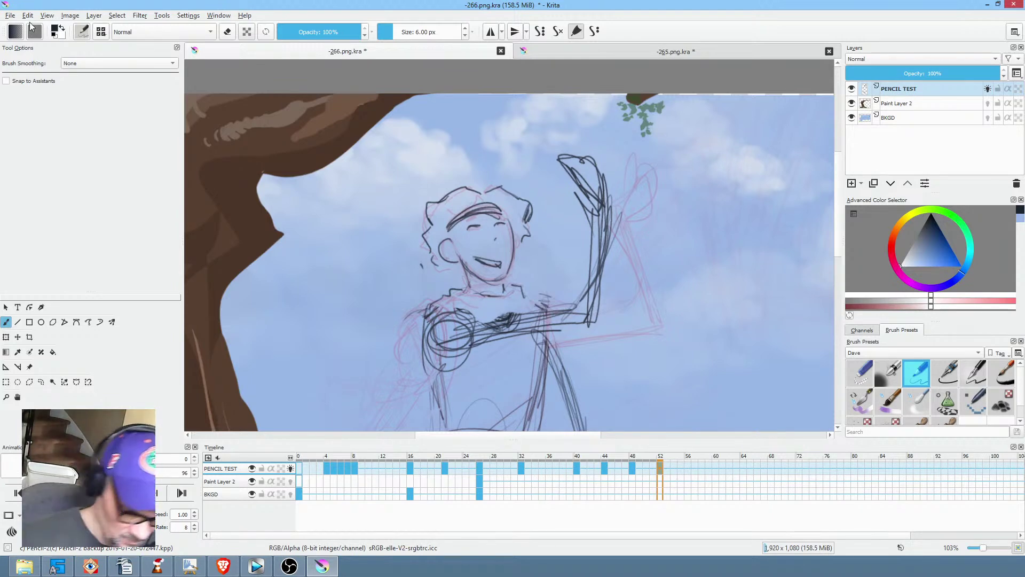
left_click(10, 17)
left_click(25, 67)
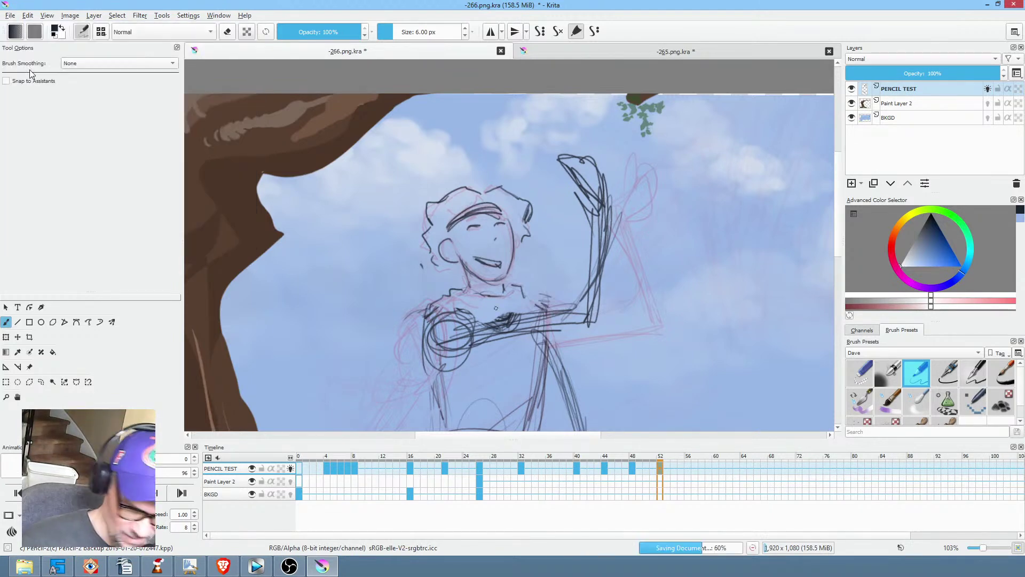
Group the PENCIL TEST, Paint Layer 2 and BKGD layers, and go to frame 56 on the group's timeline row.
left_click_drag(654, 290, 613, 272)
scroll(614, 272, "down", 5)
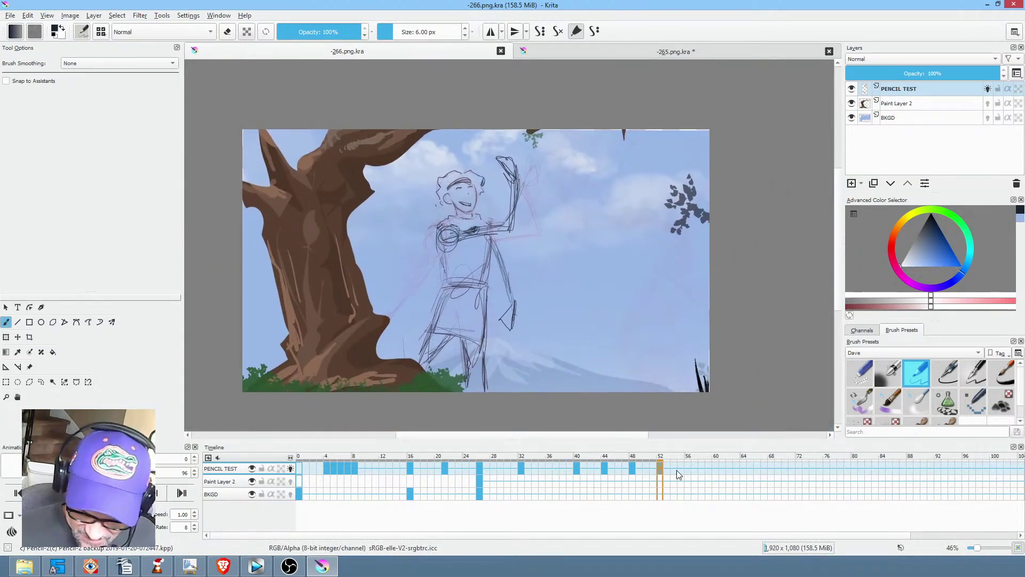
left_click(914, 88)
left_click(920, 118, "shift")
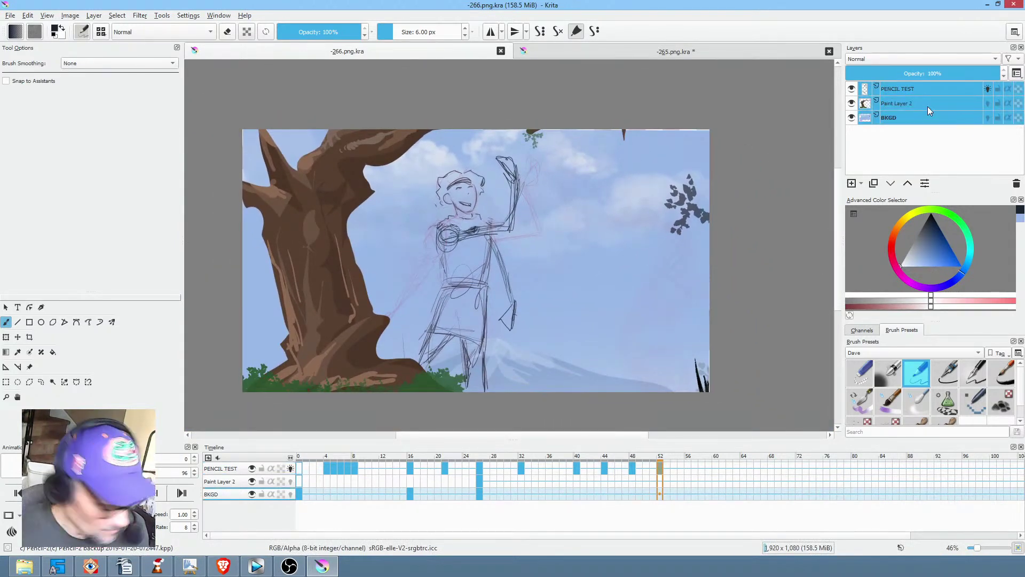
key("ctrl+g")
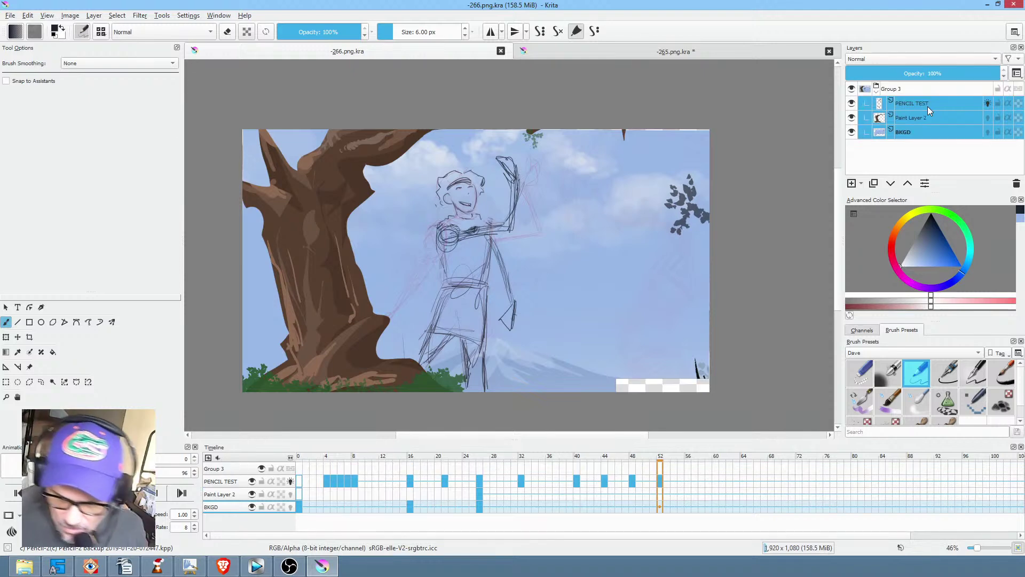
left_click(928, 89)
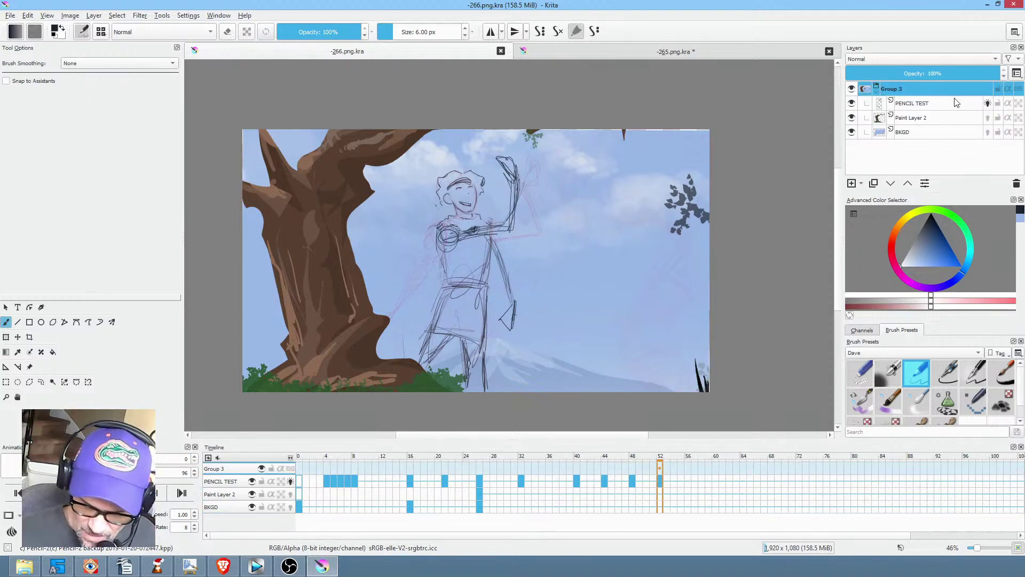
left_click(685, 465)
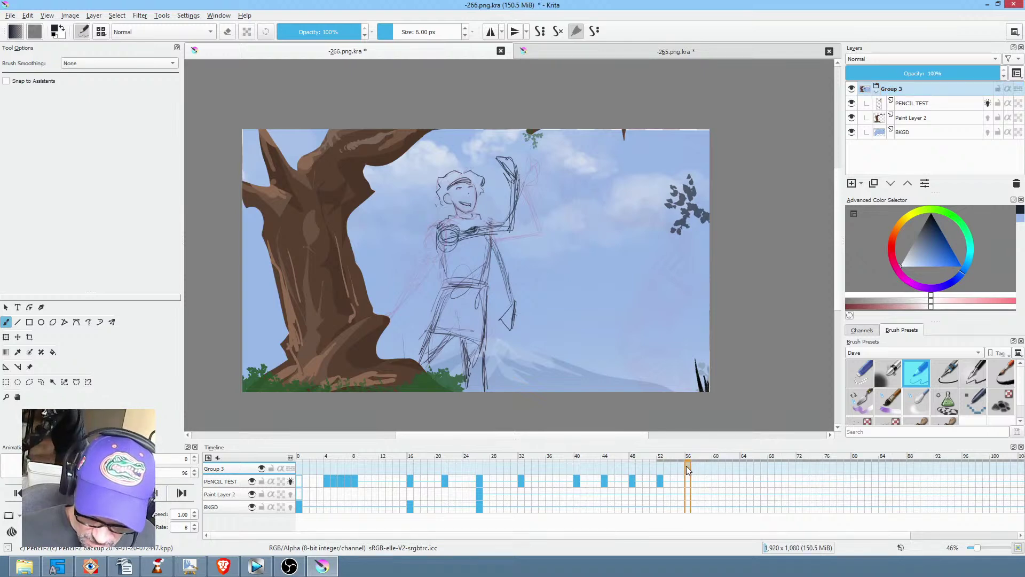
scroll(516, 299, "down", 1)
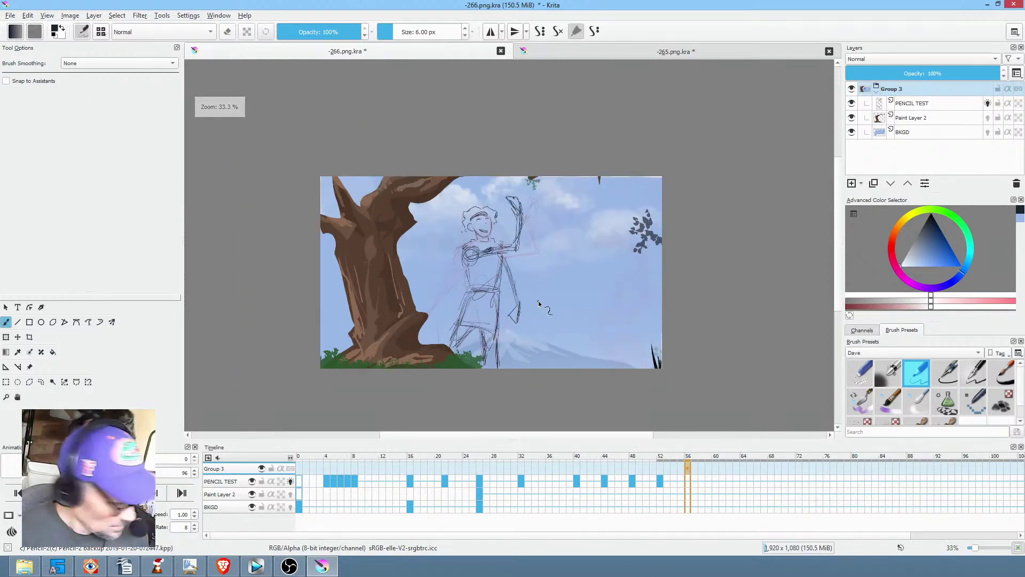
Save the file and enlarge the whole layer group at frame 56 with Free Transform, moving it to about x 441, y 737 px.
left_click(12, 16)
left_click(24, 64)
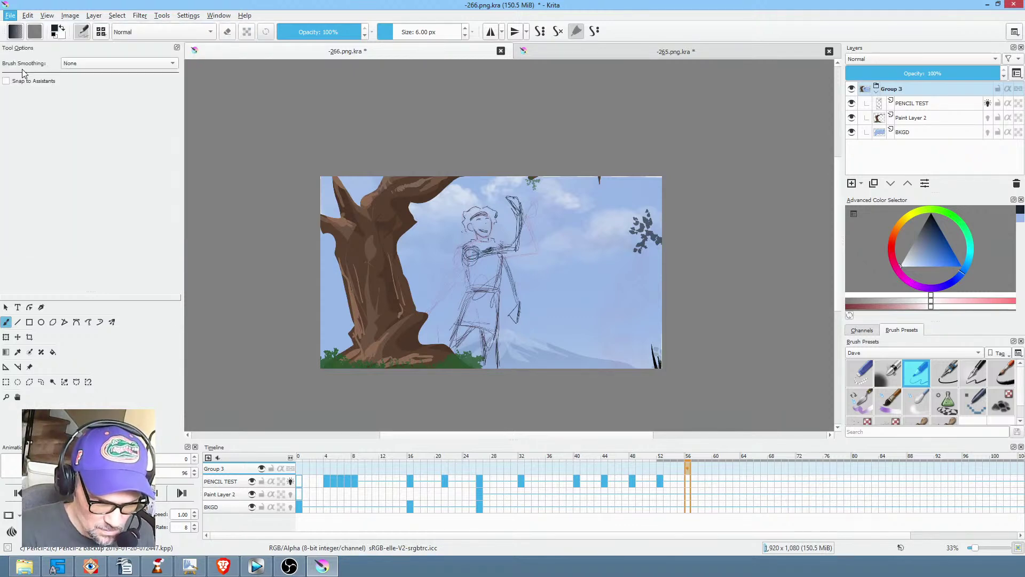
key("ctrl+t")
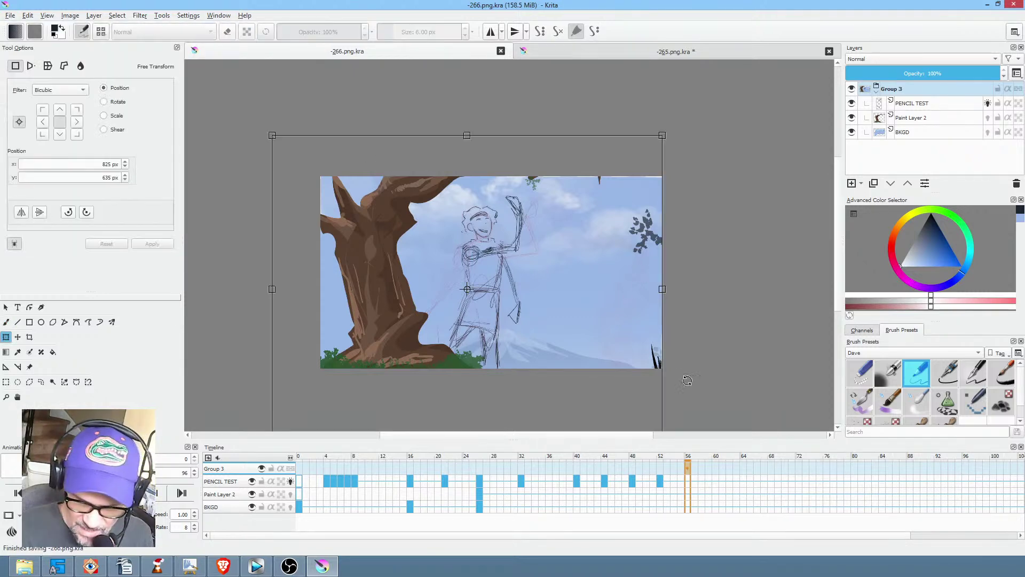
scroll(635, 303, "down", 2)
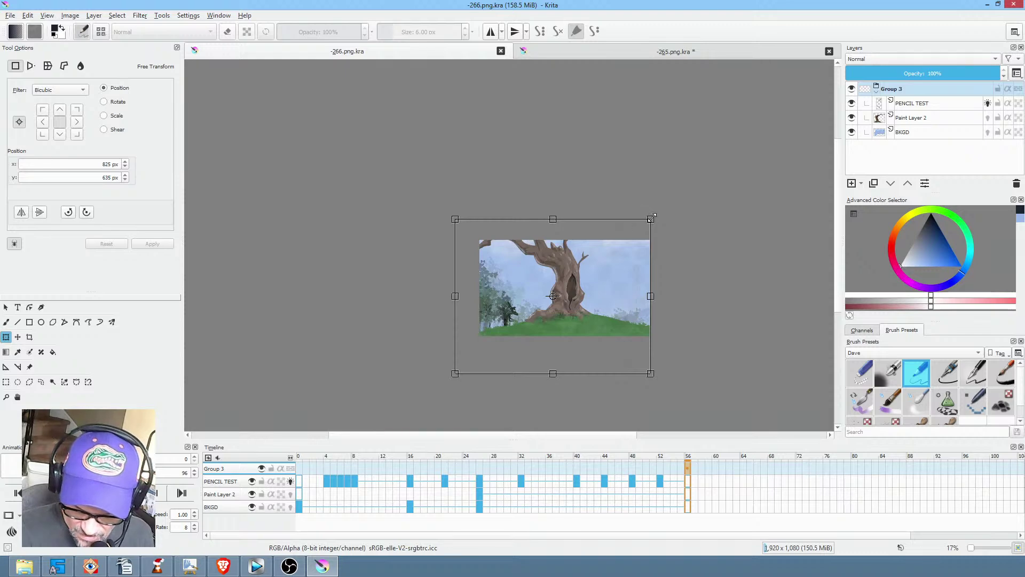
key("Escape")
left_click_drag(651, 217, 726, 195)
left_click_drag(656, 274, 622, 283)
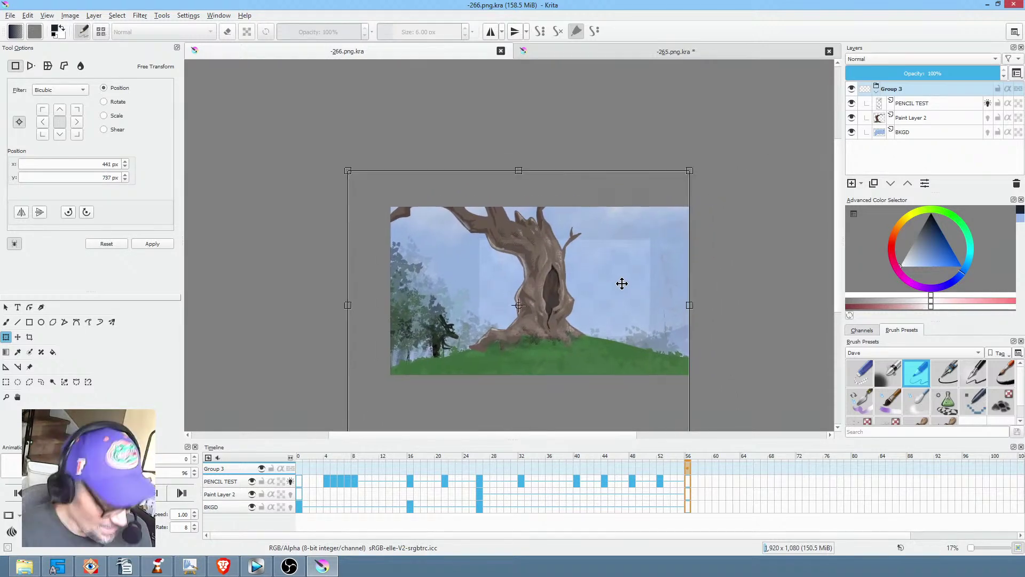
key("Escape")
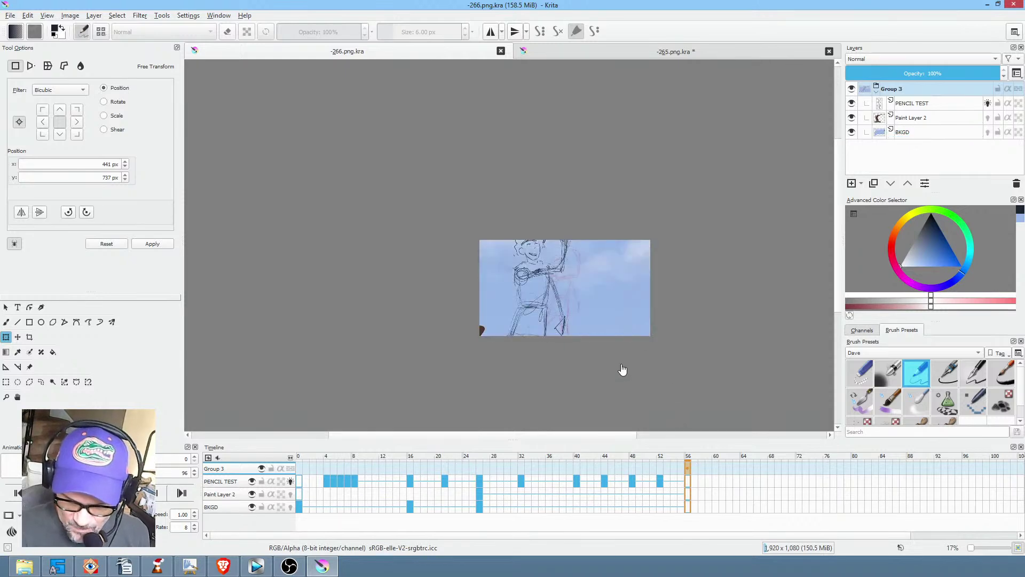
Reposition the enlarged group at frame 56 to about x 837, y 1013 px so the waving character is framed, and apply the transform.
left_click(569, 320)
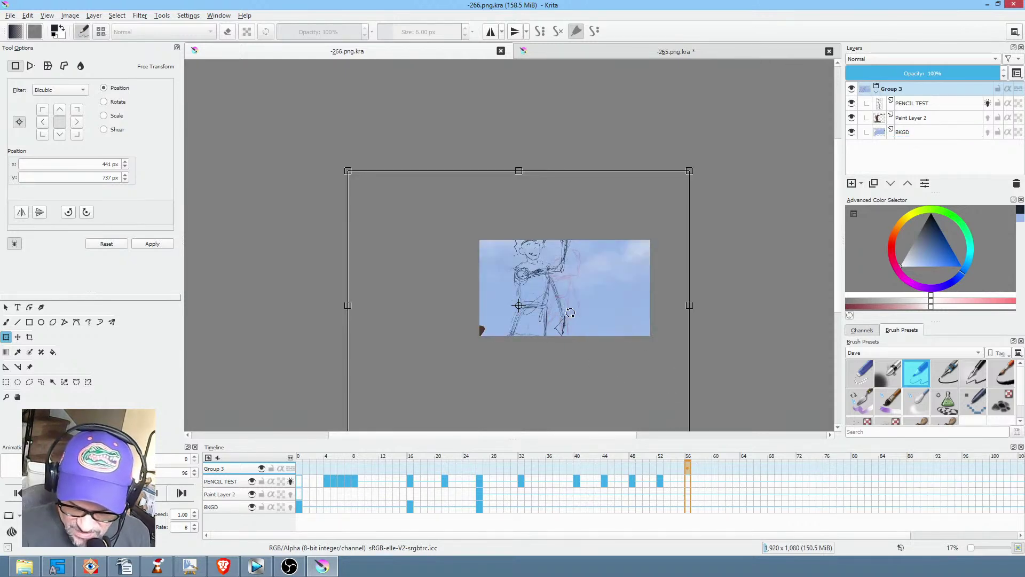
left_click_drag(563, 305, 594, 325)
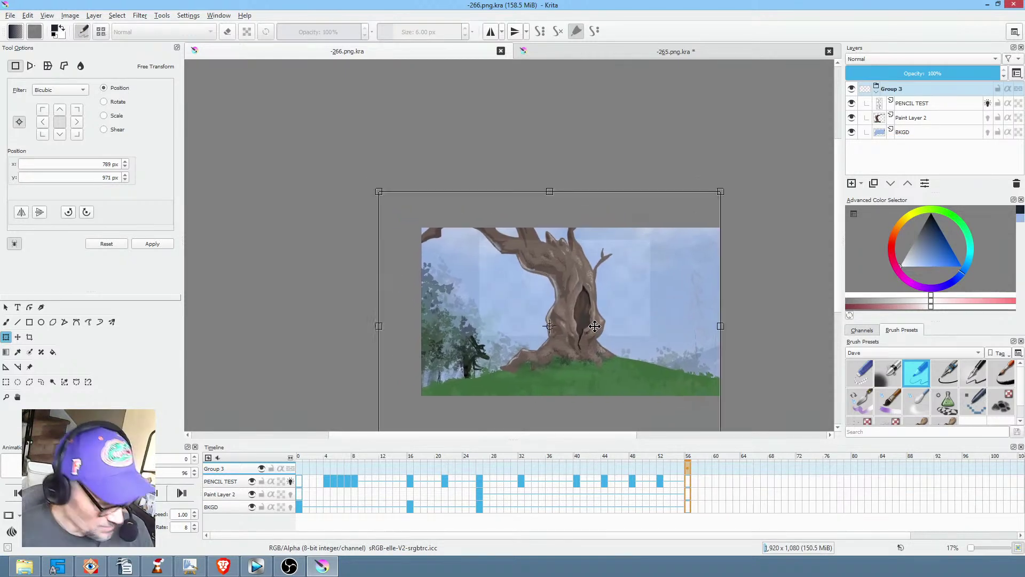
key("Escape")
left_click(591, 314)
left_click_drag(585, 309, 589, 313)
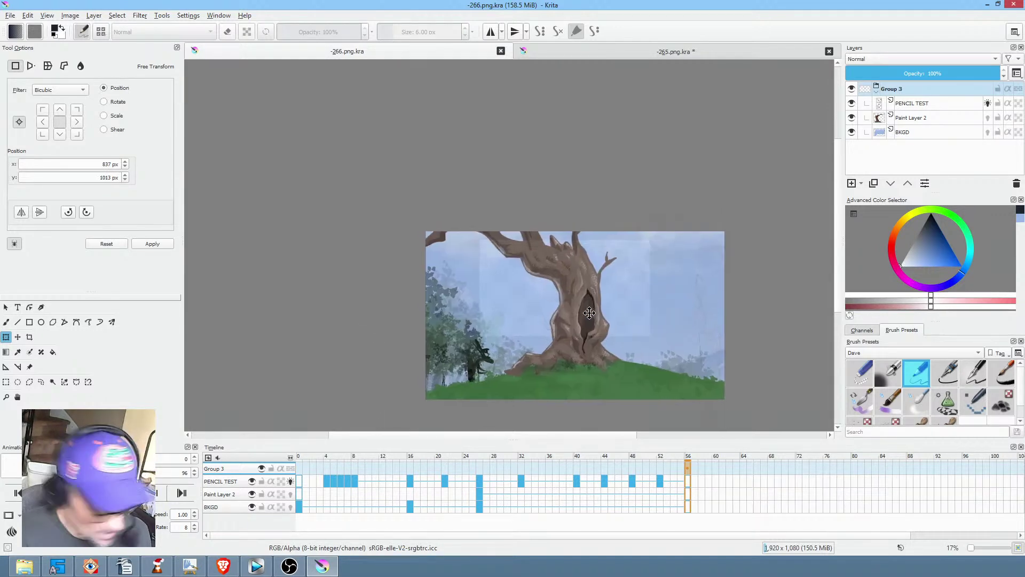
key("Return")
scroll(585, 306, "up", 1)
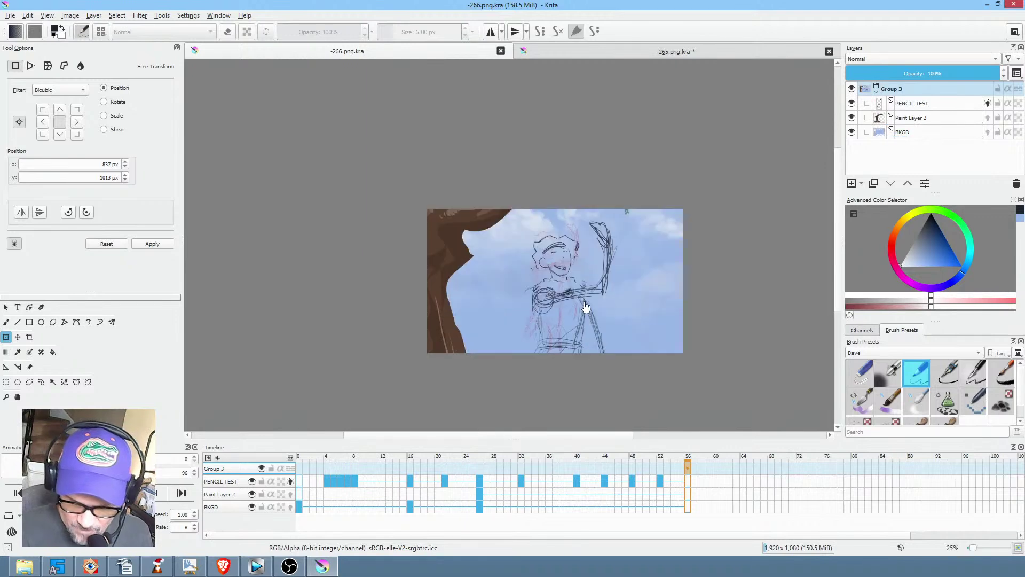
Play the animation from frame 45 to review the change of framing, and return to frame 56.
left_click(611, 481)
key("space")
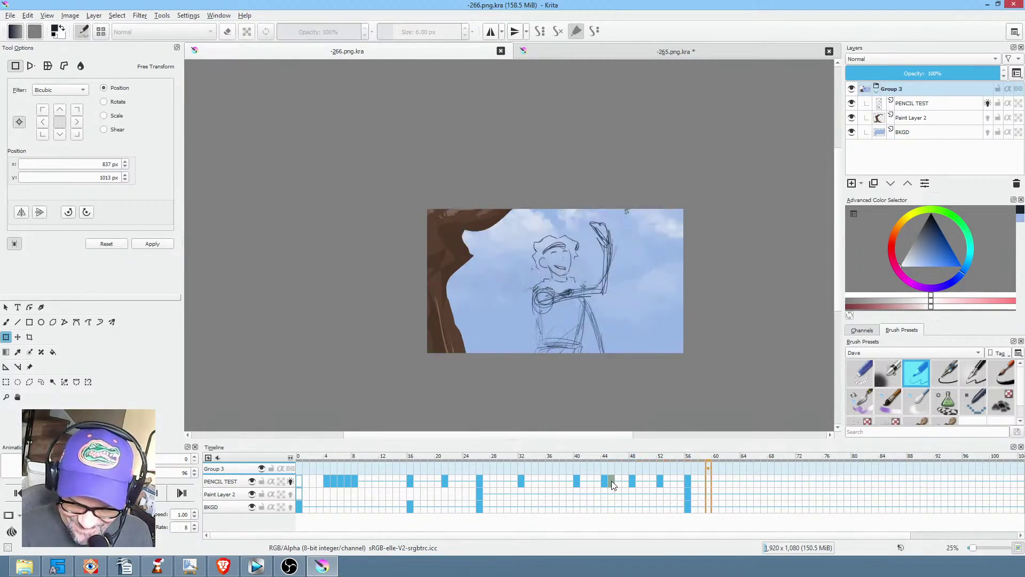
left_click(688, 480)
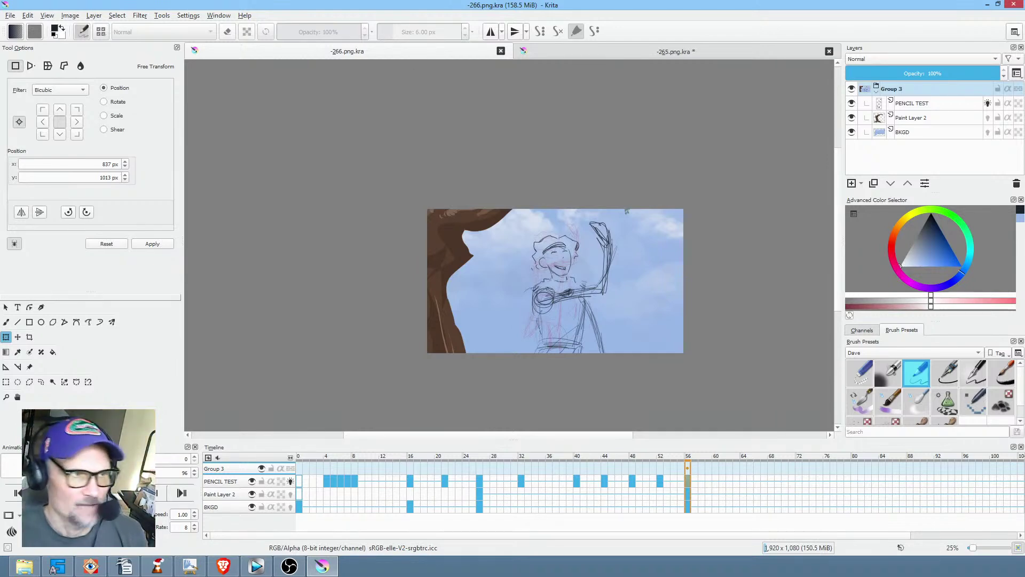
Switch to the Brave browser.
key("alt+Tab")
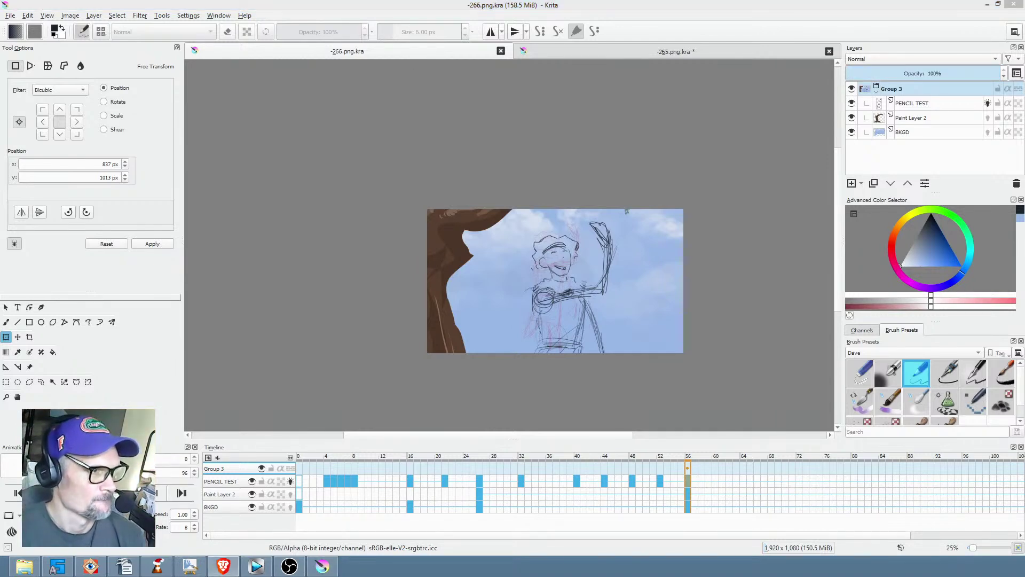